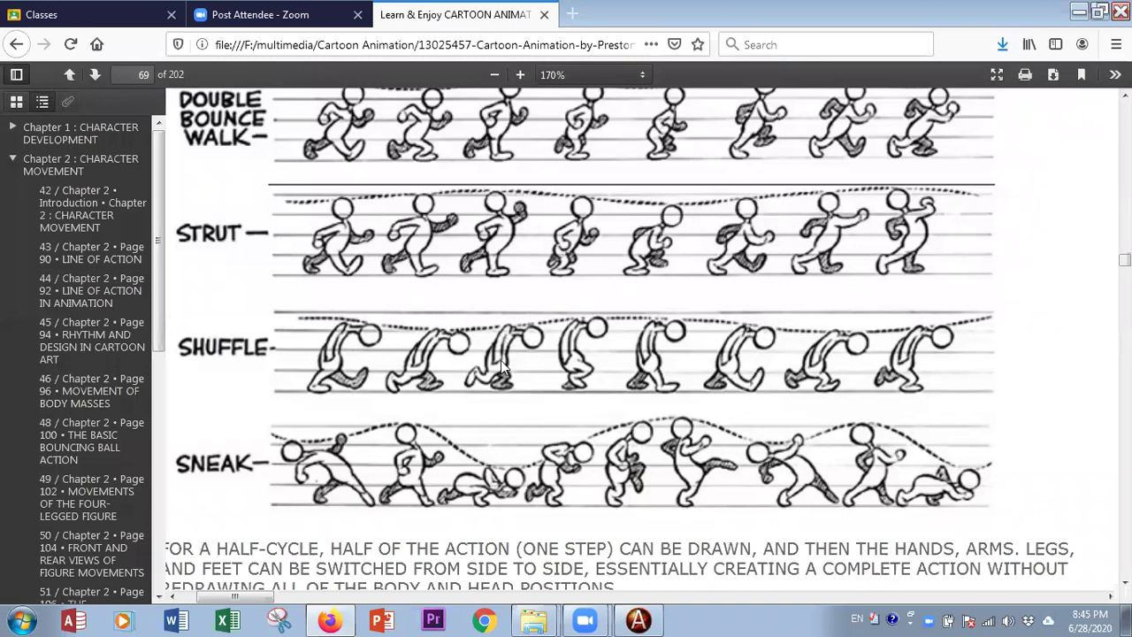
Examine the two-legged figure movement cycles in the PDF, from walk and strut through run, jump, tiptoe and skip.
scroll(501, 365, "down", 2)
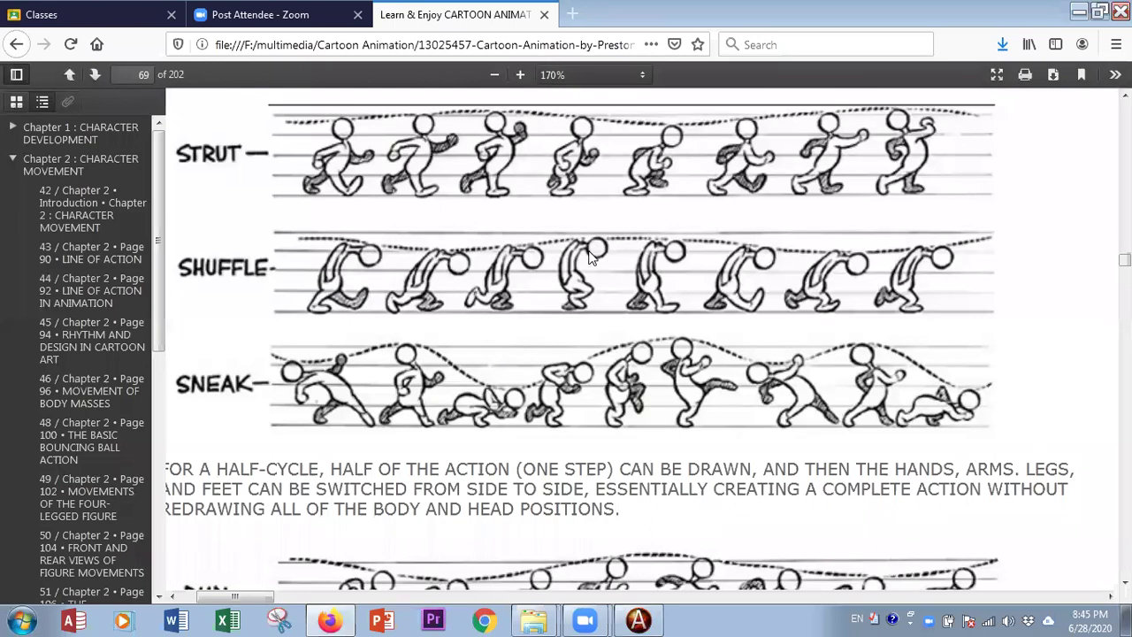
scroll(407, 350, "up", 10)
scroll(398, 351, "up", 2)
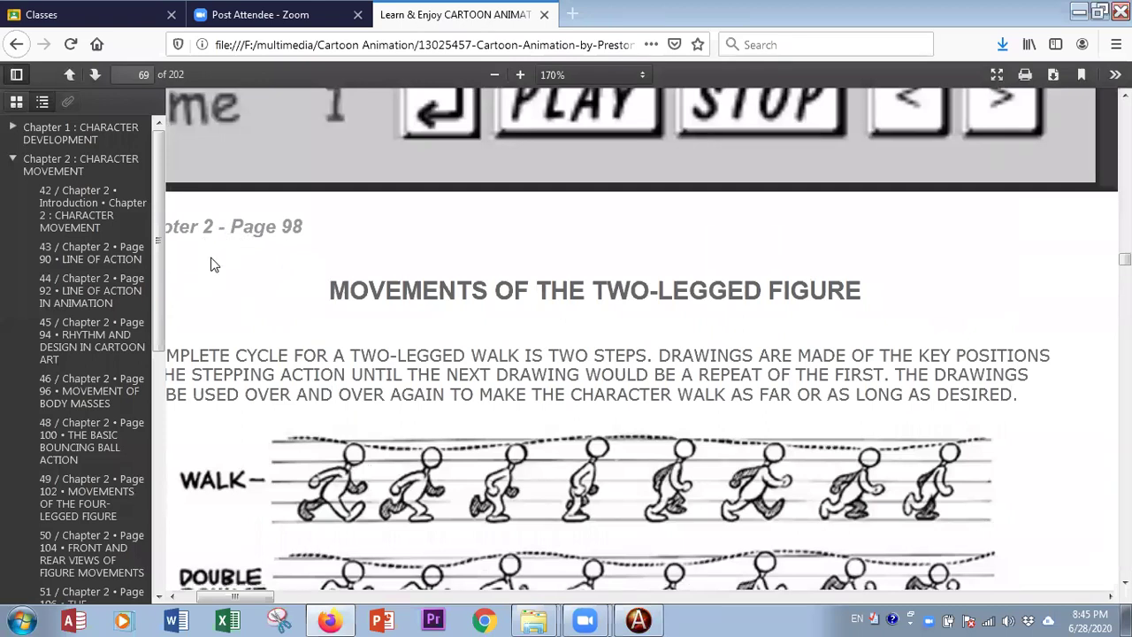
left_click_drag(285, 228, 310, 237)
scroll(398, 431, "down", 1)
scroll(398, 433, "down", 15)
scroll(398, 435, "down", 4)
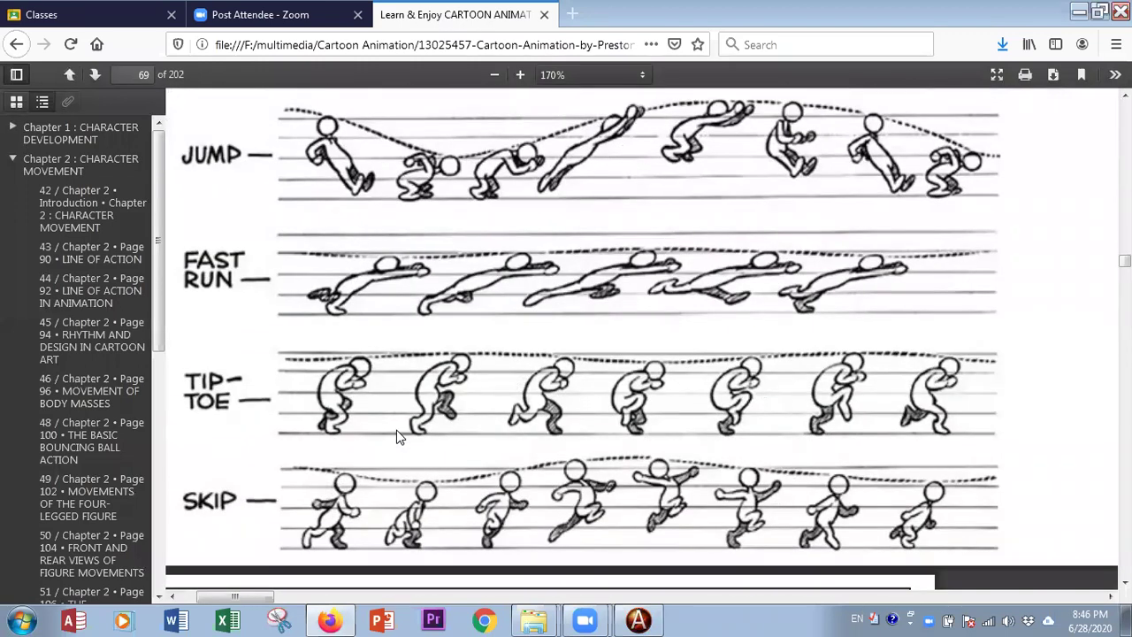
scroll(396, 437, "up", 3)
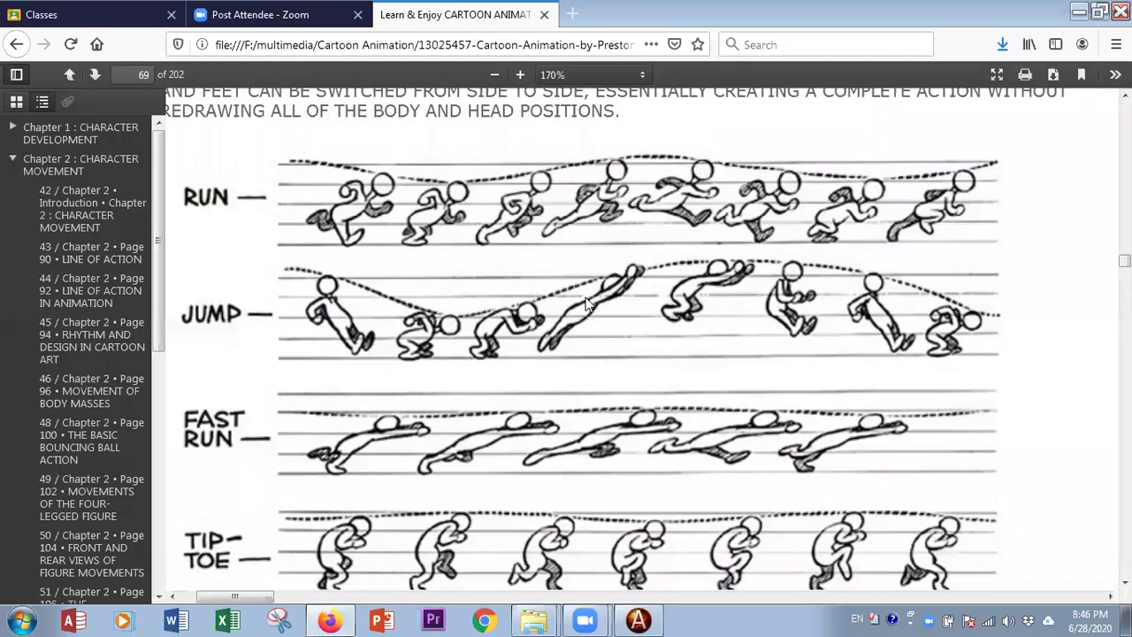
scroll(673, 230, "up", 6)
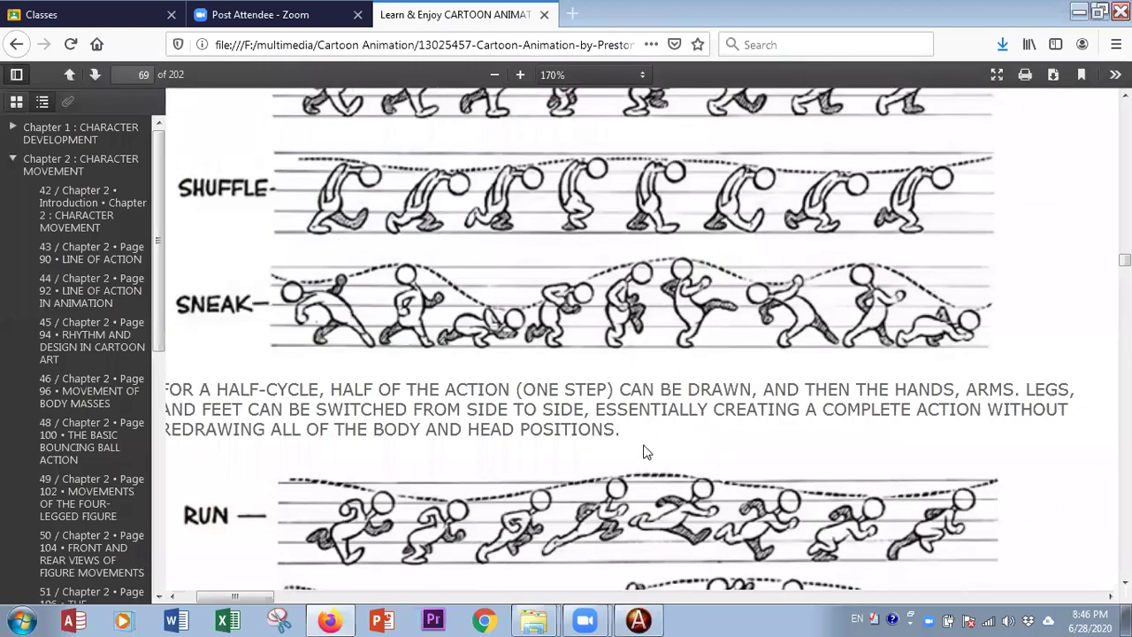
scroll(569, 447, "down", 12)
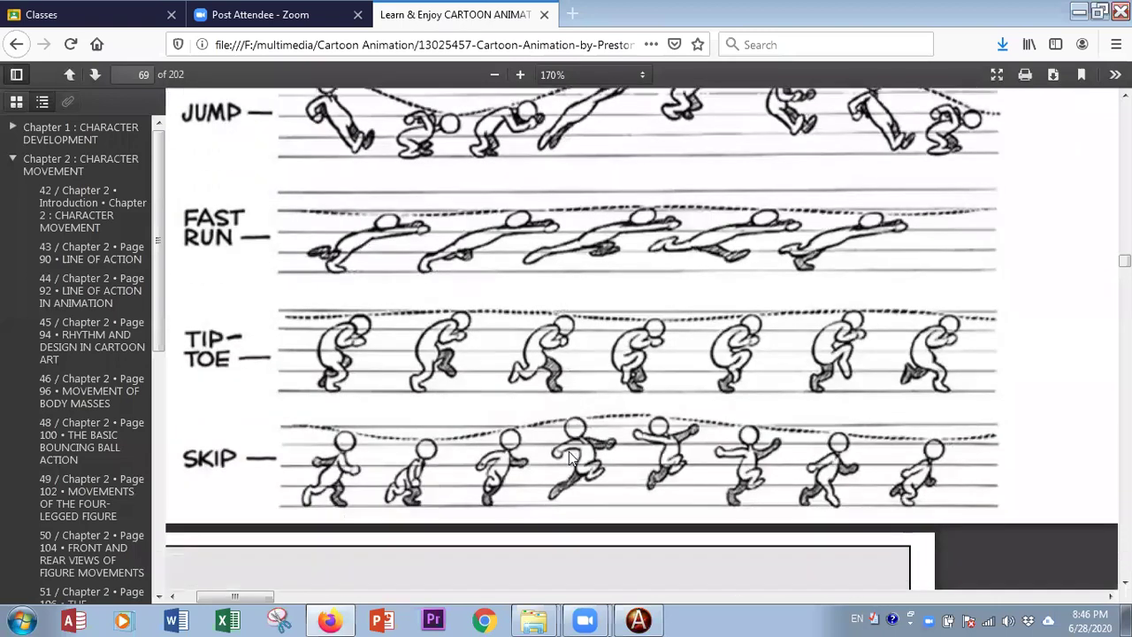
scroll(531, 415, "up", 4)
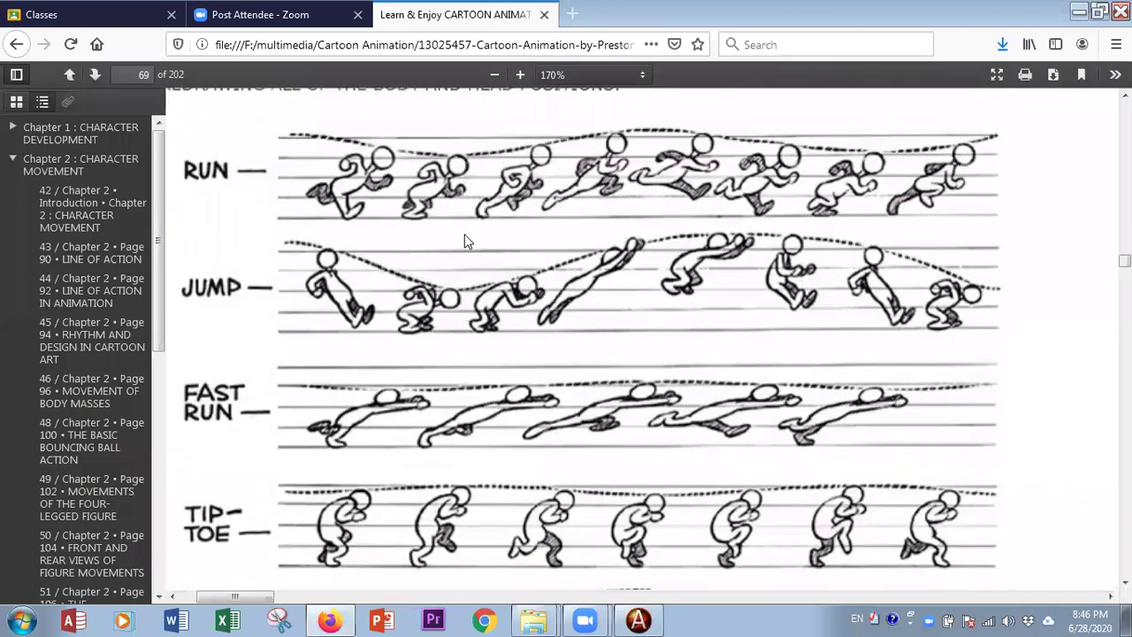
scroll(459, 248, "up", 1)
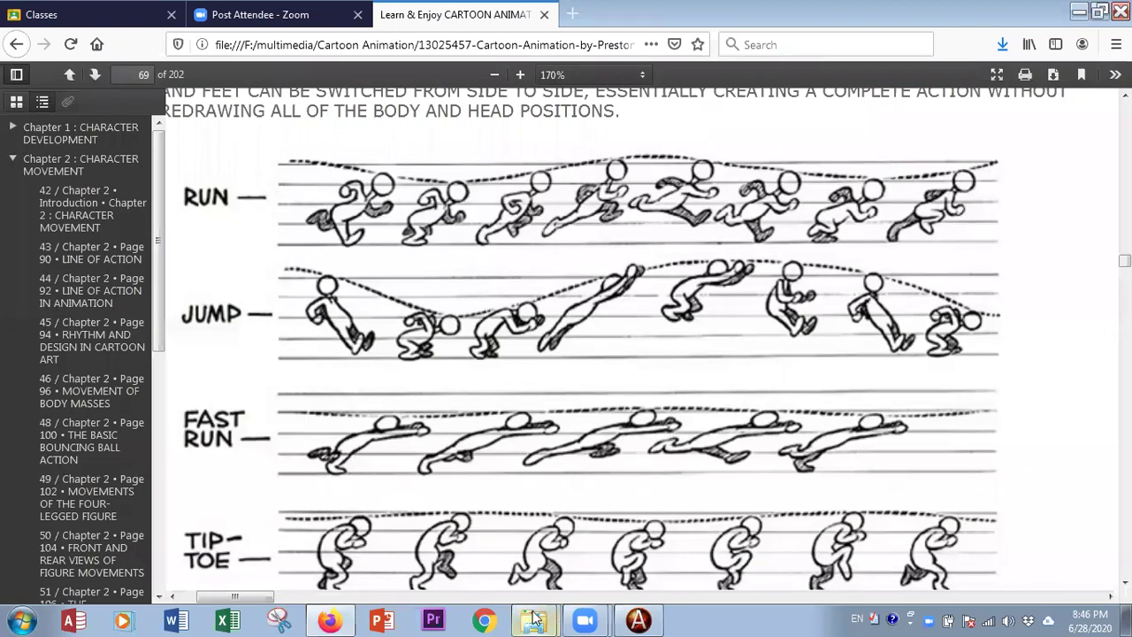
Switch to Anime Studio Pro, start opening a file, and browse to the multimedia folder on New Volume (F:).
left_click(638, 620)
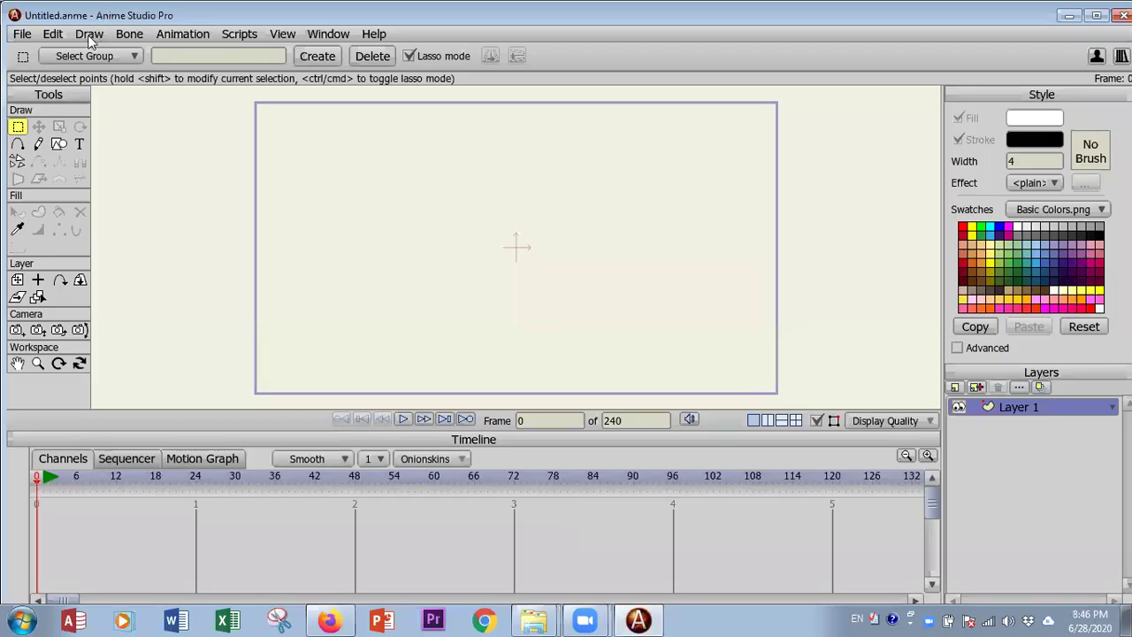
left_click(23, 36)
left_click(37, 93)
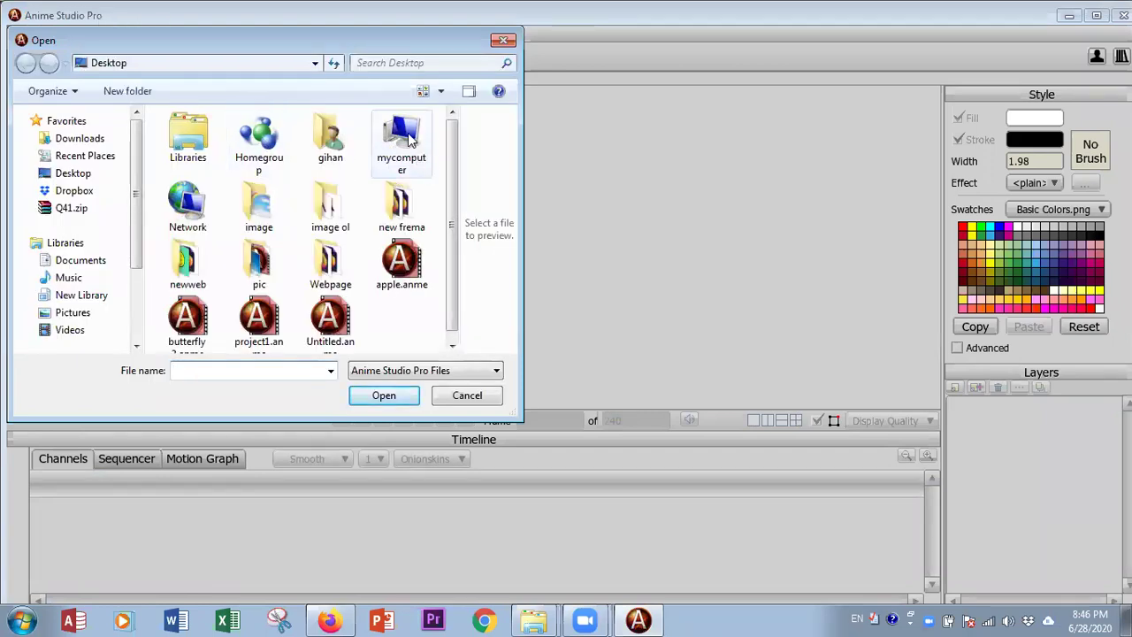
double_click(405, 137)
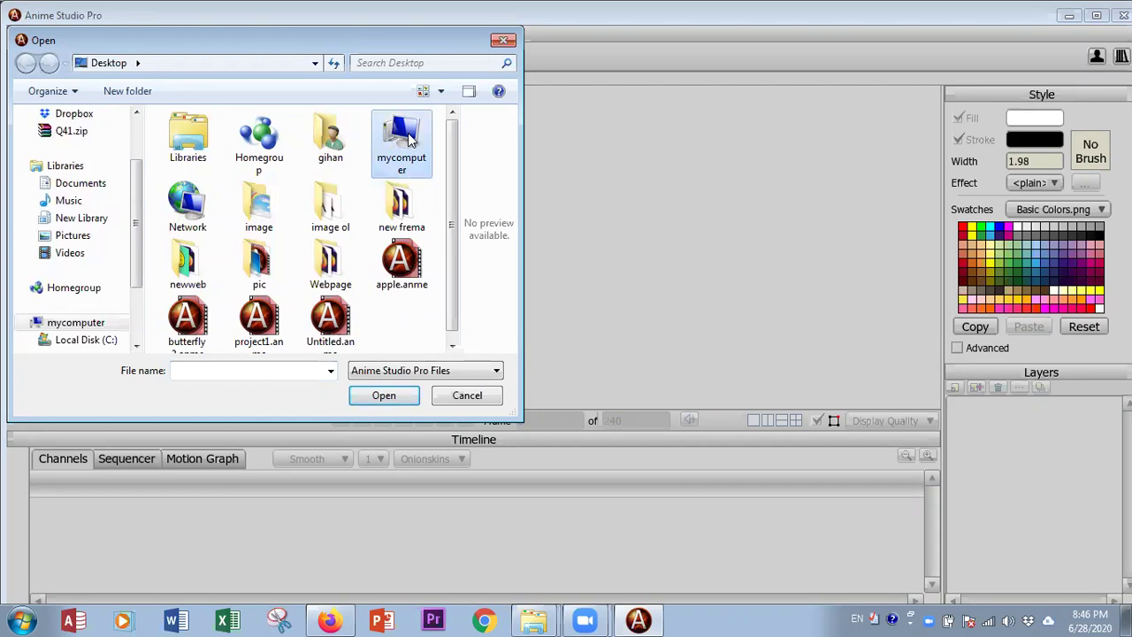
double_click(197, 205)
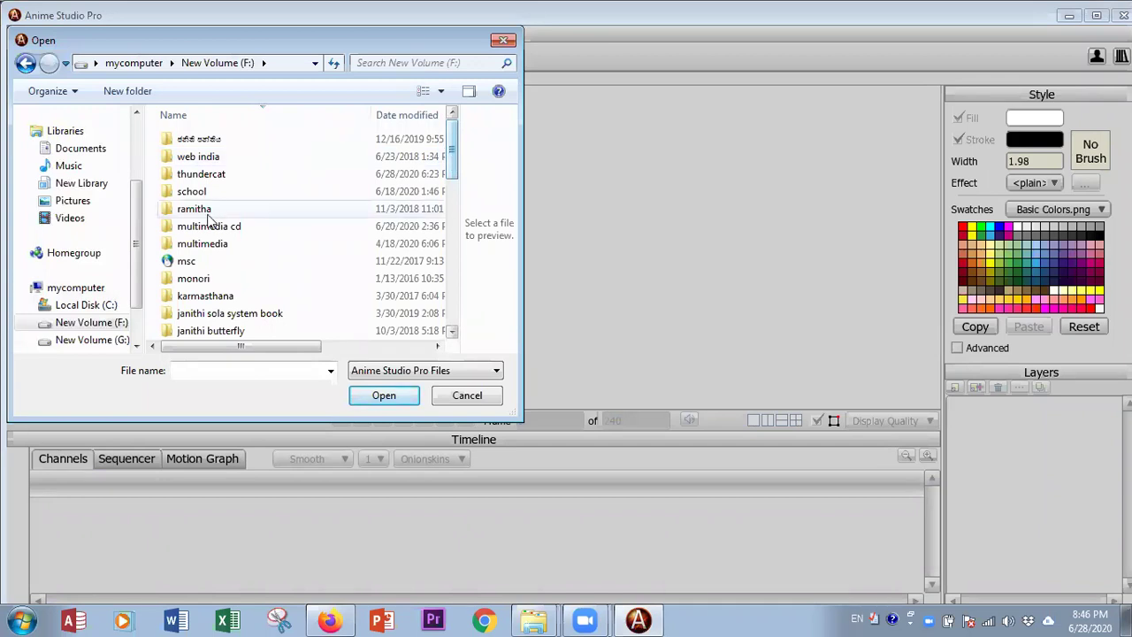
double_click(202, 251)
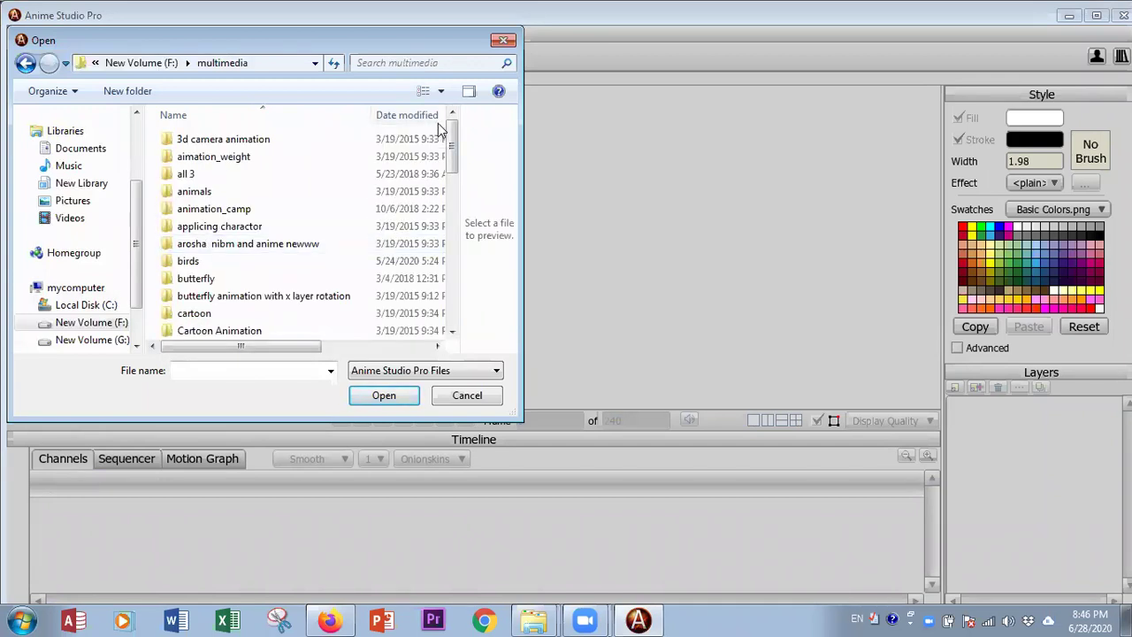
Find the RUN_WALK folder inside the multimedia folder and open it.
left_click_drag(453, 159, 455, 144)
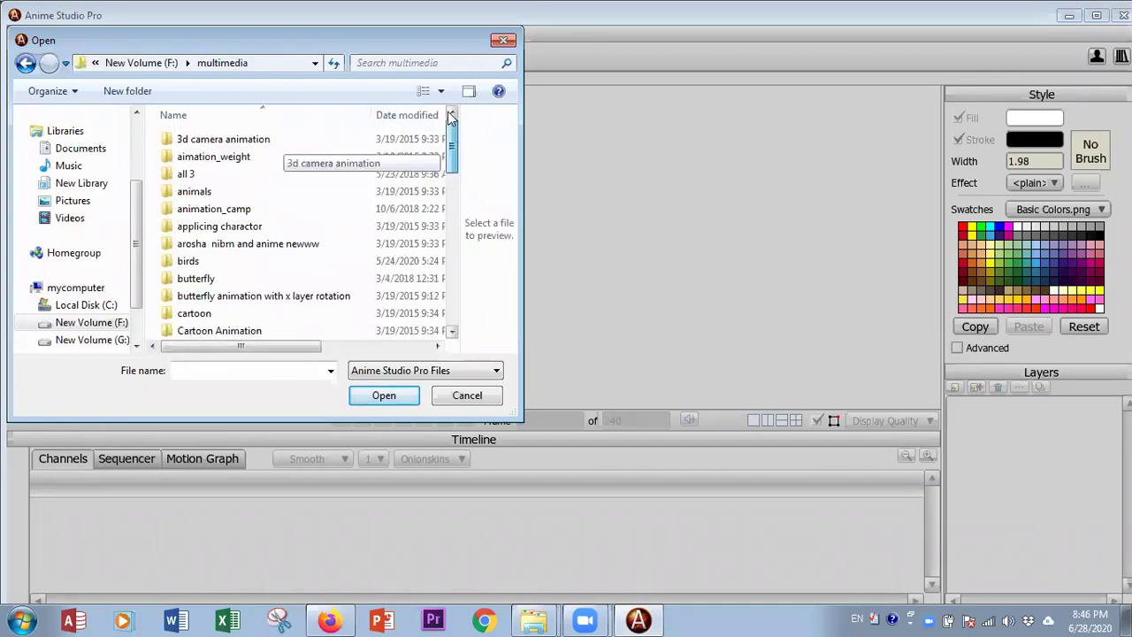
scroll(277, 252, "down", 2)
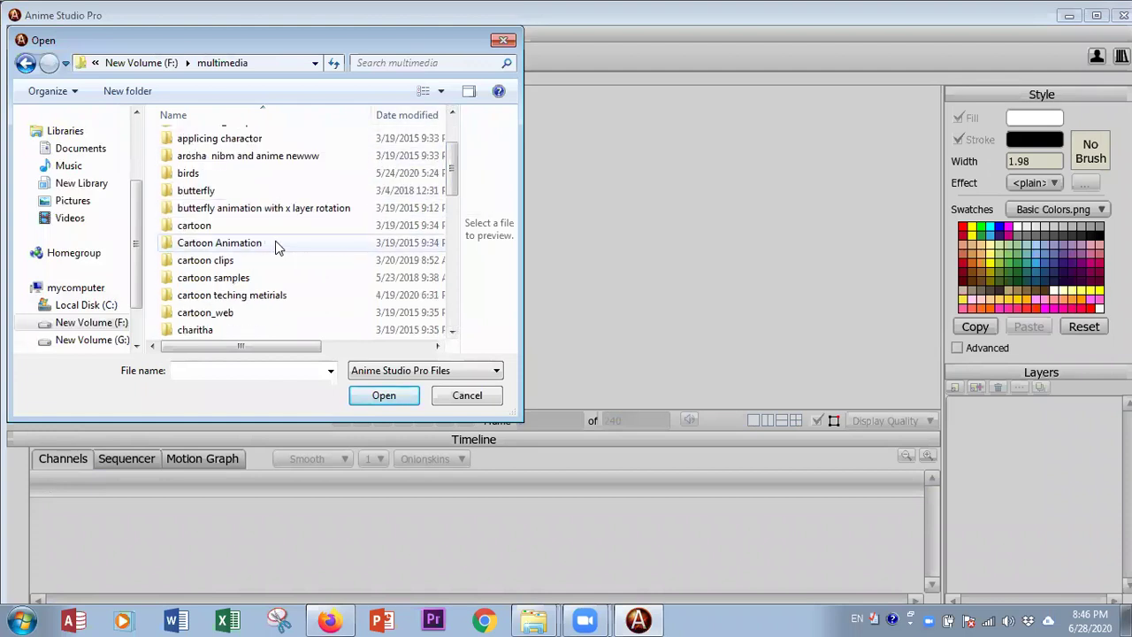
scroll(276, 247, "up", 2)
scroll(183, 280, "down", 2)
scroll(186, 279, "down", 6)
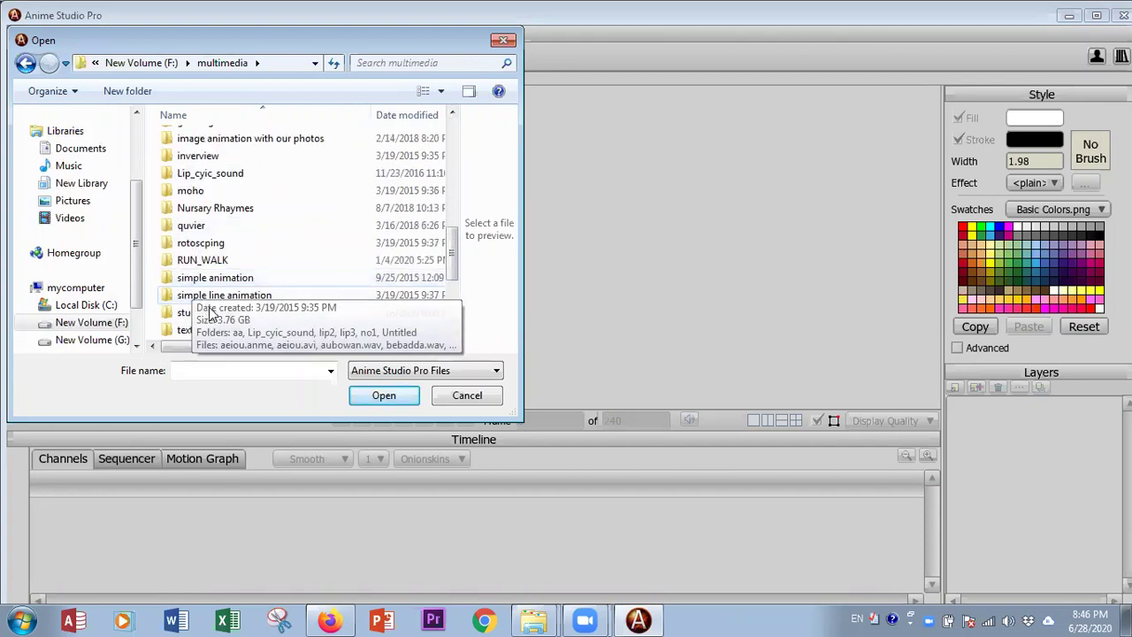
scroll(203, 287, "down", 2)
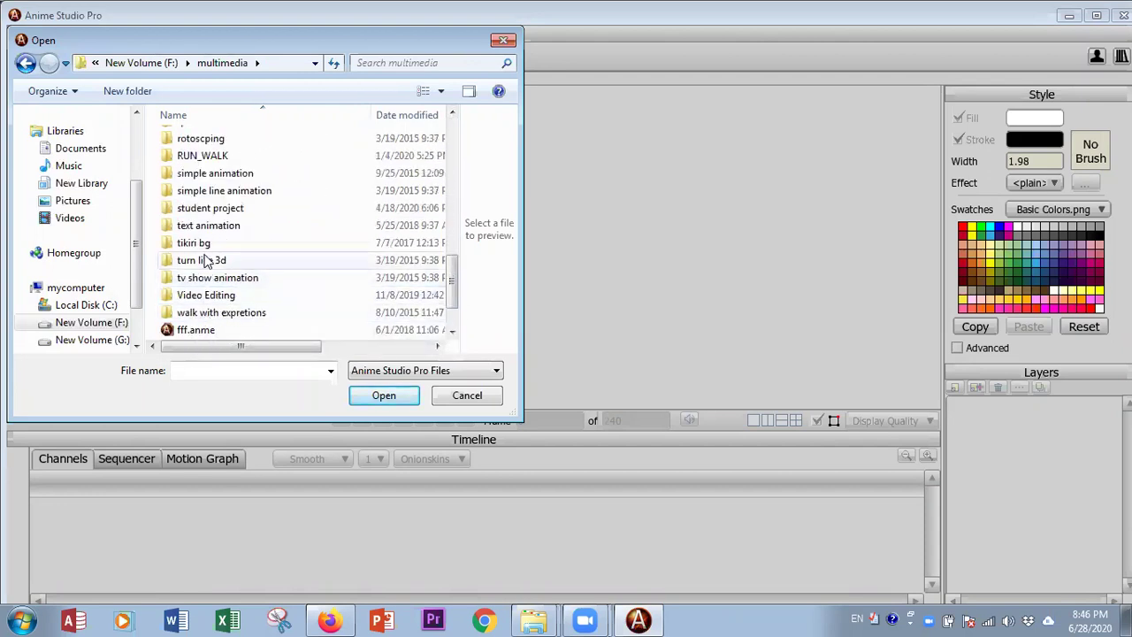
left_click(207, 161)
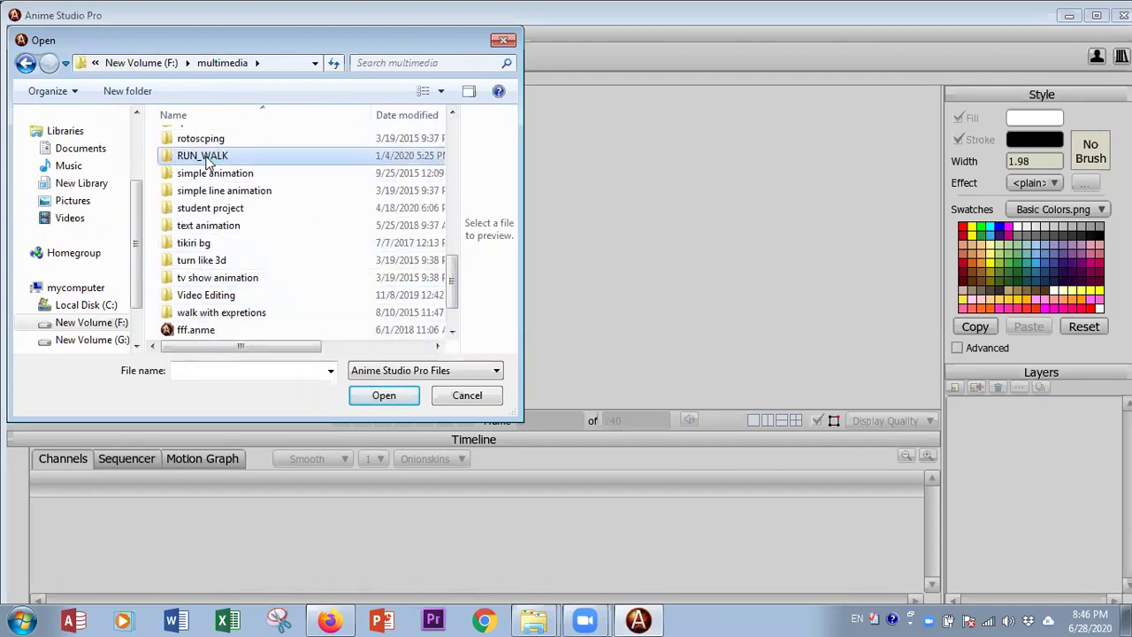
double_click(205, 157)
Look through the walk and run project files and open the cri fast run 2.anme file.
scroll(344, 314, "down", 1)
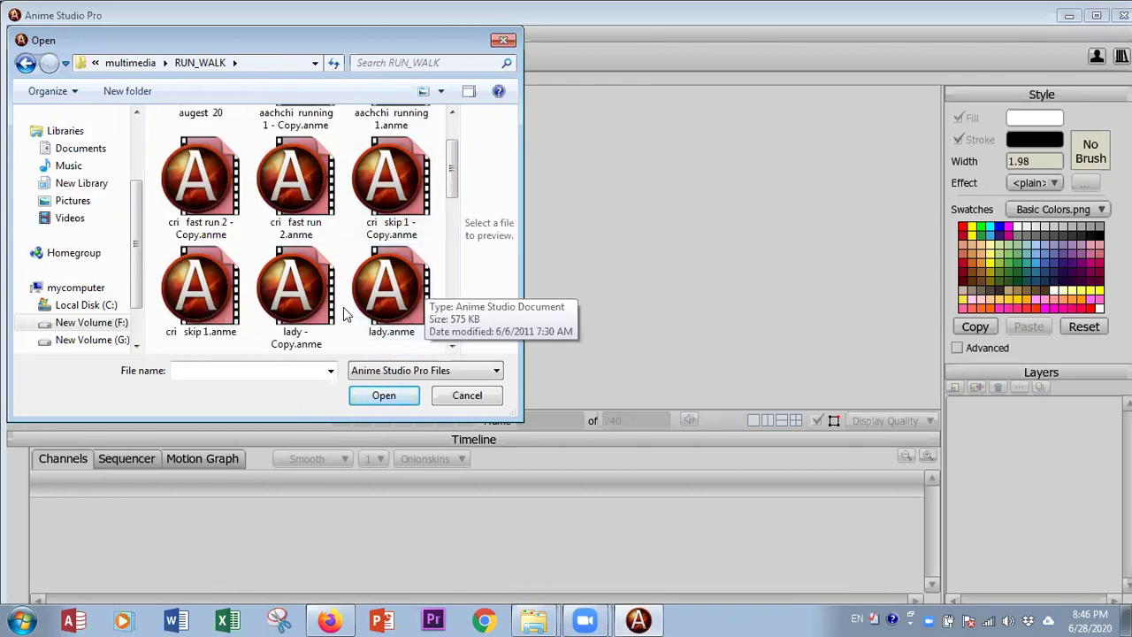
scroll(345, 314, "down", 2)
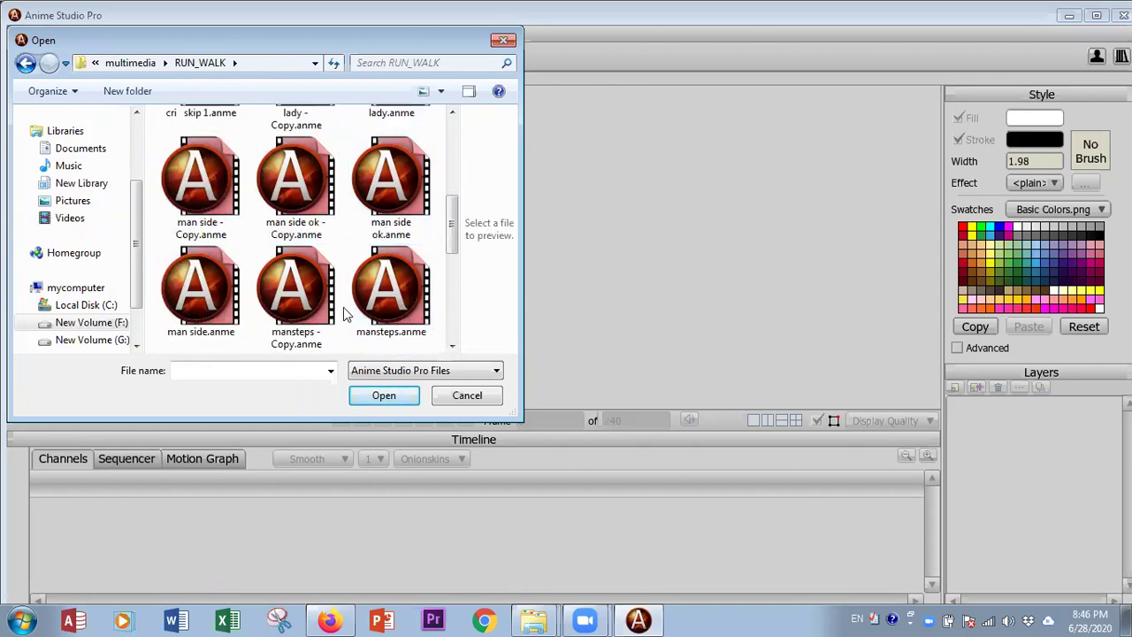
scroll(345, 314, "down", 1)
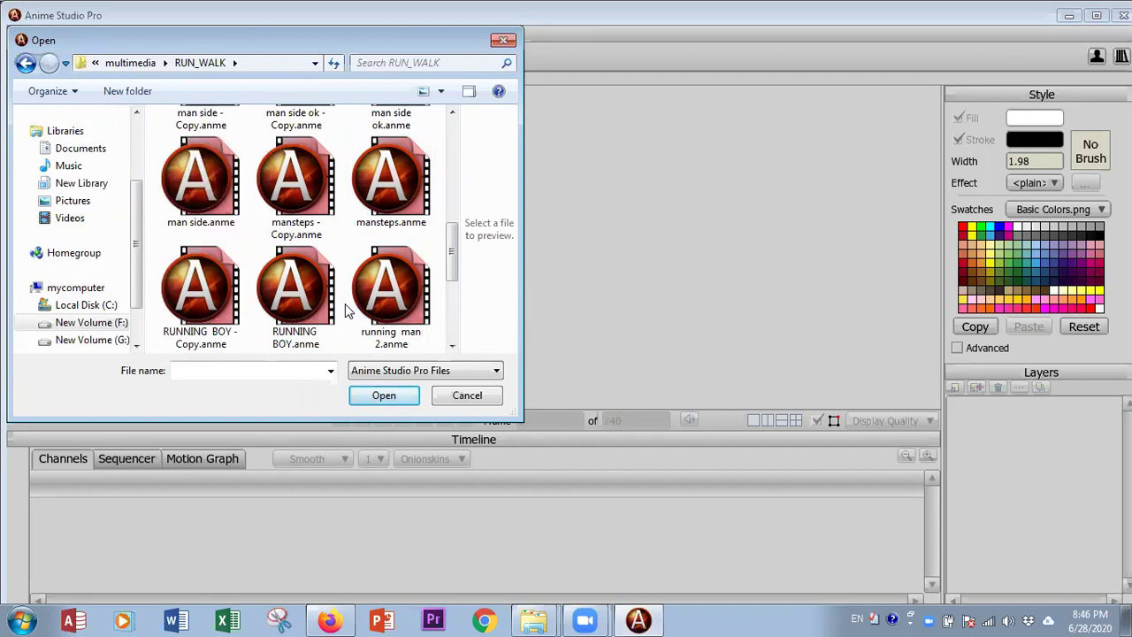
scroll(347, 311, "down", 1)
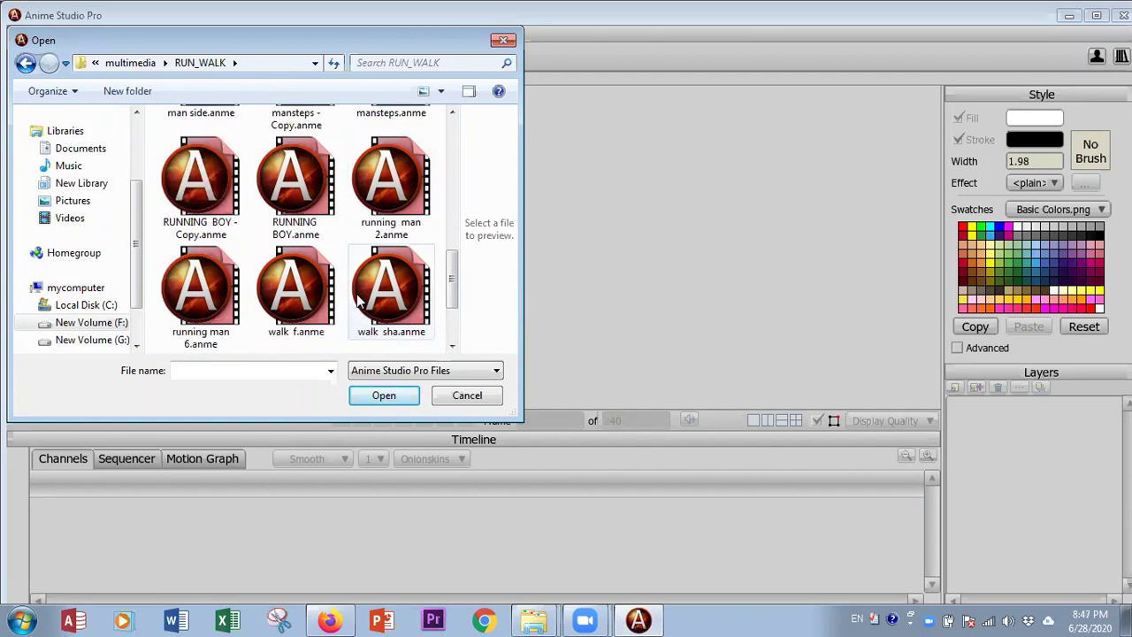
scroll(386, 296, "down", 1)
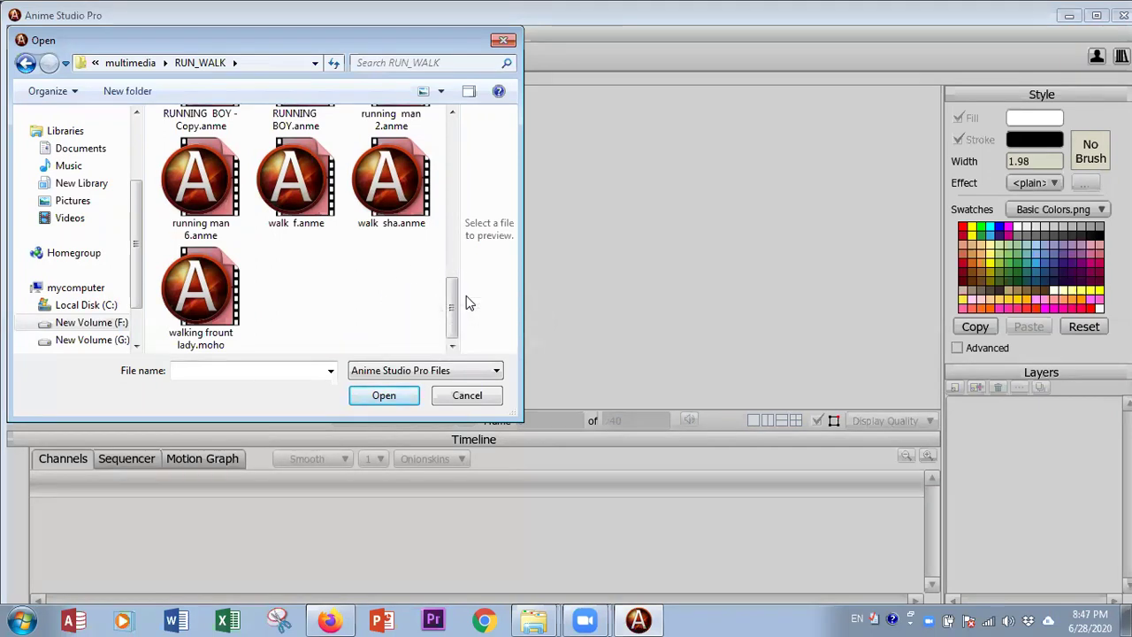
left_click_drag(451, 311, 450, 194)
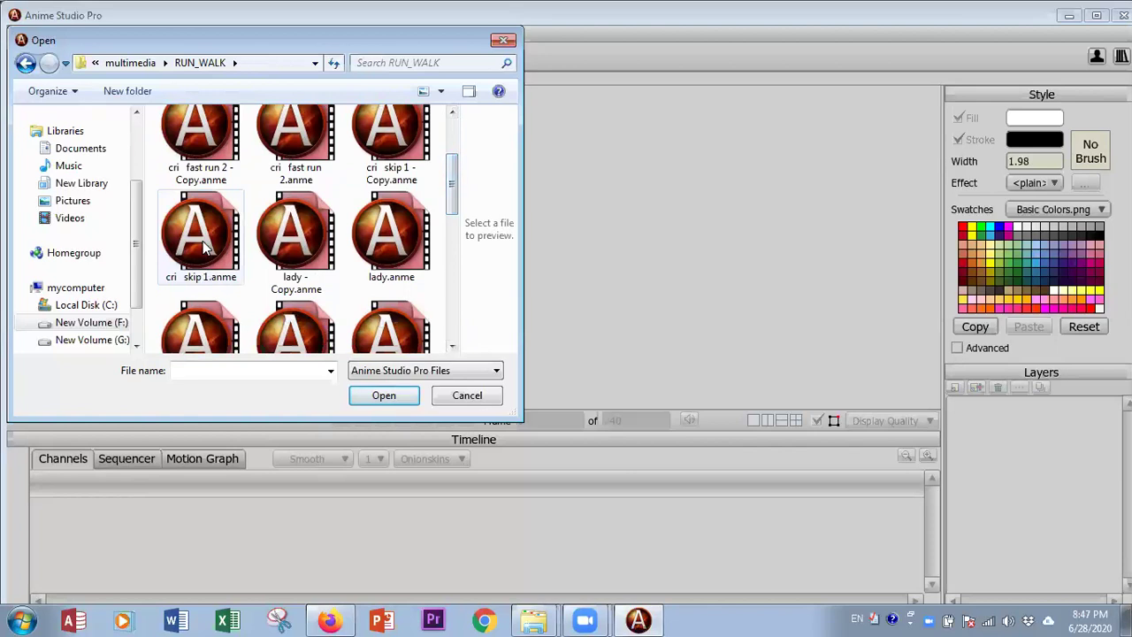
double_click(286, 148)
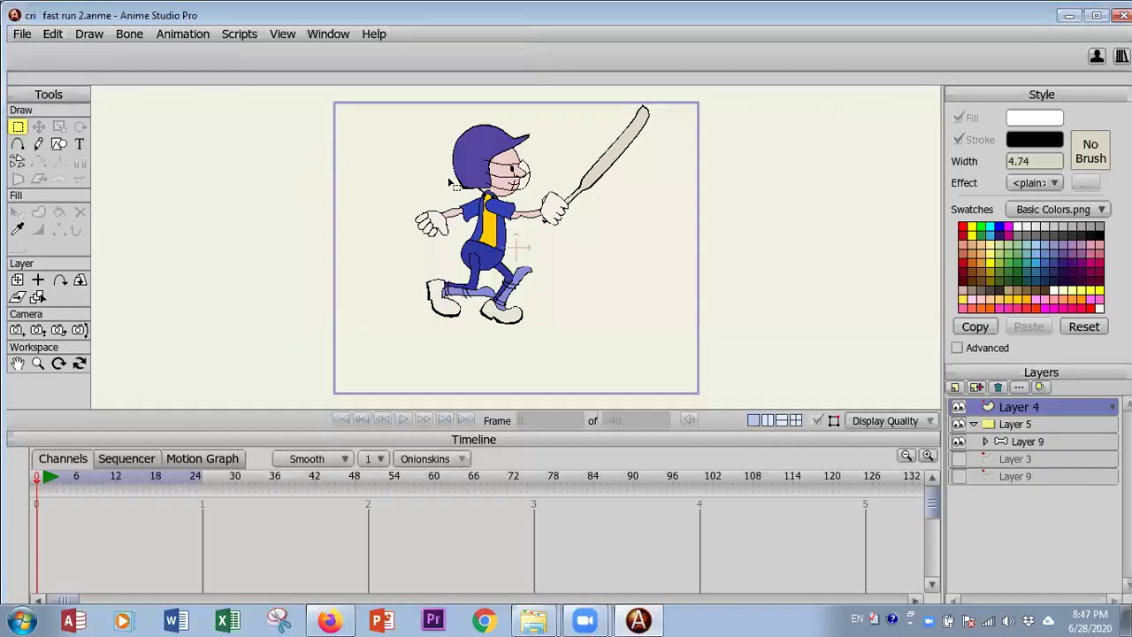
Play the cricketer's fast run animation and return to frame 0.
left_click(404, 420)
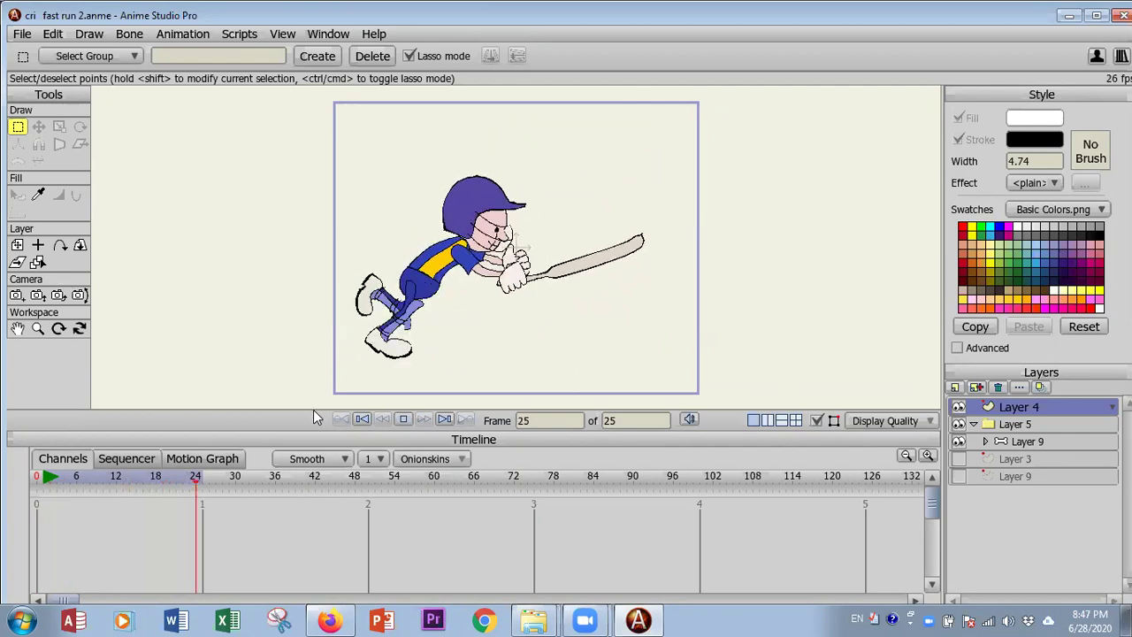
left_click(360, 418)
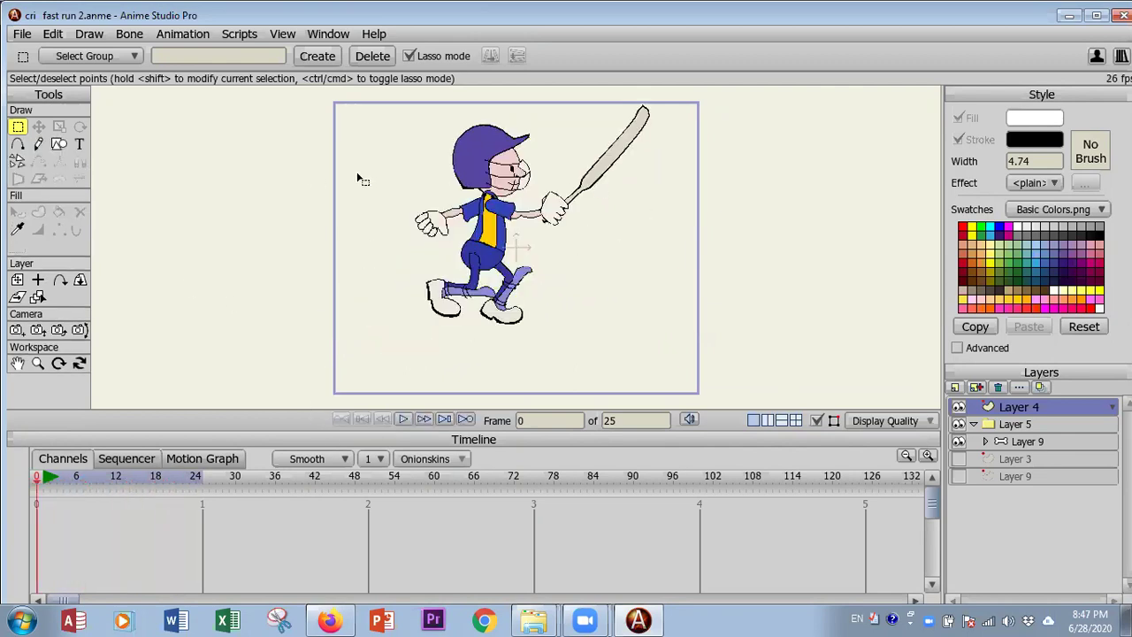
Collapse the Layer 5 group, add a new vector layer, and place it at the bottom of the layer stack.
left_click(973, 424)
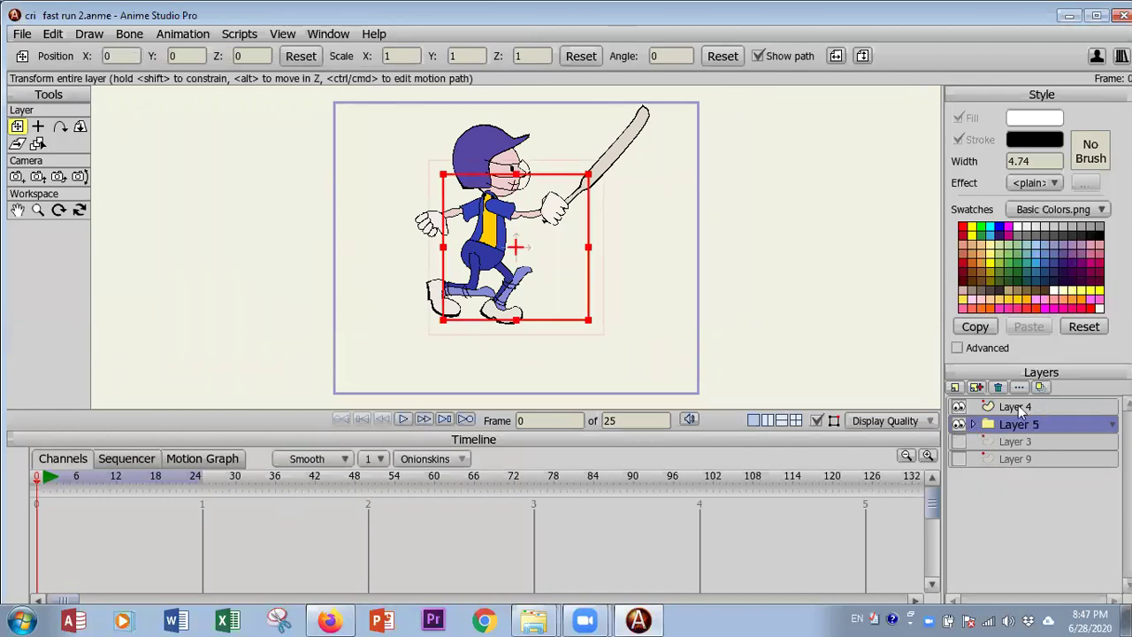
left_click(956, 392)
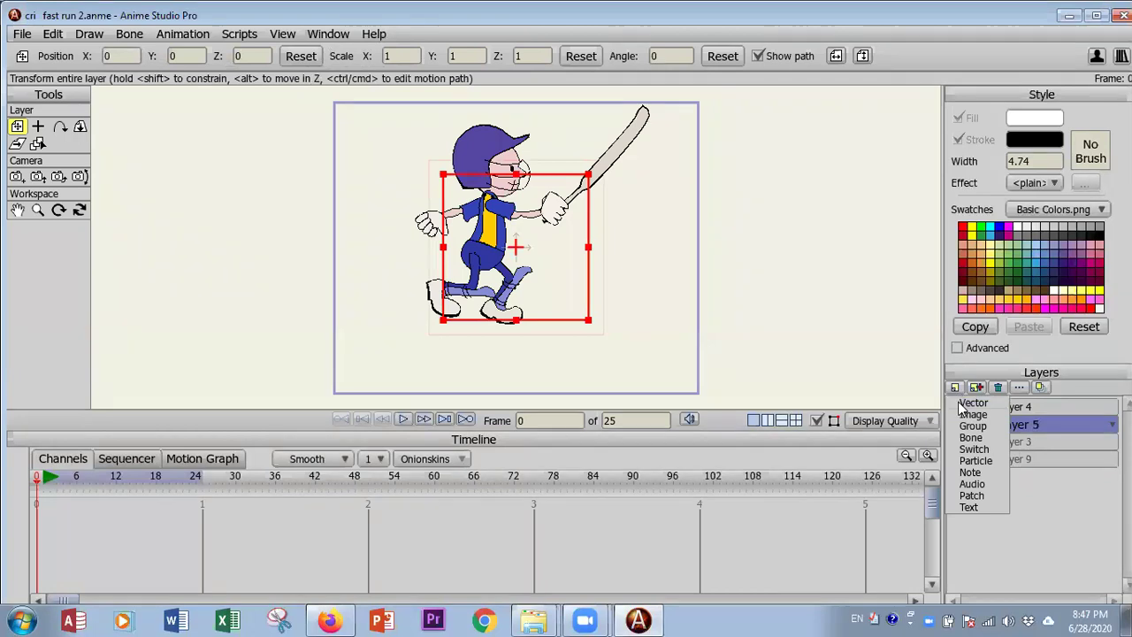
left_click(968, 399)
left_click_drag(975, 426, 978, 514)
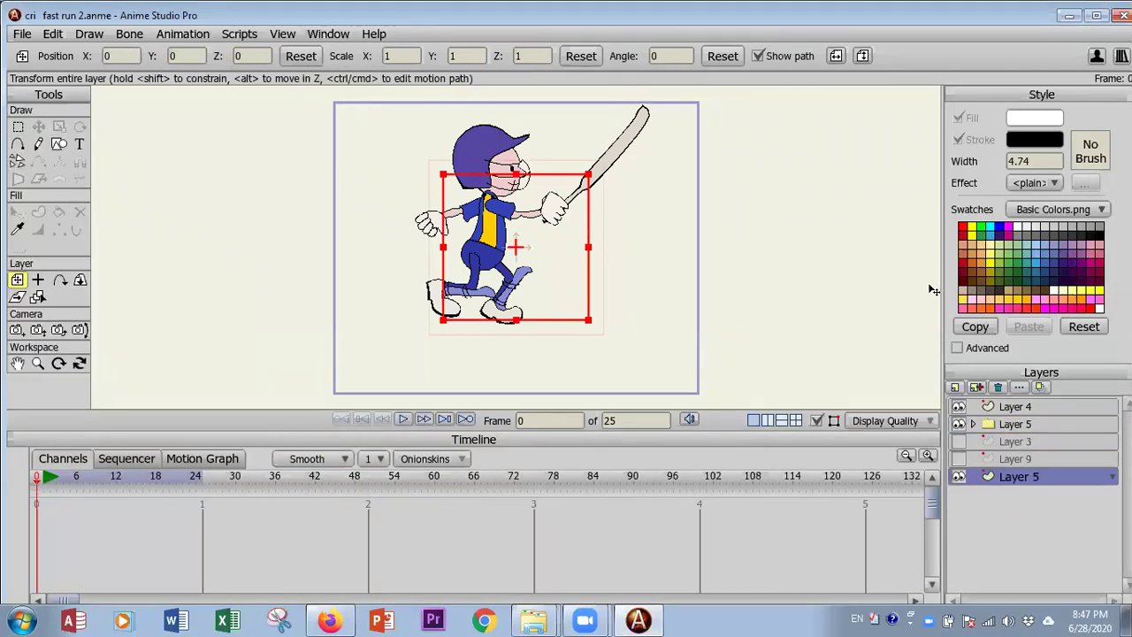
Draw a long green ground rectangle behind the character, extending well past both sides of the frame, and shift it slightly down.
left_click(58, 143)
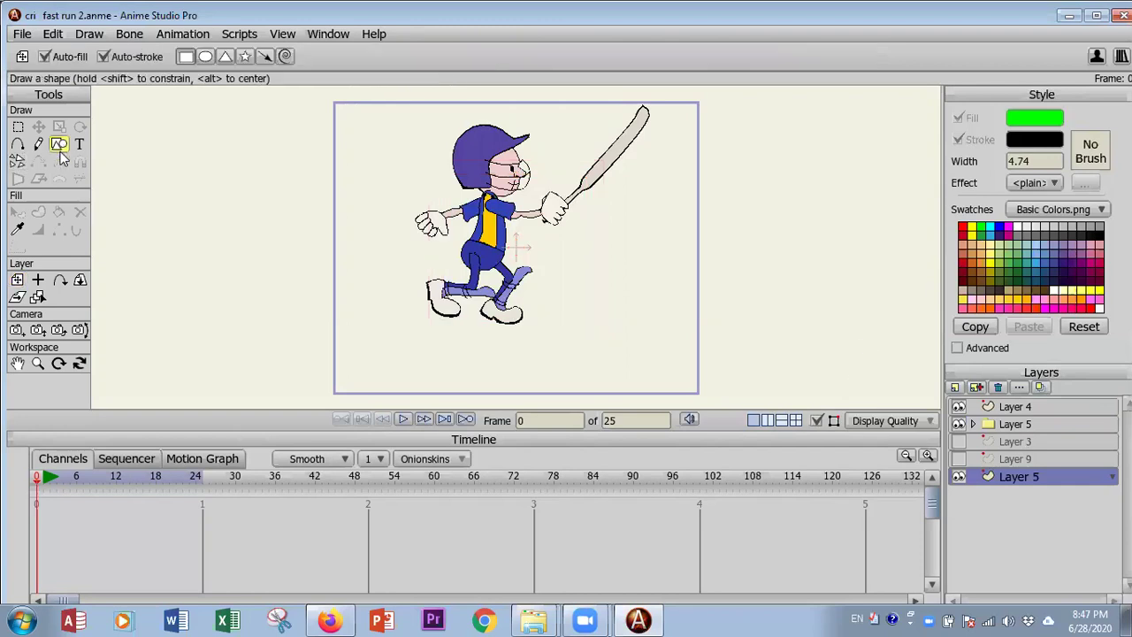
scroll(277, 306, "down", 3)
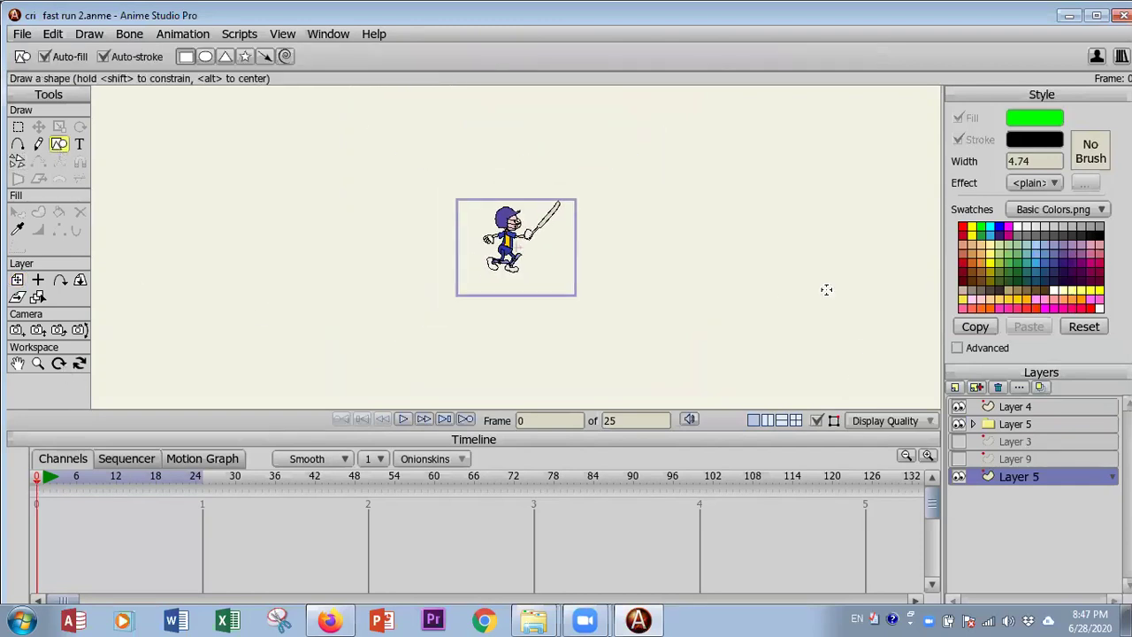
left_click_drag(890, 291, 31, 244)
left_click(38, 126)
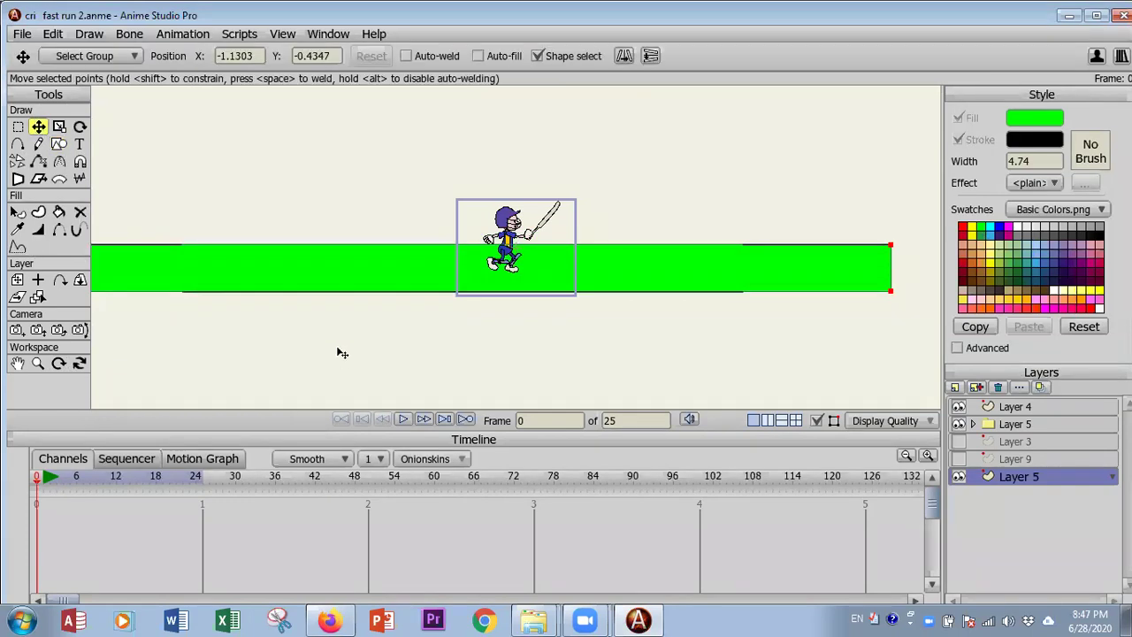
left_click_drag(334, 365, 328, 356)
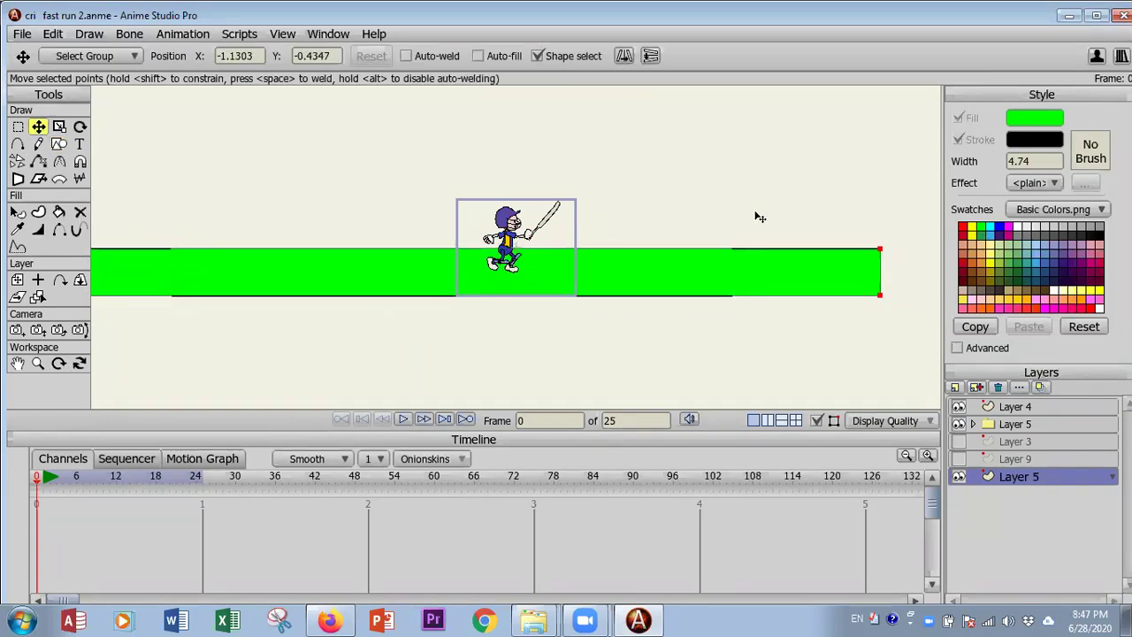
Draw five light blue rectangles of different widths and heights standing along the upper edge of the green ground as background buildings.
left_click(1039, 252)
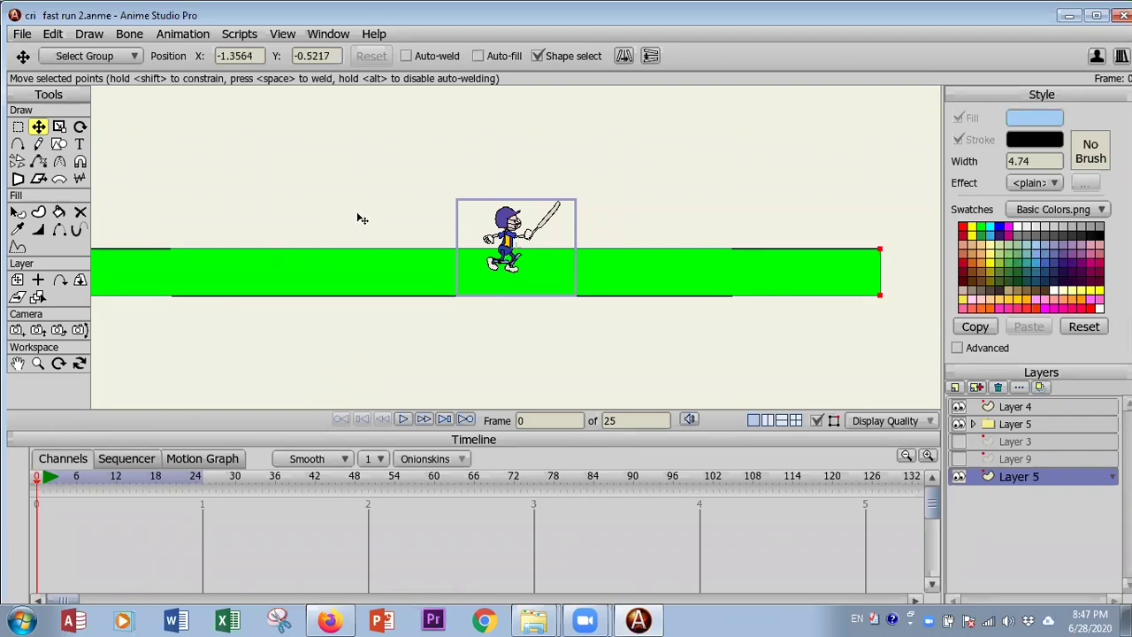
left_click(19, 128)
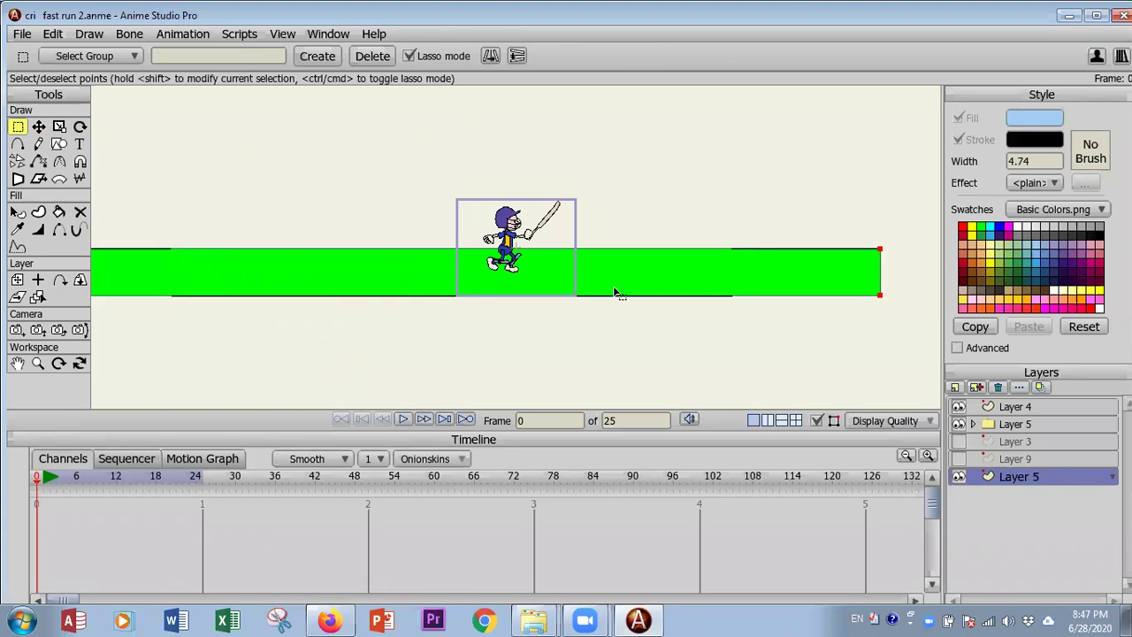
left_click(59, 143)
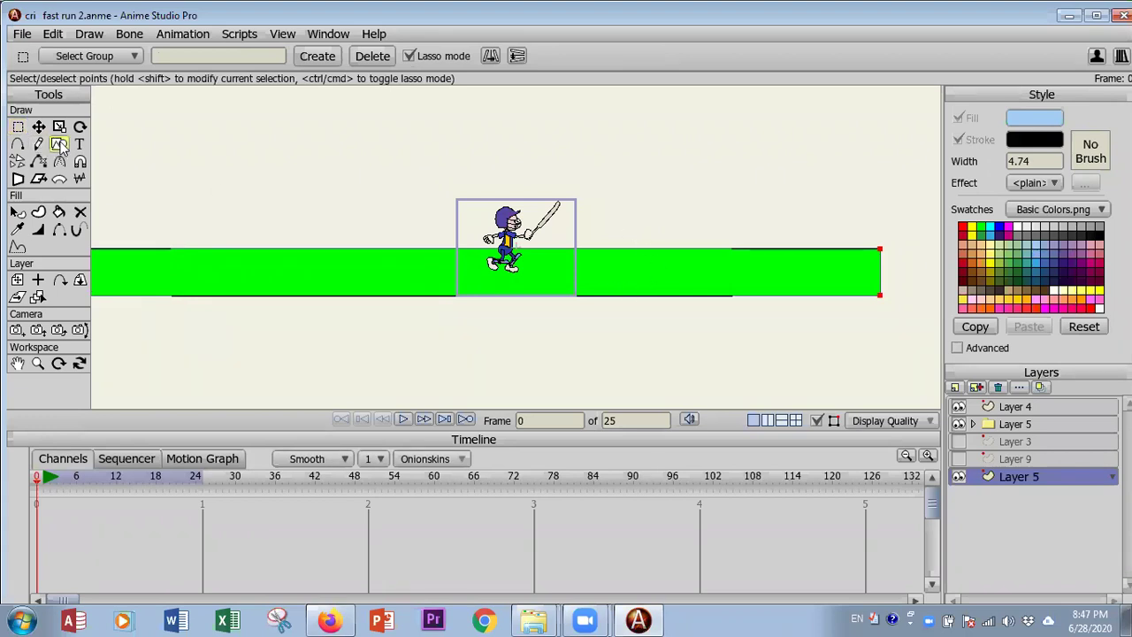
mouse_move(583, 212)
left_mouse_down()
mouse_move(618, 249)
mouse_move(676, 249)
left_mouse_up()
mouse_move(493, 171)
left_mouse_down()
mouse_move(521, 239)
mouse_move(547, 247)
left_mouse_up()
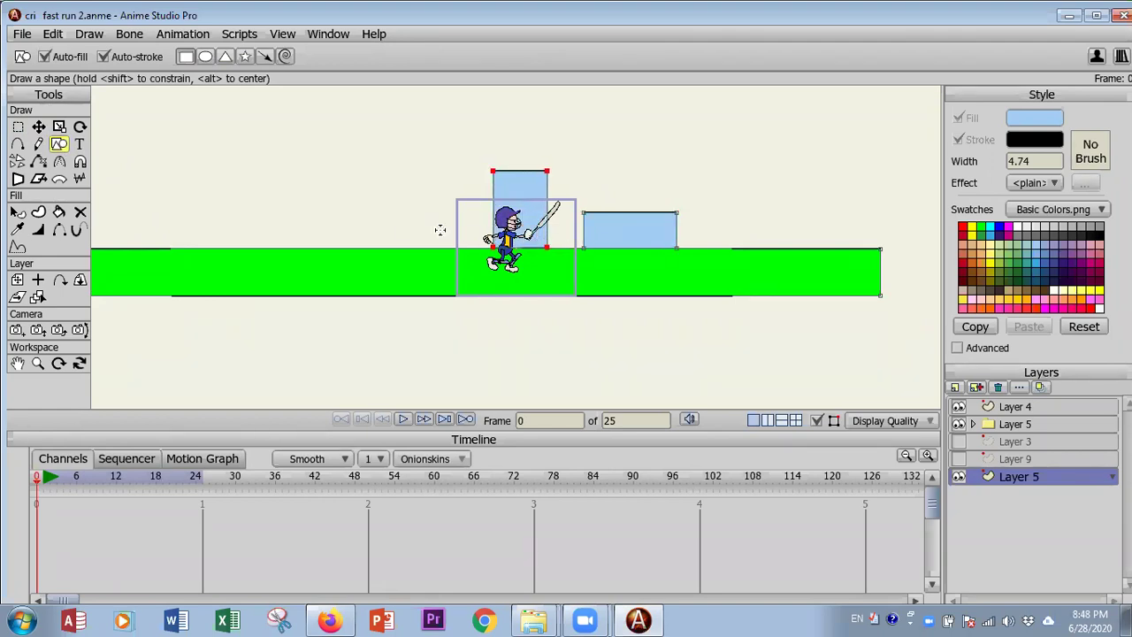
left_click_drag(376, 224, 446, 249)
left_click_drag(209, 218, 289, 249)
left_click_drag(756, 220, 816, 247)
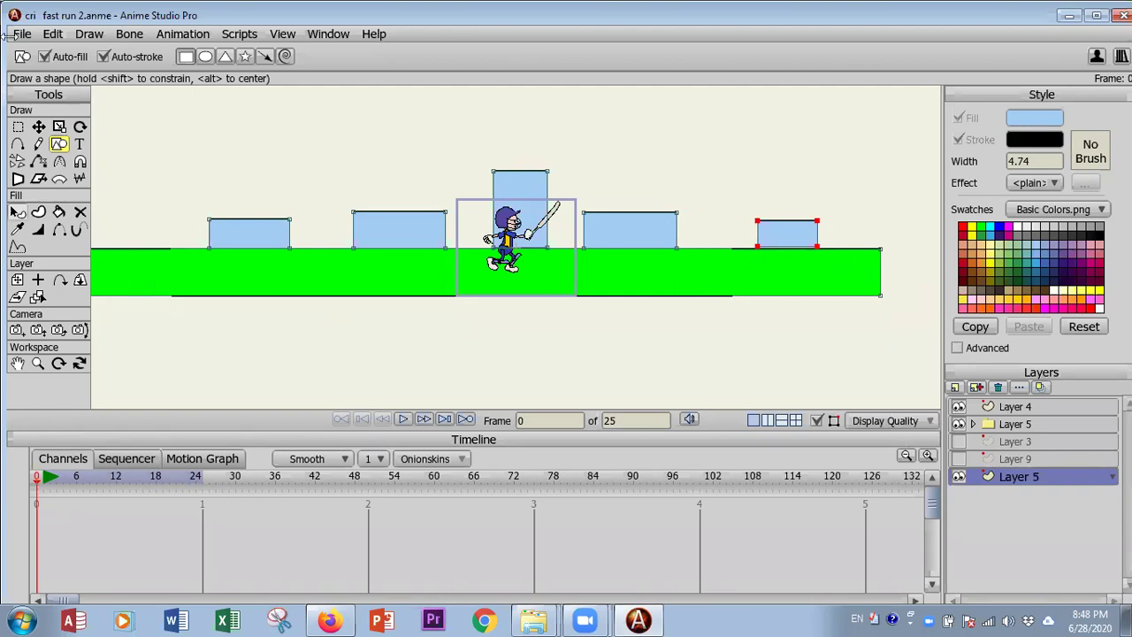
Try to shift the whole background layer left until its right end reaches the character, undoing the accidental layer rotations.
left_click(17, 281)
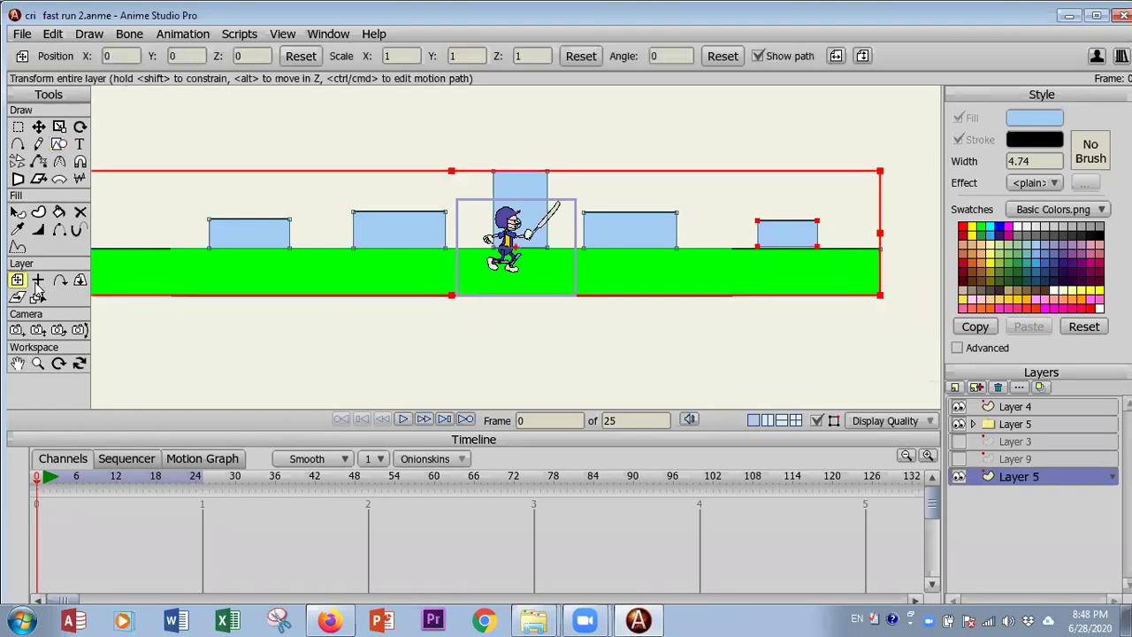
left_click_drag(803, 366, 730, 346)
key("ctrl+z")
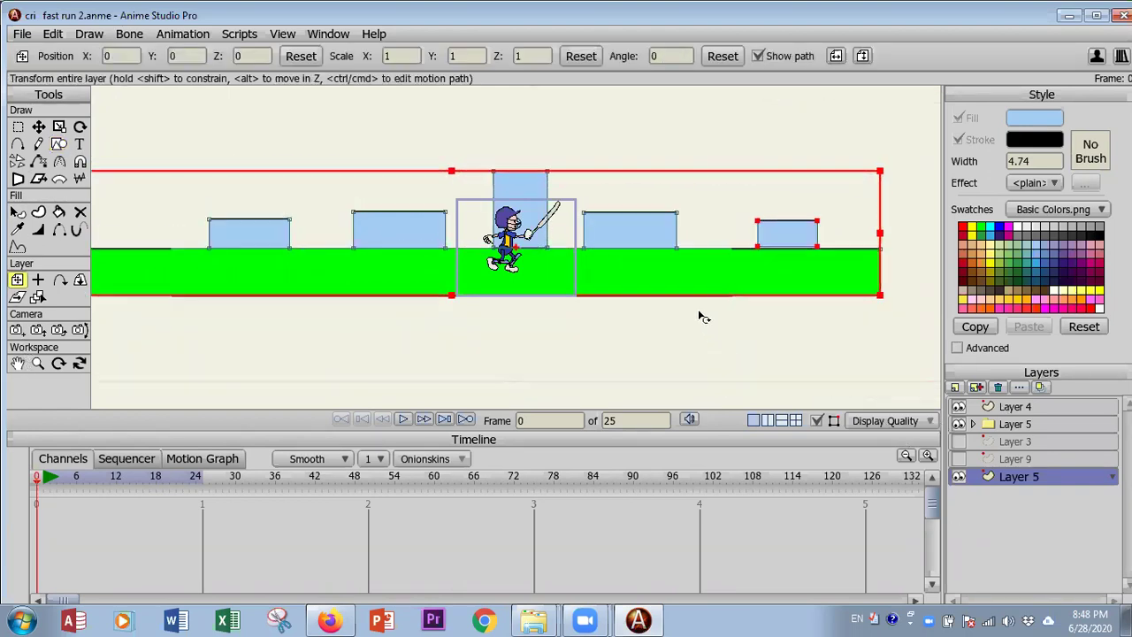
left_click_drag(697, 210, 398, 217)
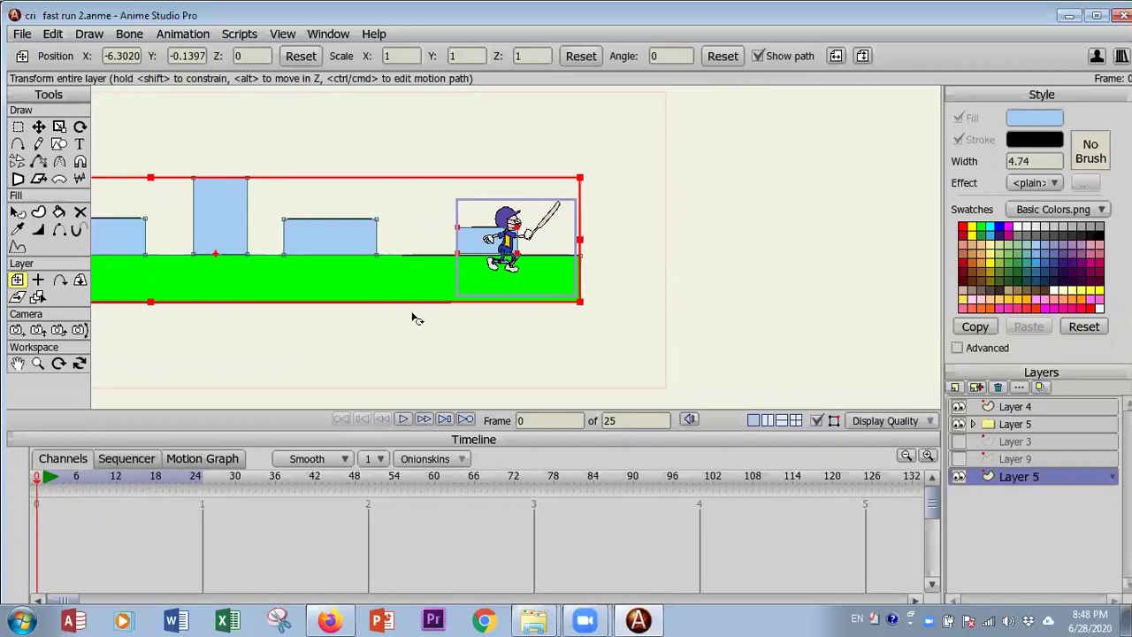
left_click_drag(279, 339, 349, 336)
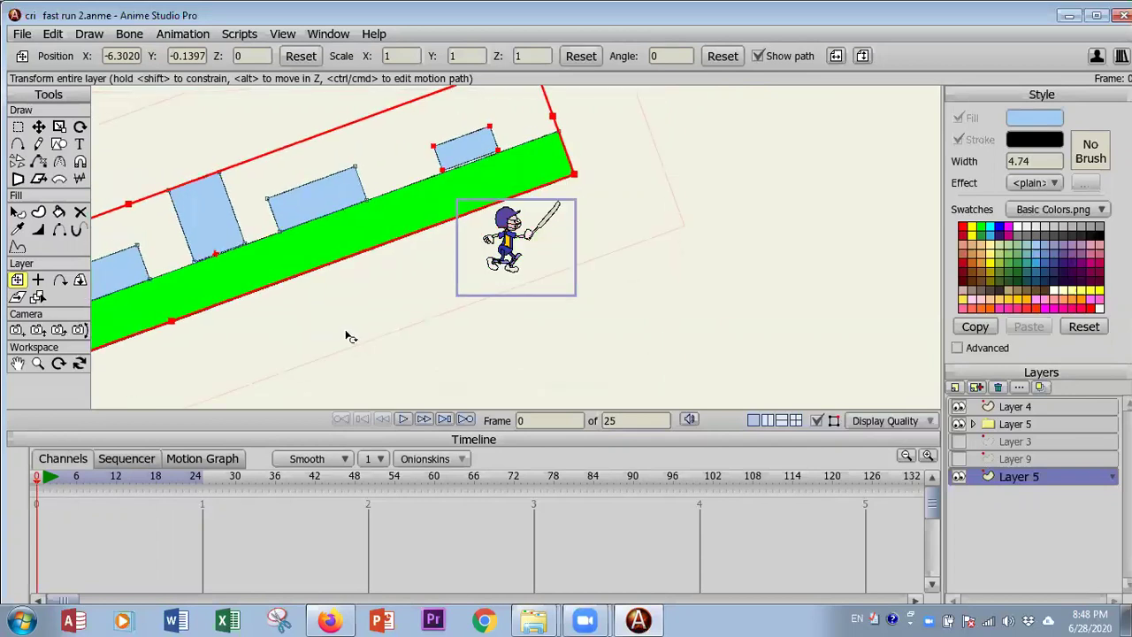
key("ctrl+z")
left_click_drag(255, 323, 278, 328)
key("ctrl+z")
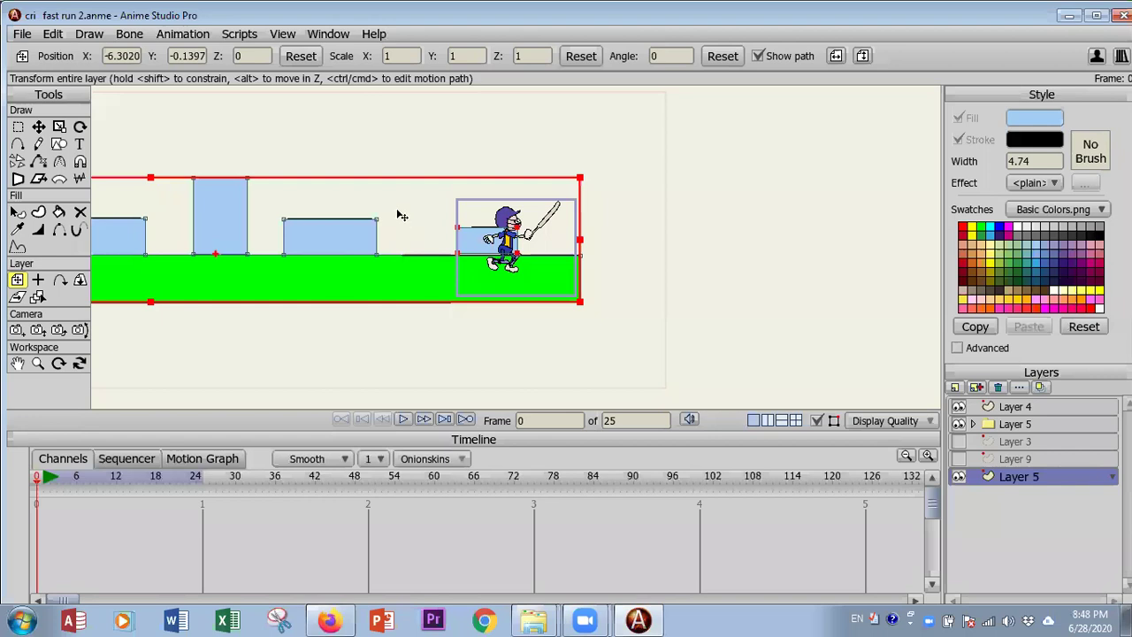
Place the background layer at X 9.0777 at frame 0 and animate it sliding left to X -0.5063 at frame 25.
left_click(17, 287)
left_click_drag(286, 207, 1017, 205)
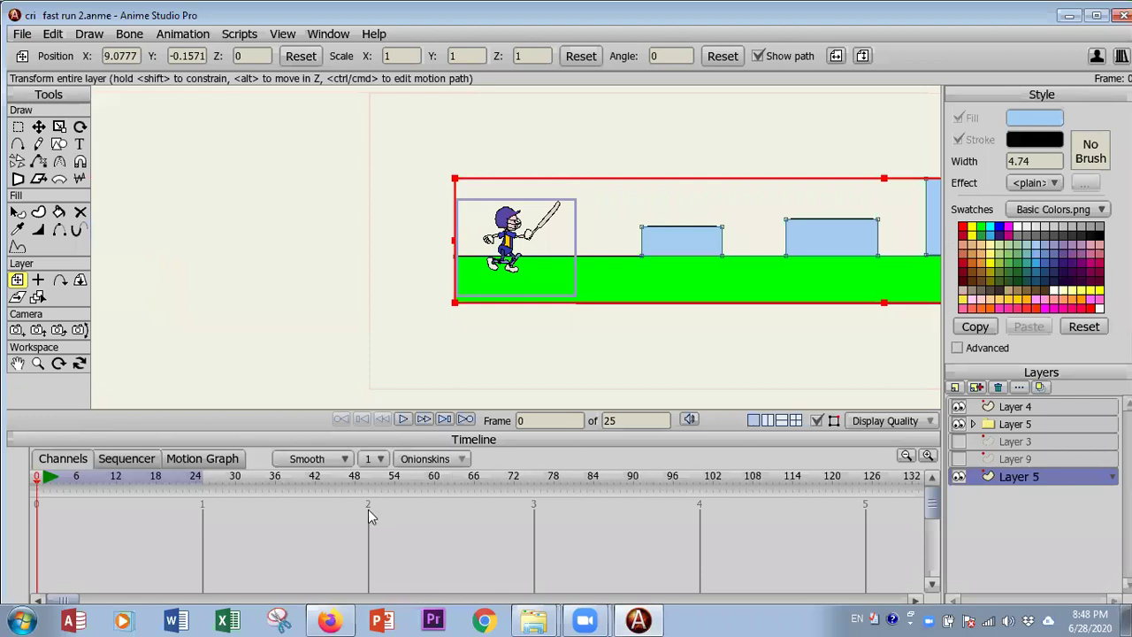
left_click(203, 482)
left_click_drag(766, 311, 689, 313)
key("ctrl+z")
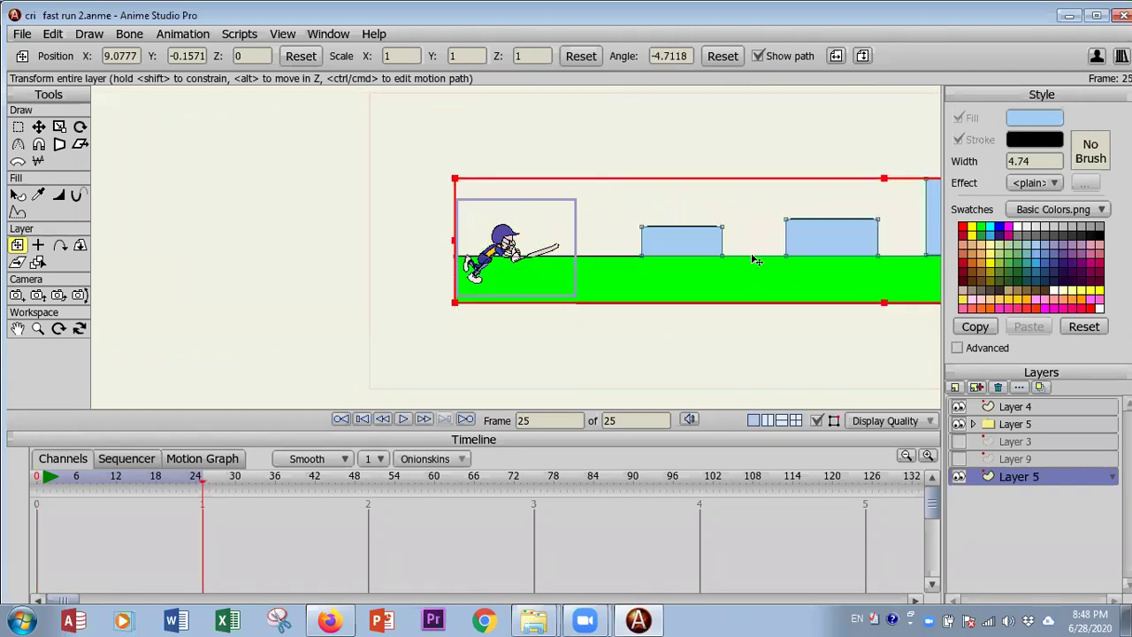
left_click_drag(765, 220, 320, 216)
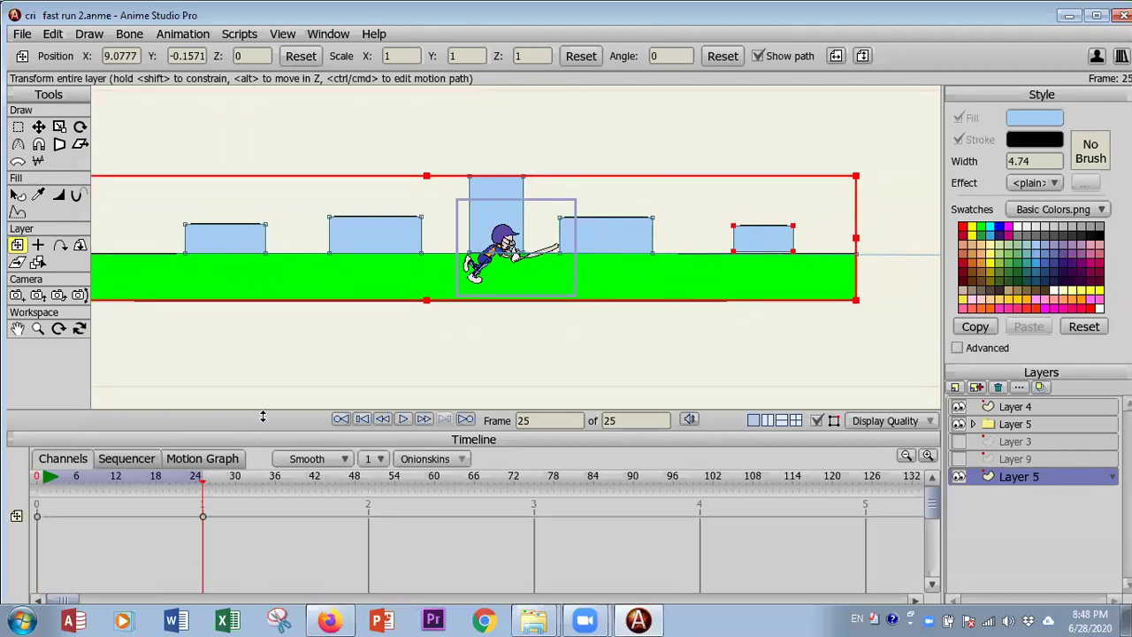
Play the background animation behind the running character from the start, rewind it, and scrub through the timeline to frame 25.
left_click(342, 419)
left_click(402, 420)
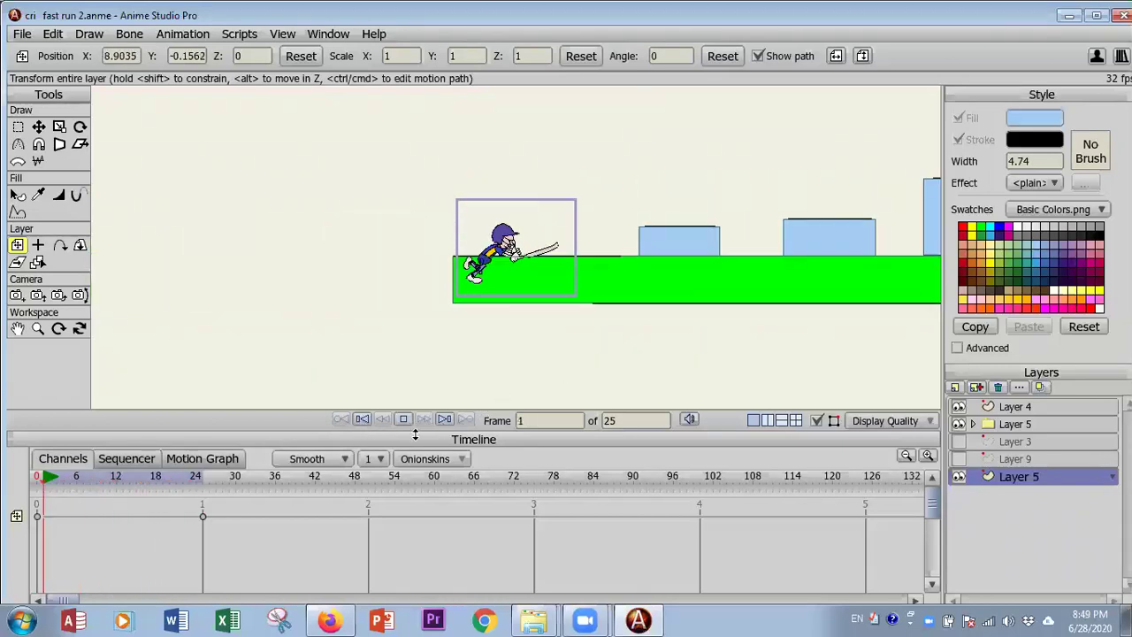
left_click(363, 419)
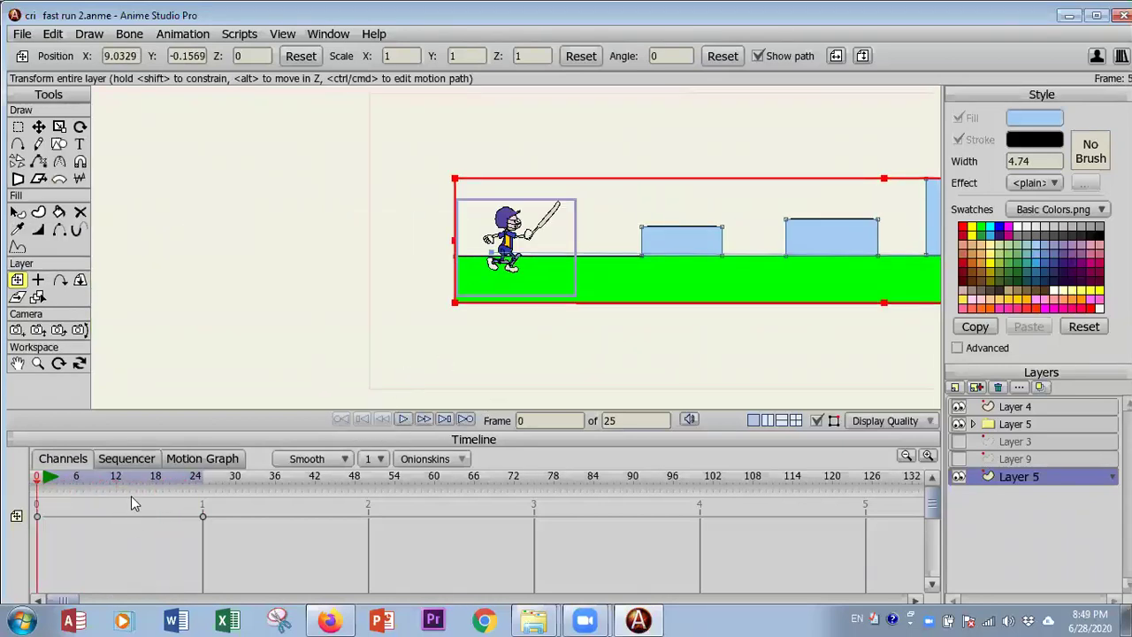
left_click(116, 480)
left_click_drag(172, 490, 206, 501)
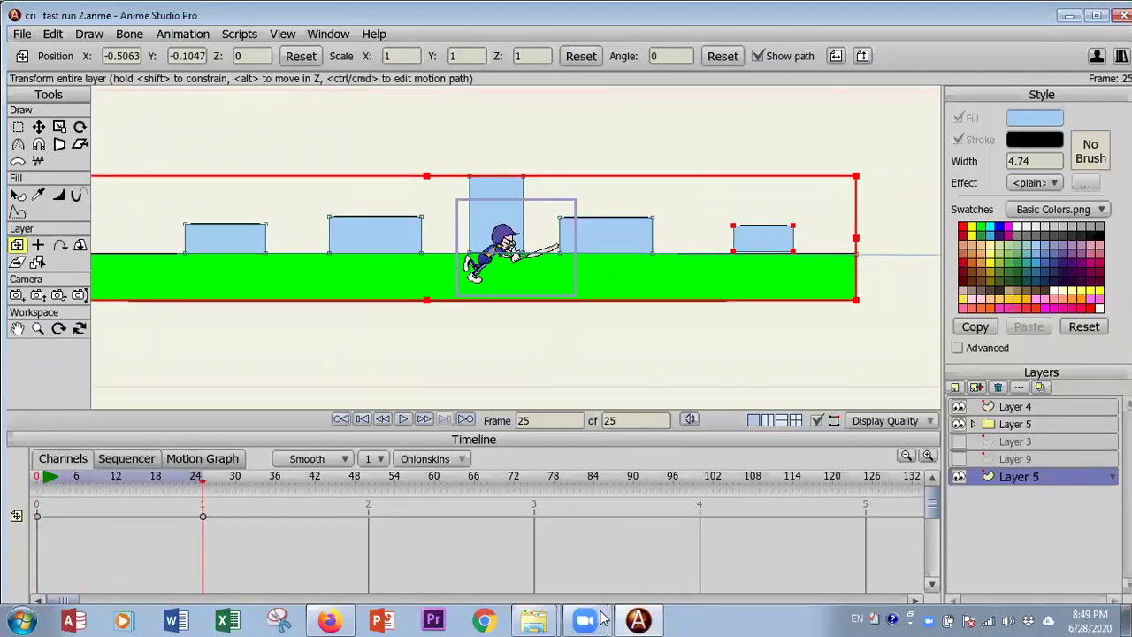
Switch to the cartoon animation PDF in Firefox and examine the movement cycle drawings on pages 69 and 70.
left_click(328, 620)
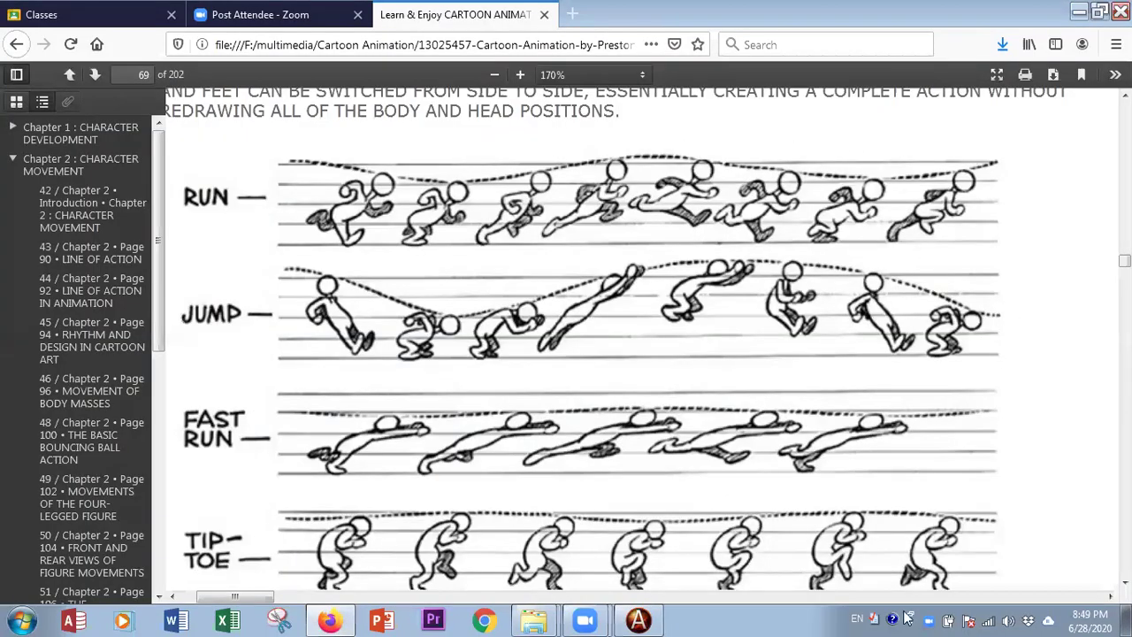
scroll(809, 327, "down", 6)
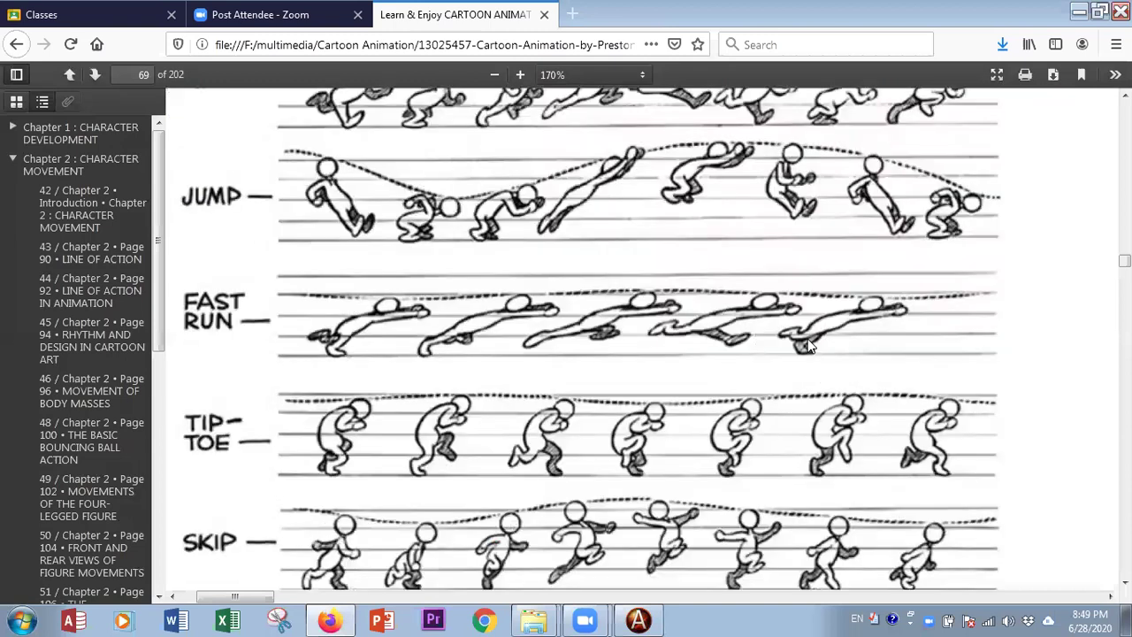
scroll(800, 333, "up", 2)
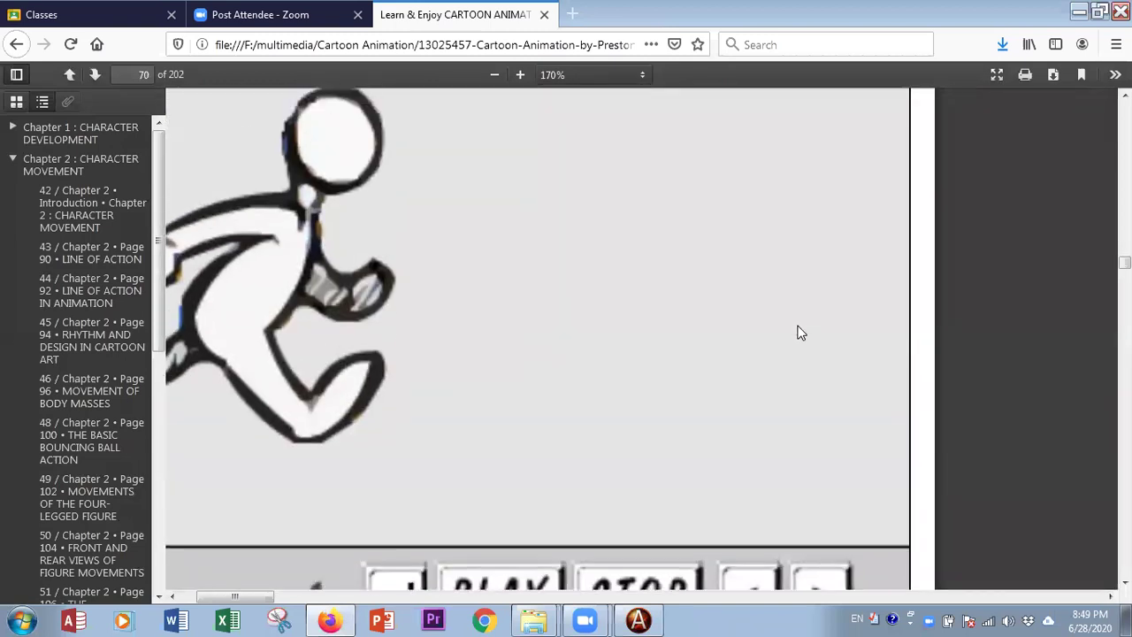
scroll(800, 332, "down", 1)
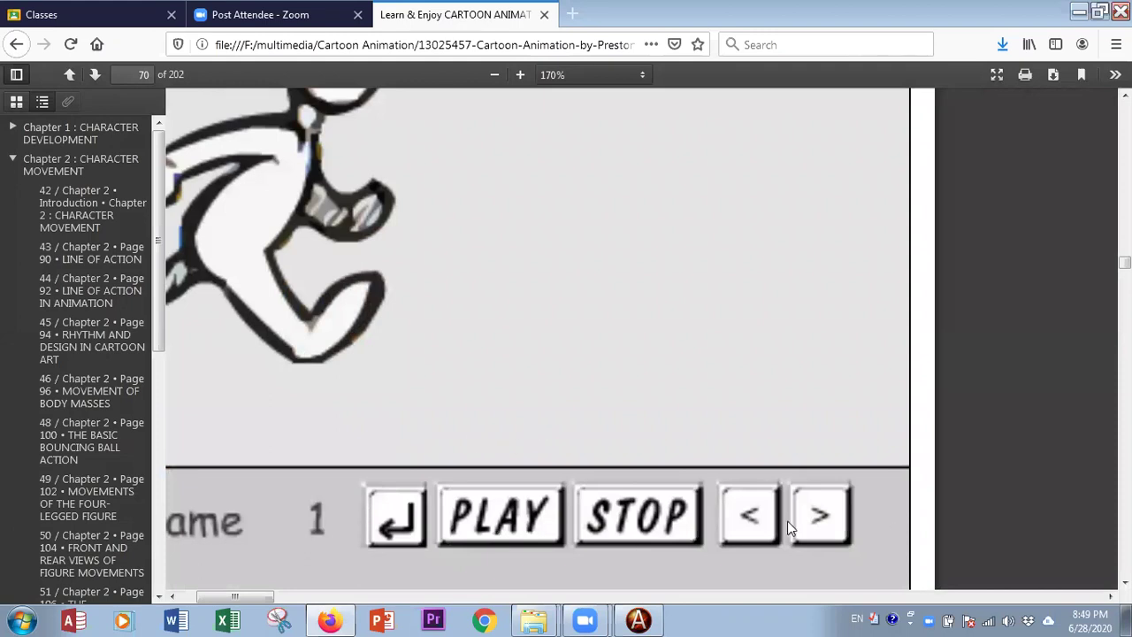
scroll(607, 403, "up", 10)
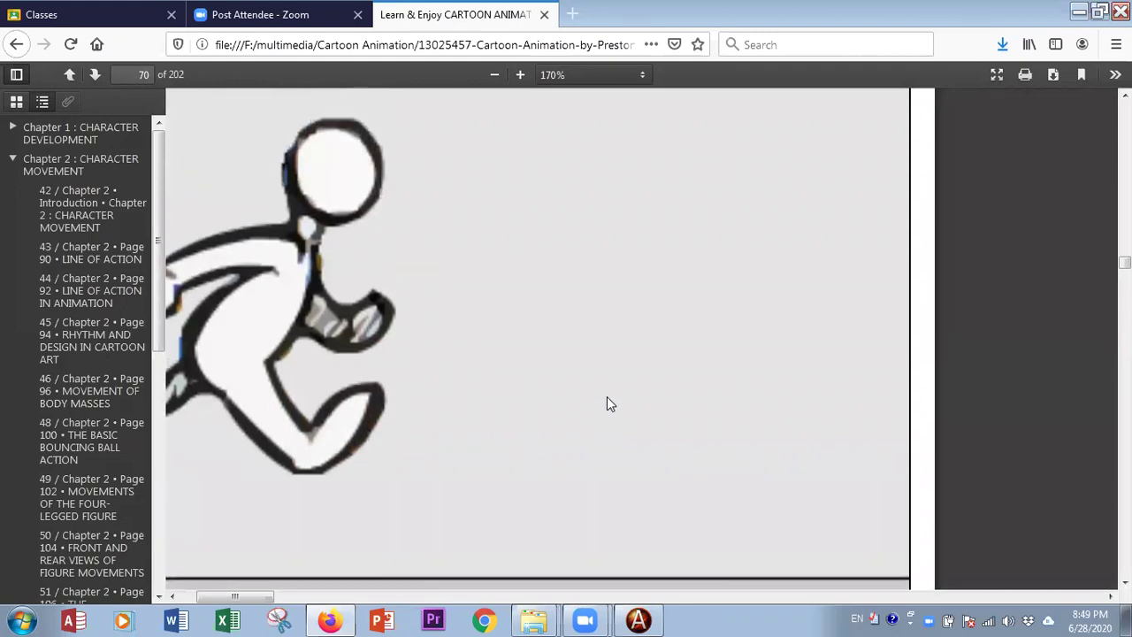
scroll(606, 403, "up", 8)
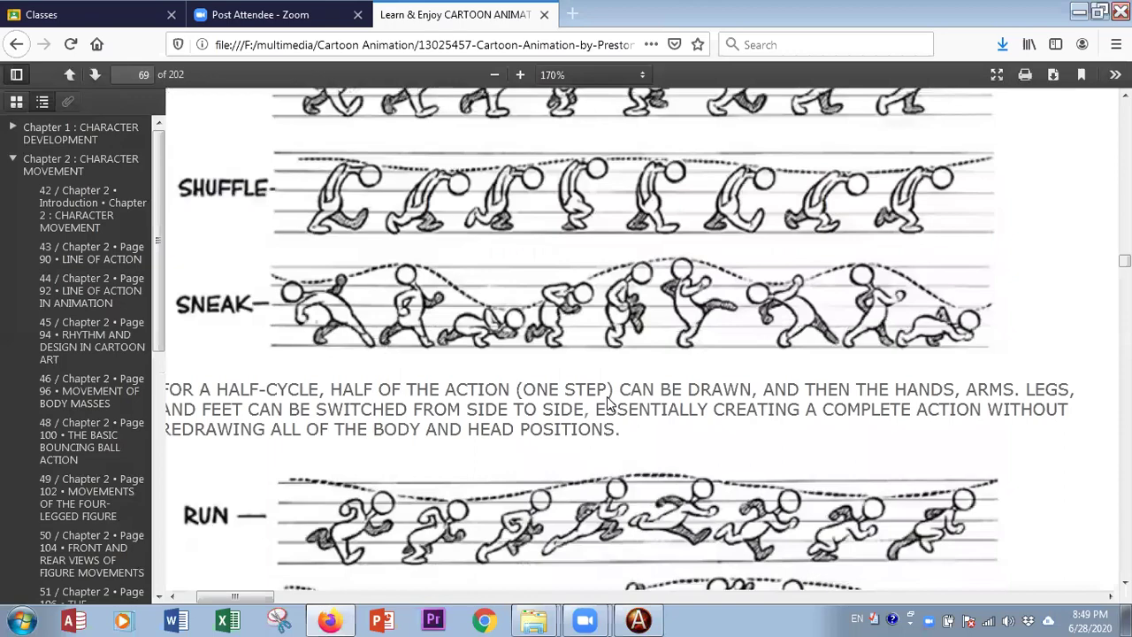
Return to Anime Studio Pro and create a new document without saving the changes to the fast run project.
left_click(638, 619)
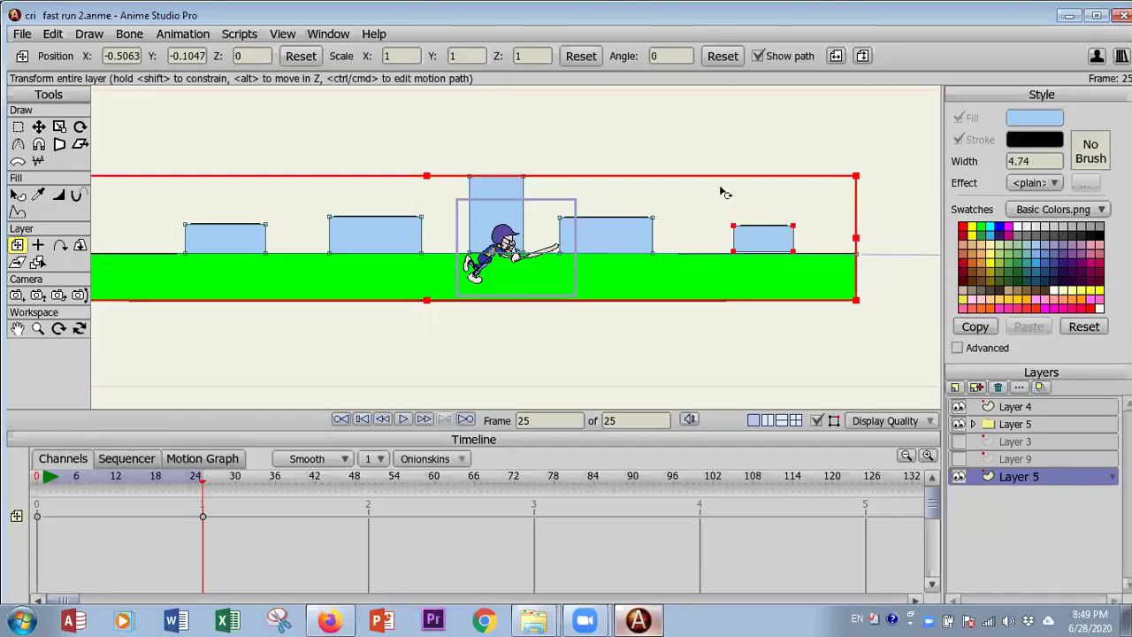
left_click(23, 39)
left_click(33, 51)
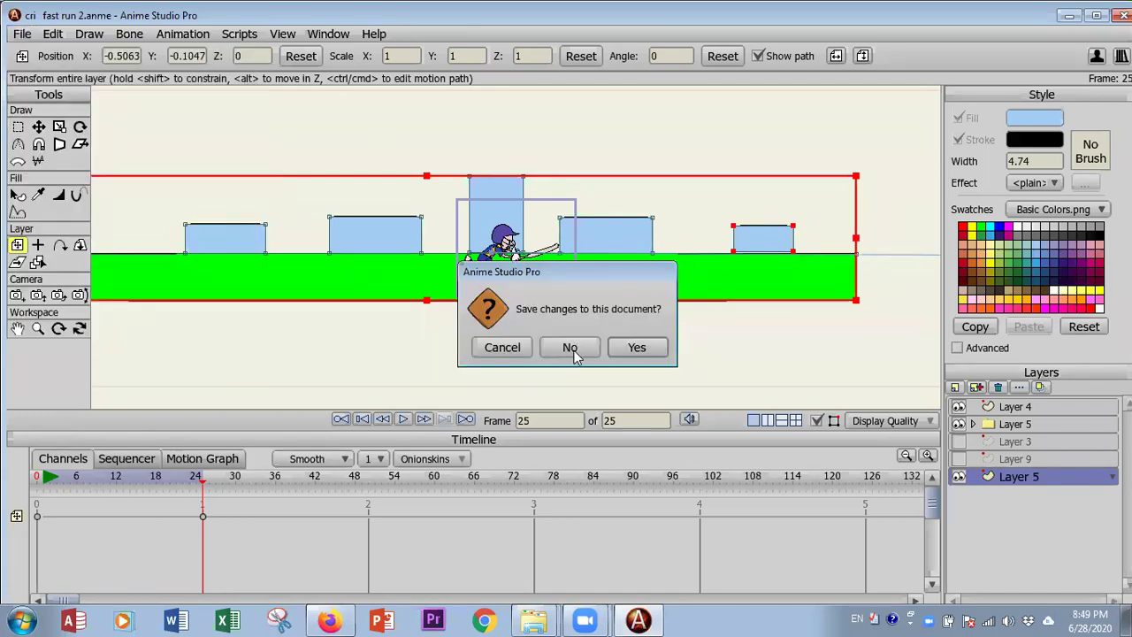
left_click(575, 350)
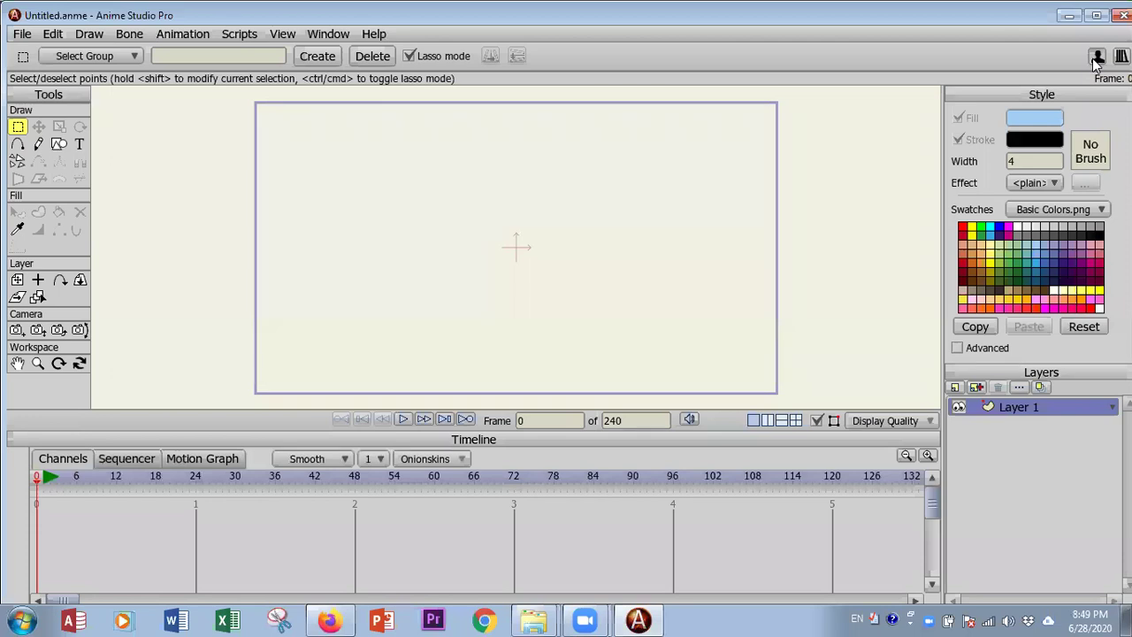
Create a character with the Character Wizard using the Boy Spiky preset, set to the Front view with all views exported.
left_click(1096, 58)
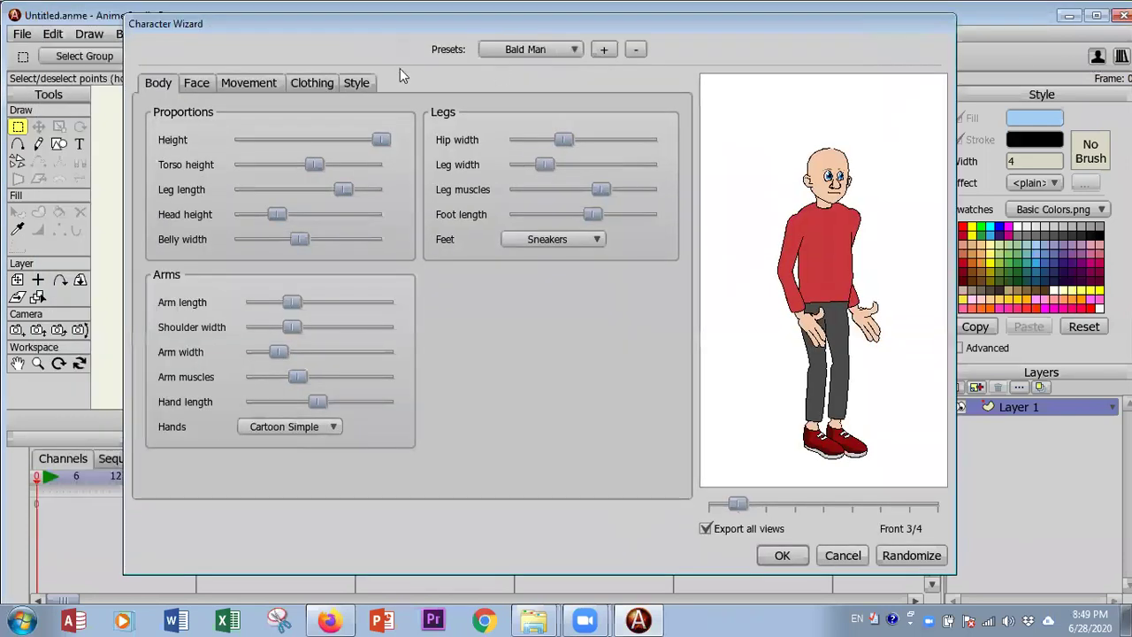
left_click(546, 55)
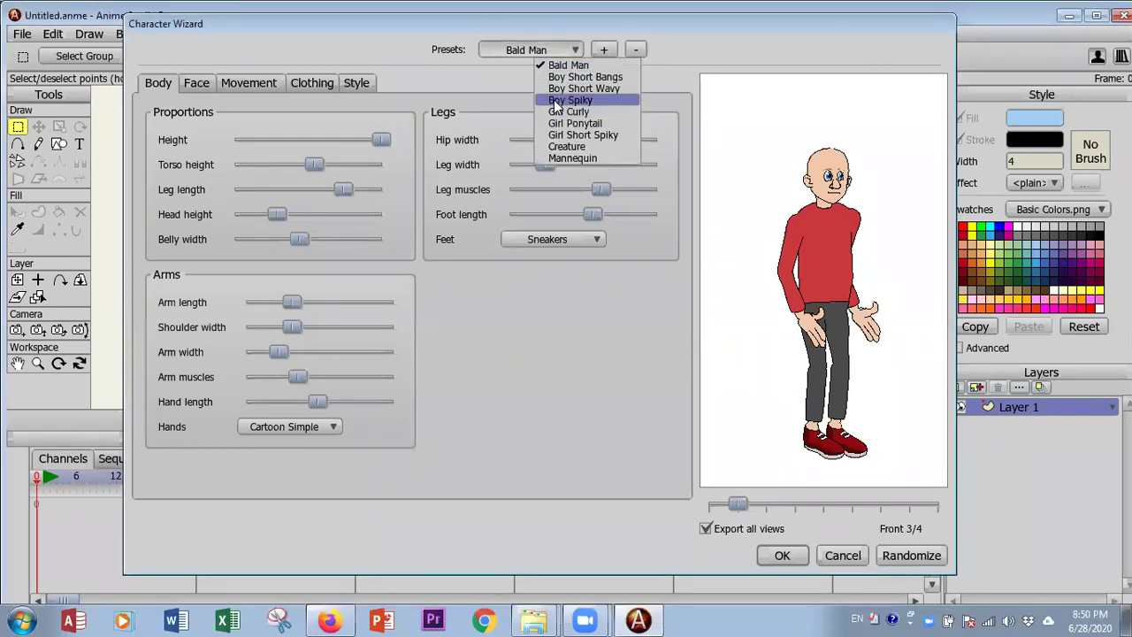
left_click(555, 102)
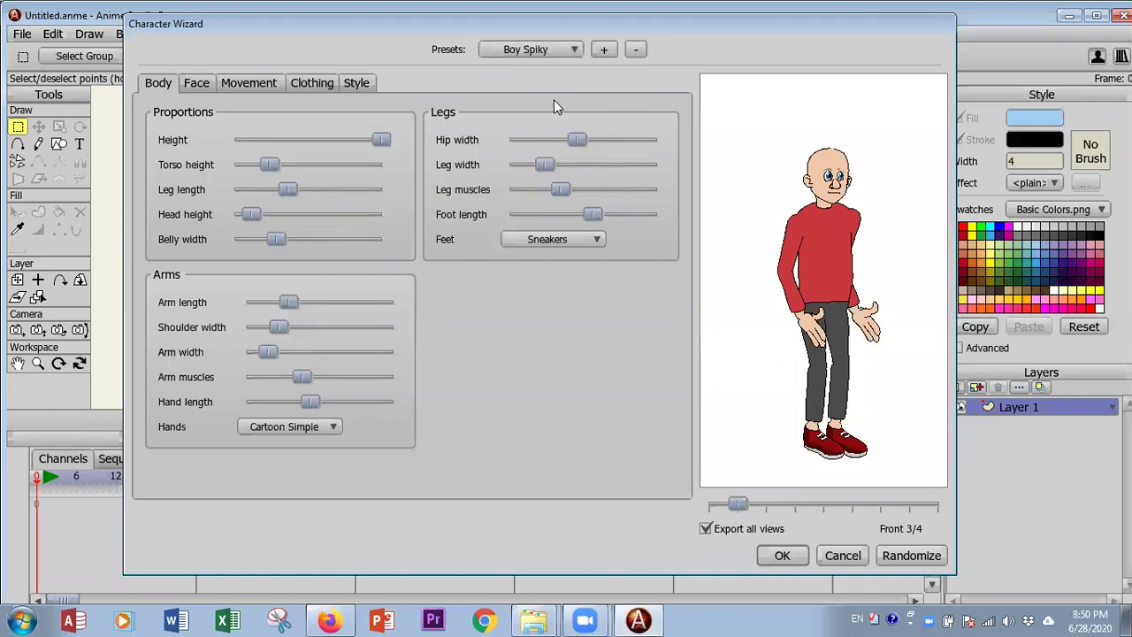
left_click(530, 52)
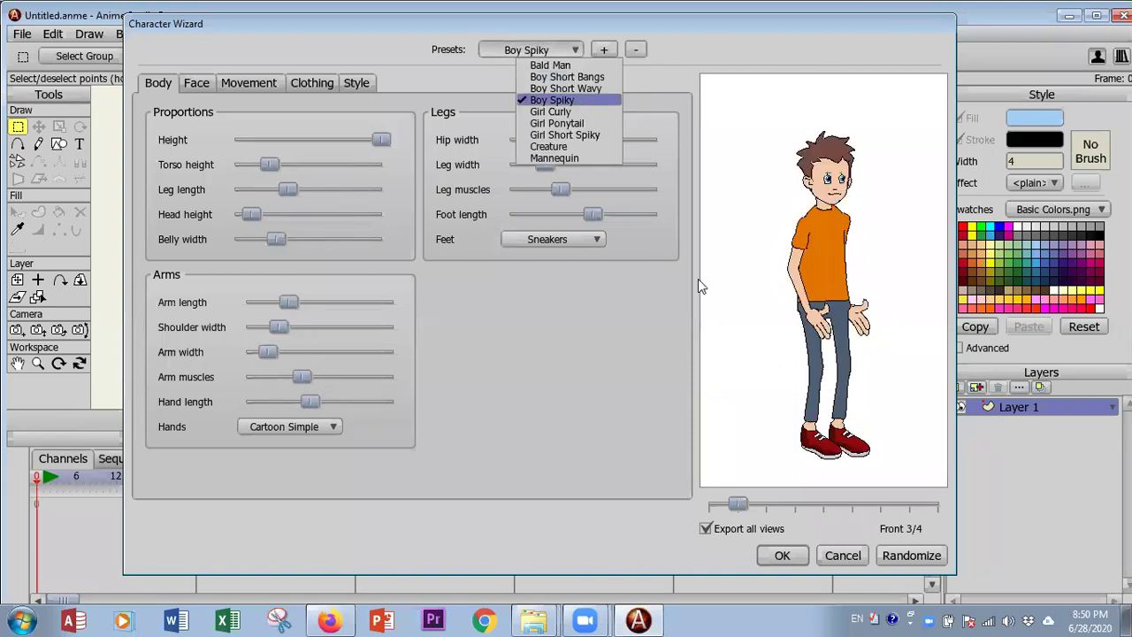
left_click(734, 316)
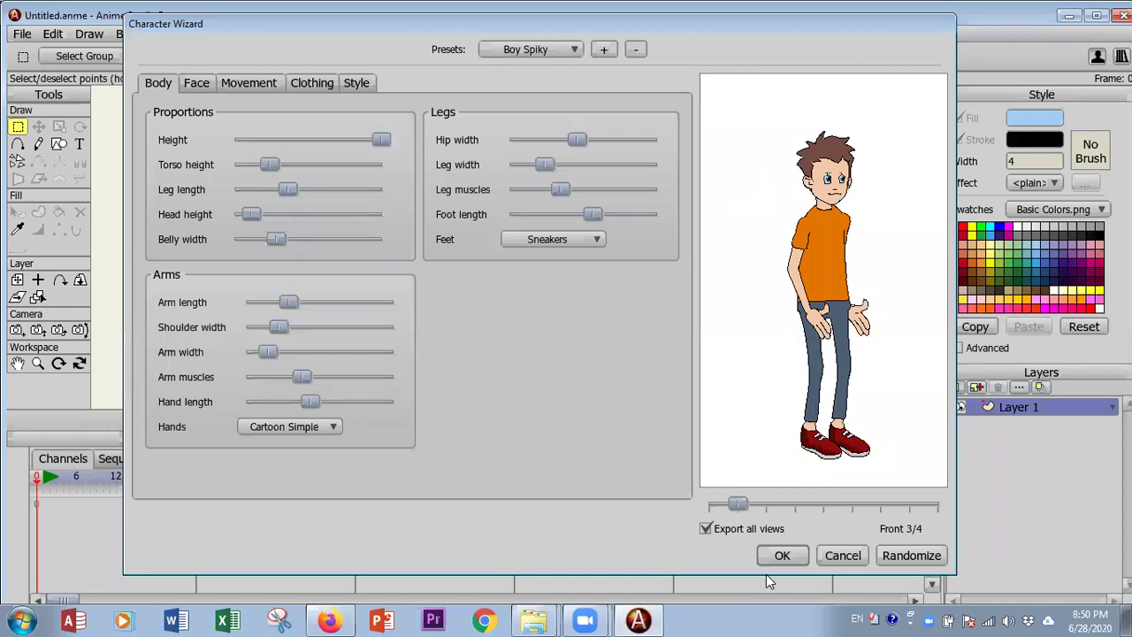
left_click_drag(742, 510, 708, 515)
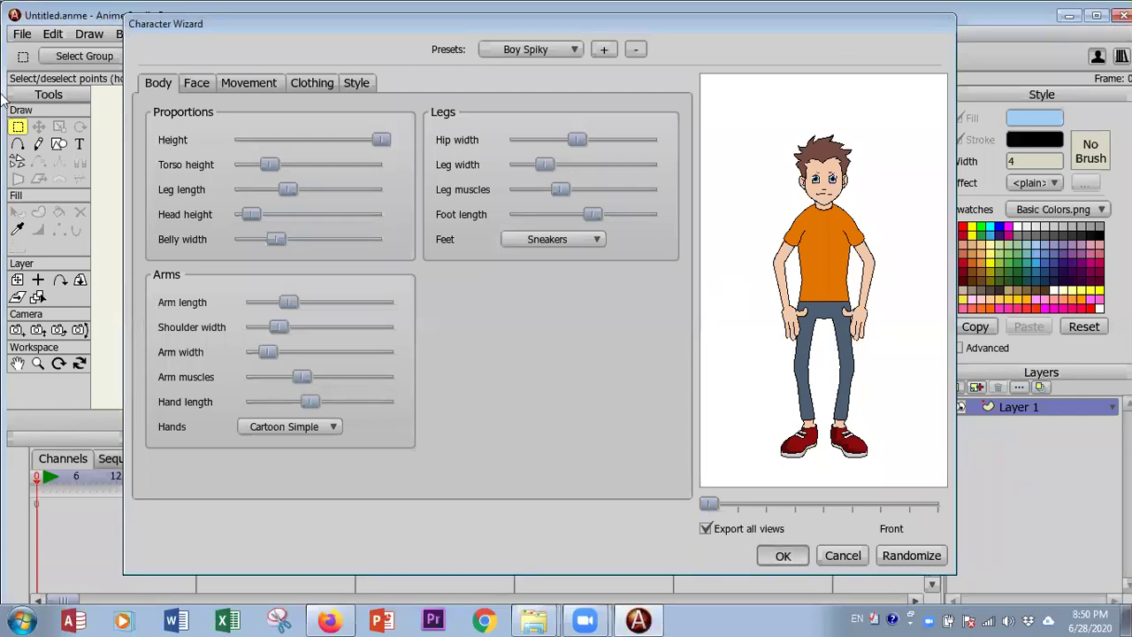
left_click(782, 555)
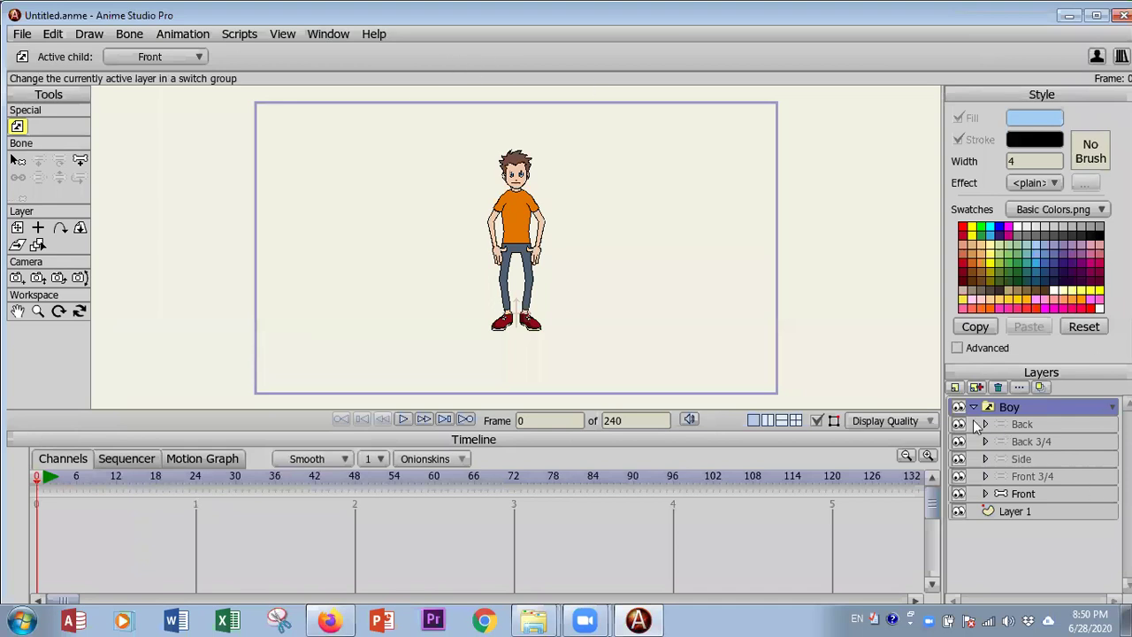
Examine the boy's Back, Back 3/4, Side and Front 3/4 view layers in turn.
left_click(1027, 424)
left_click(1022, 444)
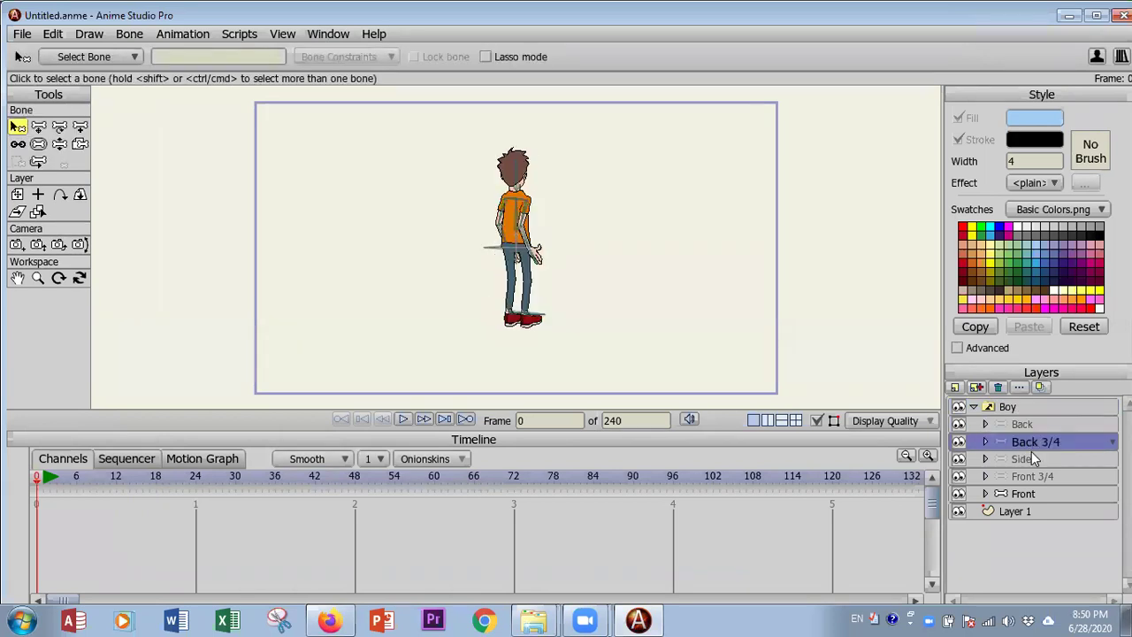
left_click(1028, 458)
left_click(1019, 477)
Move the Front bone layer out of the Boy group to the top of the layer stack and select the Boy group.
left_click(1016, 494)
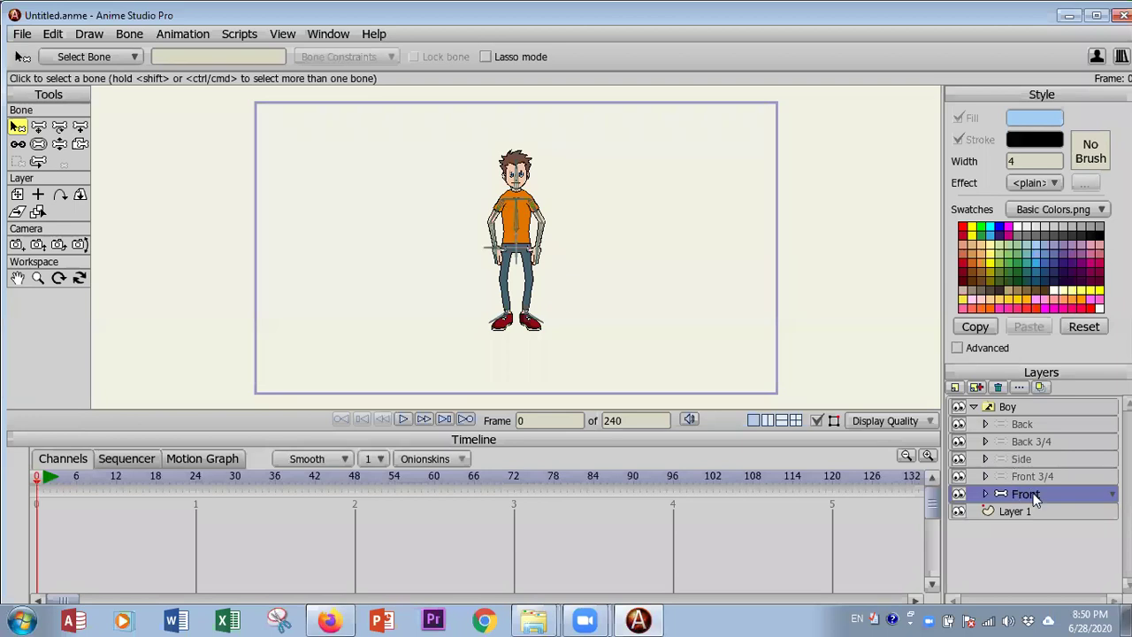
left_click_drag(1024, 494, 1027, 407)
left_click(1024, 423)
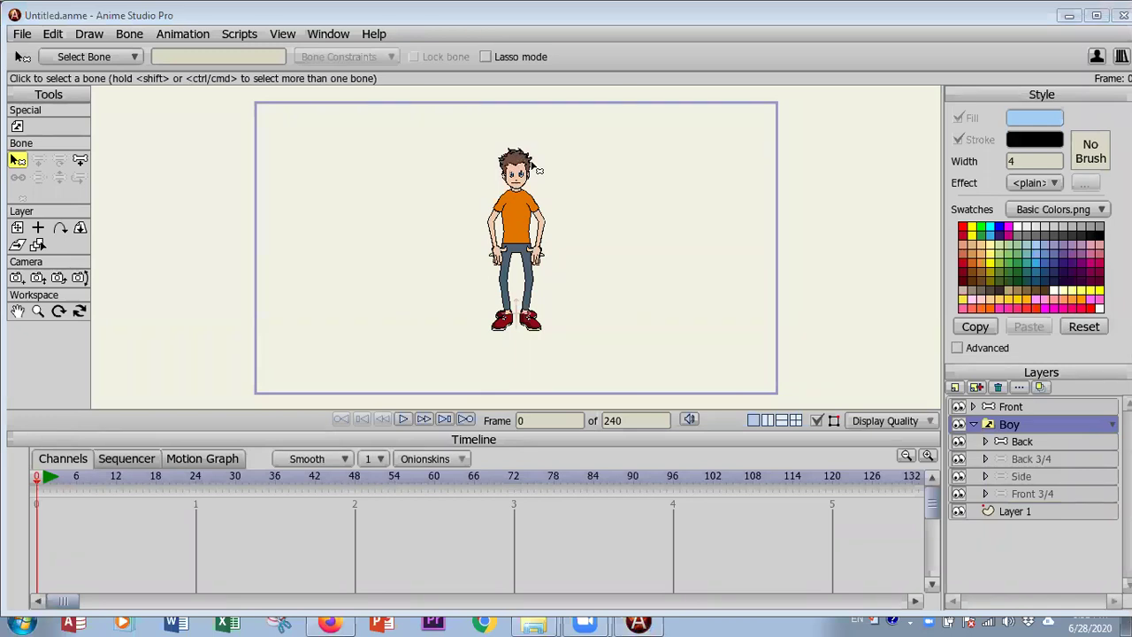
Delete the Boy group with its remaining views and select the Front bone layer to show the boy's bones.
left_click(999, 389)
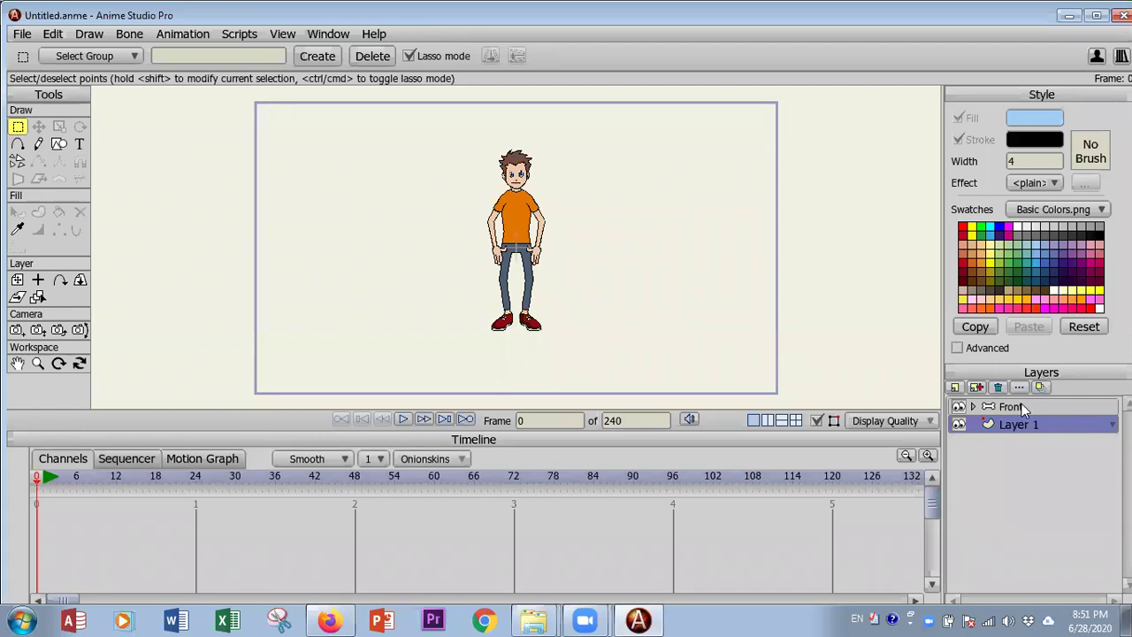
left_click(1021, 406)
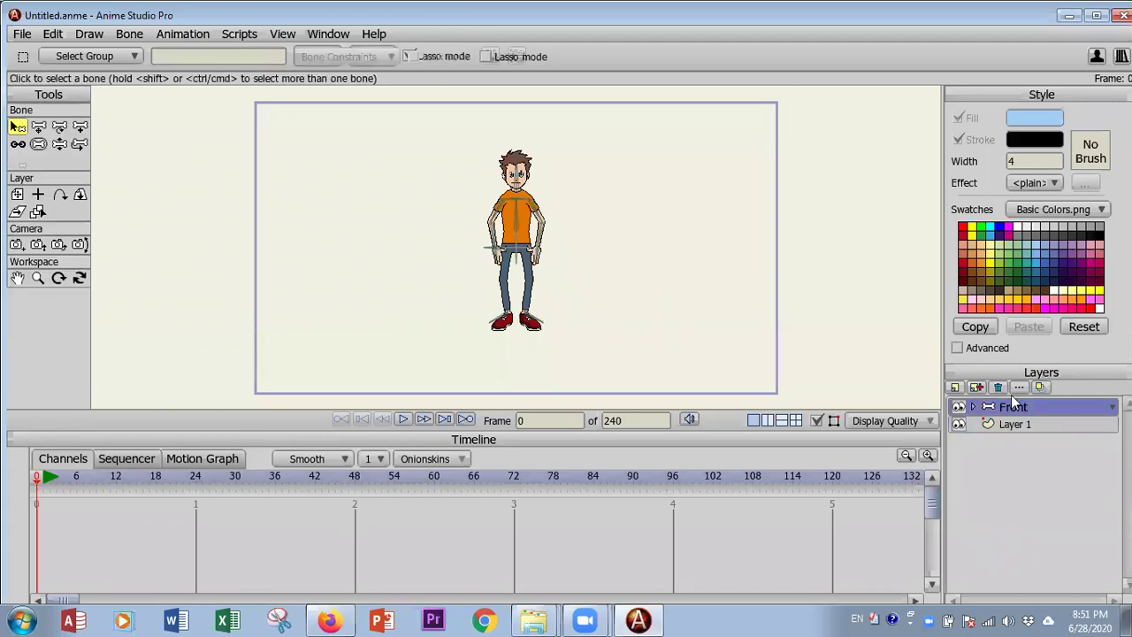
scroll(316, 335, "up", 4)
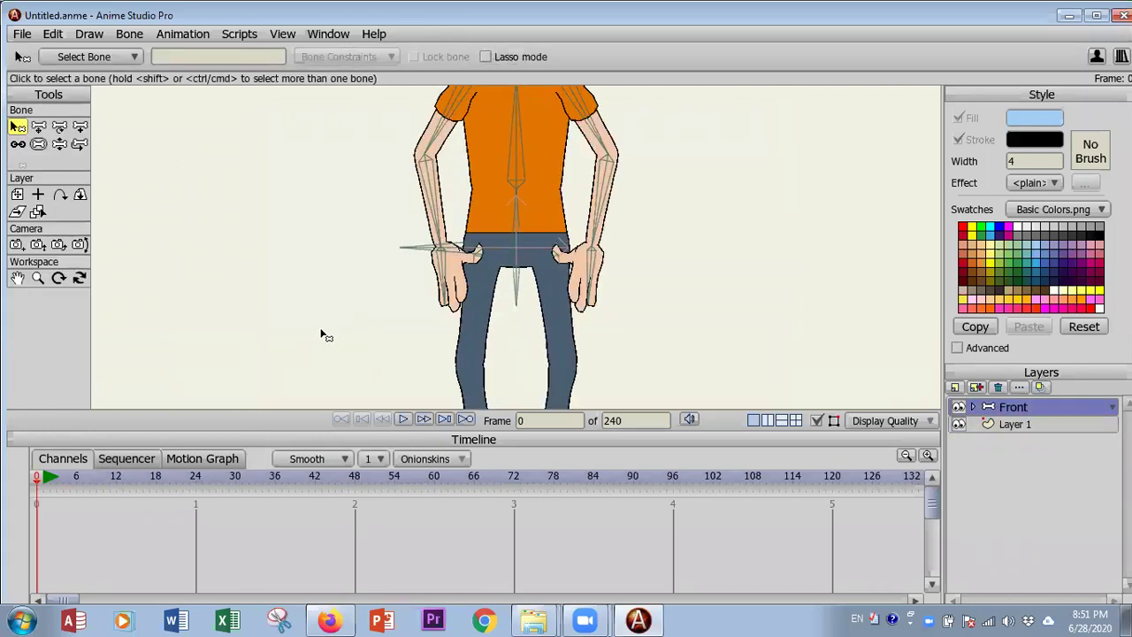
scroll(321, 335, "down", 2)
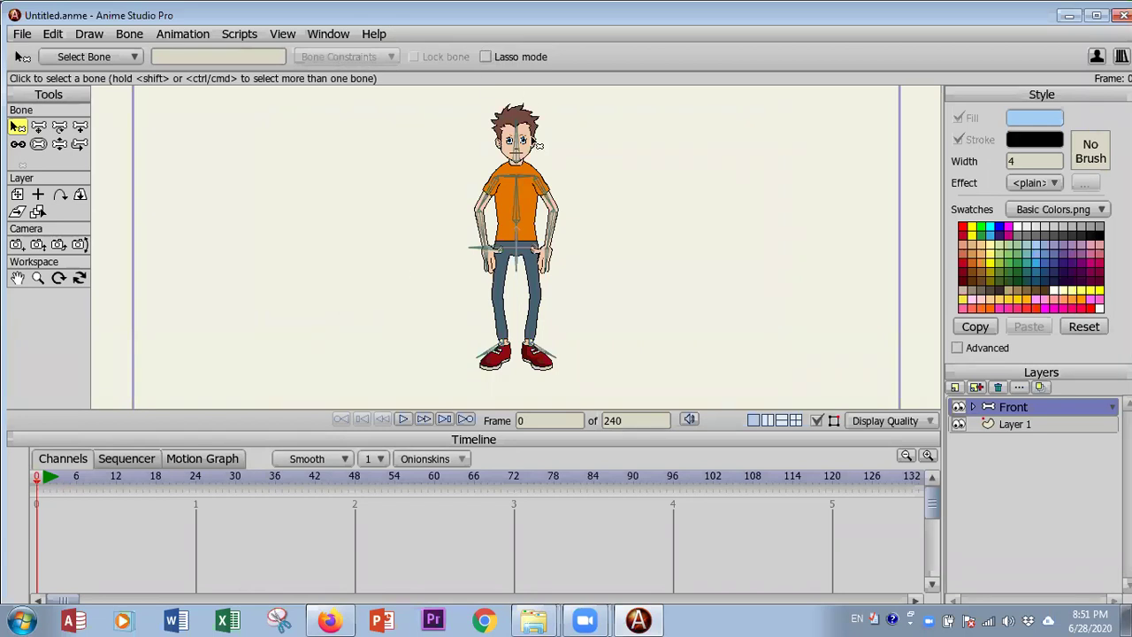
Examine the body-part layers inside the Front bone layer, including Forearm R and Upper Arm R-Patch, and collapse the layer again.
left_click(972, 406)
left_click(1026, 476)
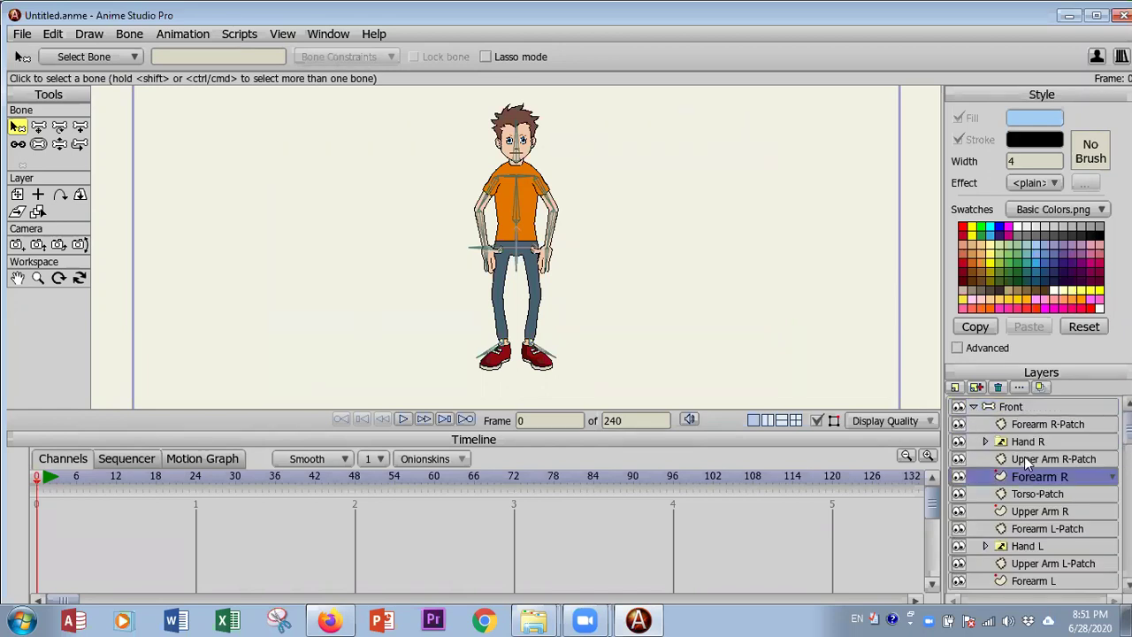
left_click(1025, 459)
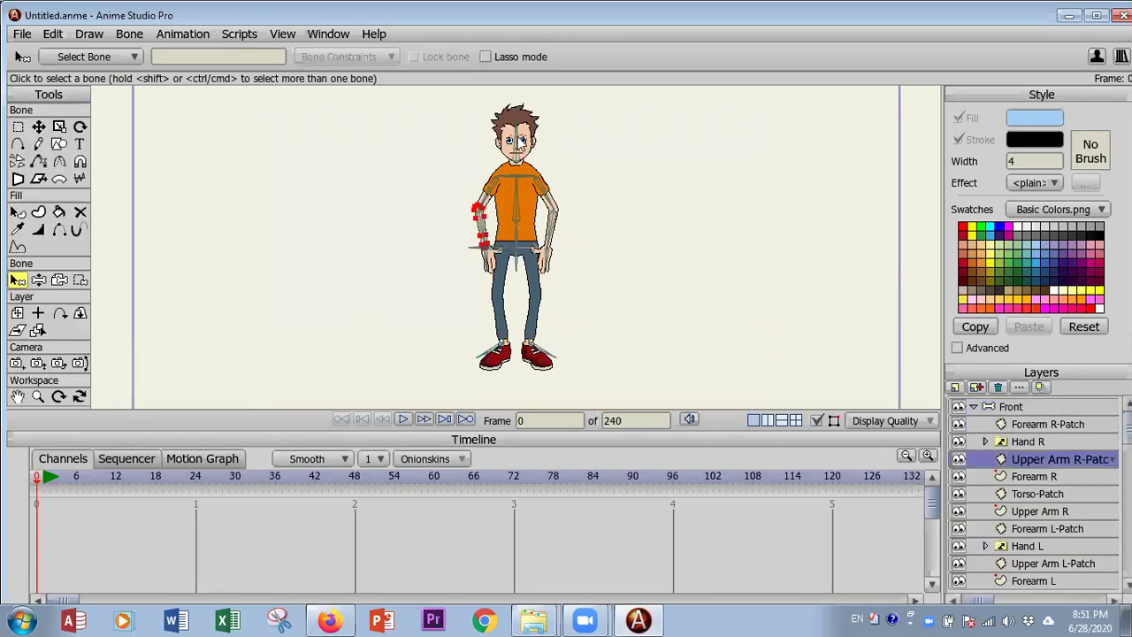
left_click(973, 410)
left_click(972, 408)
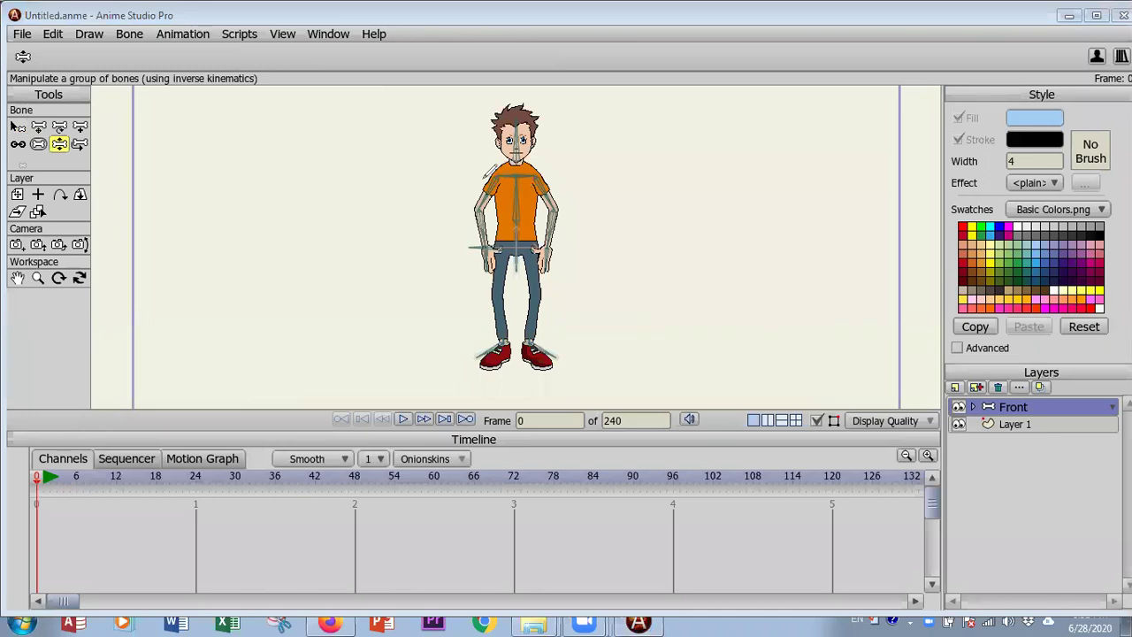
Mark the boy's spine, hip line and shoulder line with red annotation strokes.
mouse_move(477, 174)
left_mouse_down()
mouse_move(518, 209)
mouse_move(517, 244)
left_mouse_up()
left_click_drag(442, 248, 571, 258)
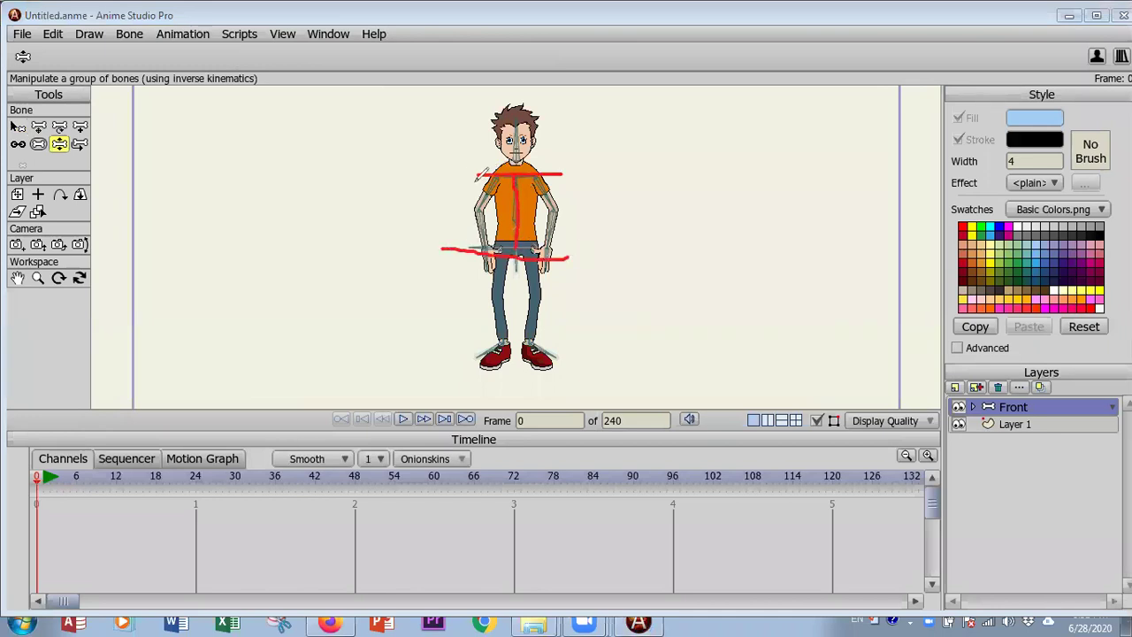
left_click_drag(459, 176, 571, 172)
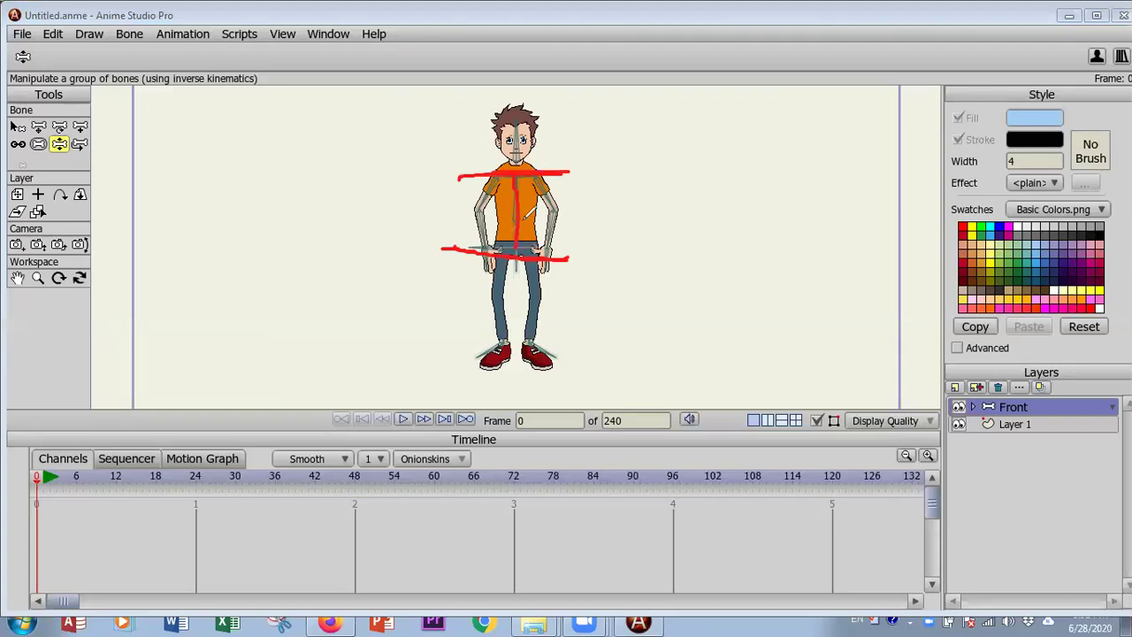
Sketch two red torso diagrams to the left of the boy: one with level shoulders and hips, one with them slanting oppositely.
left_click_drag(129, 207, 239, 203)
left_click_drag(132, 300, 243, 291)
left_click_drag(189, 207, 189, 301)
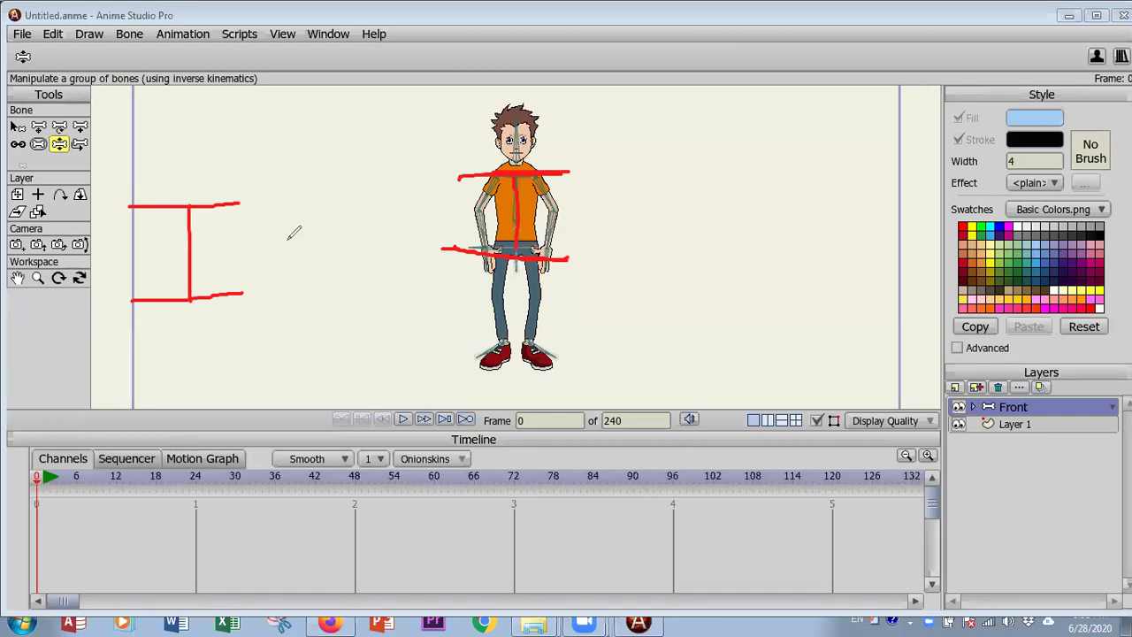
left_click_drag(281, 225, 381, 191)
left_click_drag(280, 274, 371, 311)
left_click_drag(337, 204, 336, 301)
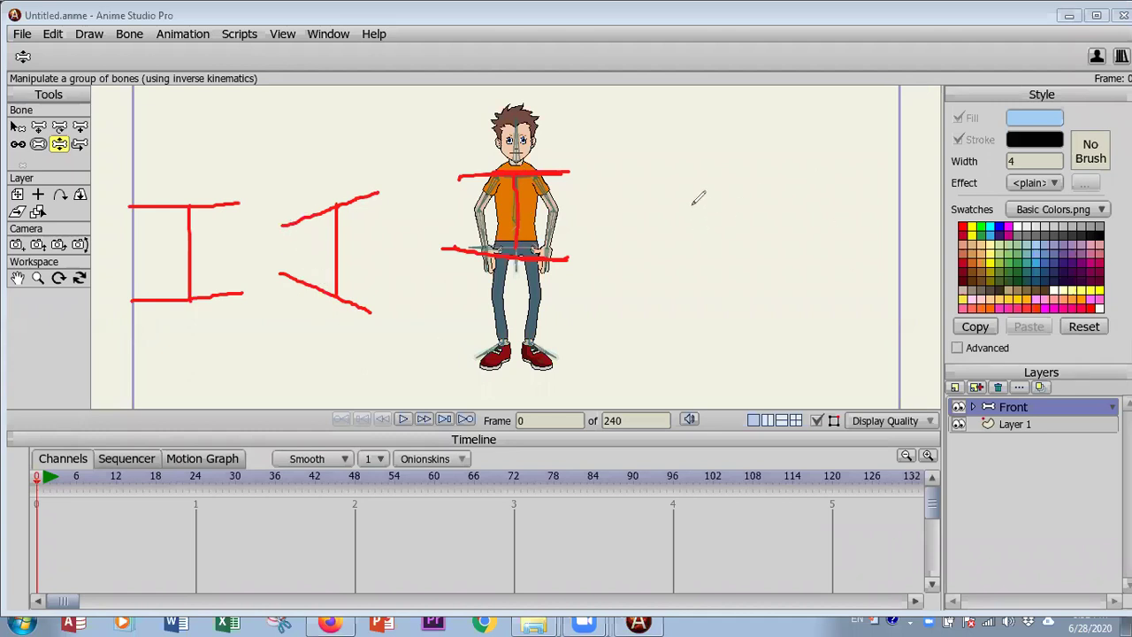
Sketch two red torso diagrams to the right of the boy: one with the shoulder and hip slants mirrored, one with both level.
left_click_drag(713, 210, 665, 173)
left_click_drag(709, 250, 635, 309)
left_click_drag(669, 177, 680, 267)
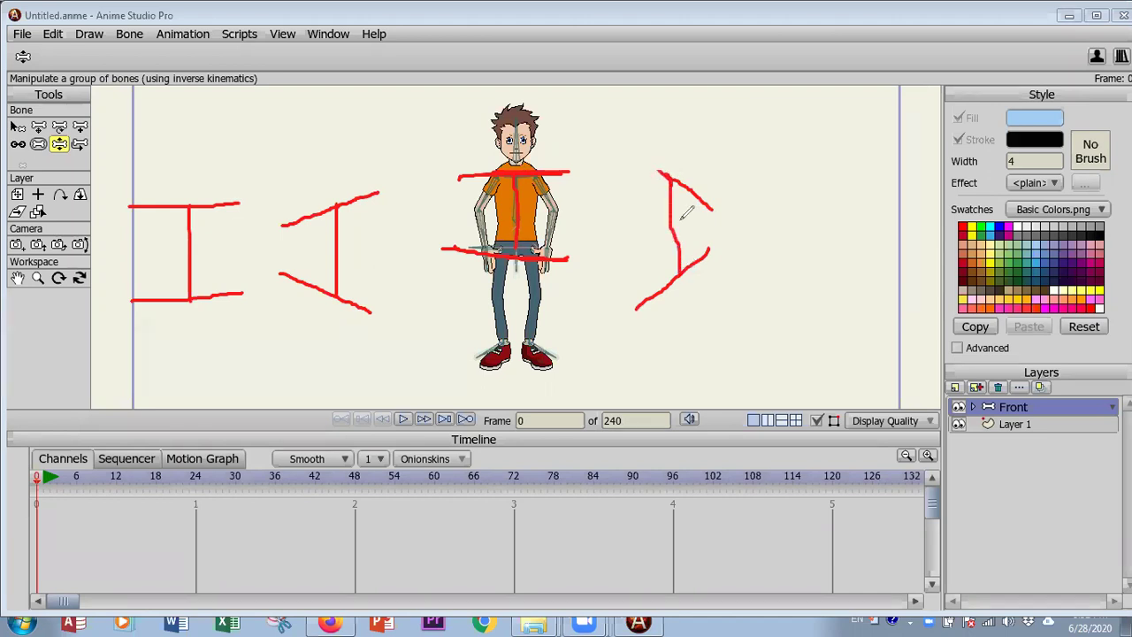
mouse_move(799, 168)
left_mouse_down()
mouse_move(871, 167)
mouse_move(839, 182)
mouse_move(847, 288)
left_mouse_up()
left_click_drag(776, 296, 871, 300)
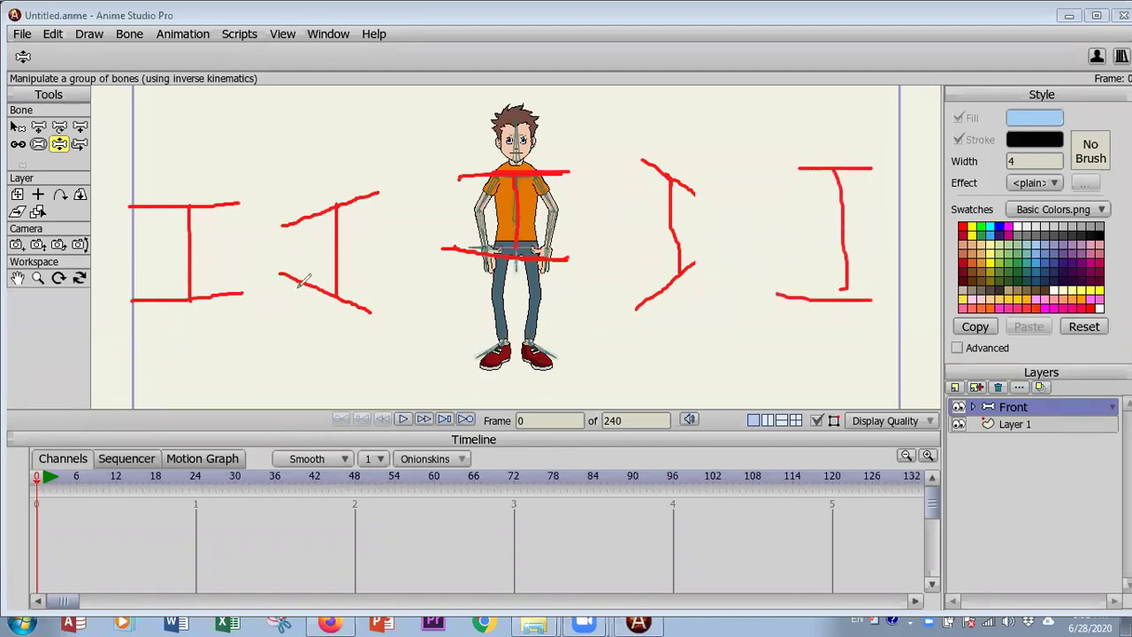
Add both legs with feet and both arms with hands to the slanted torso sketch left of the boy.
mouse_move(279, 274)
left_mouse_down()
mouse_move(296, 358)
mouse_move(322, 380)
mouse_move(295, 384)
mouse_move(323, 385)
left_mouse_up()
mouse_move(368, 310)
left_mouse_down()
mouse_move(371, 406)
mouse_move(389, 405)
mouse_move(375, 414)
mouse_move(360, 403)
left_mouse_up()
mouse_move(283, 223)
left_mouse_down()
mouse_move(265, 305)
mouse_move(274, 331)
mouse_move(262, 325)
mouse_move(267, 302)
left_mouse_up()
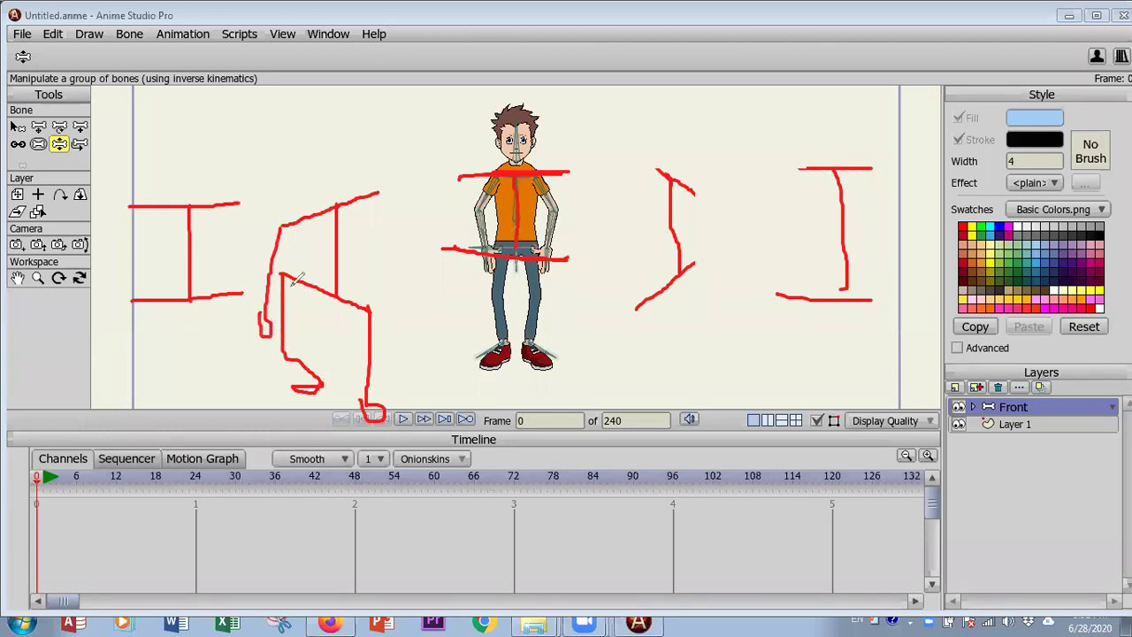
mouse_move(378, 192)
left_mouse_down()
mouse_move(389, 287)
mouse_move(383, 261)
left_mouse_up()
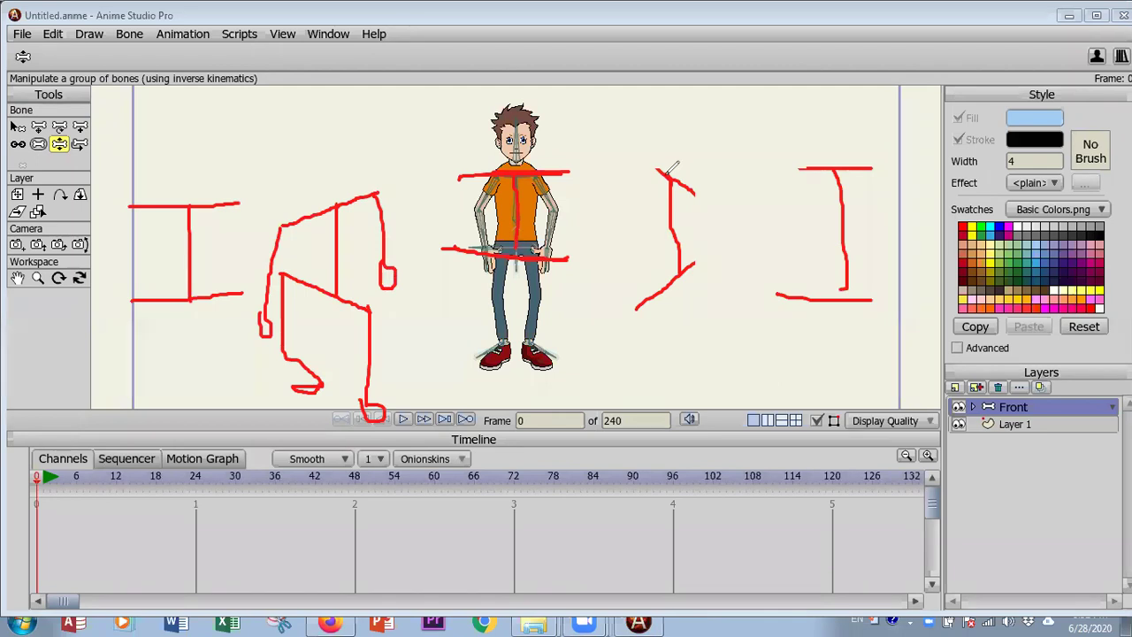
Extend the shoulder line of the mirrored torso sketch right of the boy and add its arms and legs.
left_click_drag(672, 168, 641, 159)
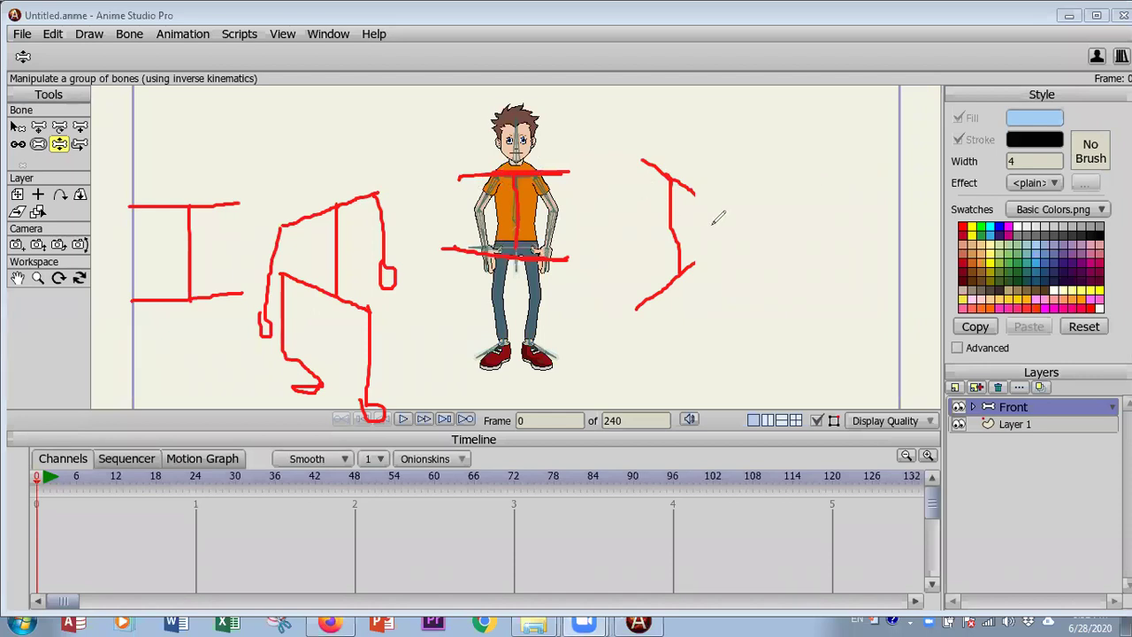
left_click_drag(708, 209, 738, 306)
mouse_move(708, 250)
left_mouse_down()
mouse_move(728, 303)
mouse_move(711, 350)
left_mouse_up()
mouse_move(635, 305)
left_mouse_down()
mouse_move(649, 401)
mouse_move(625, 387)
mouse_move(654, 400)
left_mouse_up()
left_click_drag(641, 162, 638, 261)
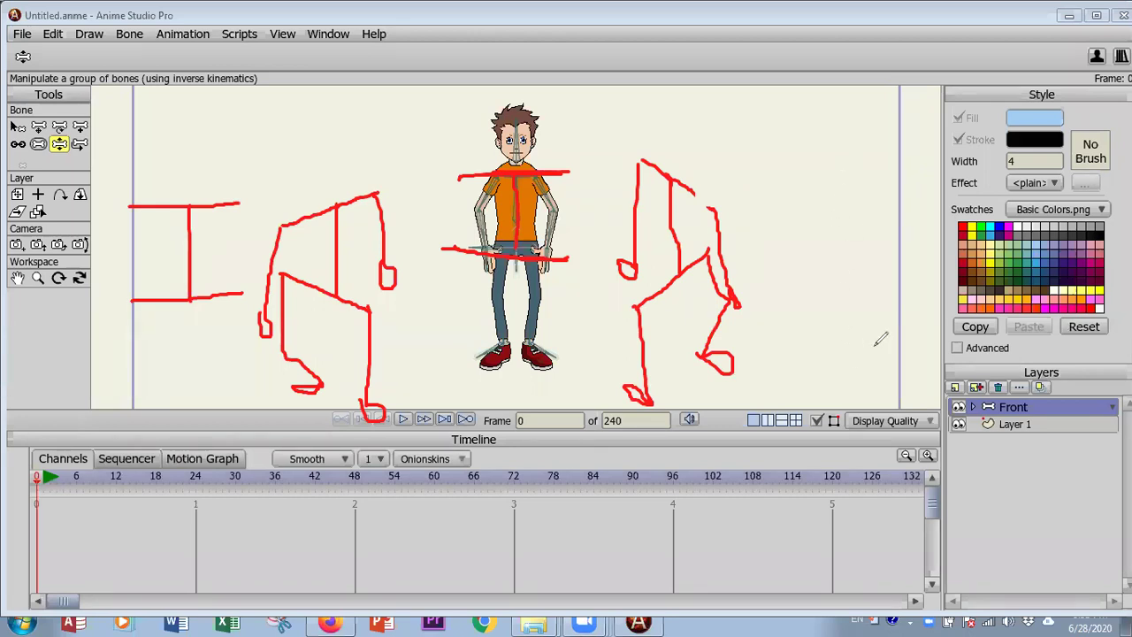
Draw a curved red arrow looping from beneath the last pose sketch back to the first one.
mouse_move(849, 382)
left_mouse_down()
mouse_move(318, 629)
mouse_move(134, 362)
mouse_move(164, 411)
left_mouse_up()
left_click_drag(132, 354, 89, 384)
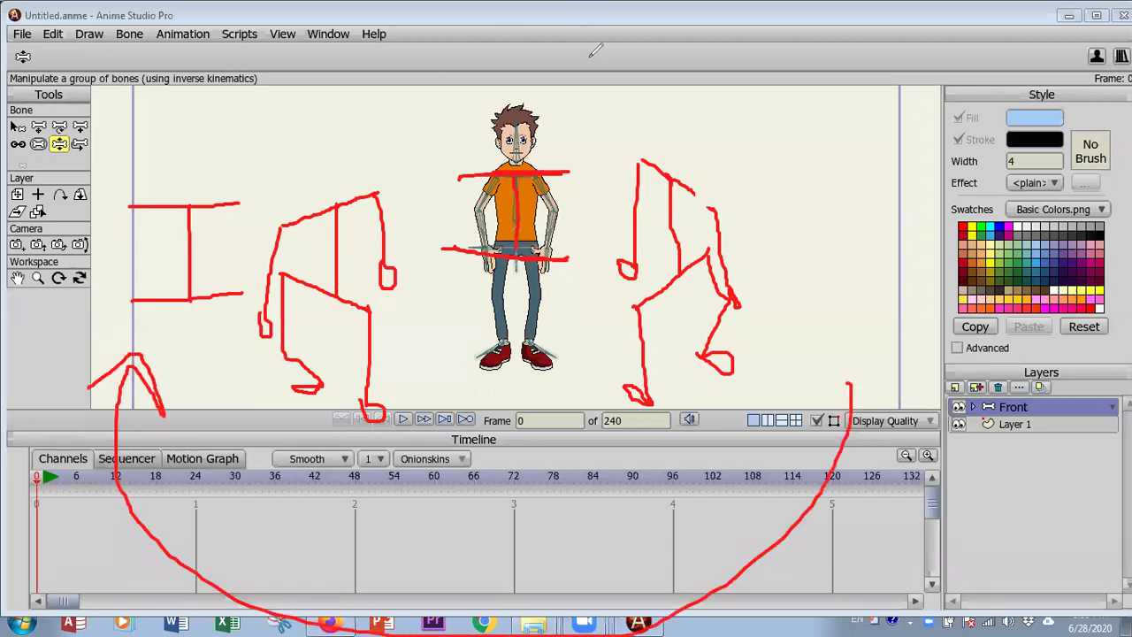
key("ctrl+y")
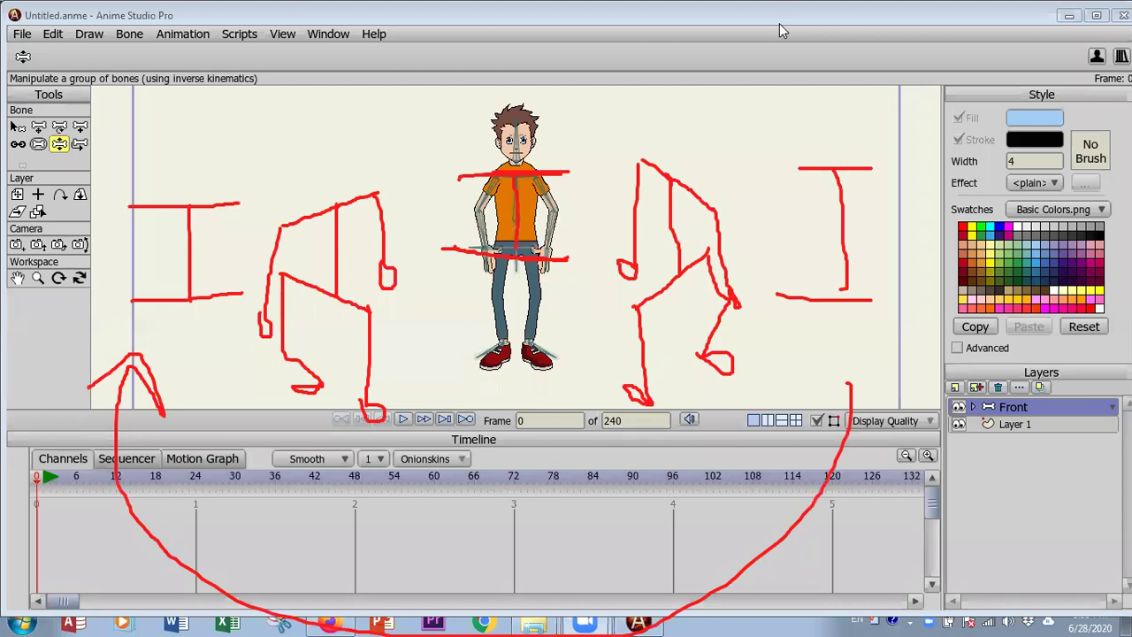
key("ctrl+z")
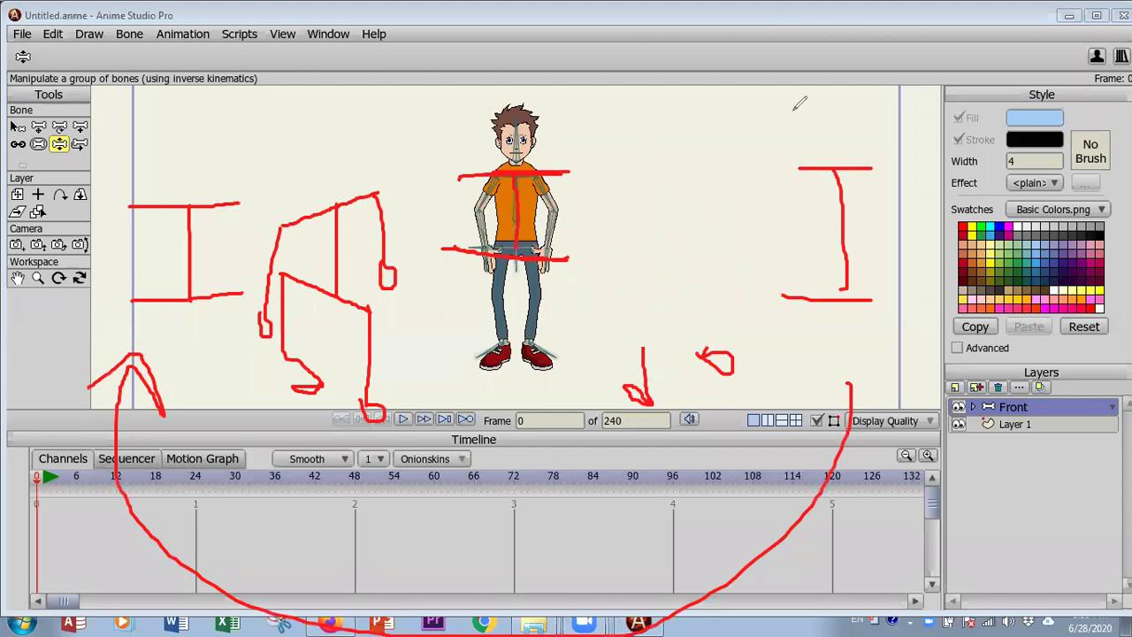
Label the five poses in blue with frame numbers 1, 6, 12, 18 and 24, and erase the curved arrow.
left_click_drag(191, 113, 194, 162)
mouse_move(341, 123)
left_mouse_down()
mouse_move(320, 144)
mouse_move(331, 165)
mouse_move(348, 160)
mouse_move(325, 137)
left_mouse_up()
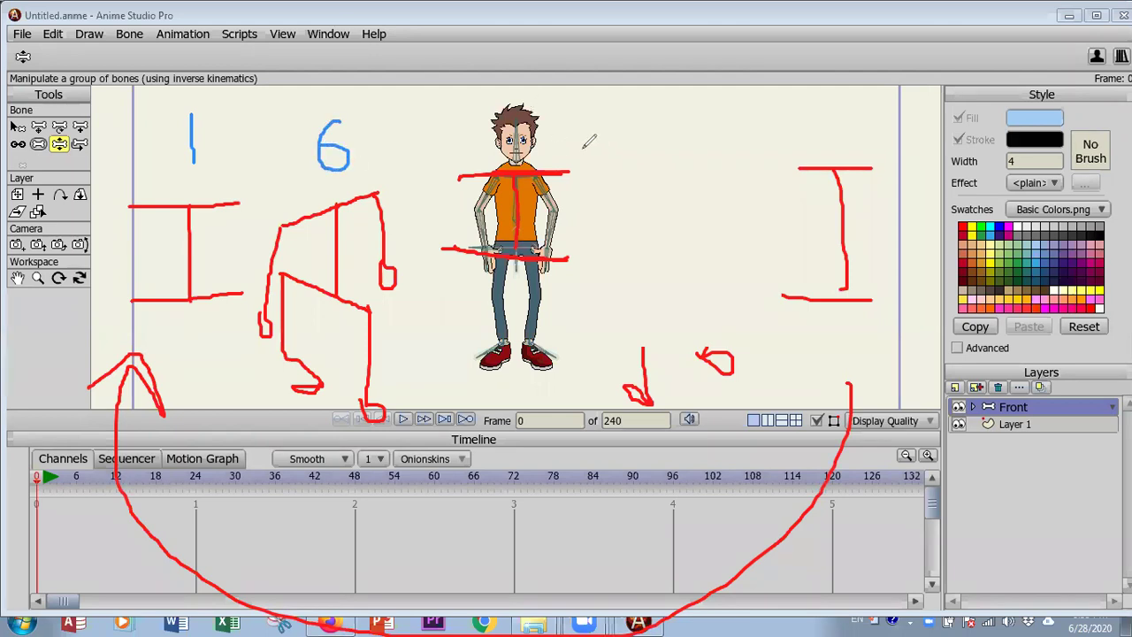
mouse_move(552, 124)
left_mouse_down()
mouse_move(543, 154)
mouse_move(579, 130)
mouse_move(556, 155)
mouse_move(583, 158)
left_mouse_up()
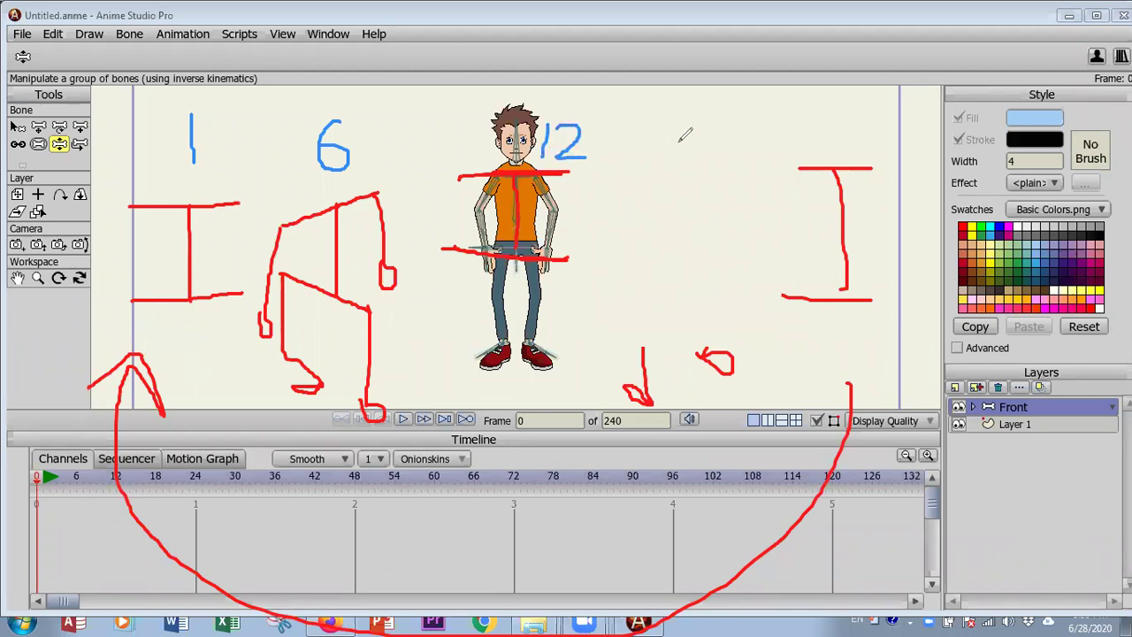
mouse_move(688, 130)
left_mouse_down()
mouse_move(699, 159)
mouse_move(718, 125)
mouse_move(724, 156)
mouse_move(736, 122)
left_mouse_up()
left_click_drag(819, 125, 841, 150)
mouse_move(874, 106)
left_mouse_down()
mouse_move(848, 136)
mouse_move(876, 140)
mouse_move(859, 177)
left_mouse_up()
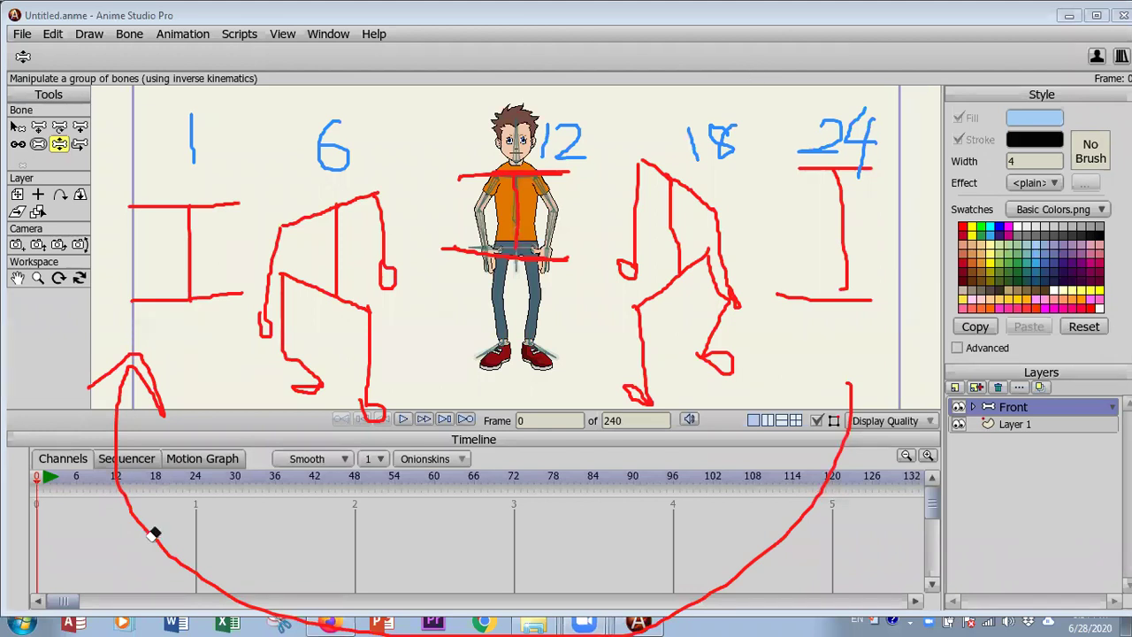
key("e")
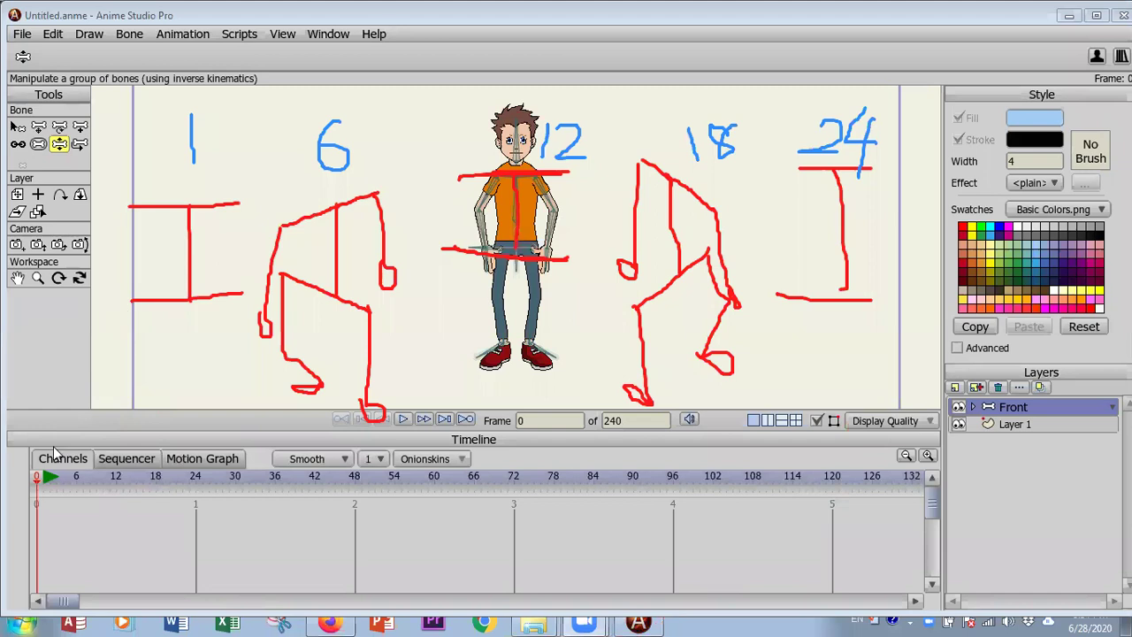
Go to frame 1 and keyframe the boy's upright starting pose using his torso and right shin bones.
mouse_move(46, 480)
left_mouse_down()
mouse_move(55, 480)
mouse_move(43, 480)
left_mouse_up()
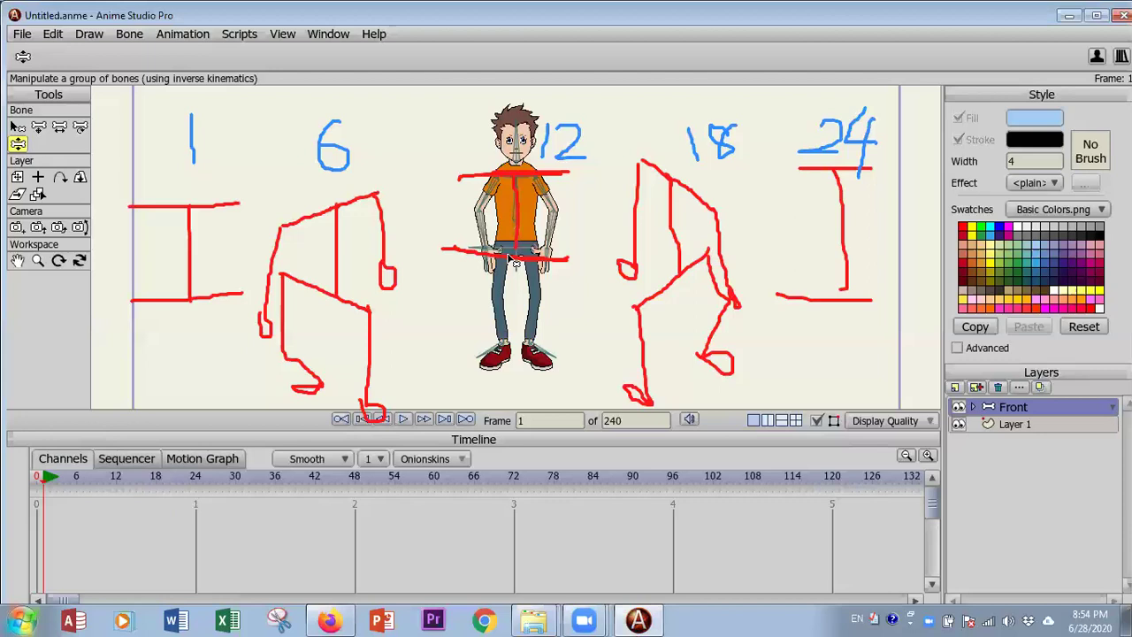
left_click(515, 191)
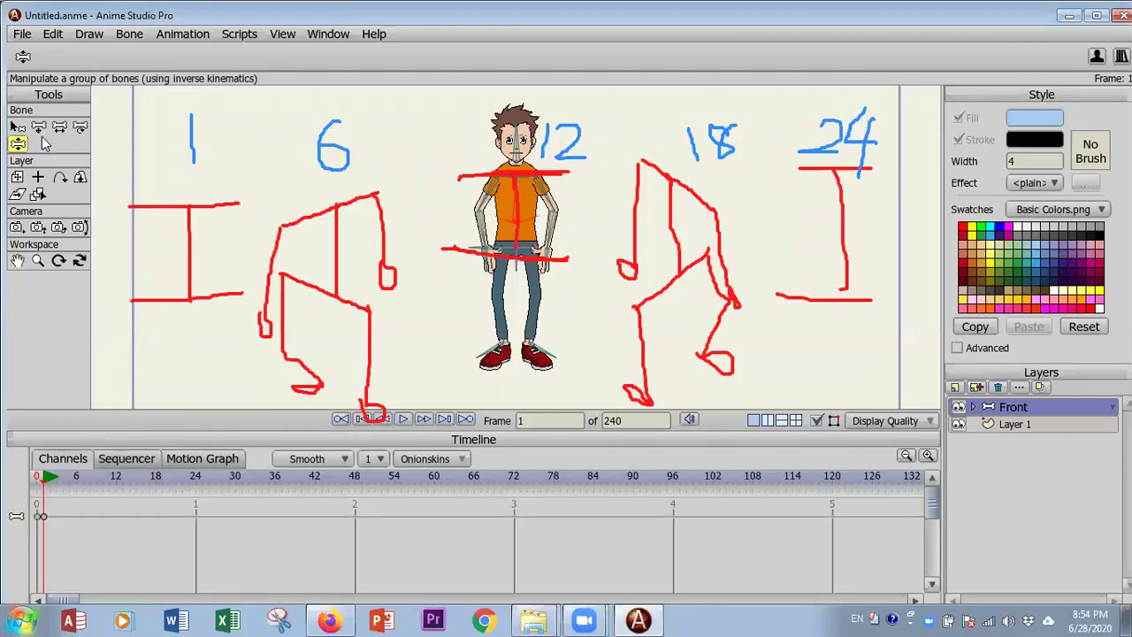
left_click(80, 127)
left_click(515, 193)
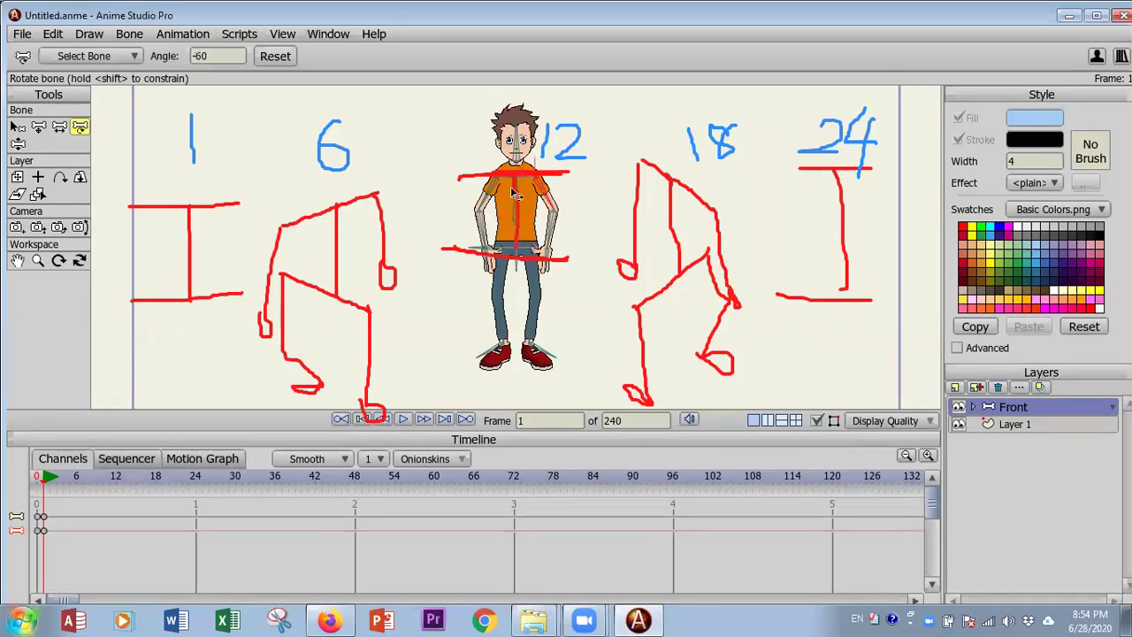
left_click(496, 300)
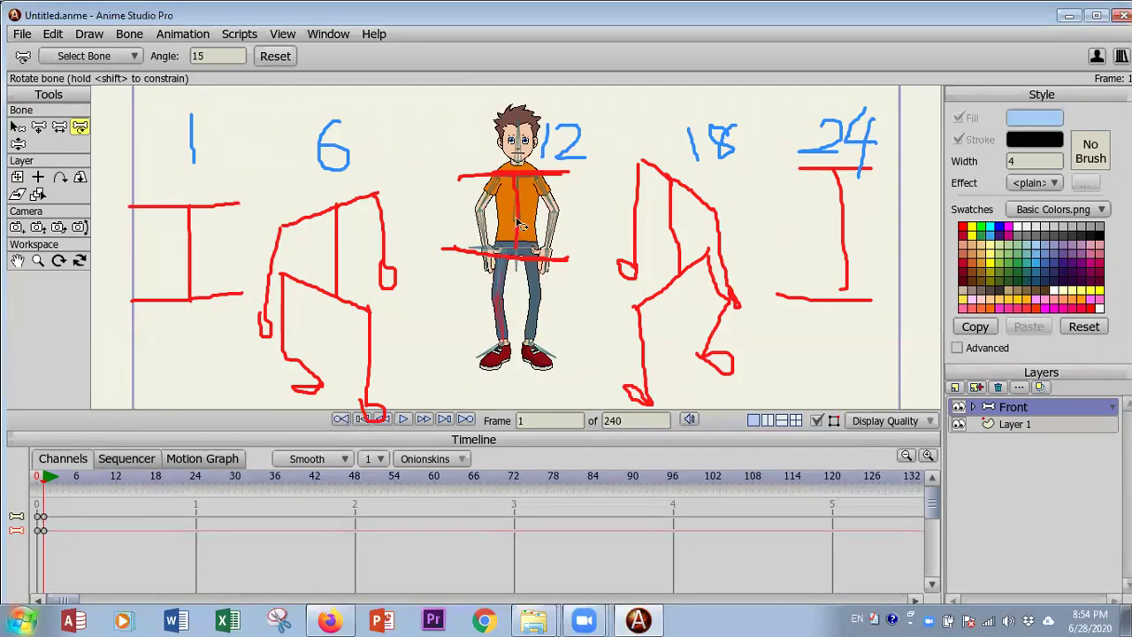
Try rotating the boy's left shin outward, undo the rotation and clear the bone selection.
left_click_drag(541, 301, 555, 305)
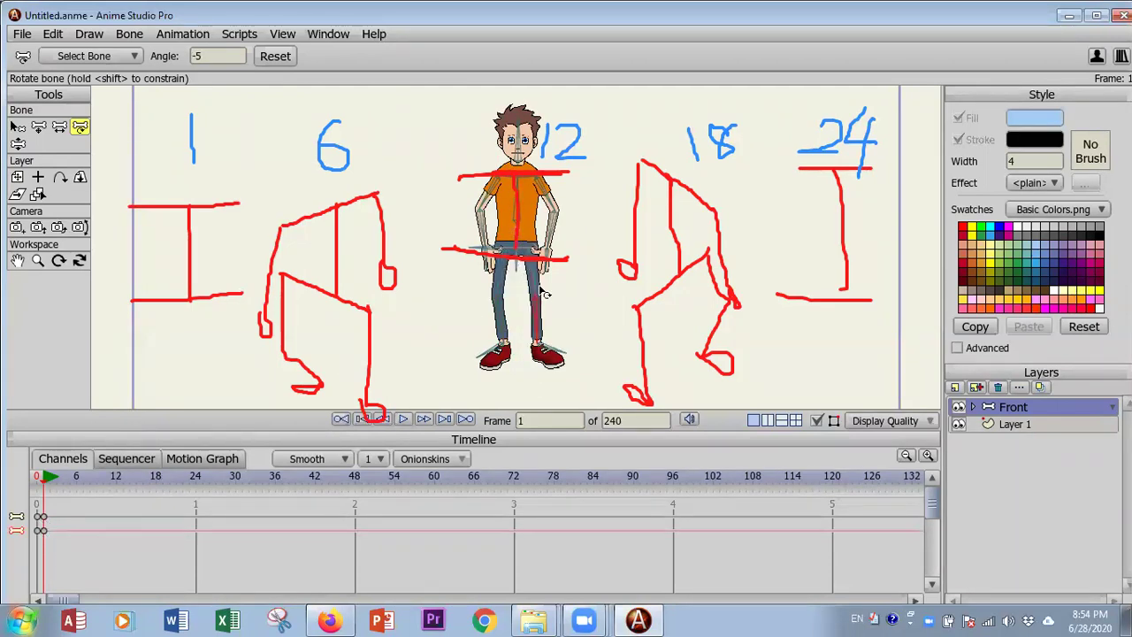
key("ctrl+z")
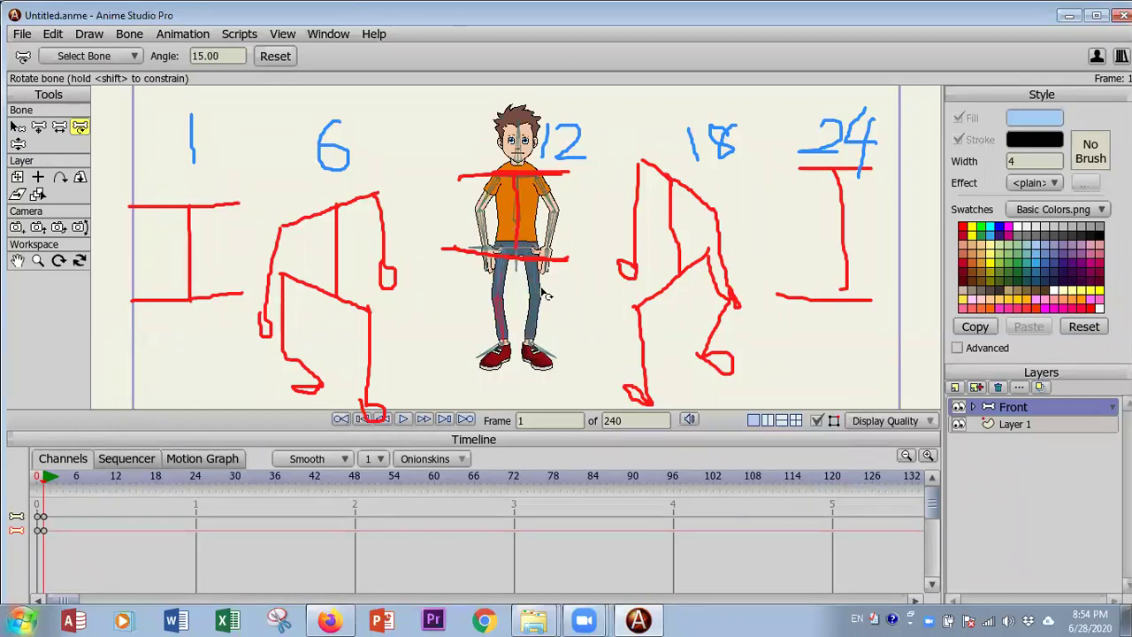
left_click(589, 258)
left_click(589, 258)
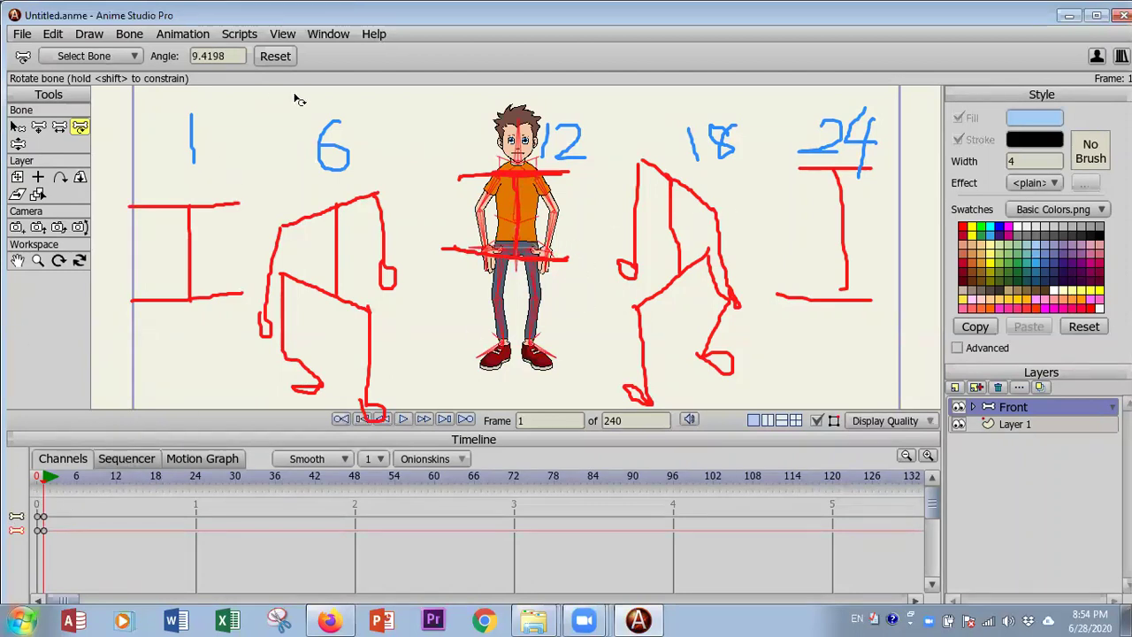
left_click(17, 127)
left_click(435, 126)
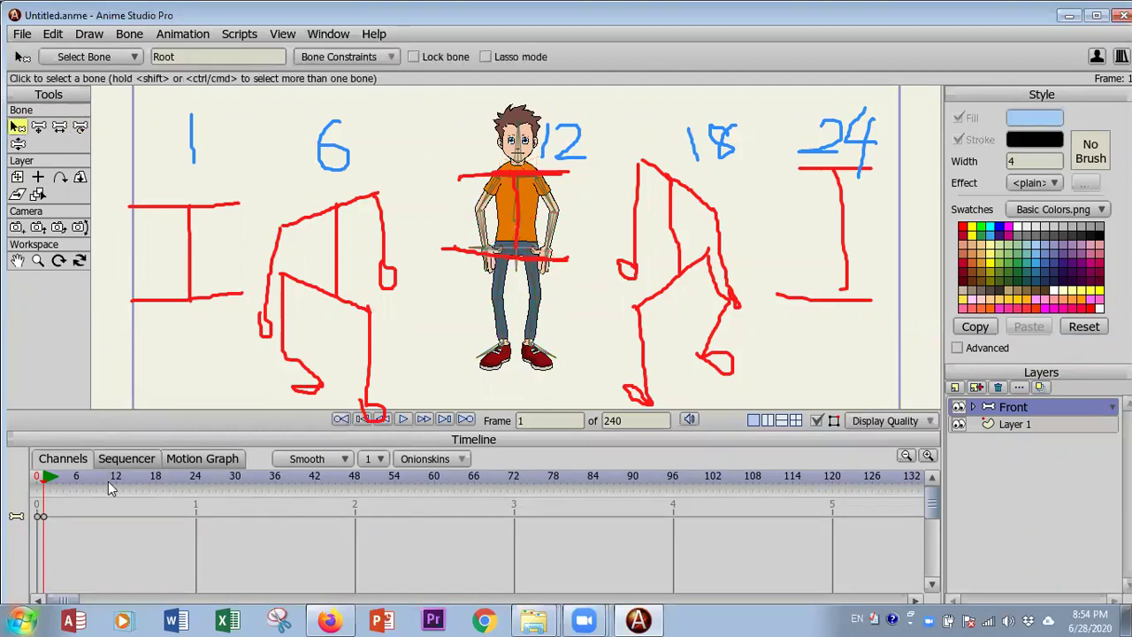
At frame 6, bend the boy's right leg with the knee outward and lean his torso toward that side.
left_click(76, 478)
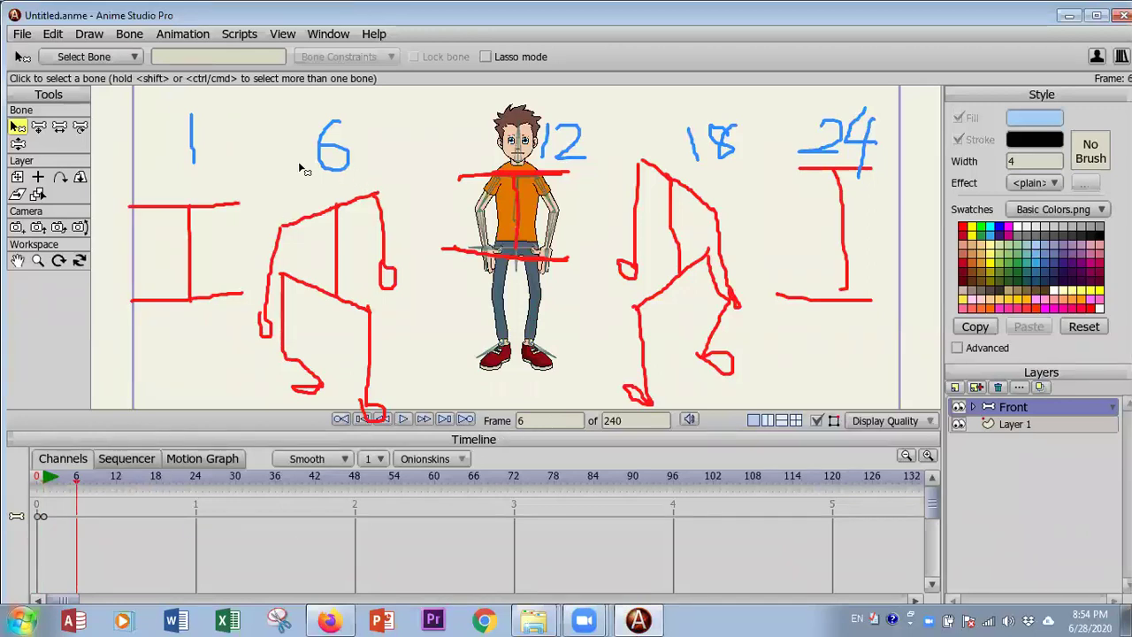
left_click(499, 290)
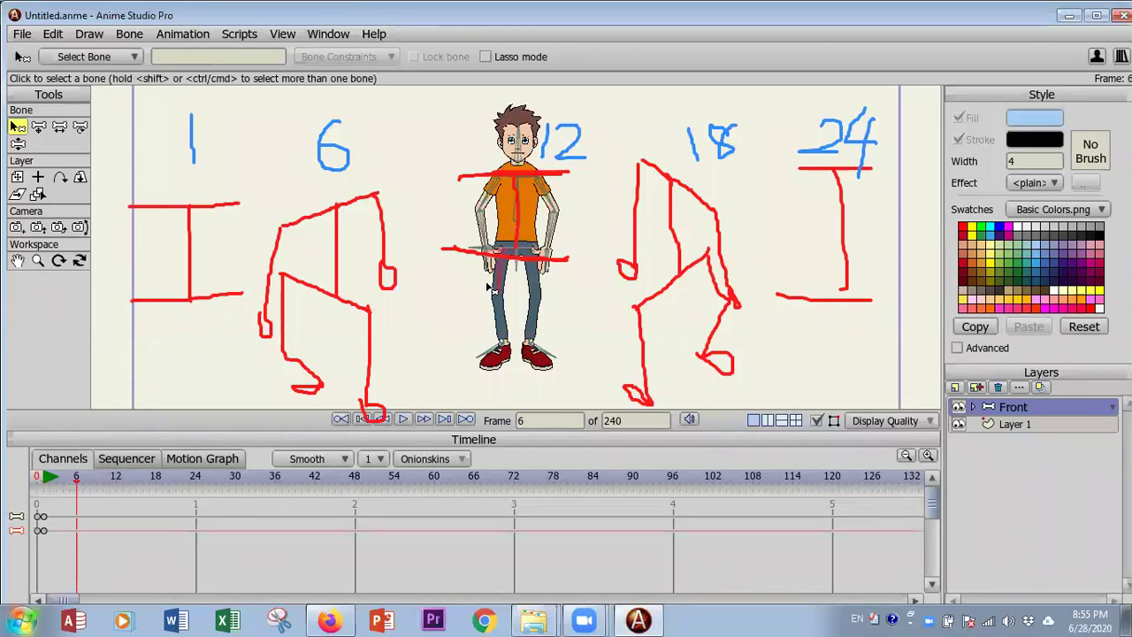
left_click(80, 129)
left_click_drag(502, 292, 487, 343)
left_click_drag(522, 191, 518, 198)
Swing the boy's arms to match the frame 6 pose sketch and raise his bent right leg higher with its foot angled.
left_click_drag(485, 243, 466, 250)
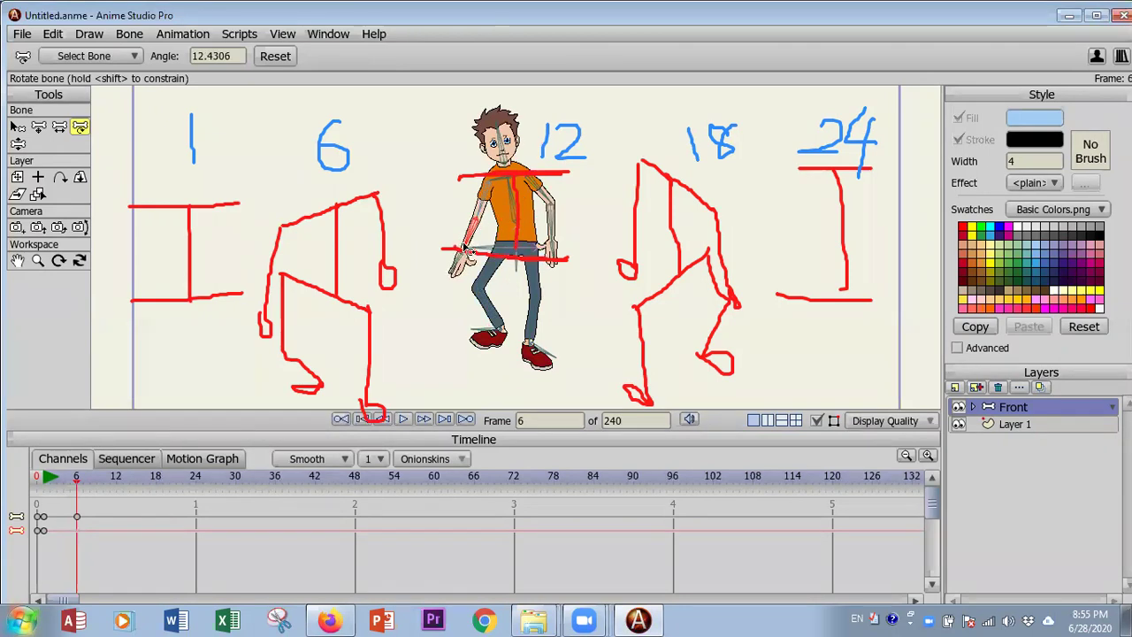
left_click_drag(551, 241, 556, 237)
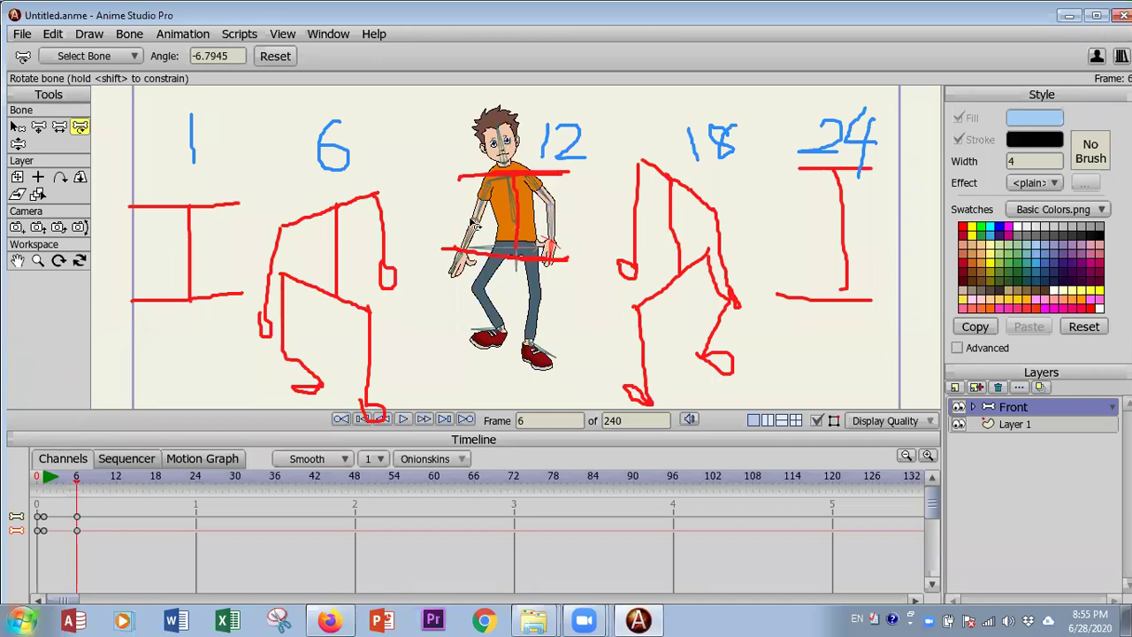
left_click_drag(488, 270, 485, 339)
left_click(538, 270)
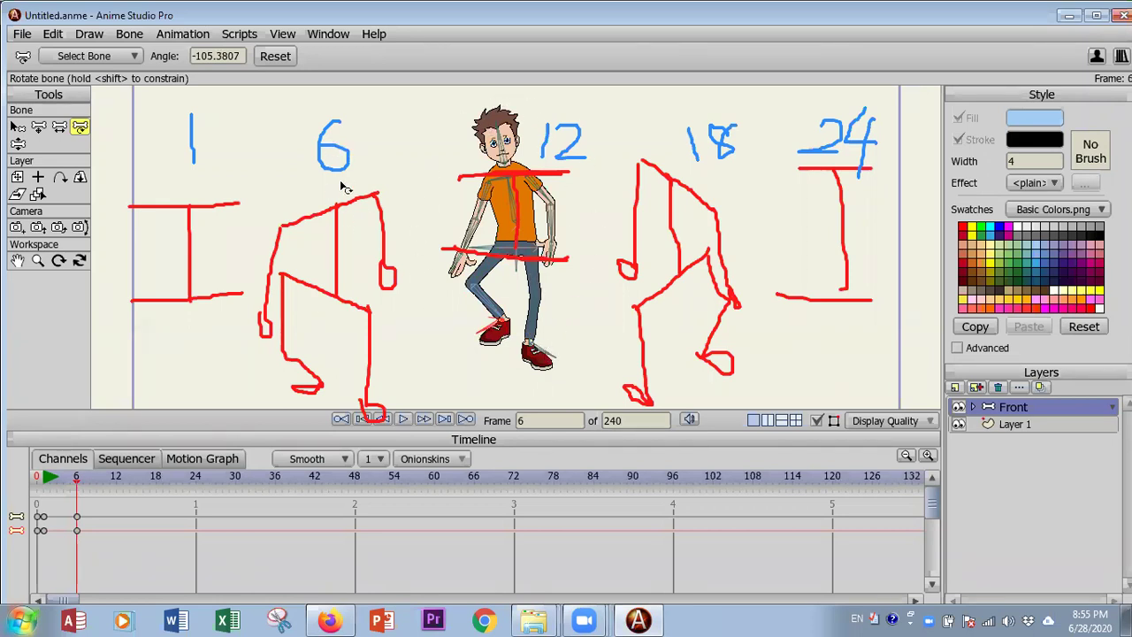
At frame 18, lean the boy's torso toward his left side and rotate his arms into the opposite swing.
left_click(116, 481)
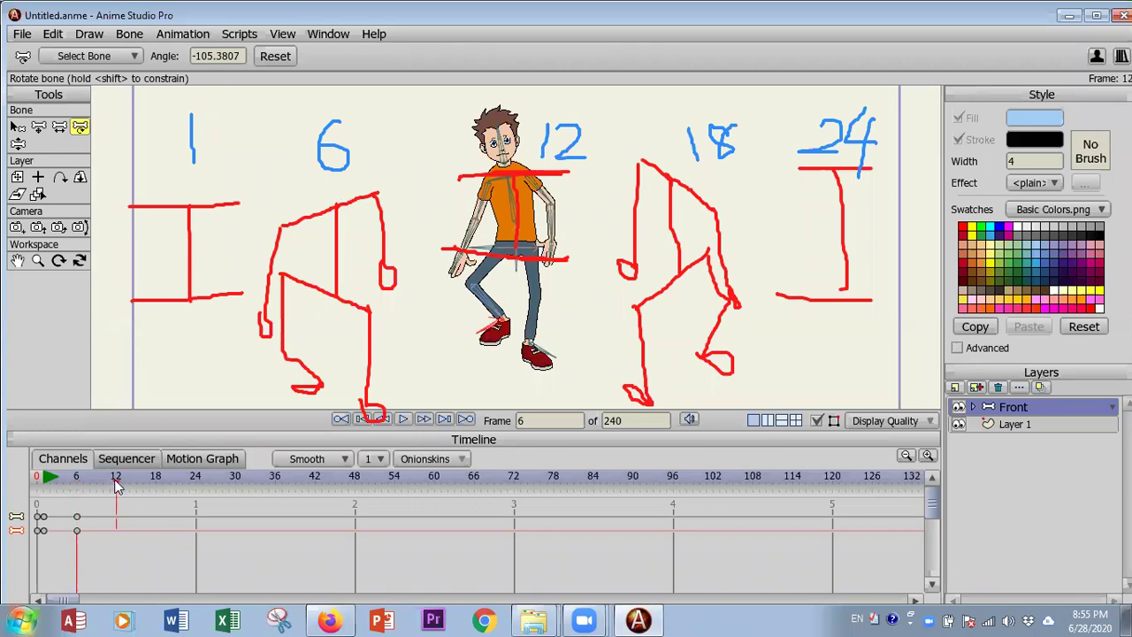
left_click(159, 493)
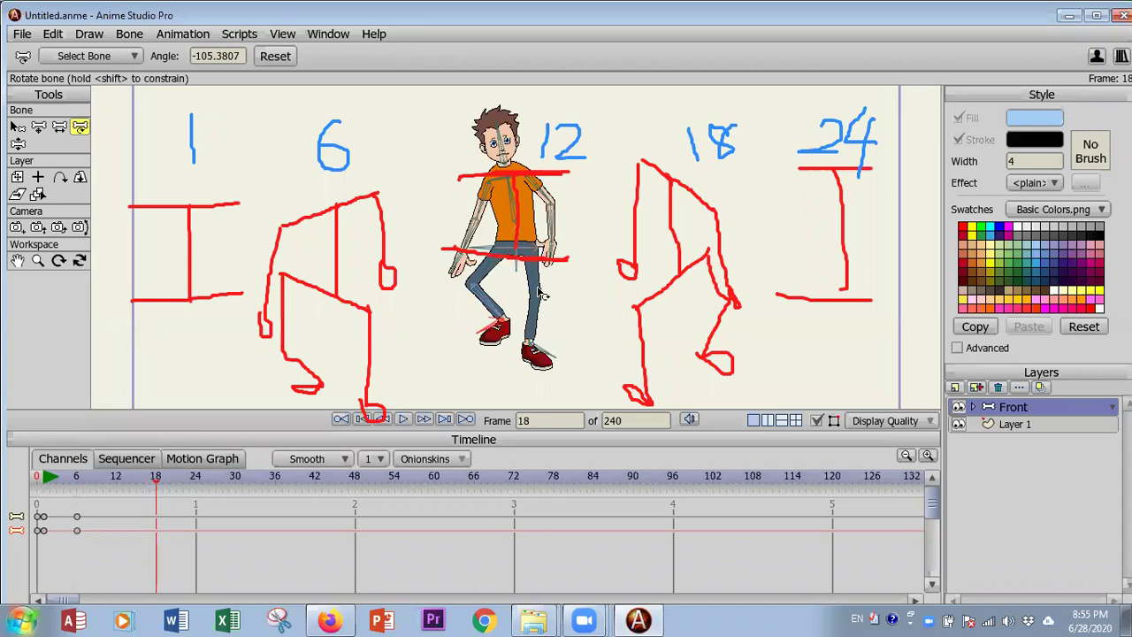
left_click_drag(516, 203, 528, 202)
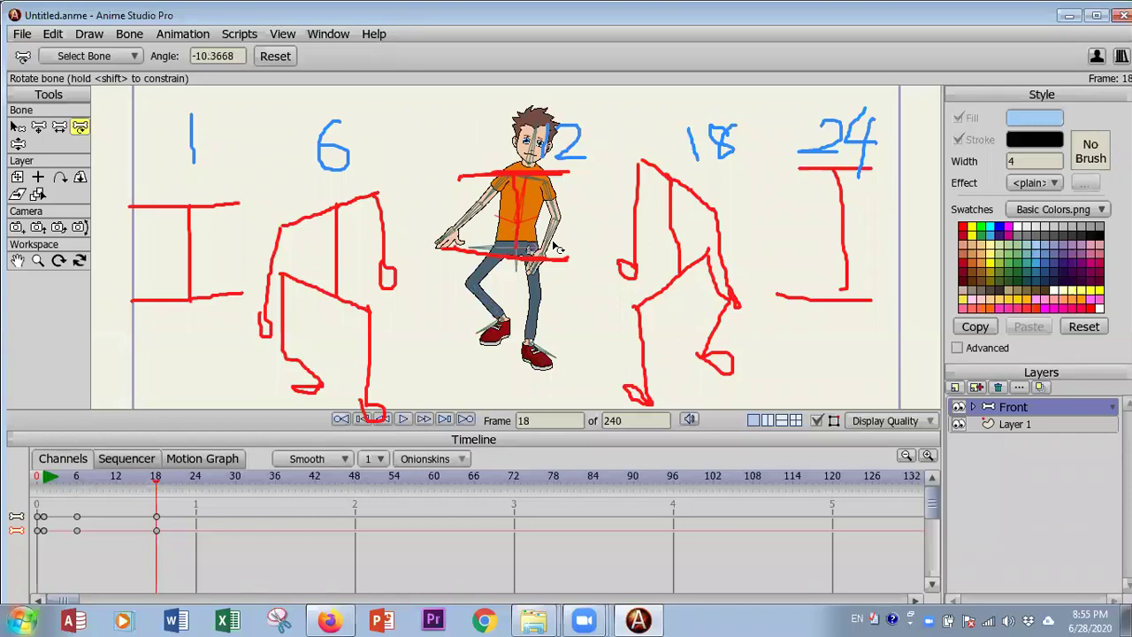
left_click_drag(495, 207, 473, 242)
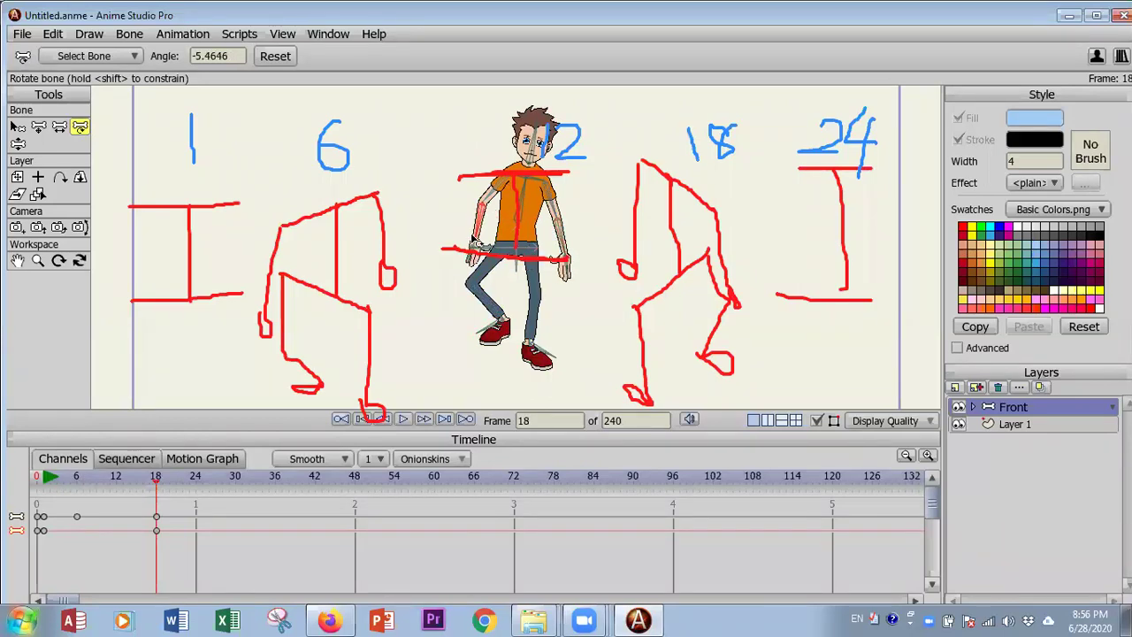
Straighten the boy's right leg and bend his raised left leg at frame 18, checking the motion between the poses.
left_click_drag(491, 279, 518, 316)
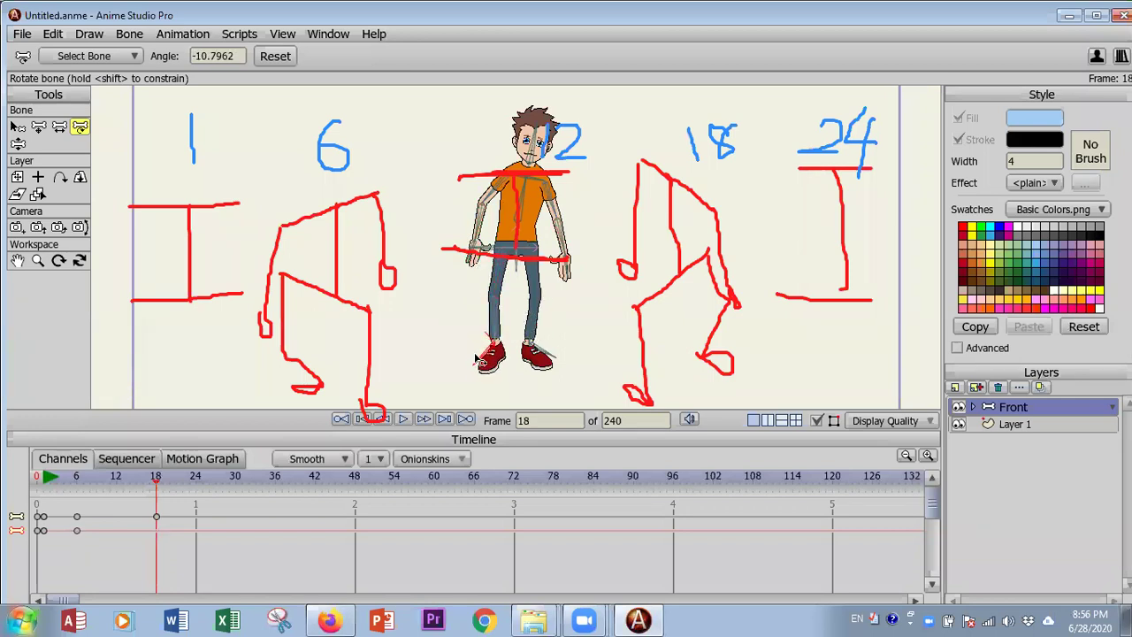
left_click_drag(544, 281, 550, 329)
left_click(516, 229)
left_click_drag(81, 482, 103, 484)
left_click_drag(171, 489, 158, 493)
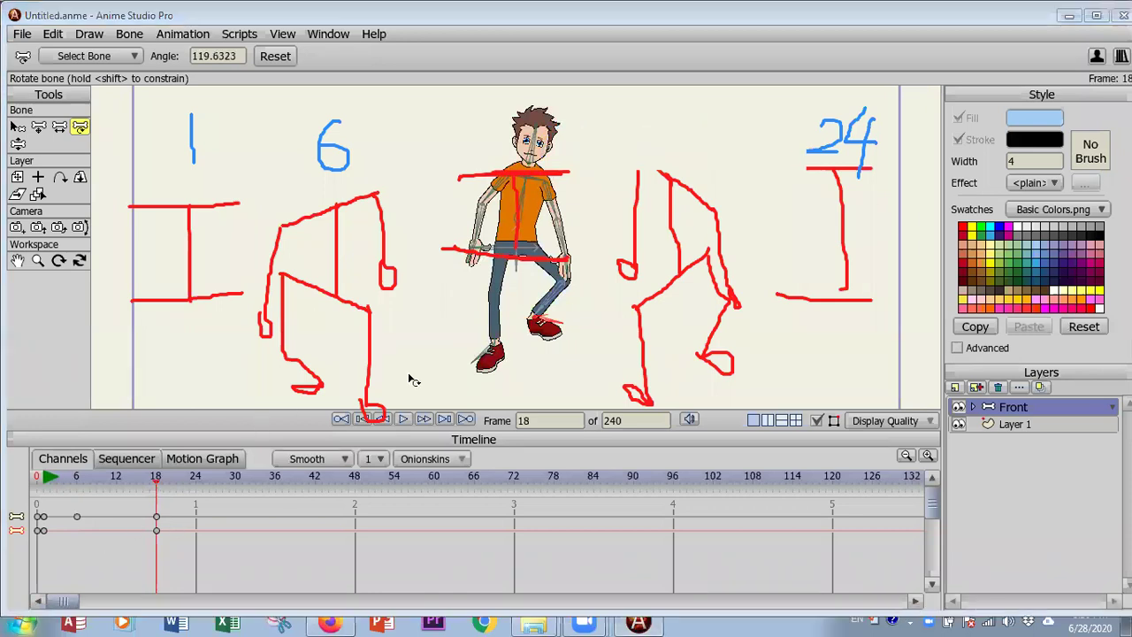
Enable onion skins, mark frame 6 as the outline reference and return to frame 18.
left_click(77, 482)
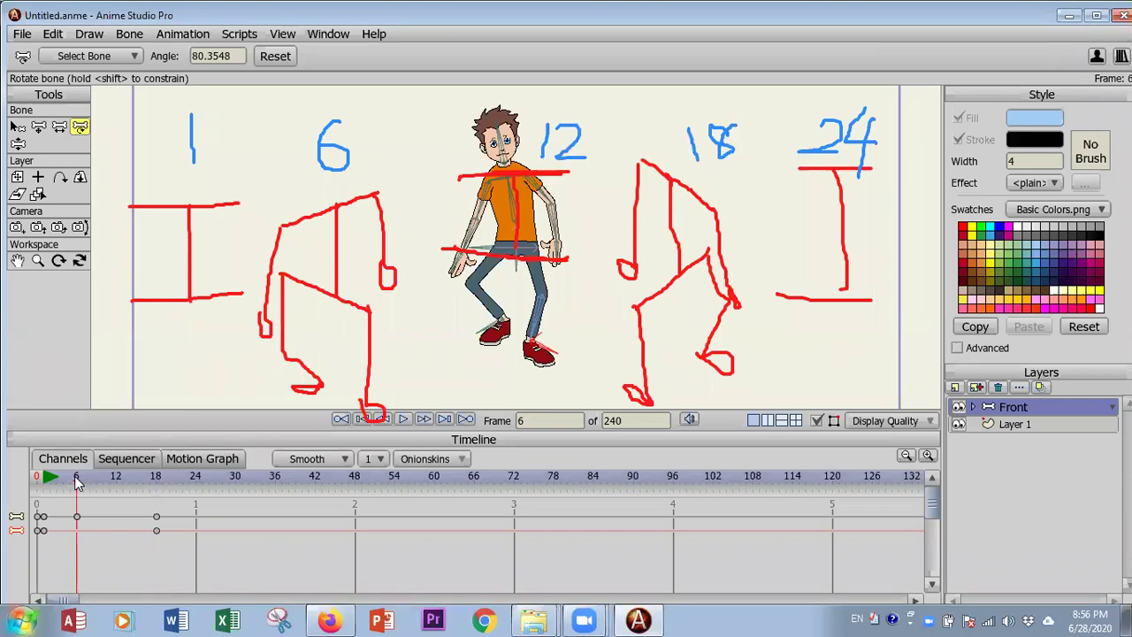
left_click(422, 460)
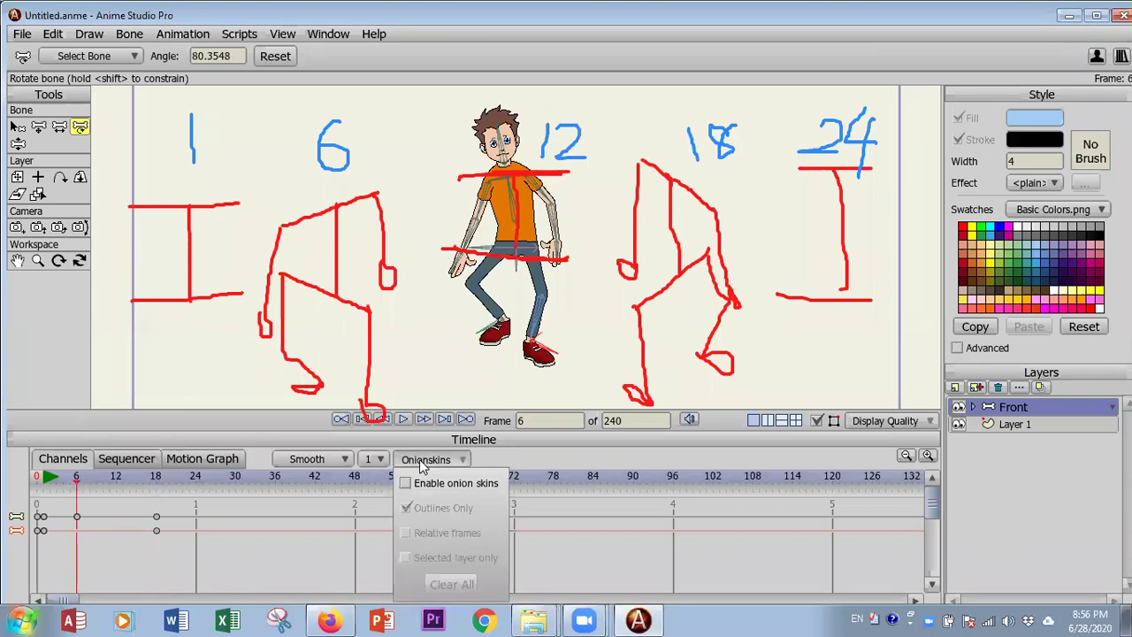
left_click(404, 484)
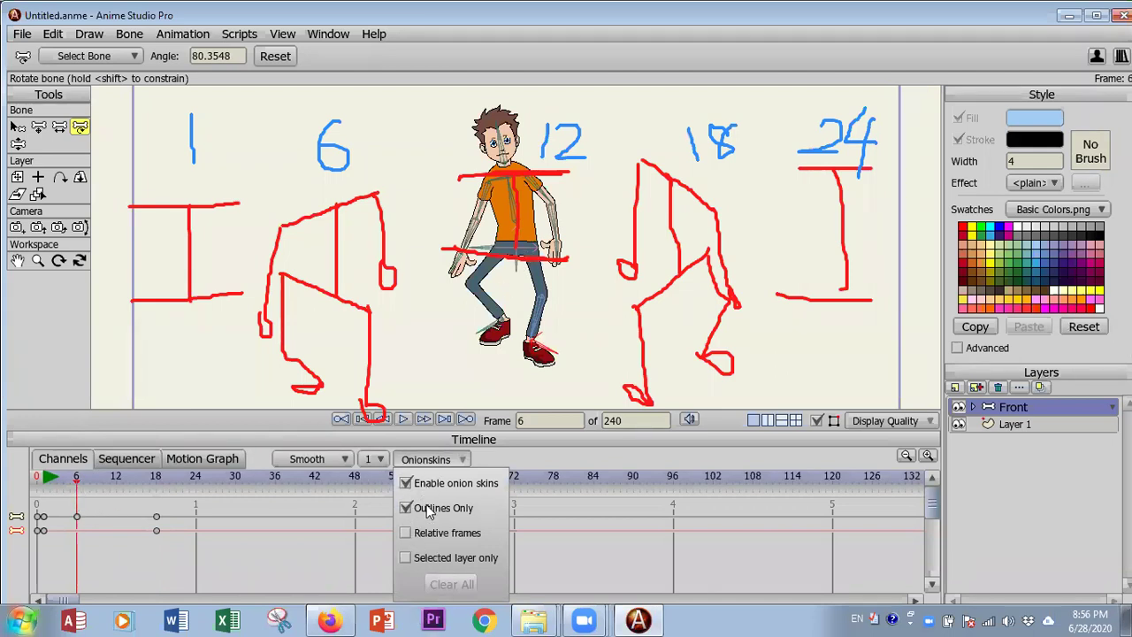
left_click(77, 494)
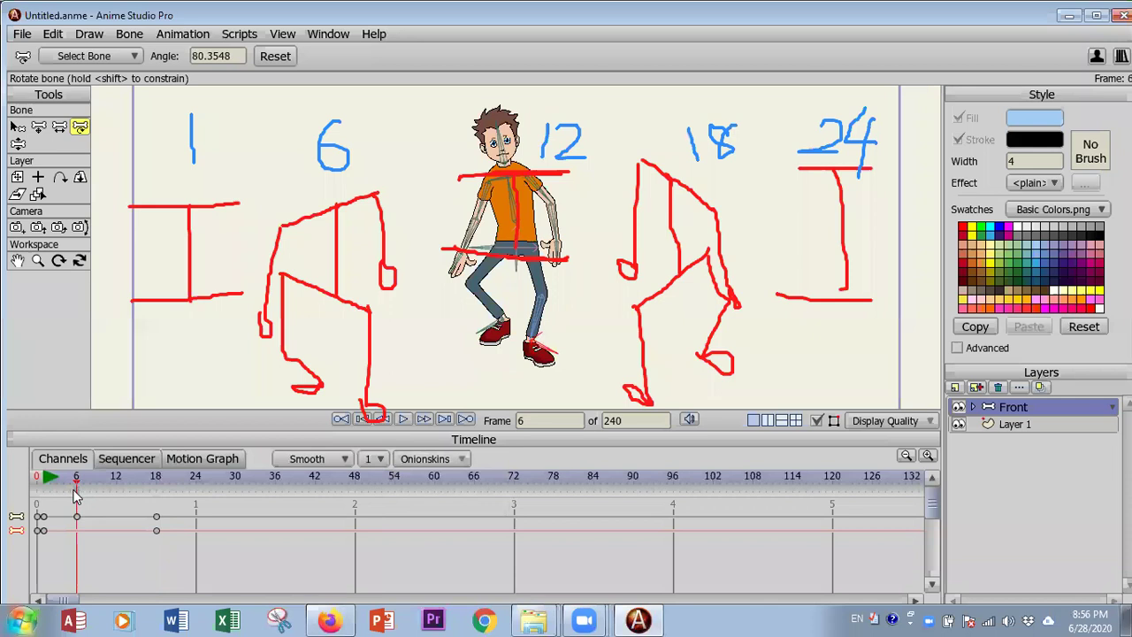
left_click(78, 485)
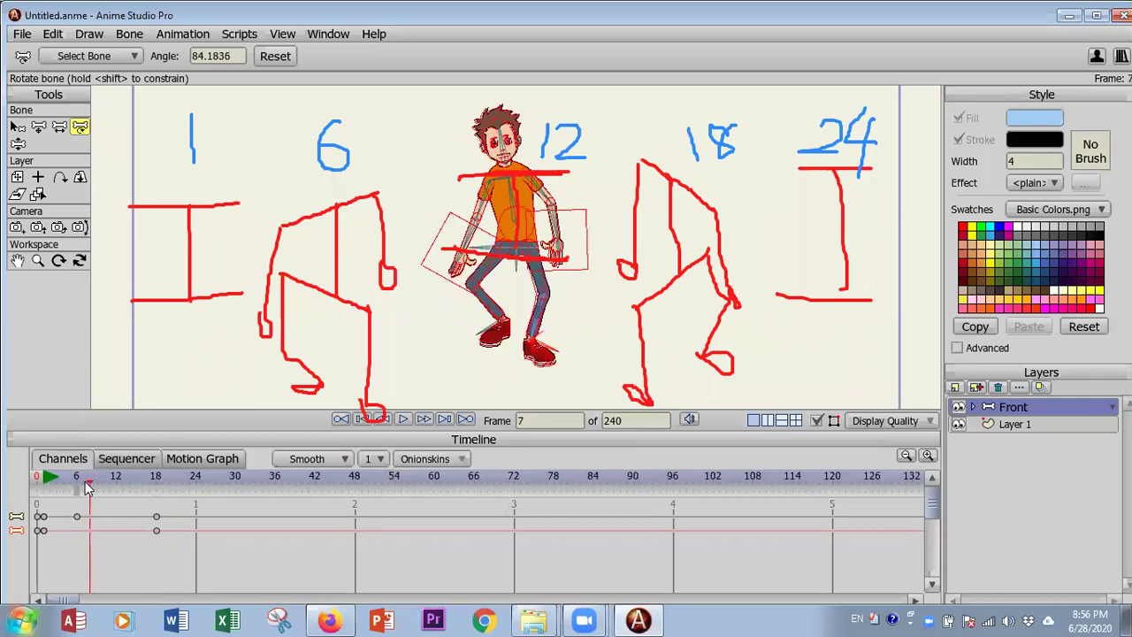
left_click(77, 487)
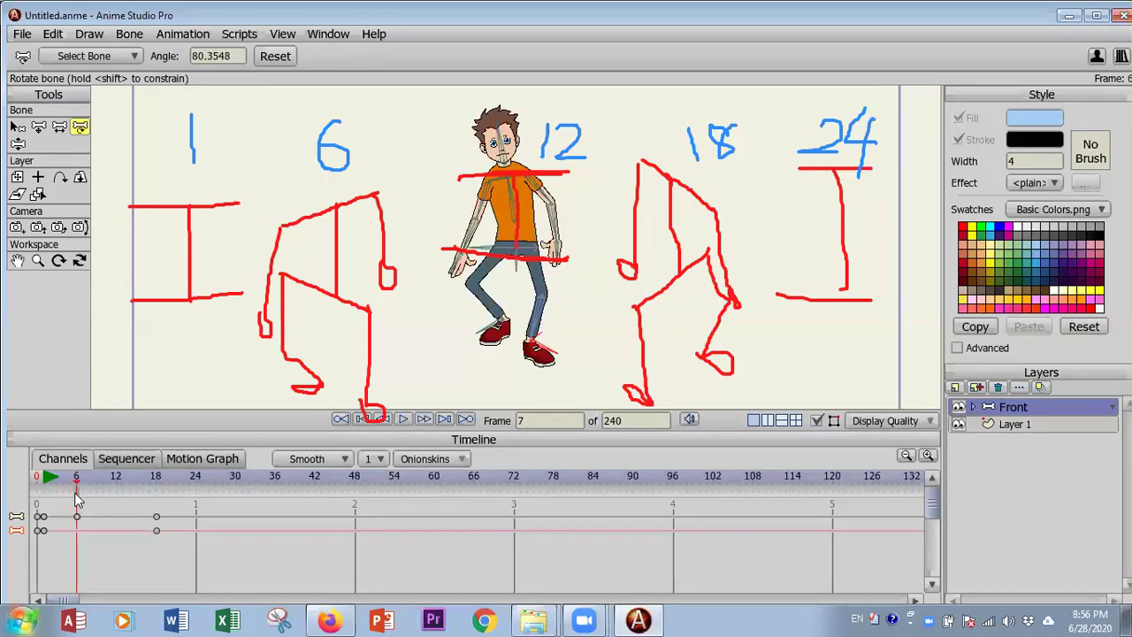
left_click(155, 488)
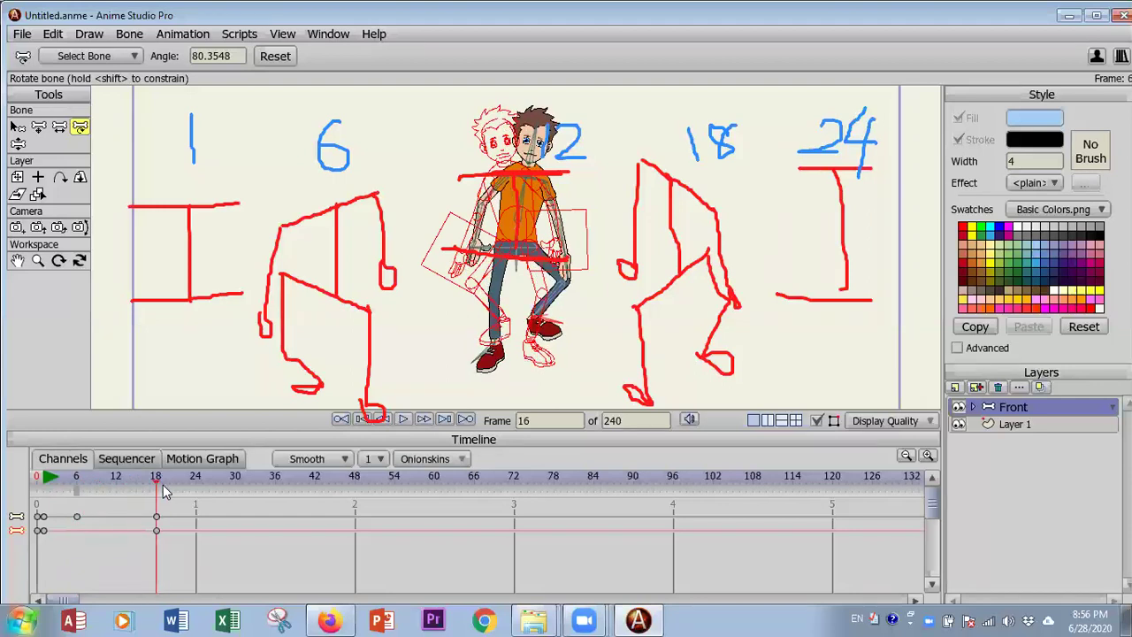
Adjust the boy's left foot, forearm and hand at frame 18 to mirror the frame 6 outline, and remove the onion skin marker.
left_click(548, 268)
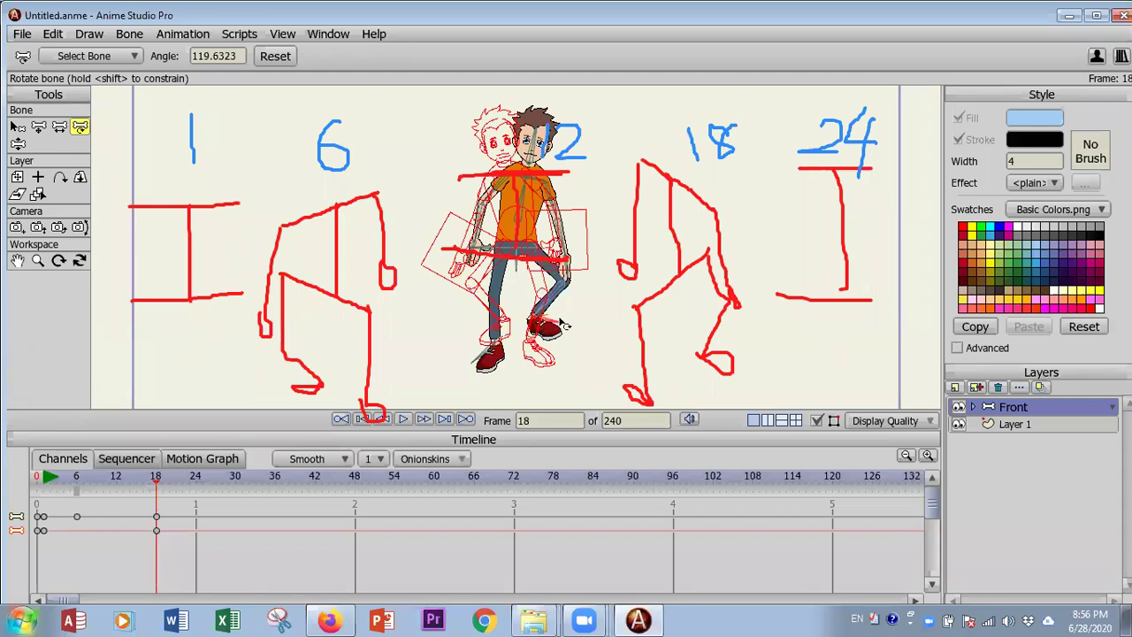
left_click_drag(562, 327, 559, 331)
left_click(494, 350)
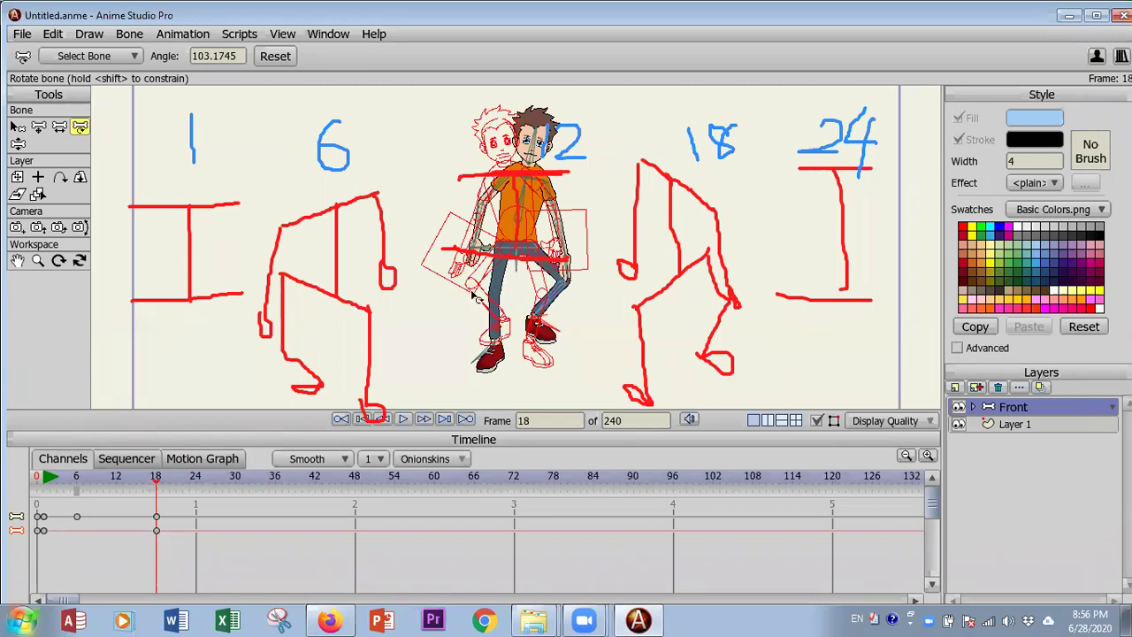
left_click_drag(579, 274, 573, 243)
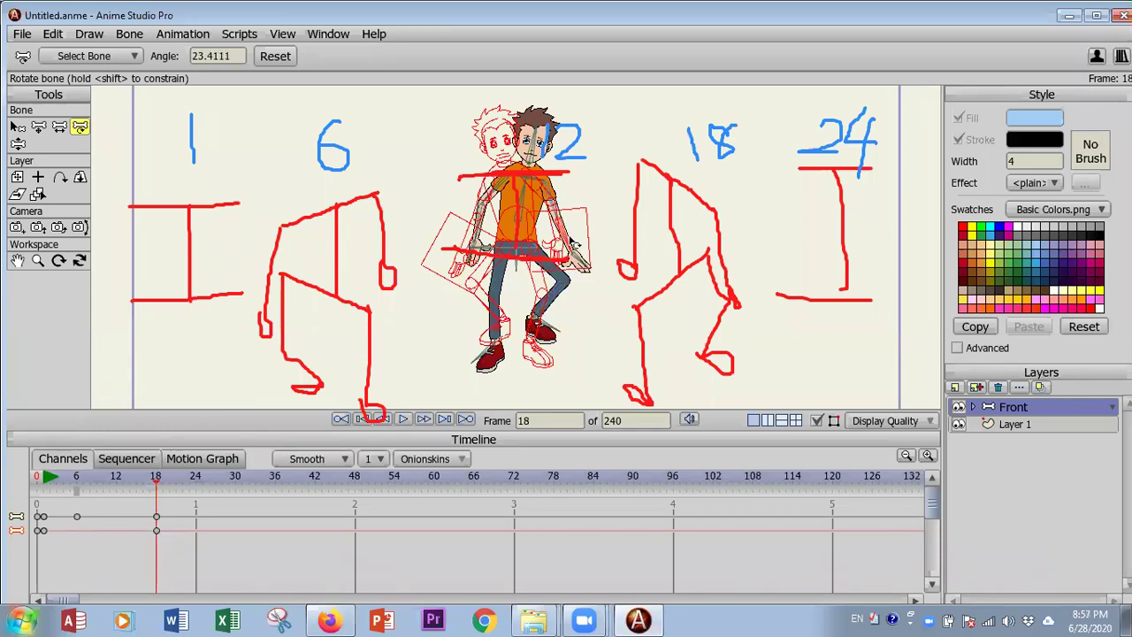
left_click(459, 276)
left_click(73, 493)
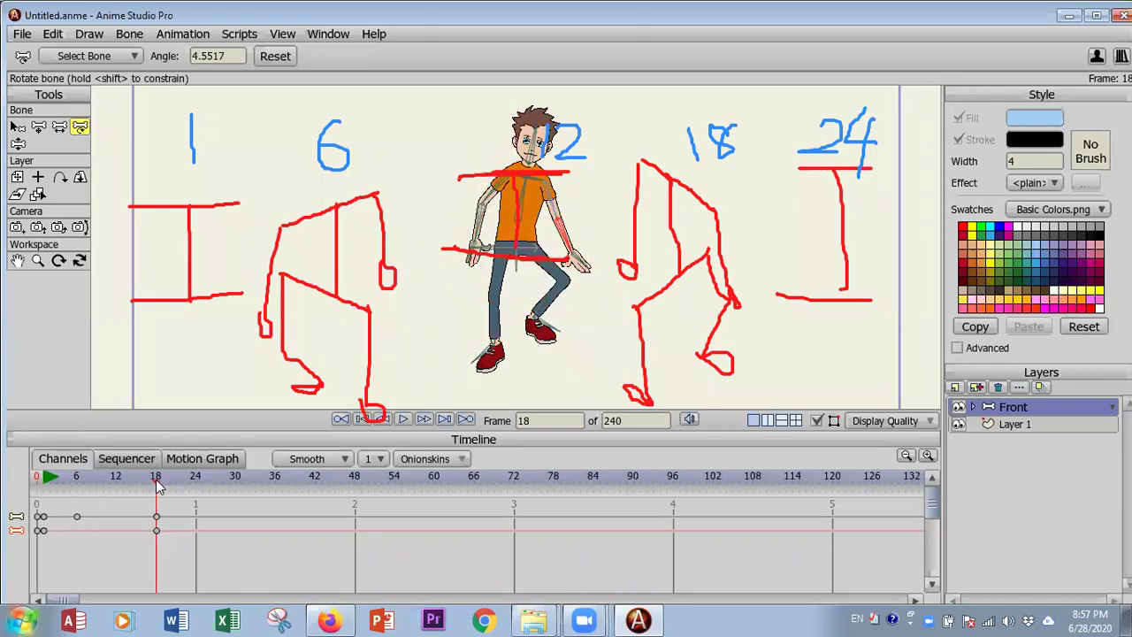
Copy the upright pose keyframes from frame 1 to frames 12 and 24.
left_click(116, 497)
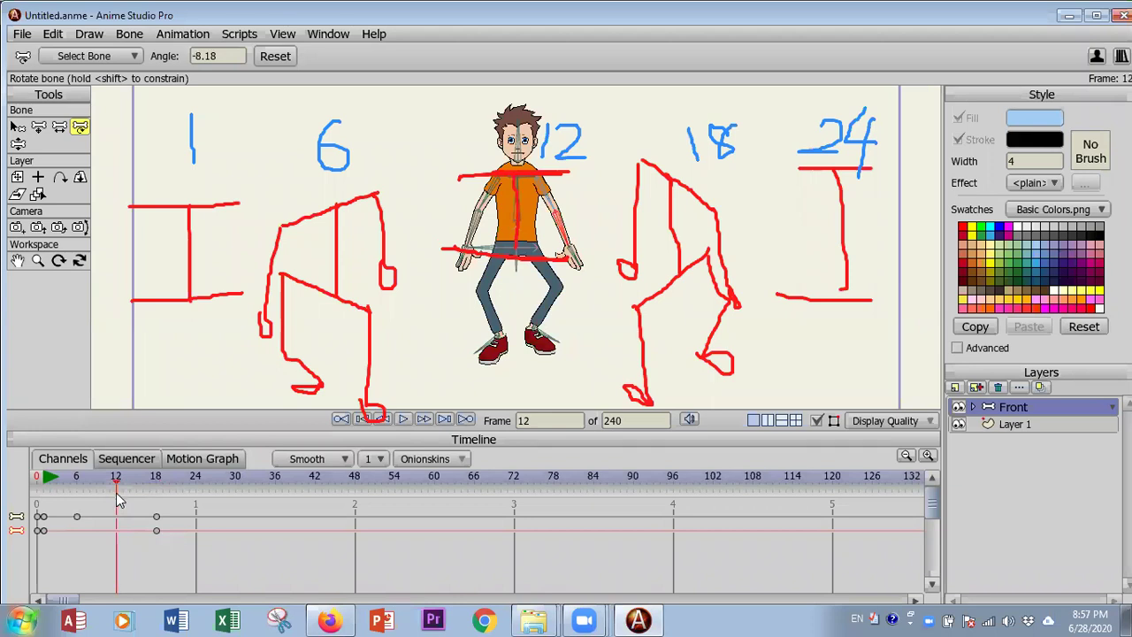
left_click_drag(55, 550, 45, 506)
key("ctrl+v")
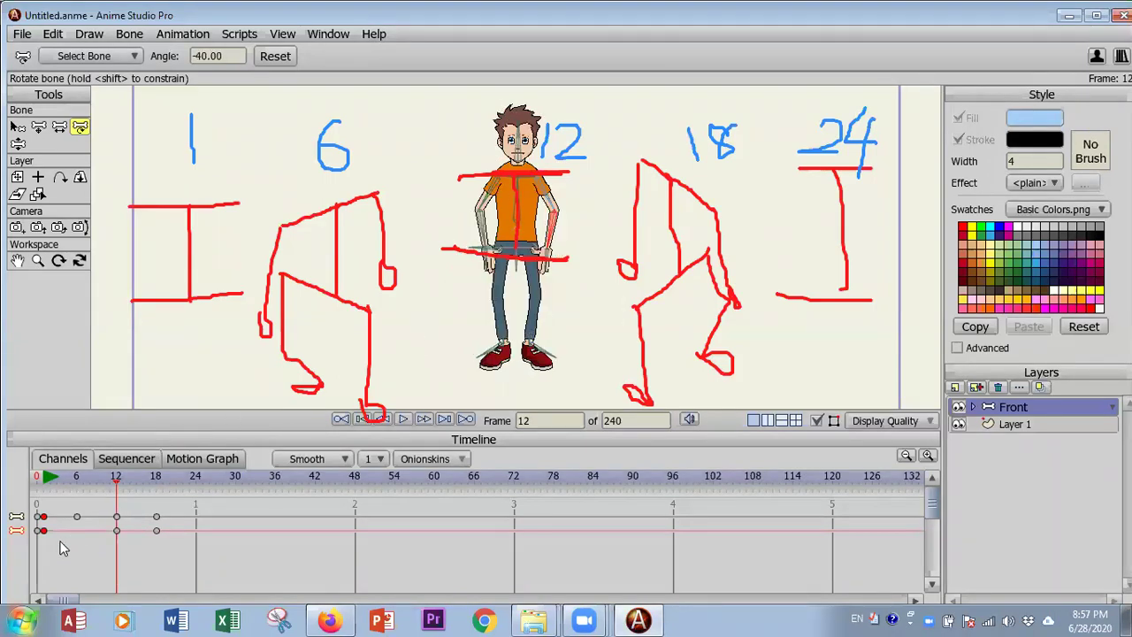
left_click(197, 478)
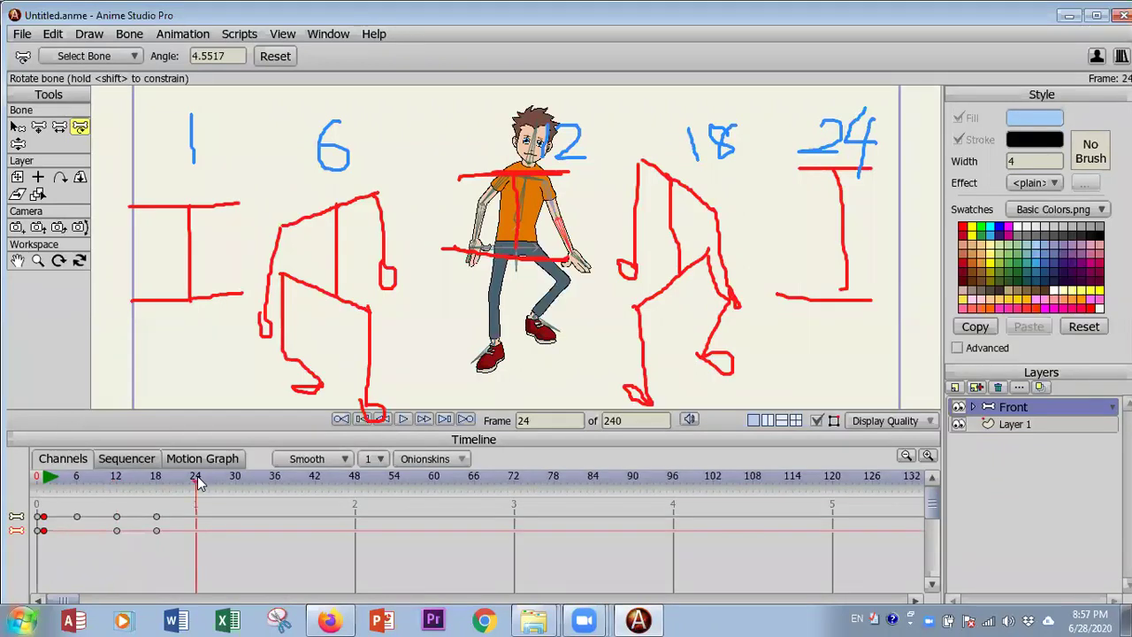
key("ctrl+v")
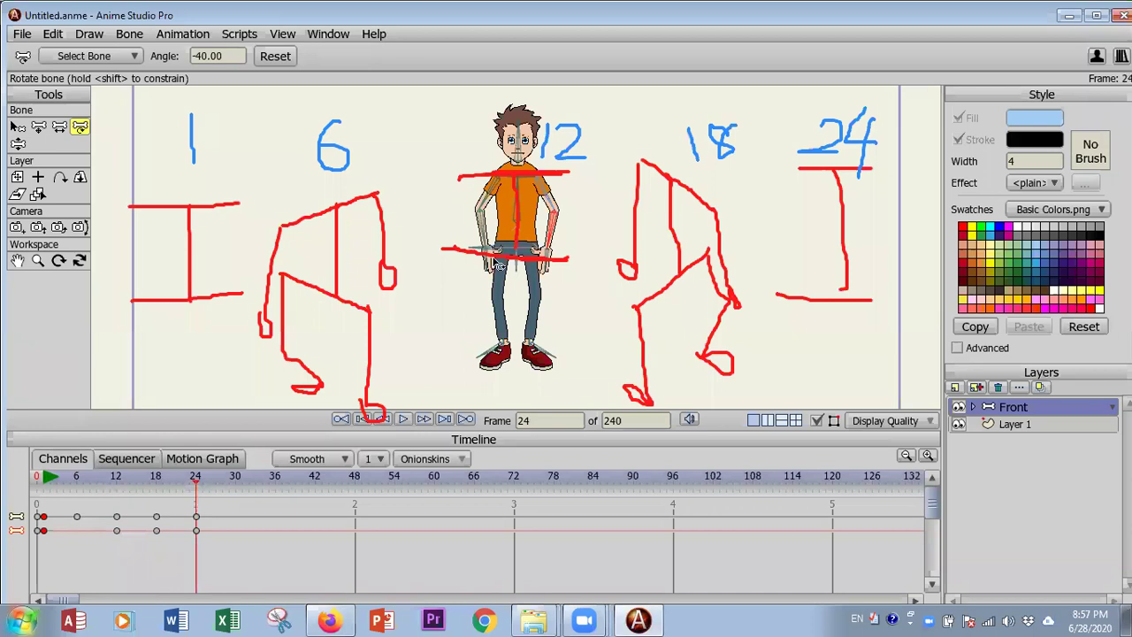
Set the frame 24 keyframes to Cycle interpolation with an absolute return to frame 1.
left_click(46, 478)
left_click_drag(227, 555, 185, 494)
right_click(195, 522)
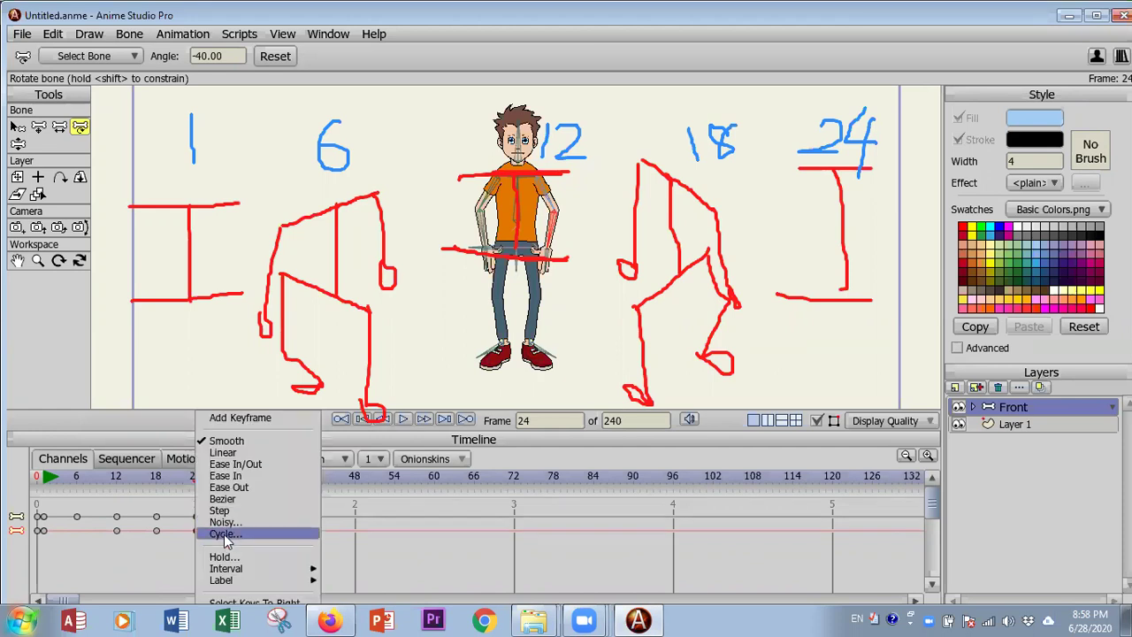
left_click(226, 534)
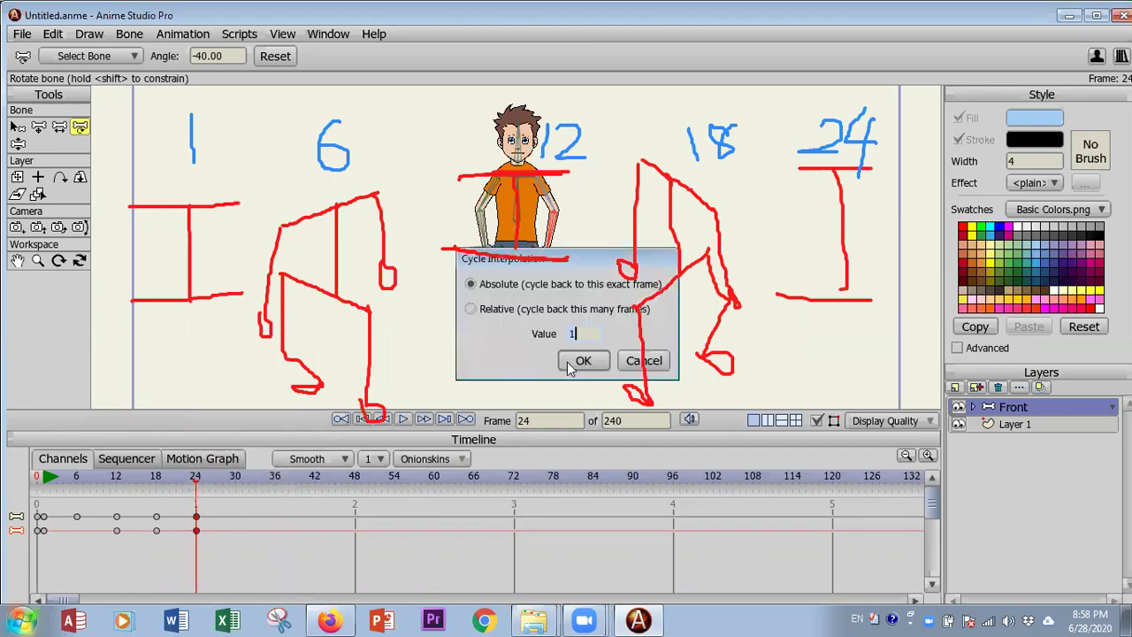
left_click(580, 368)
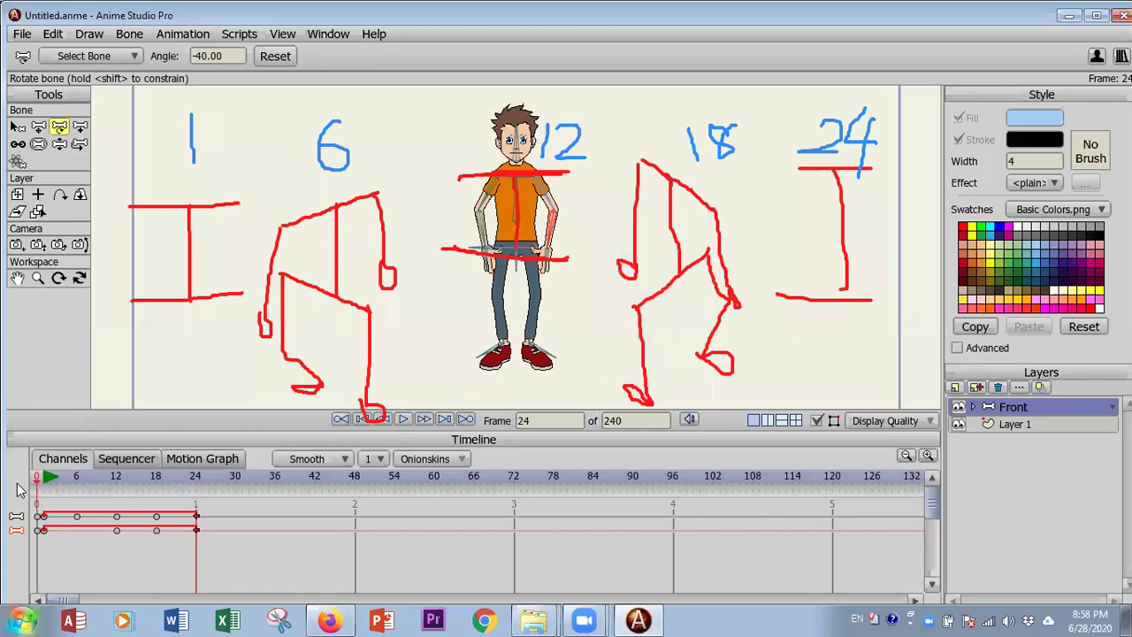
Play the animation from frame 0 to check the loop, and rewind it to the start.
key("ctrl+shift+Left")
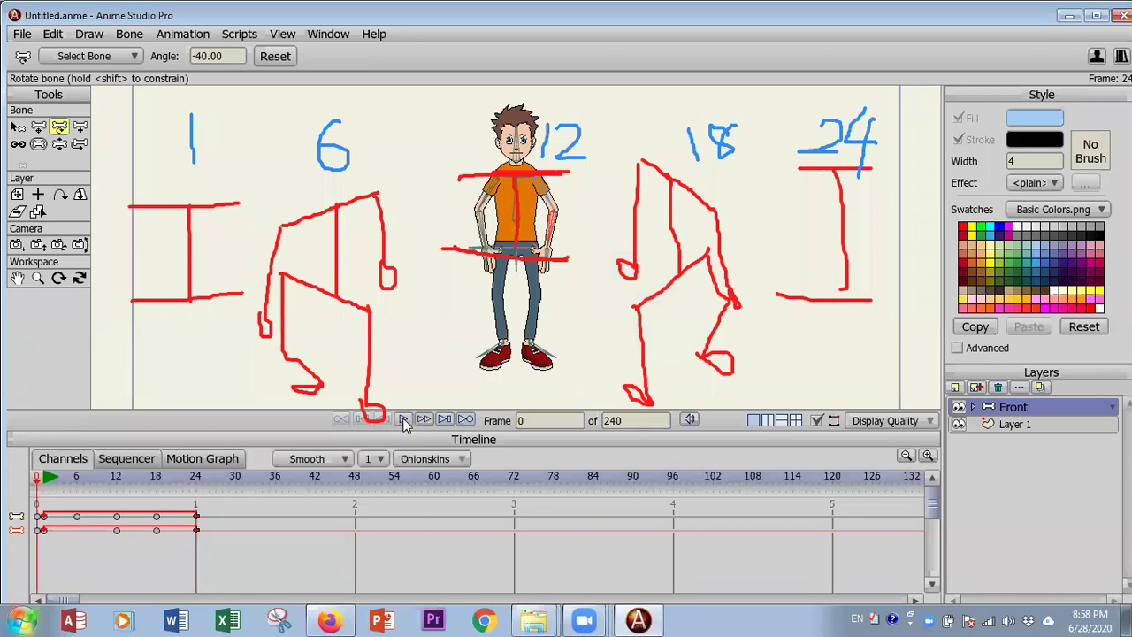
left_click(403, 421)
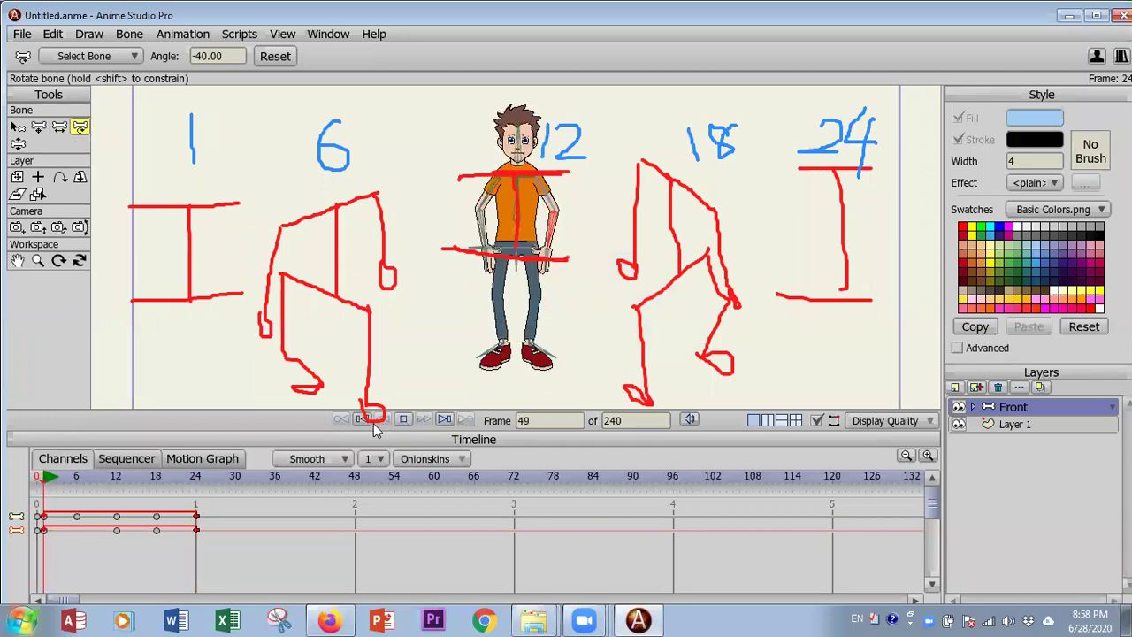
left_click(373, 423)
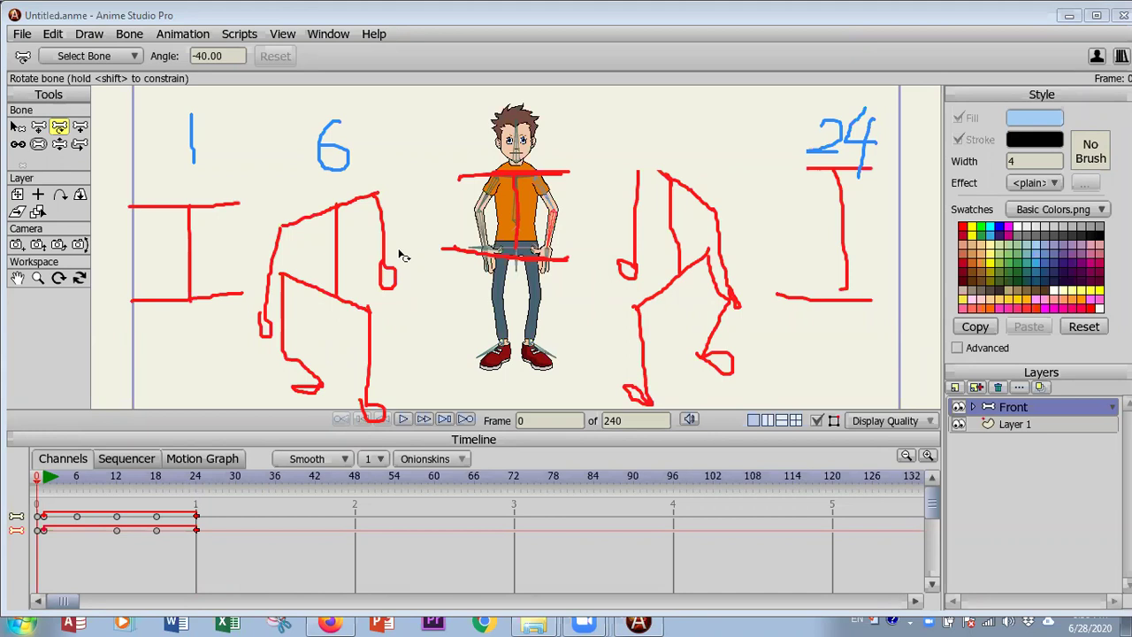
Switch to Firefox to consult the two-legged figure movements page of the cartoon animation PDF, and return to Anime Studio.
left_click(329, 619)
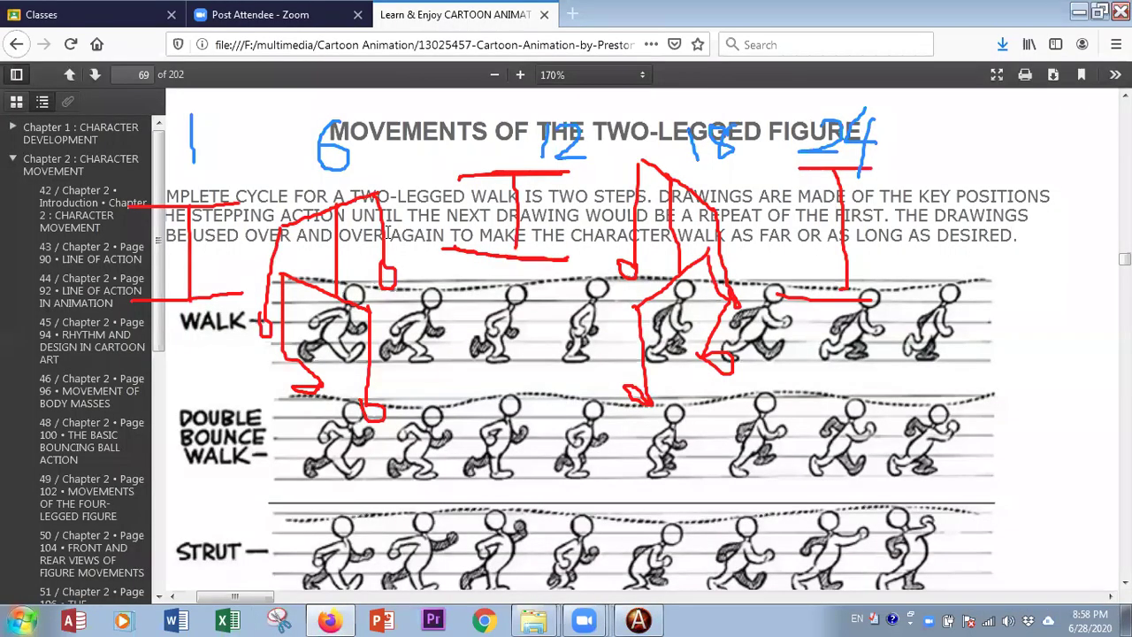
key("ctrl+z")
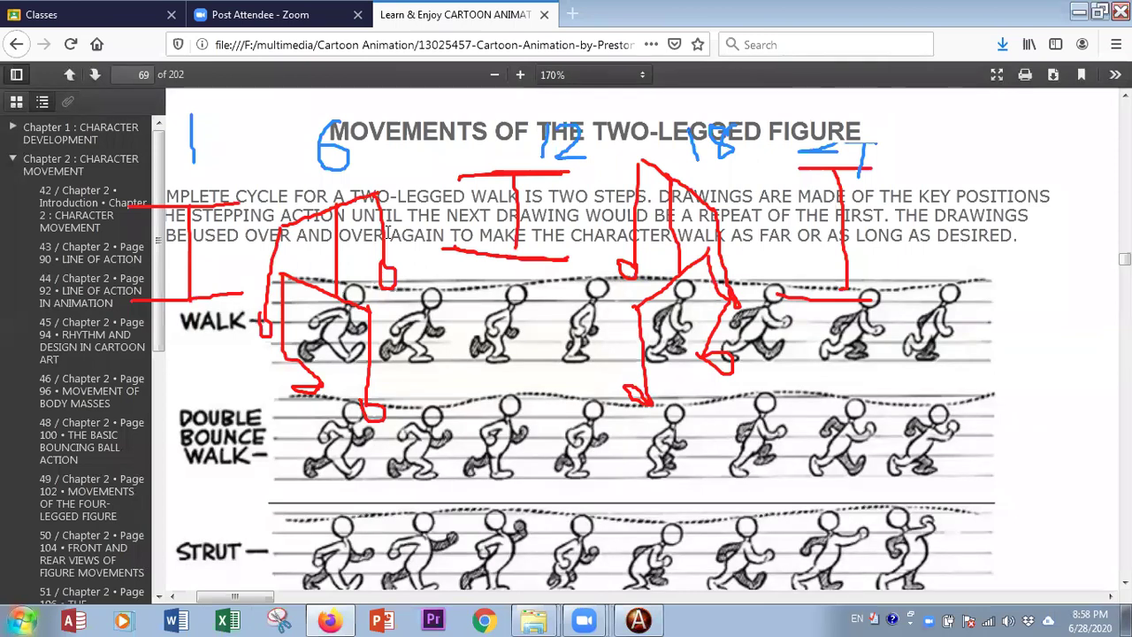
key("ctrl+y")
left_click(637, 619)
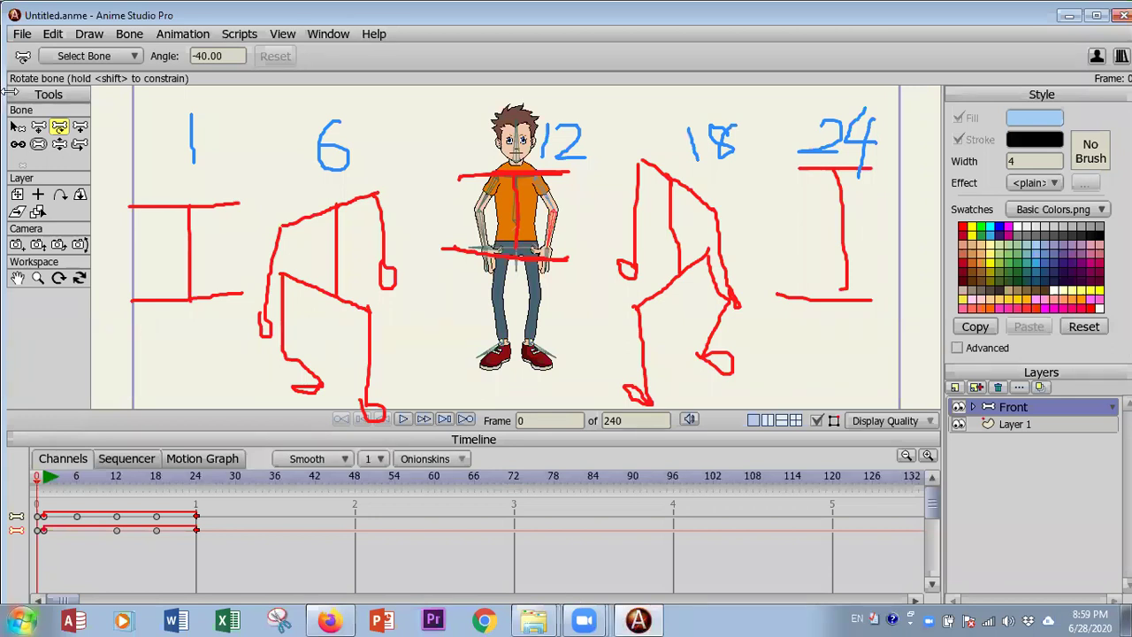
Draw an unfilled, stroked rectangle on Layer 1 as a wide height guide around the boy, replacing the first attempt.
scroll(488, 286, "down", 1)
scroll(486, 286, "down", 1)
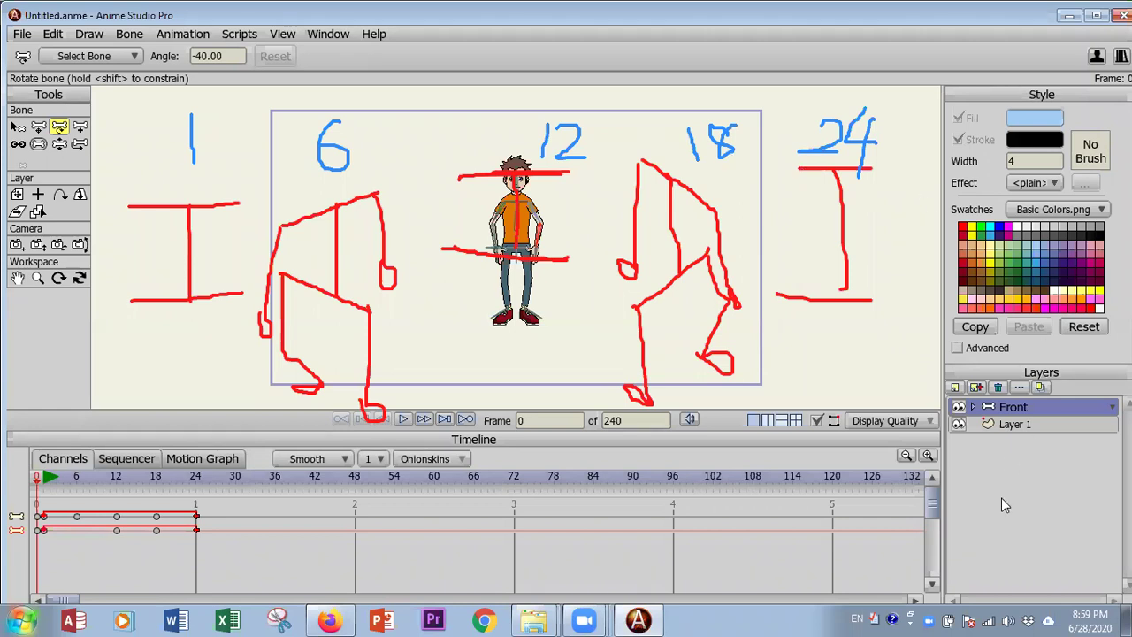
left_click(1009, 423)
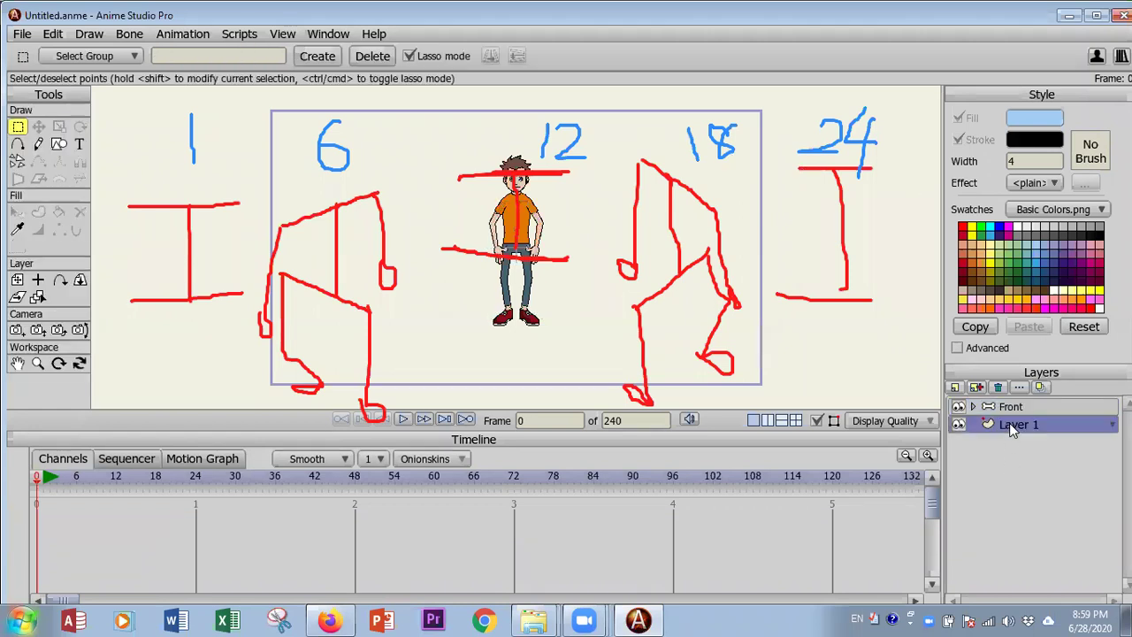
left_click(59, 145)
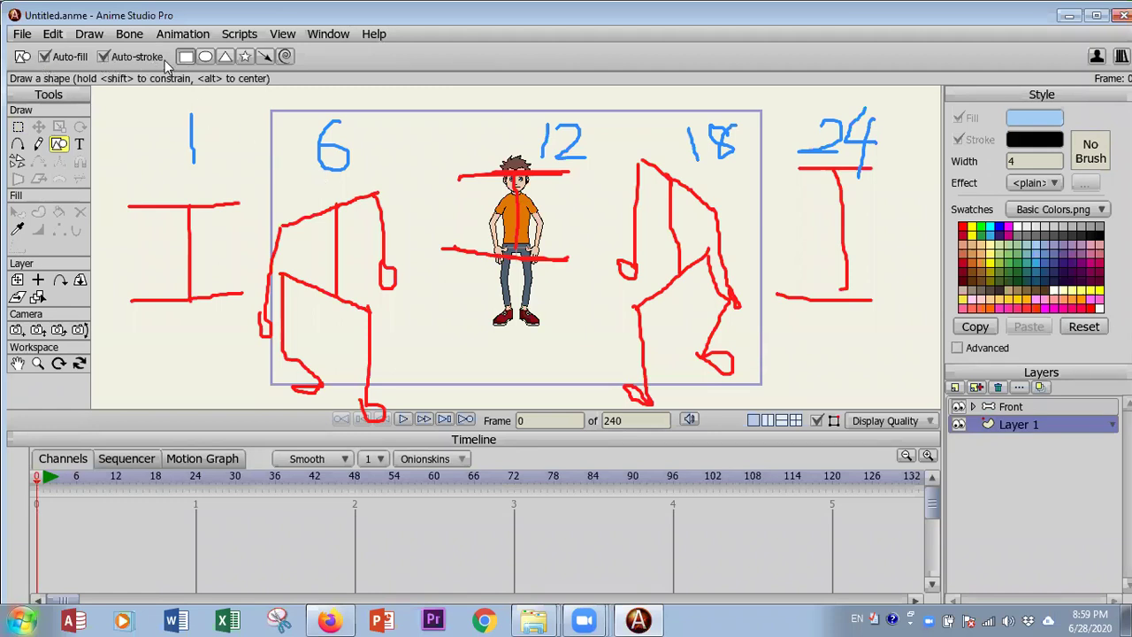
mouse_move(256, 147)
left_mouse_down()
mouse_move(536, 264)
mouse_move(677, 306)
mouse_move(849, 321)
mouse_move(819, 310)
left_mouse_up()
key("ctrl+z")
mouse_move(239, 148)
left_mouse_down()
mouse_move(625, 305)
mouse_move(900, 326)
left_mouse_up()
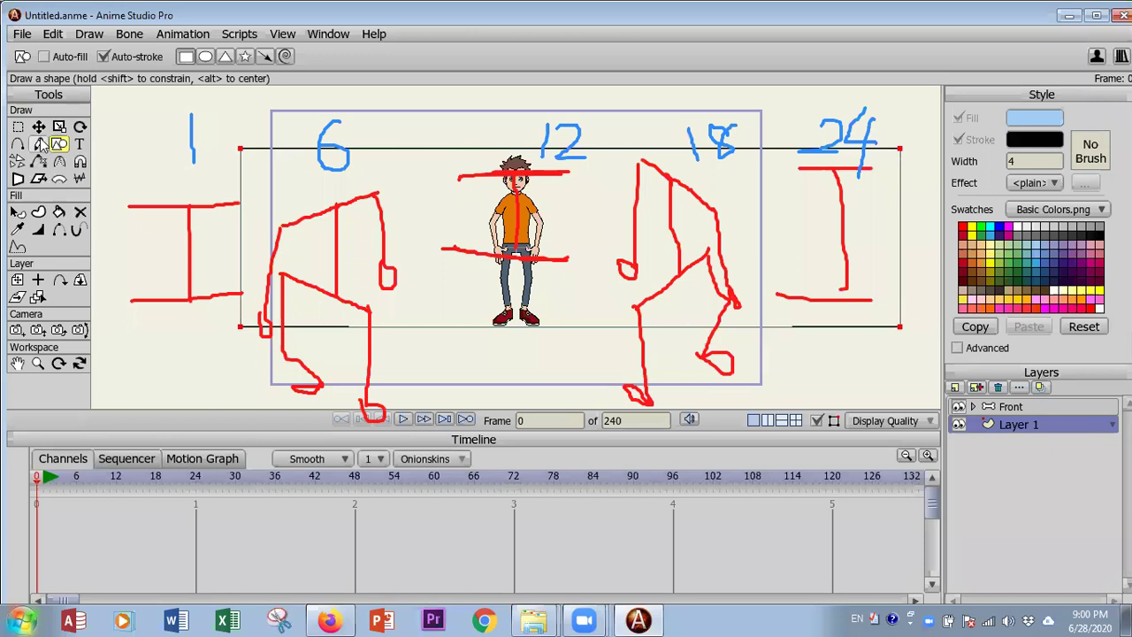
Scale the guide rectangle down vertically to match the boy's head and feet, and shift it slightly sideways.
left_click(38, 127)
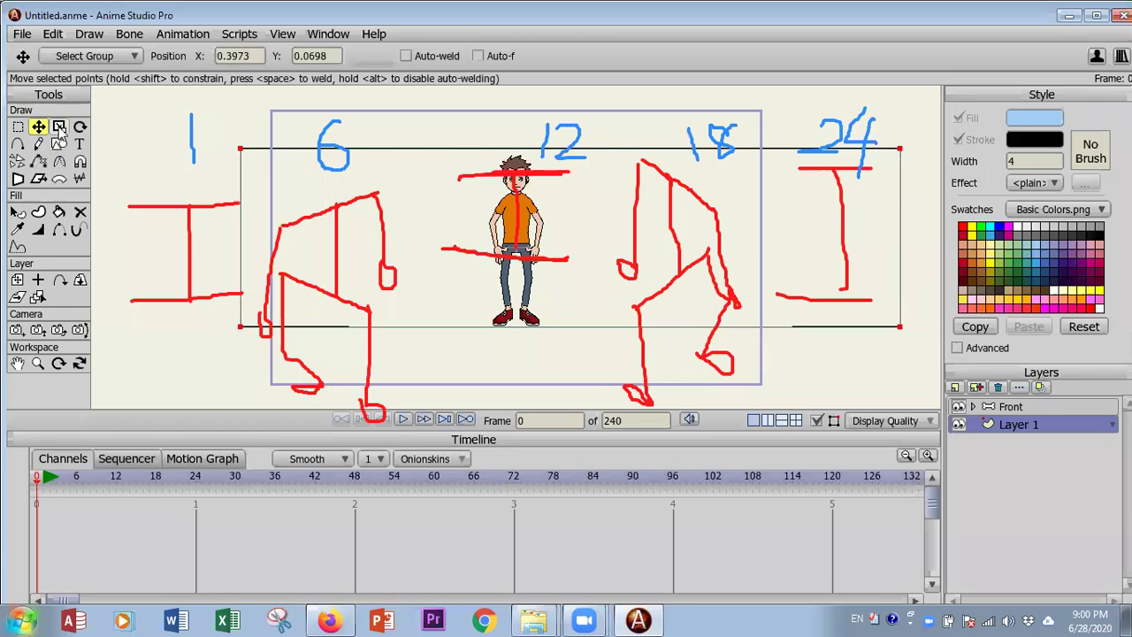
left_click(60, 127)
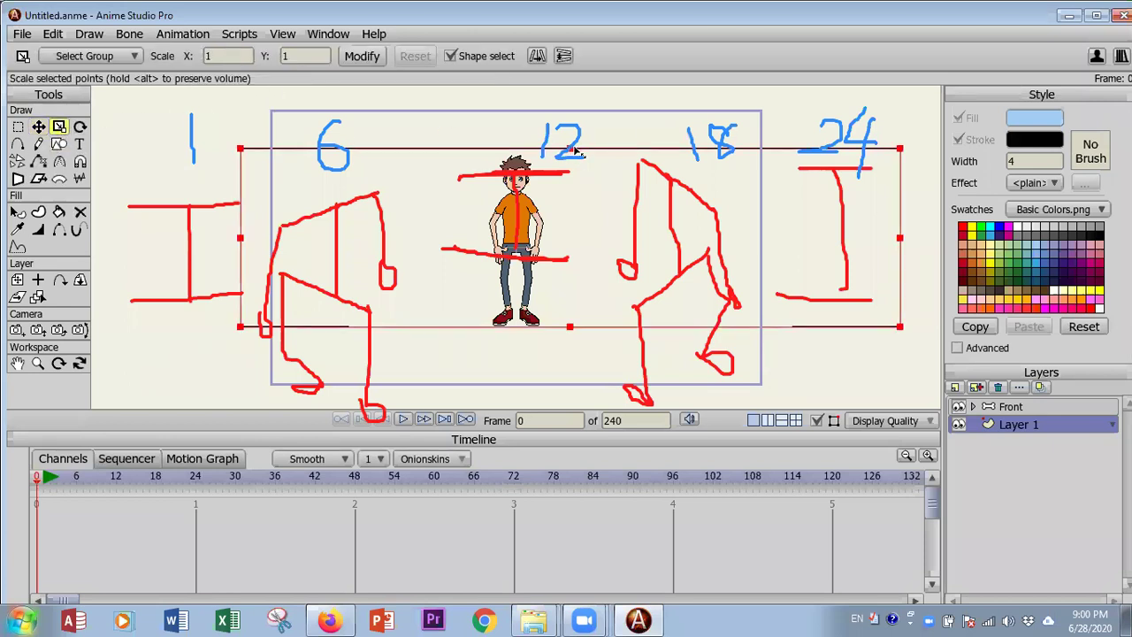
left_click_drag(576, 152, 577, 159)
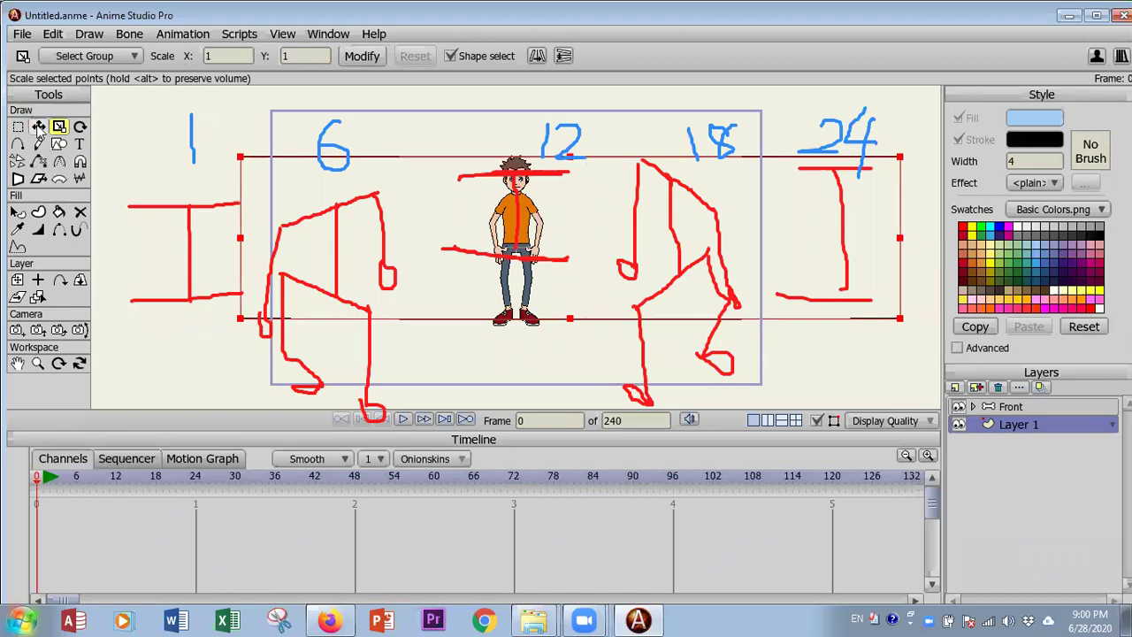
left_click(38, 127)
left_click_drag(257, 235, 245, 233)
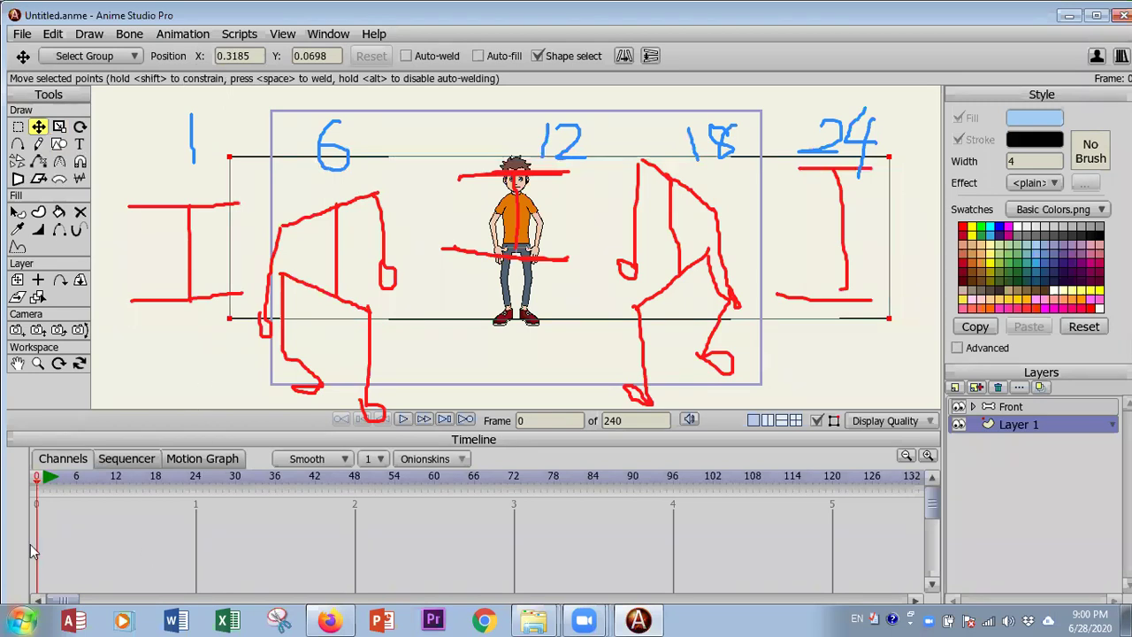
Make the Front bone layer active again with the boy in the frame 6 pose.
left_click(1043, 408)
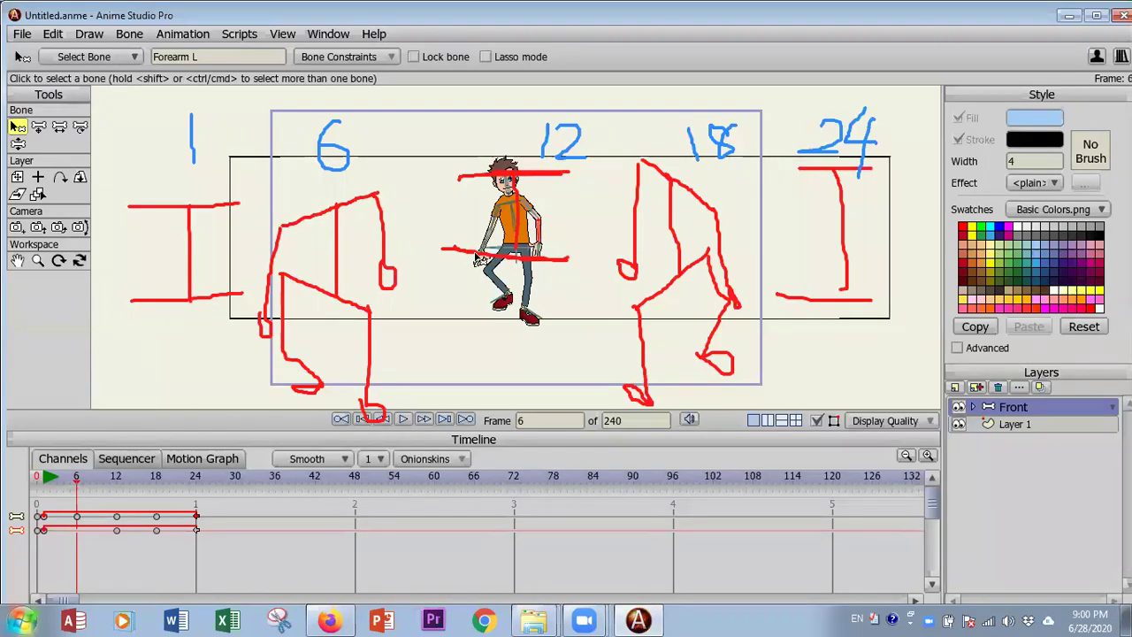
Try to shift the entire Front layer slightly upward at frame 6 with the Transform Layer tool.
left_click(17, 177)
mouse_move(395, 235)
left_mouse_down()
mouse_move(411, 174)
mouse_move(412, 232)
mouse_move(401, 227)
left_mouse_up()
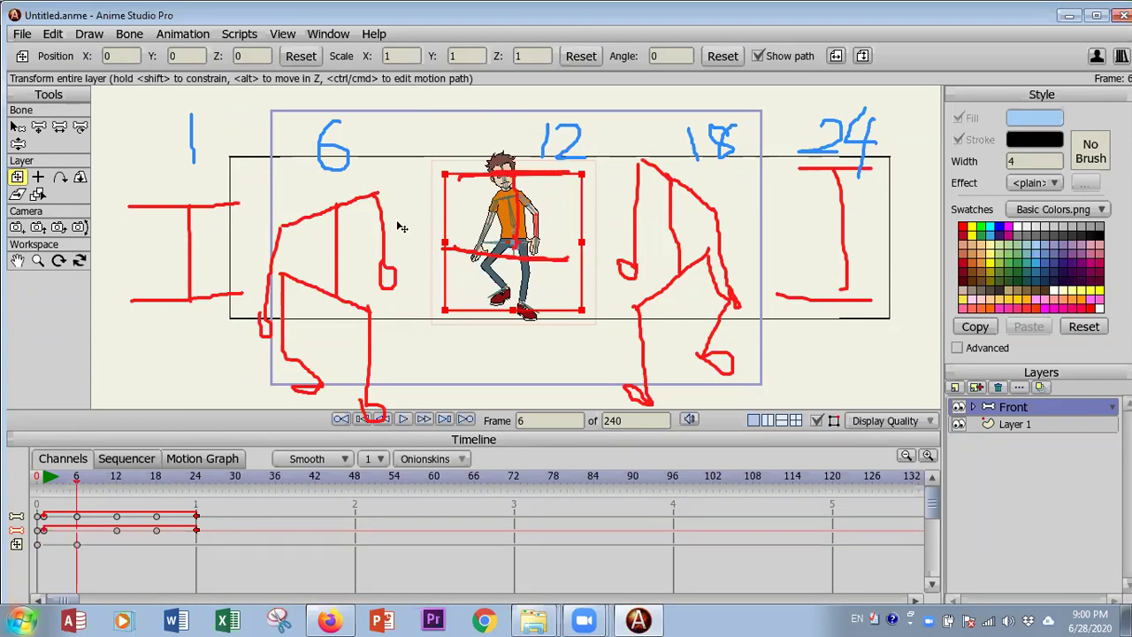
key("ctrl+z")
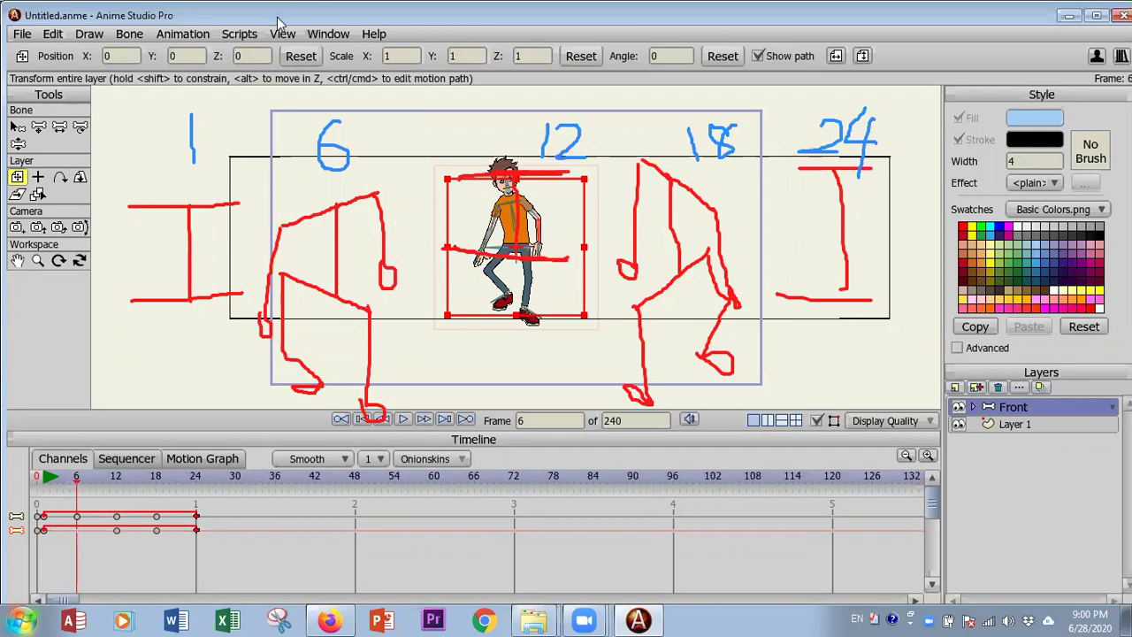
At frame 1, nudge the torso bone with Translate Bone so the top of the head meets the upper guide line.
left_click(39, 129)
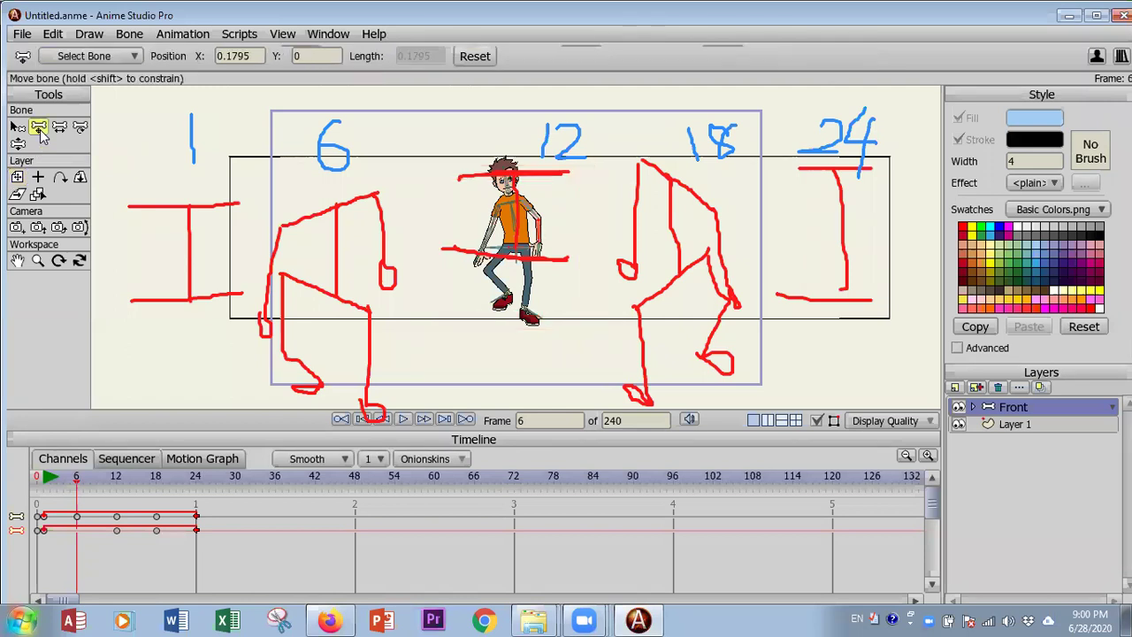
left_click(46, 481)
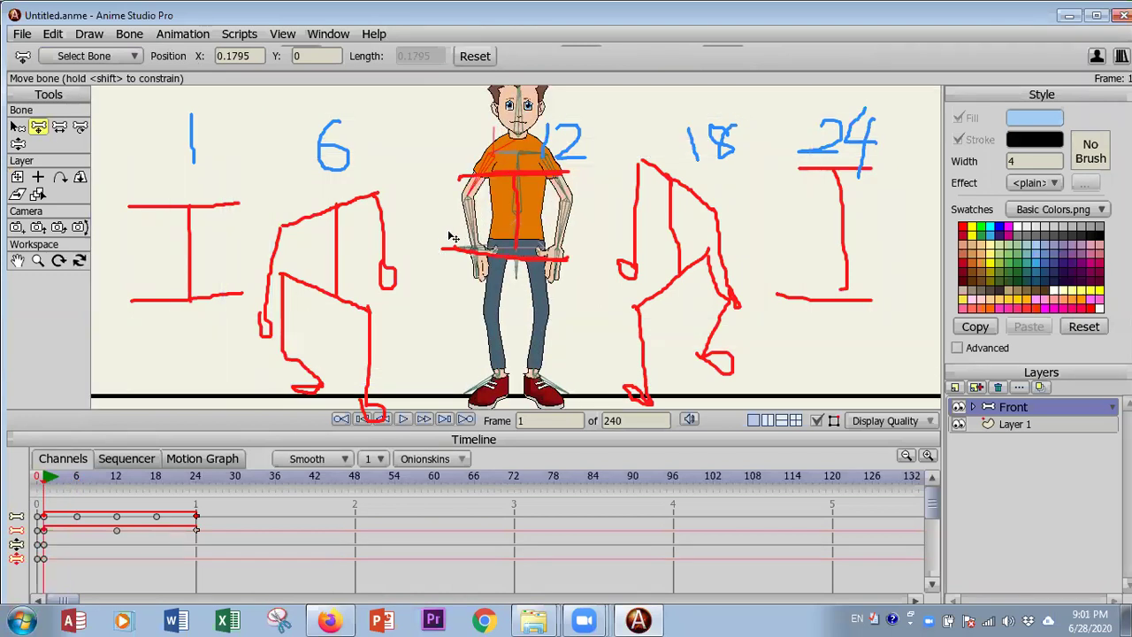
key("ctrl+z")
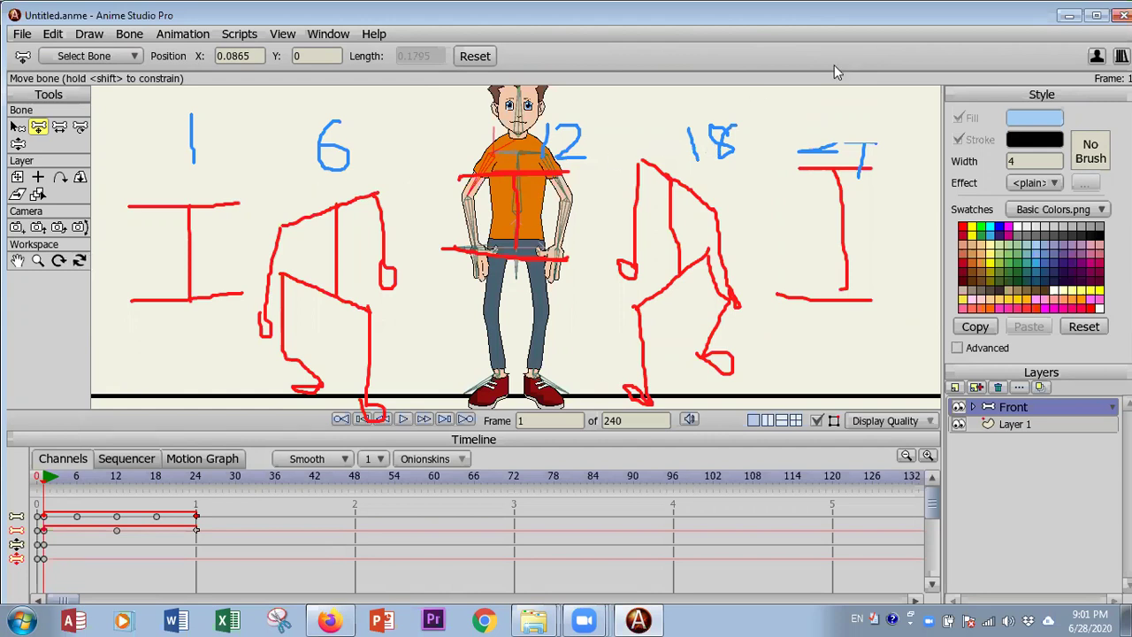
scroll(344, 256, "up", 2)
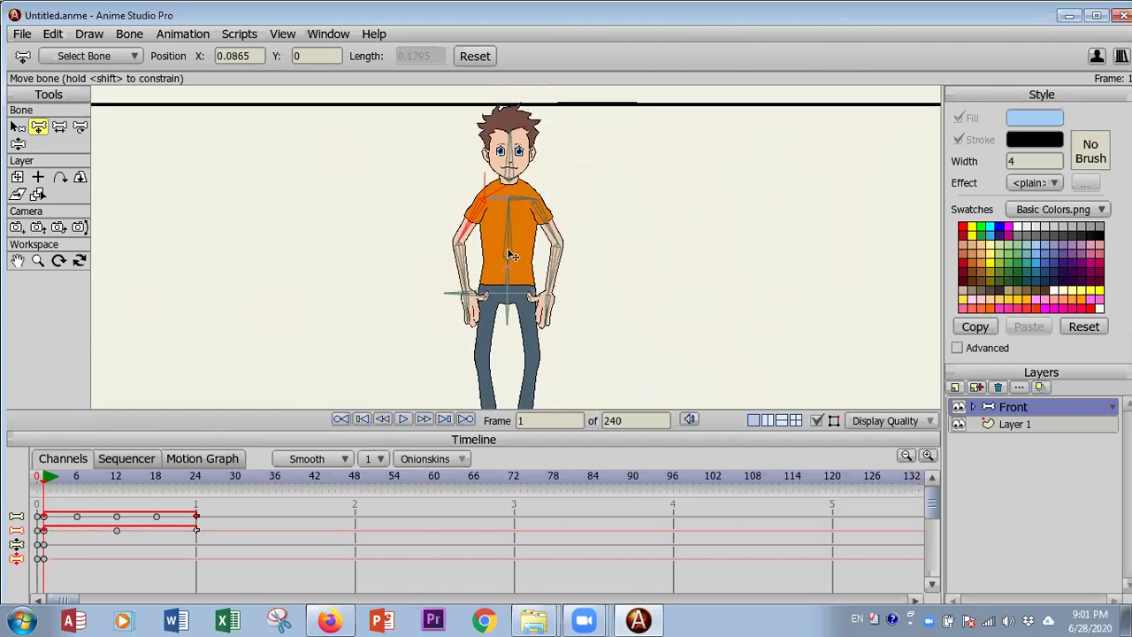
left_click_drag(403, 257, 399, 304)
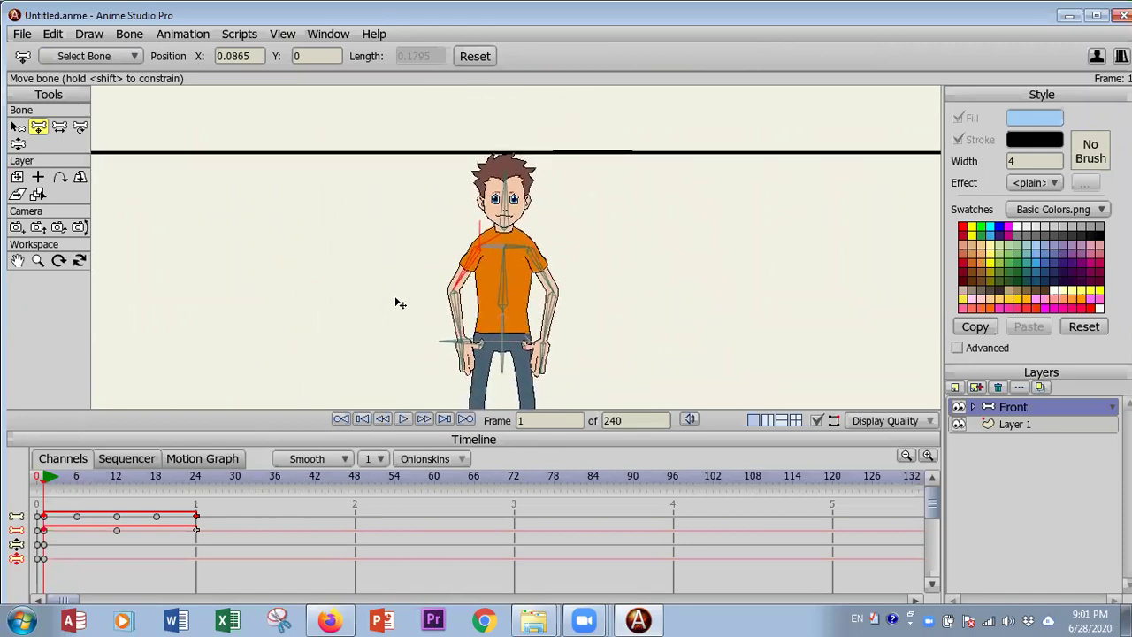
left_click(509, 284)
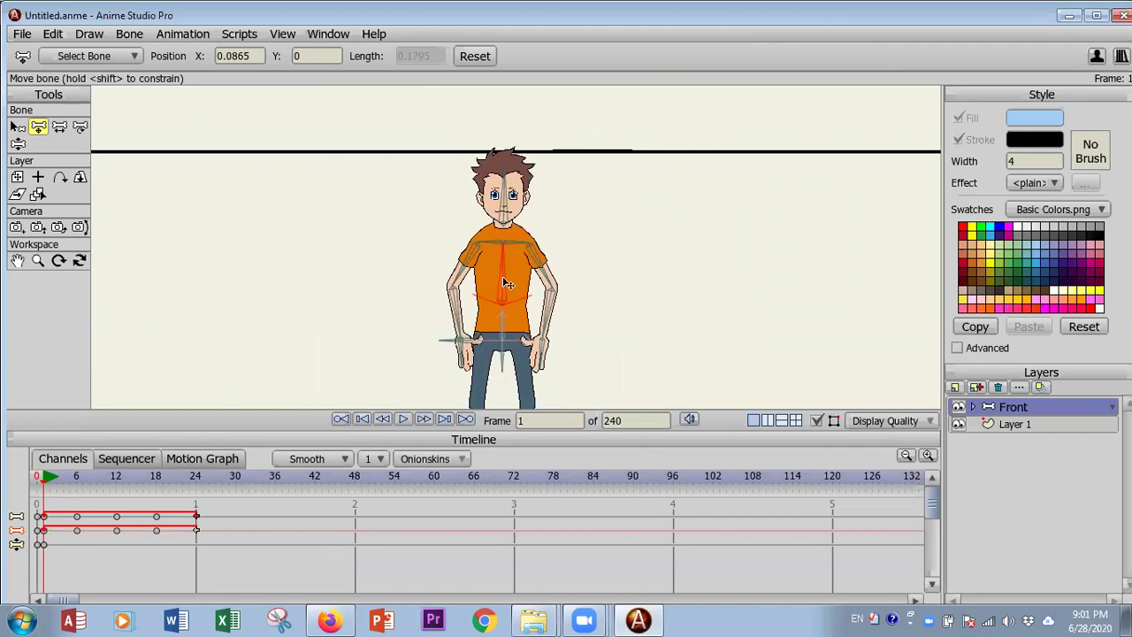
left_click_drag(509, 285, 509, 284)
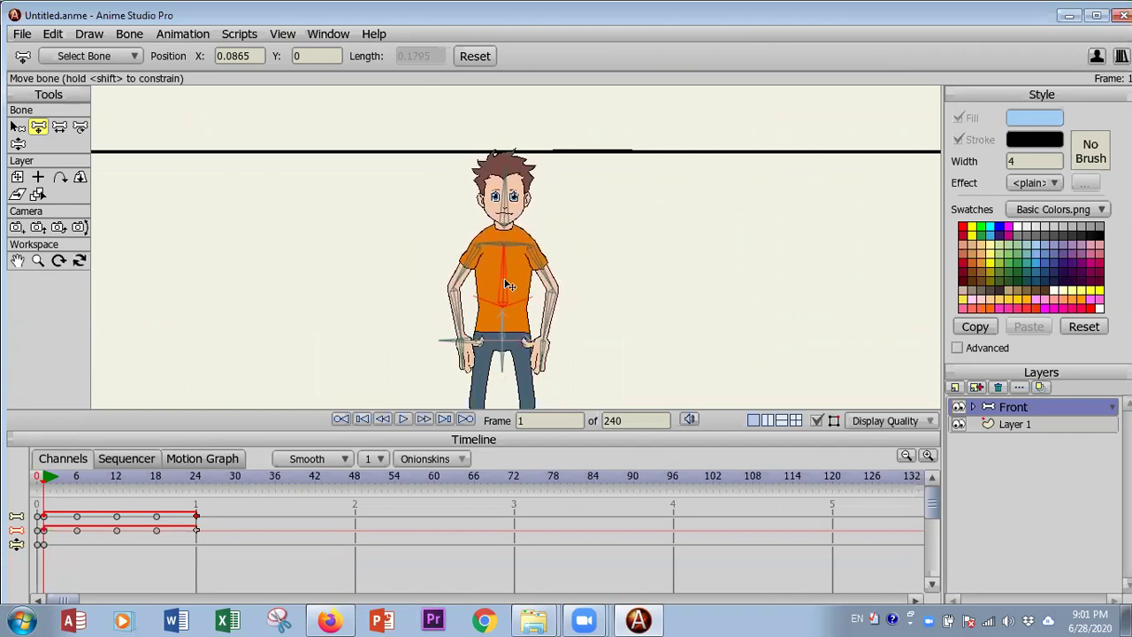
At frame 6, move the torso bone up slightly so the head rises just above the upper guide line.
left_click(77, 484)
left_click(77, 484)
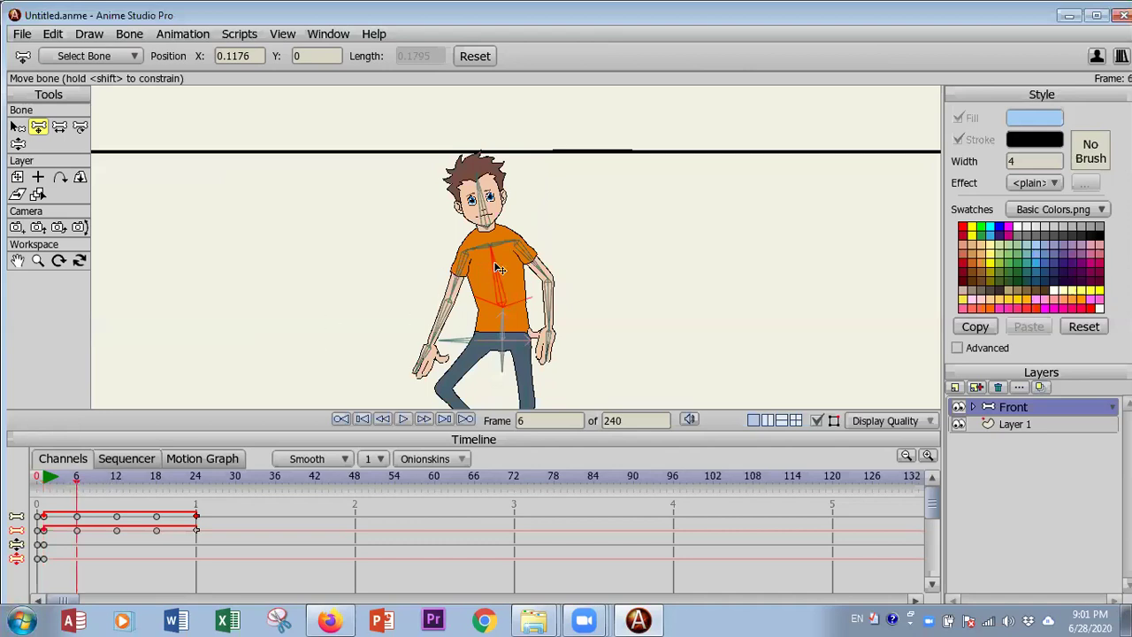
left_click_drag(494, 267, 496, 263)
left_click_drag(482, 215, 480, 216)
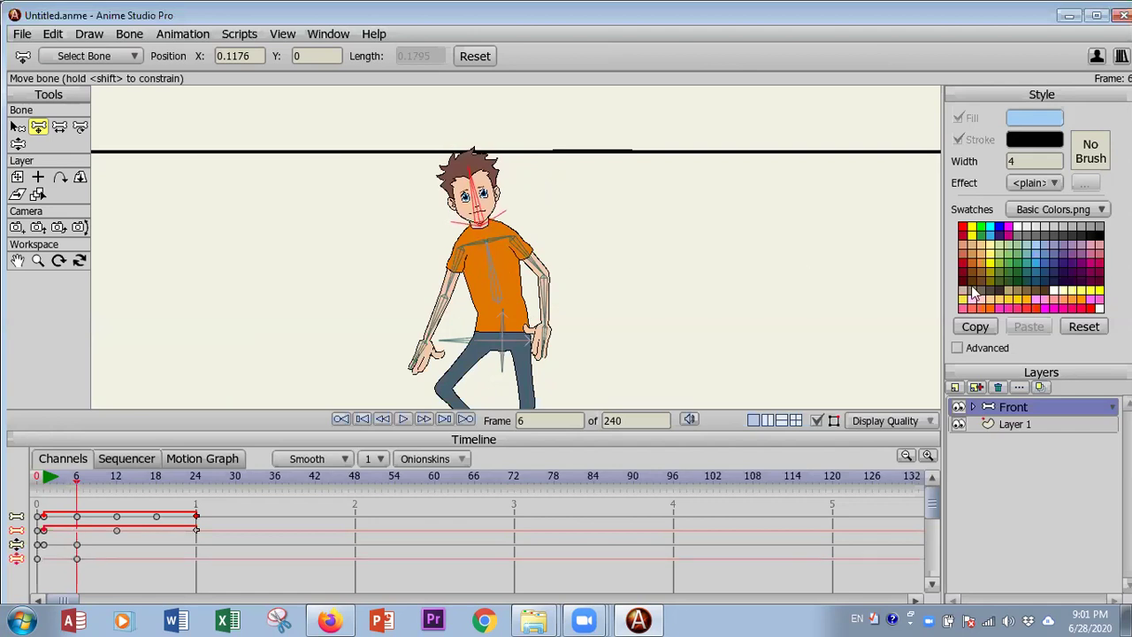
left_click(497, 276)
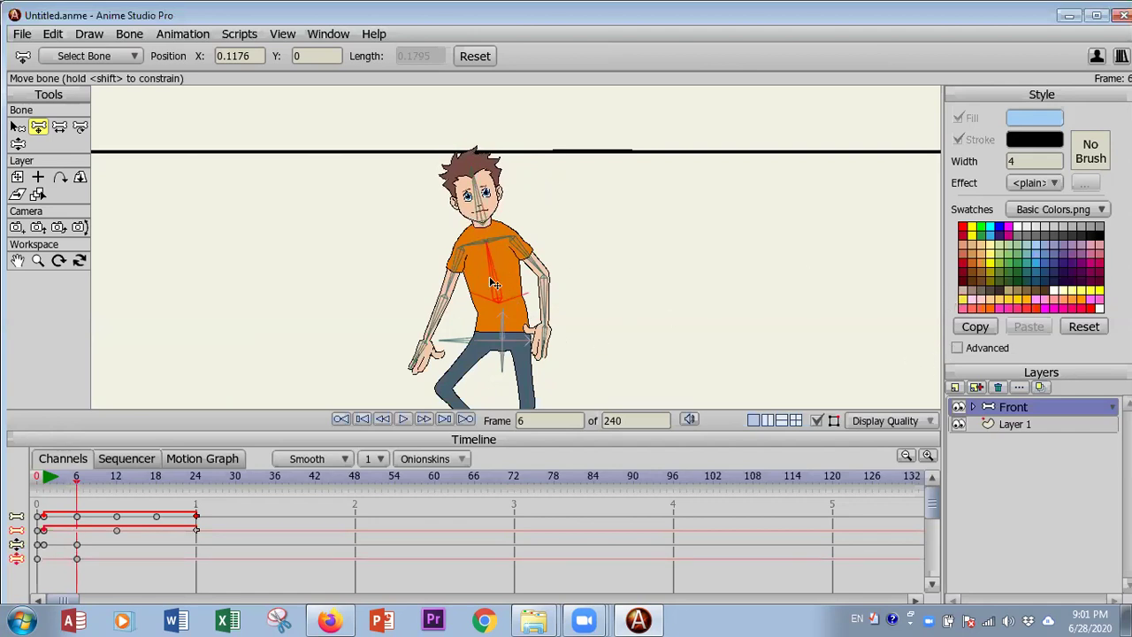
left_click_drag(494, 283, 498, 277)
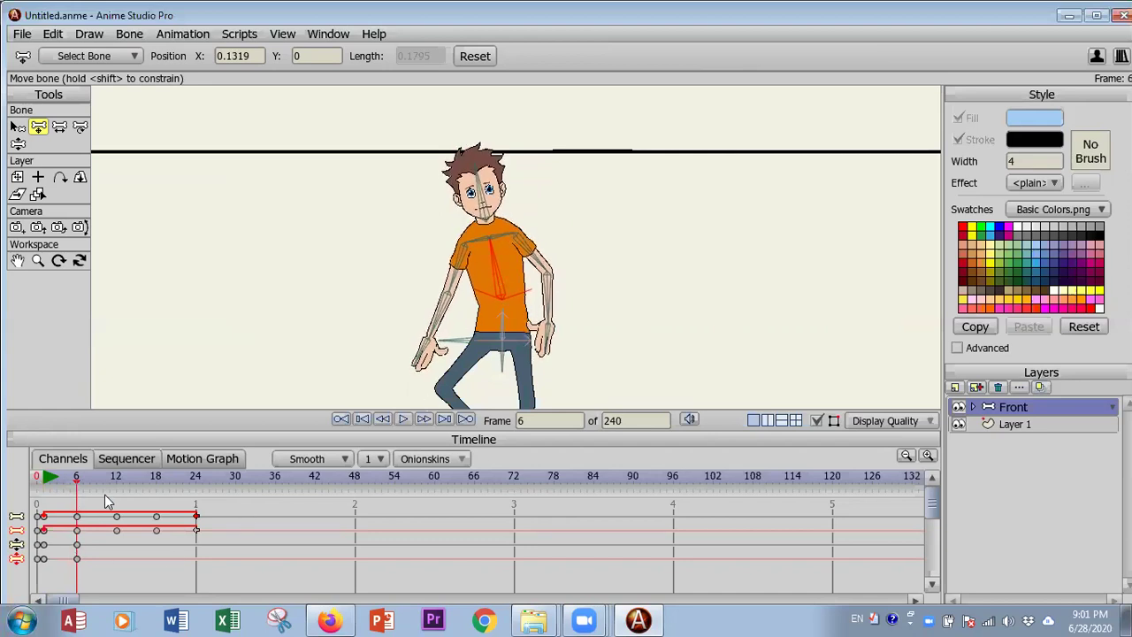
Copy the bone translation keyframes from frame 6 to frame 18, and all frame 1 keyframes to frames 24 and 12.
left_click_drag(97, 570, 64, 552)
left_click(156, 482)
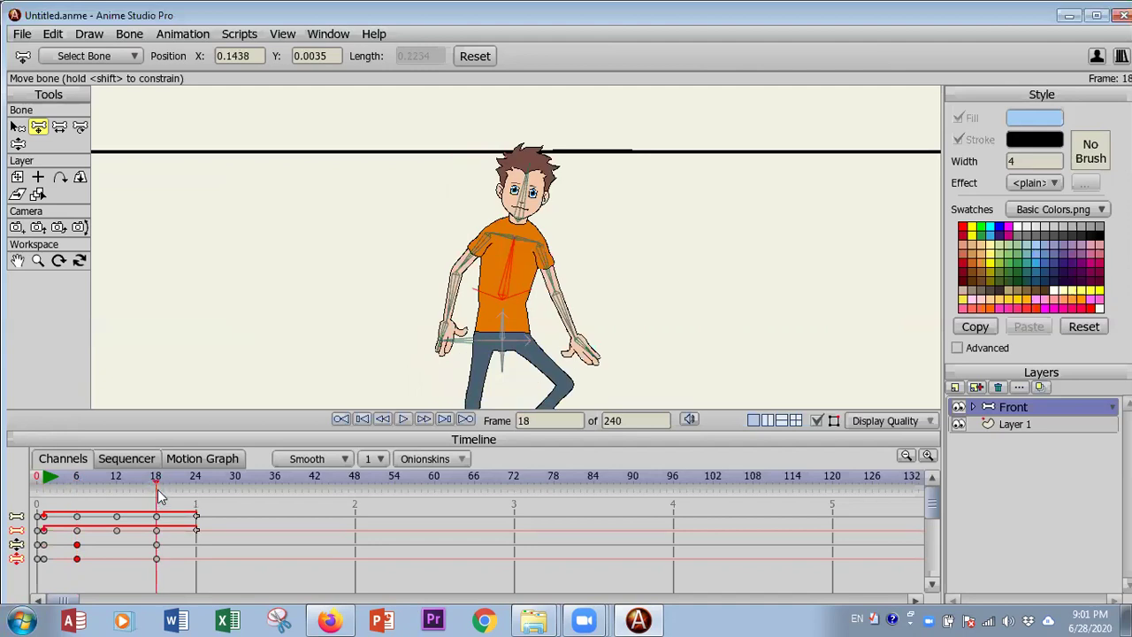
left_click_drag(50, 569, 55, 536)
left_click_drag(50, 575, 52, 505)
key("ctrl+v")
left_click(196, 482)
key("ctrl+v")
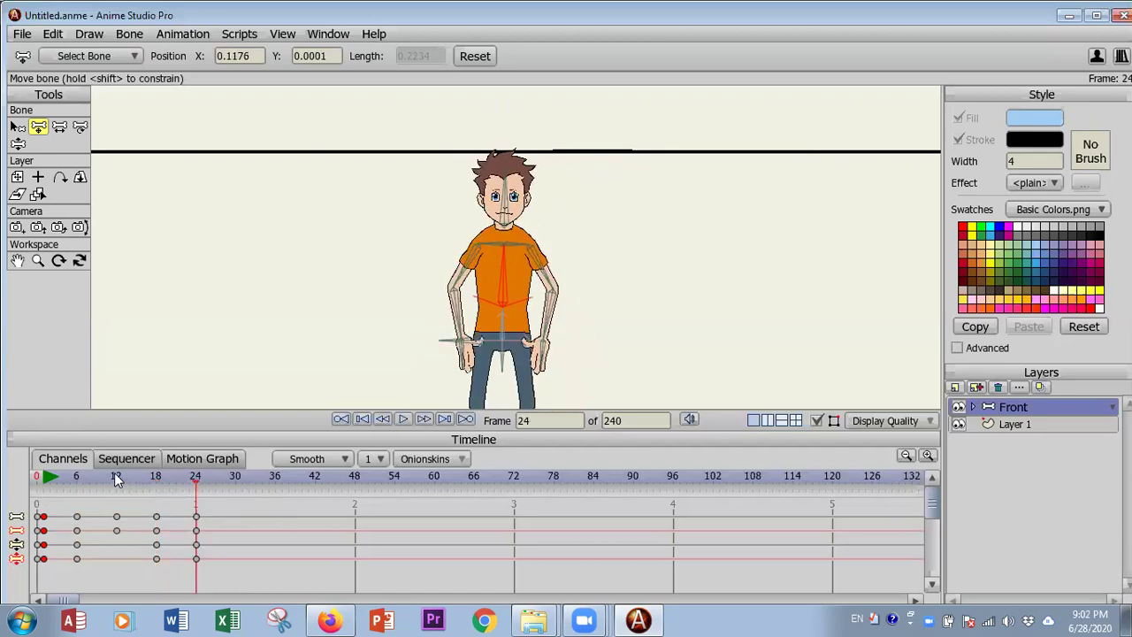
left_click(115, 476)
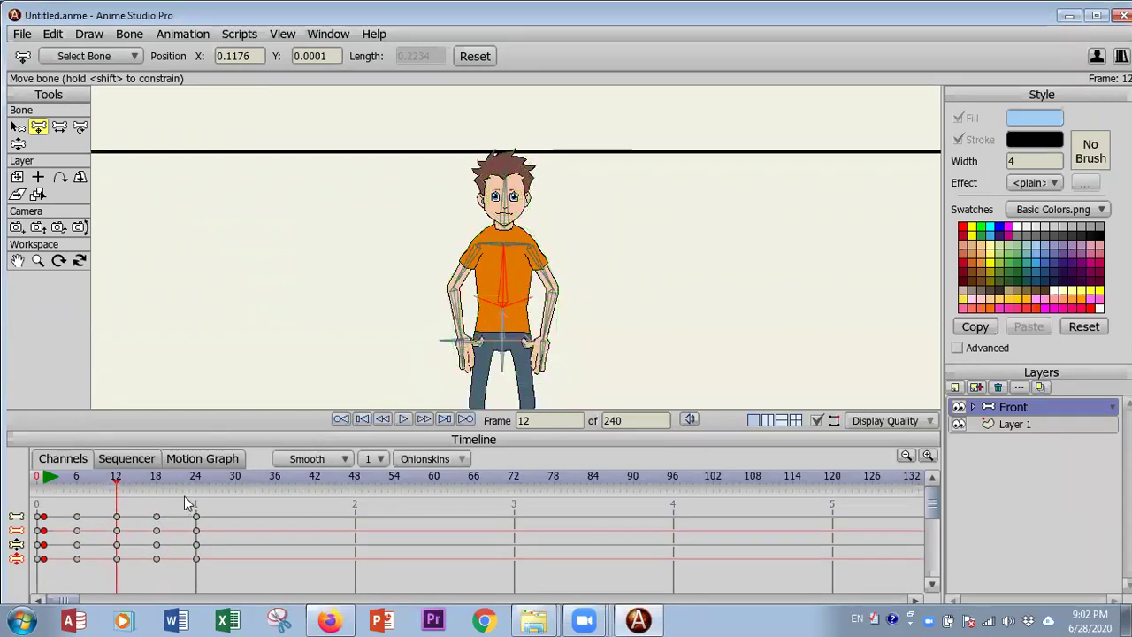
Set all frame 24 keyframes to Cycle interpolation with an absolute return to frame 1.
left_click_drag(188, 509, 212, 580)
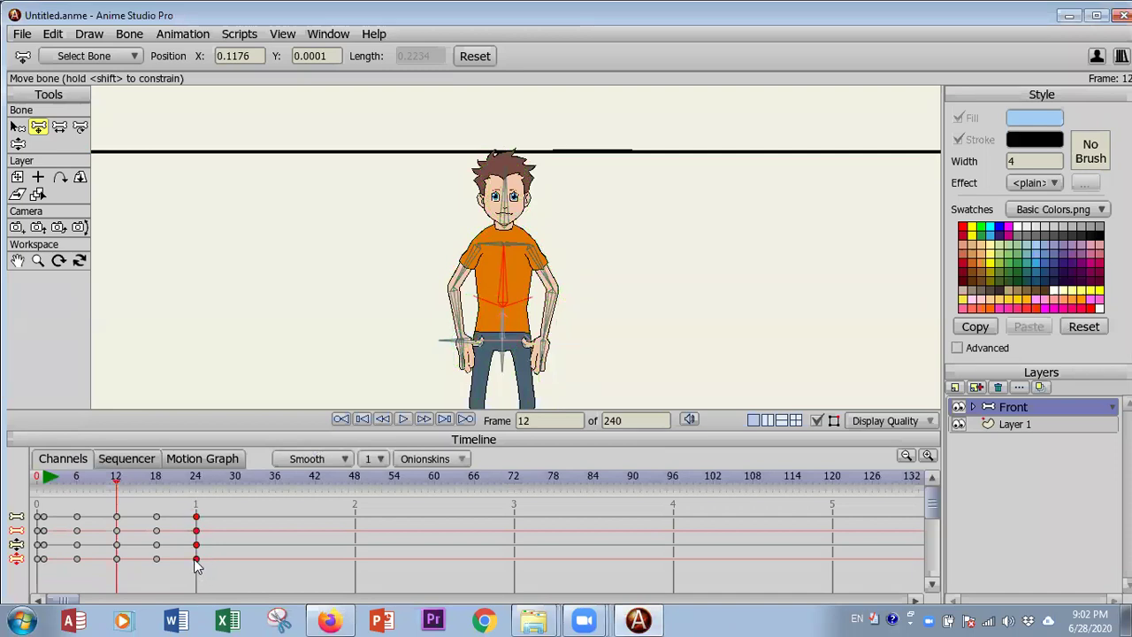
right_click(194, 559)
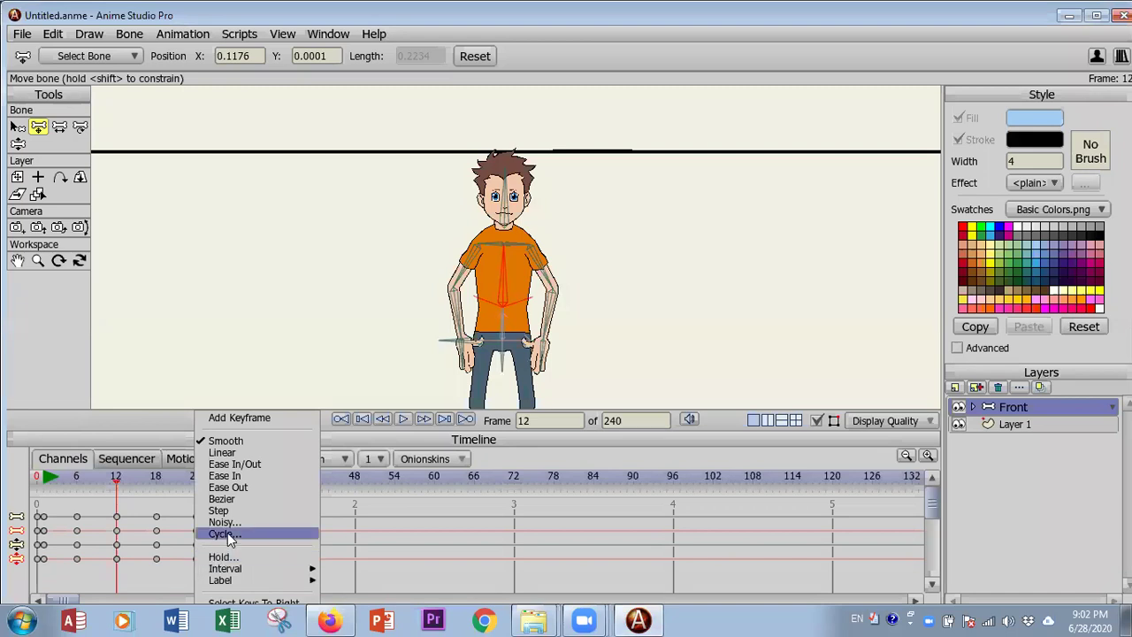
left_click(225, 534)
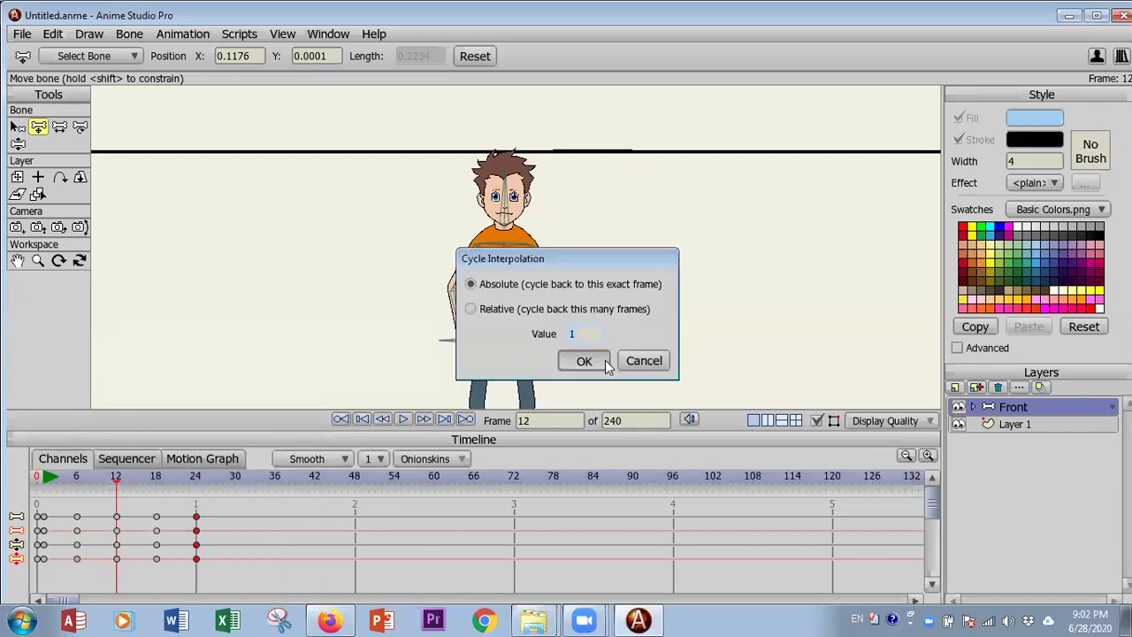
left_click(605, 360)
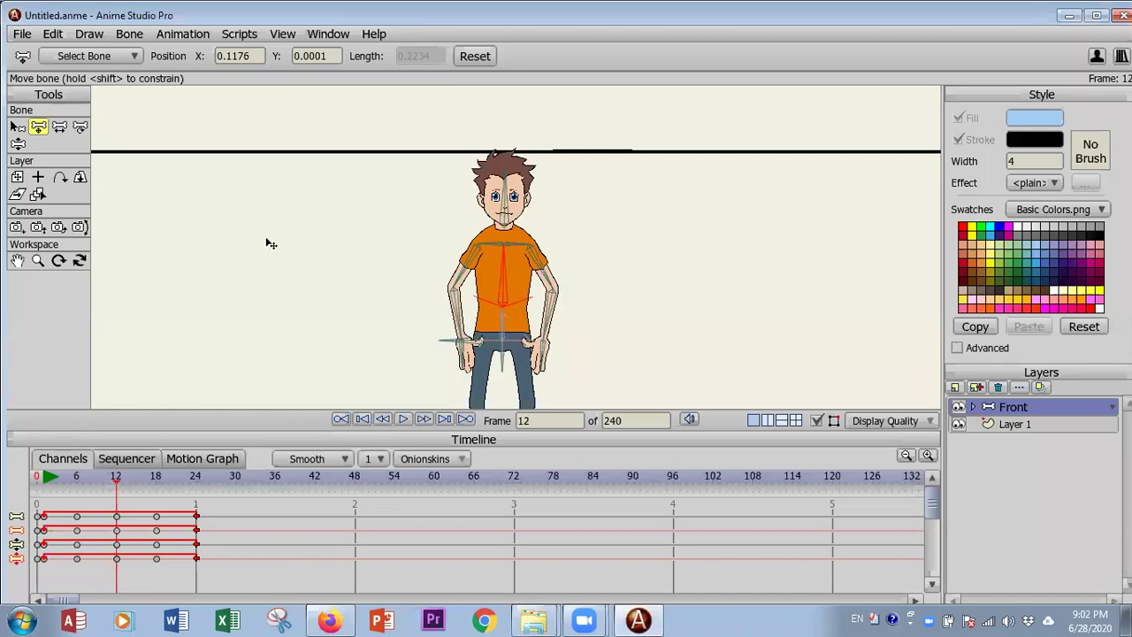
Play the animation with the whole figure and guide rectangle in view to check the up-and-down body motion.
scroll(274, 270, "down", 3)
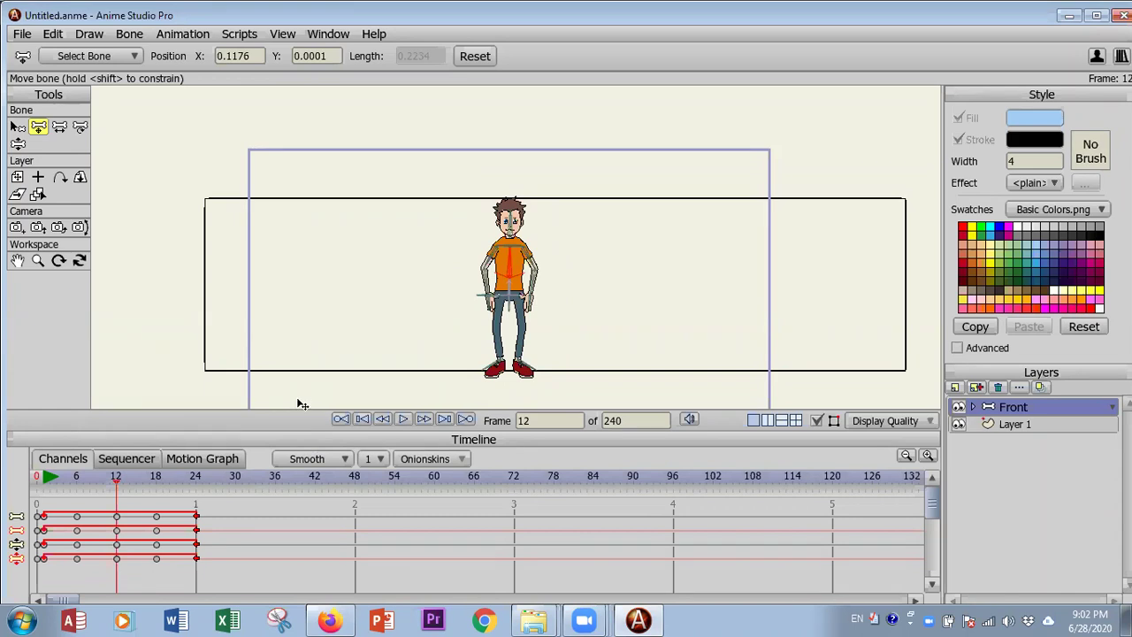
left_click(403, 420)
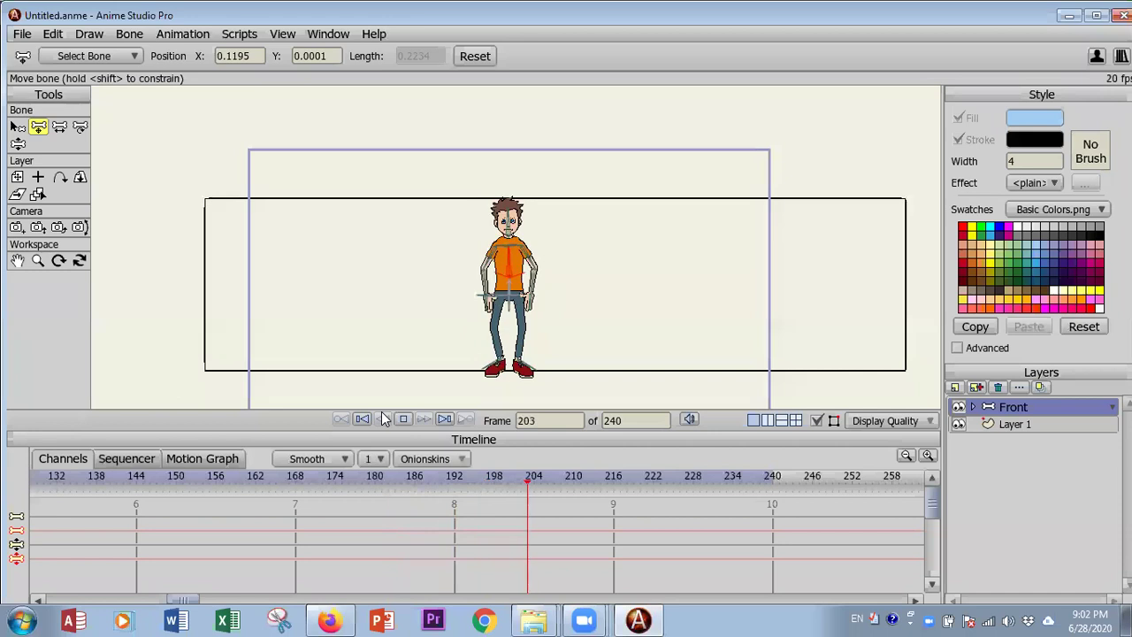
left_click(383, 419)
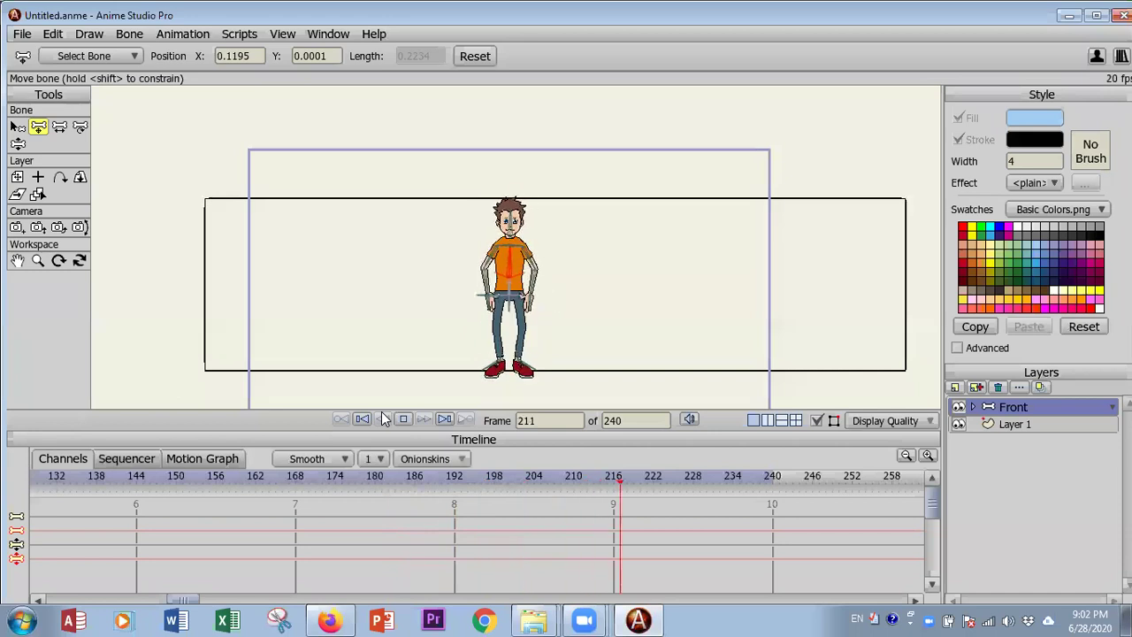
left_click(383, 419)
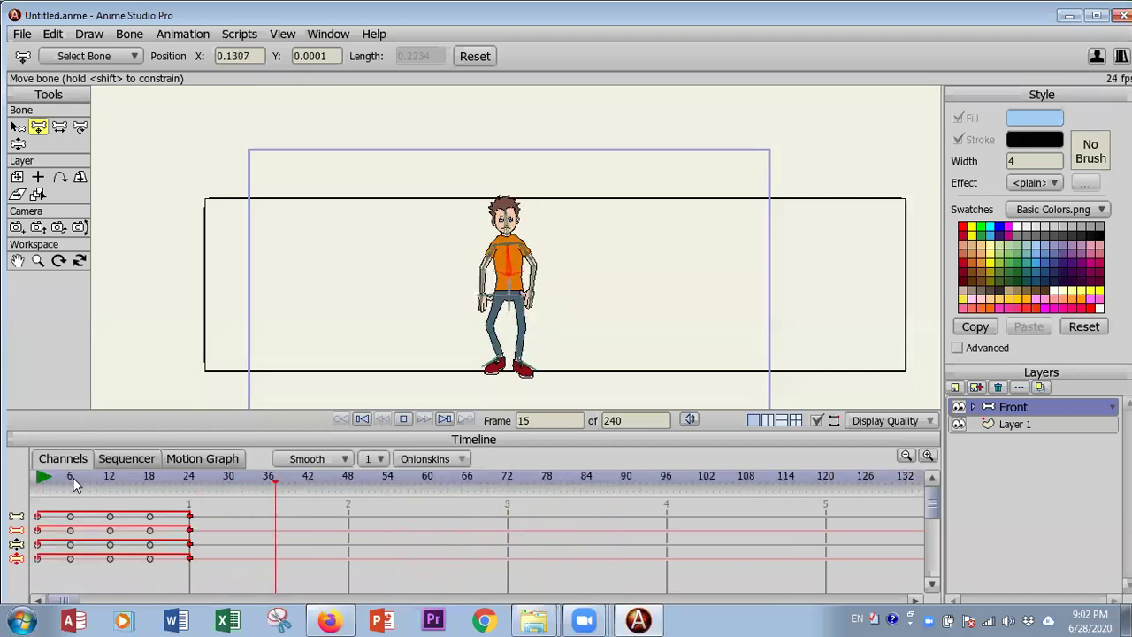
At frame 6, rotate the arm on the raised-leg side inward, closer to the body.
left_click(71, 478)
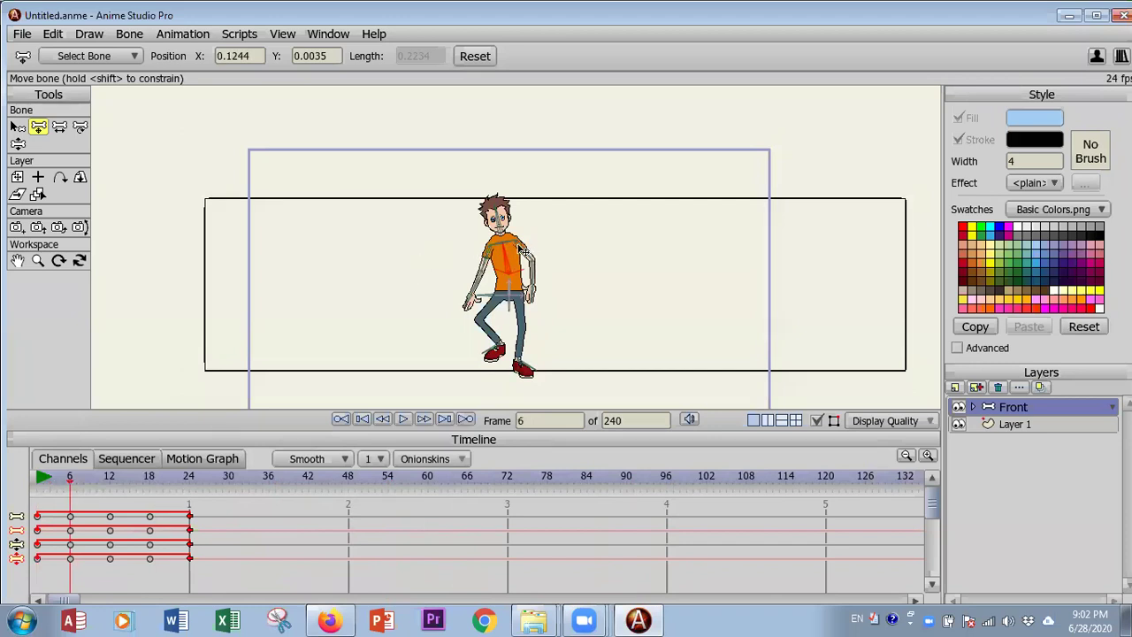
left_click(484, 287)
key("e")
left_click_drag(478, 301, 510, 246)
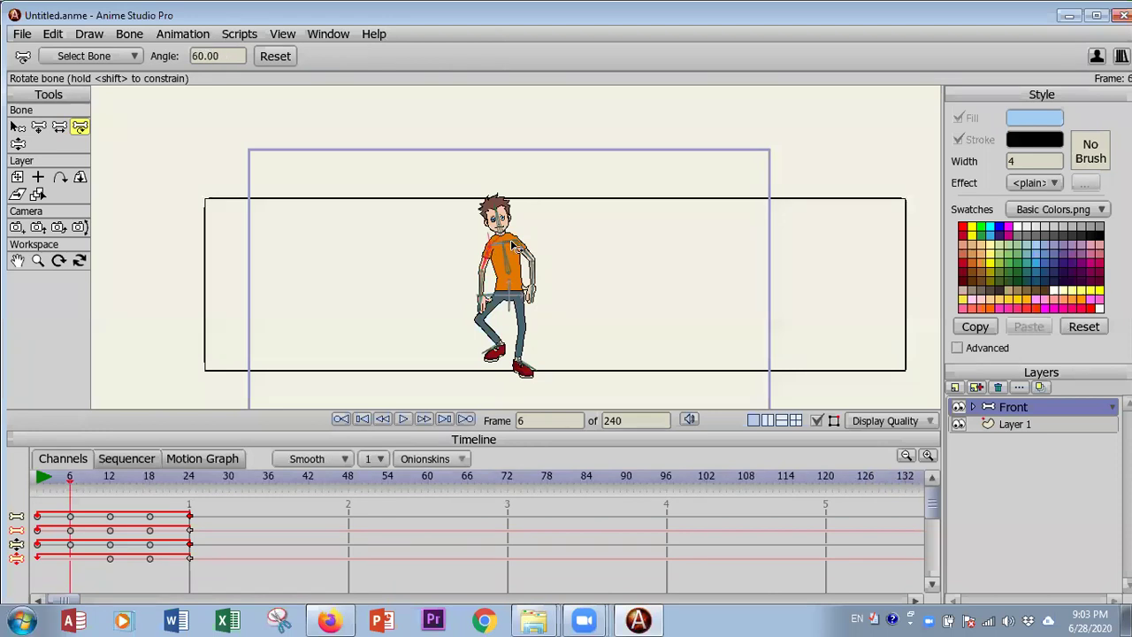
At frame 6, undo the last bone rotation, bend the standing-leg-side arm inward to the hip, and straighten the raised-leg-side arm.
key("ctrl+z")
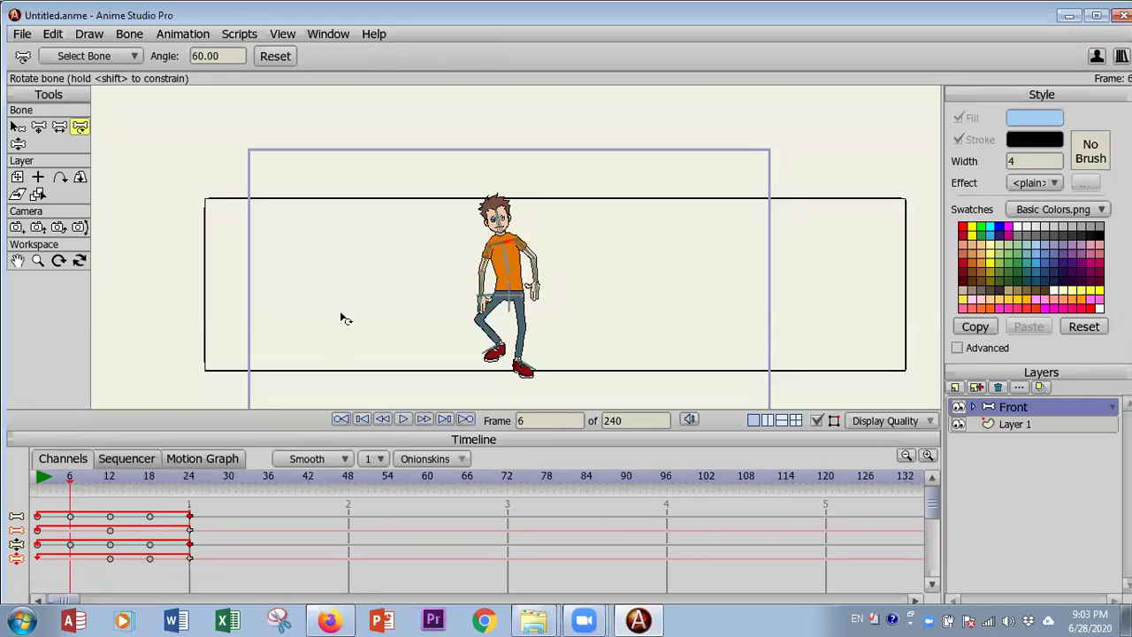
scroll(341, 319, "up", 5)
left_click_drag(501, 221, 535, 276)
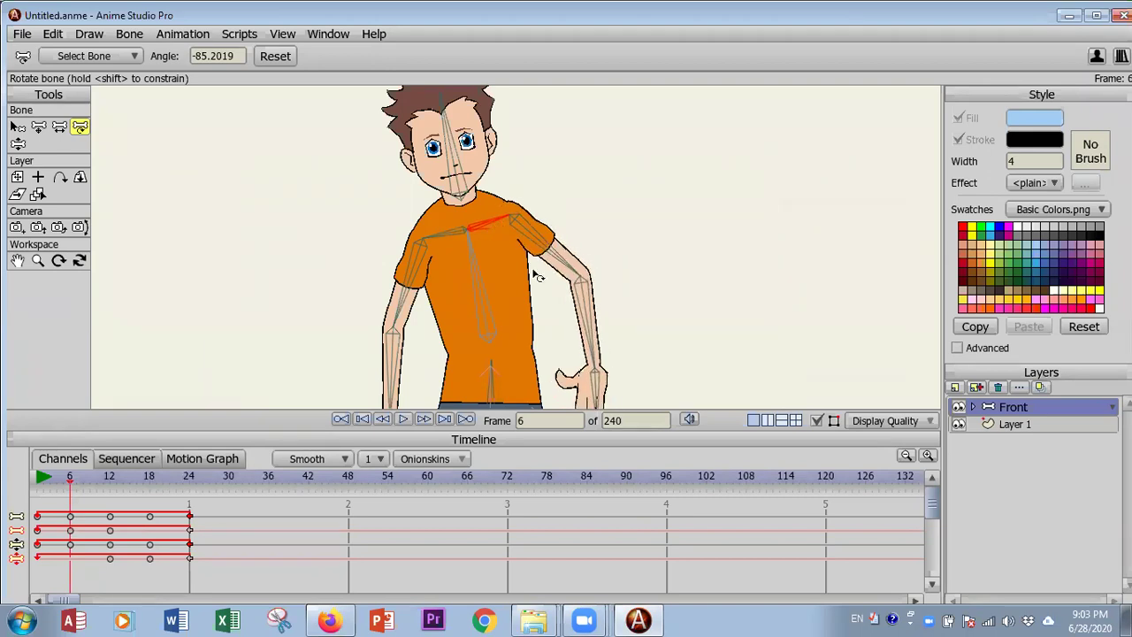
left_click_drag(574, 330, 585, 329)
scroll(260, 270, "down", 1)
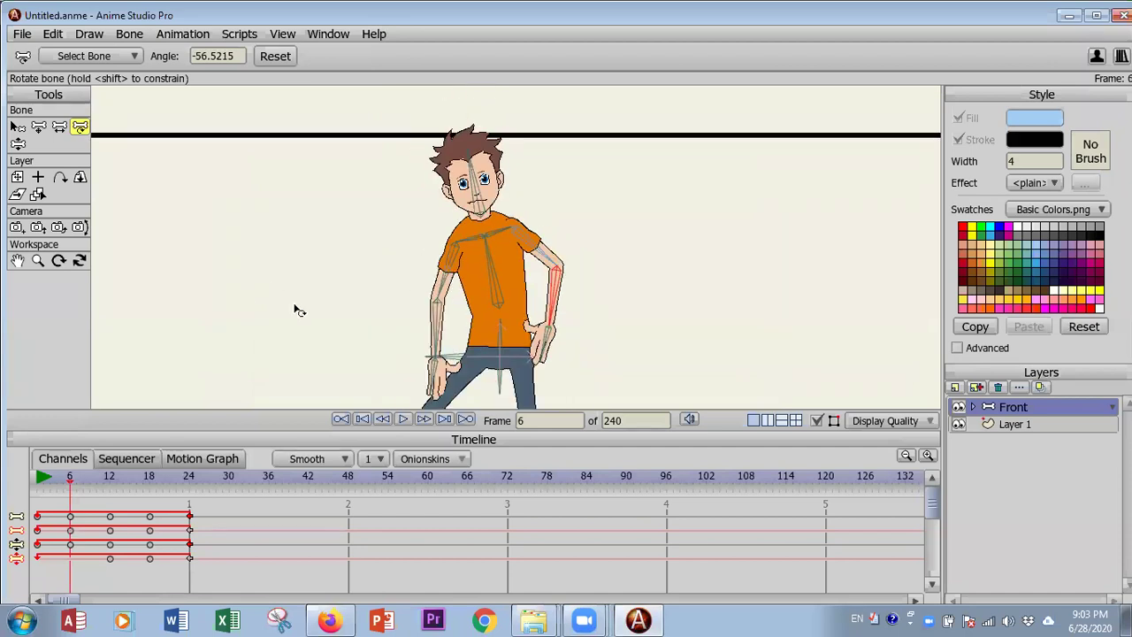
scroll(298, 309, "down", 1)
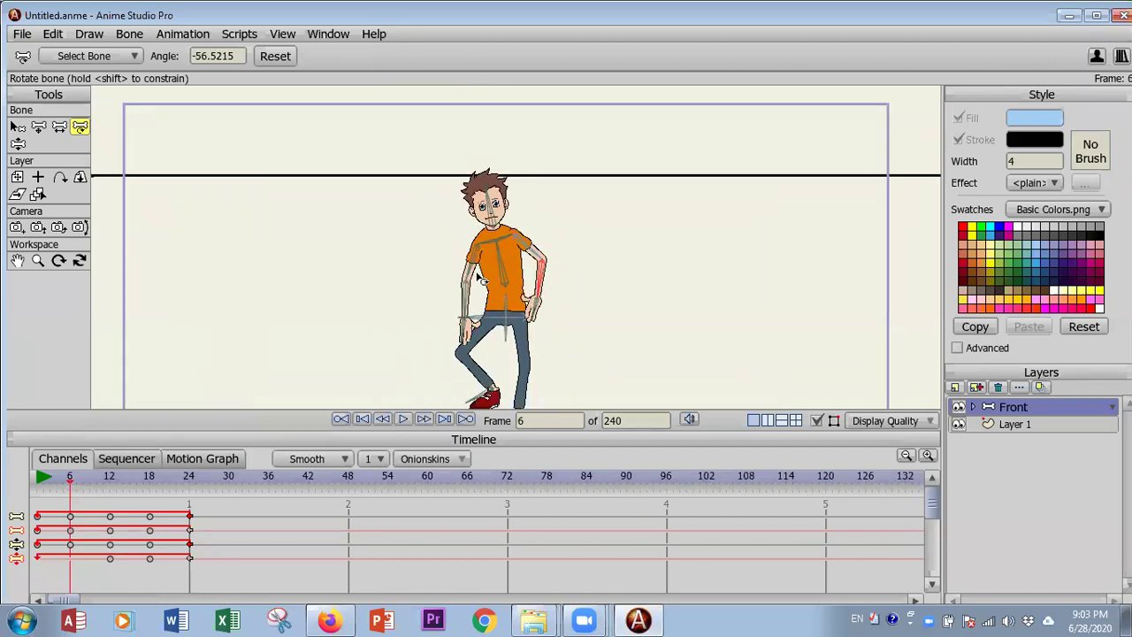
left_click(471, 300)
left_click_drag(459, 312, 466, 311)
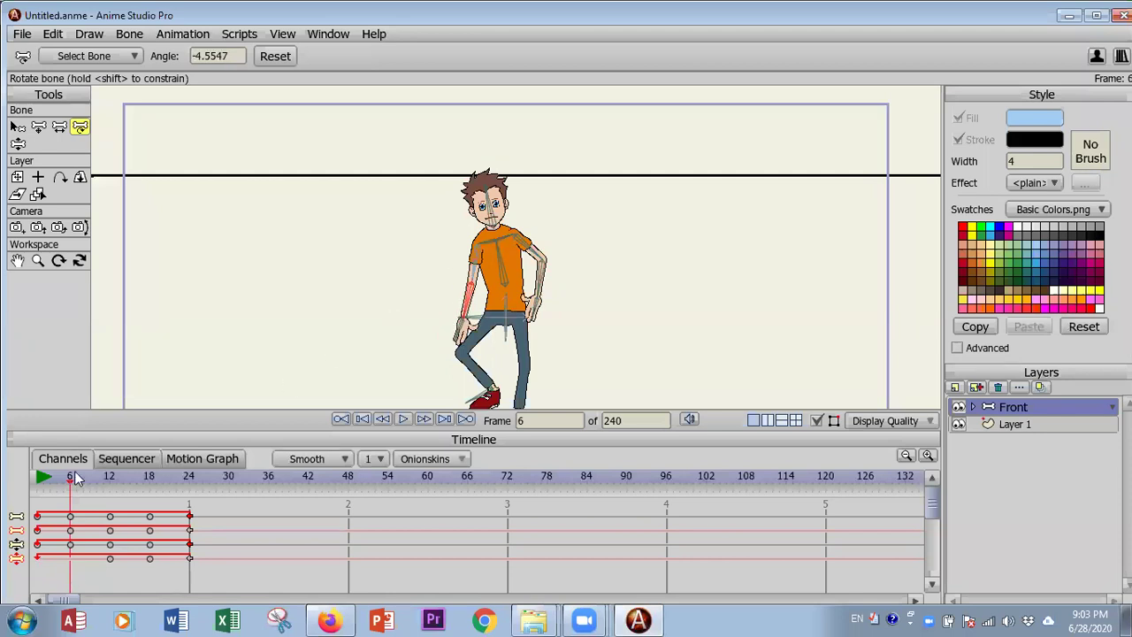
Turn on an onion skin for frame 6 and compare its arm pose with frame 18.
left_click(151, 478)
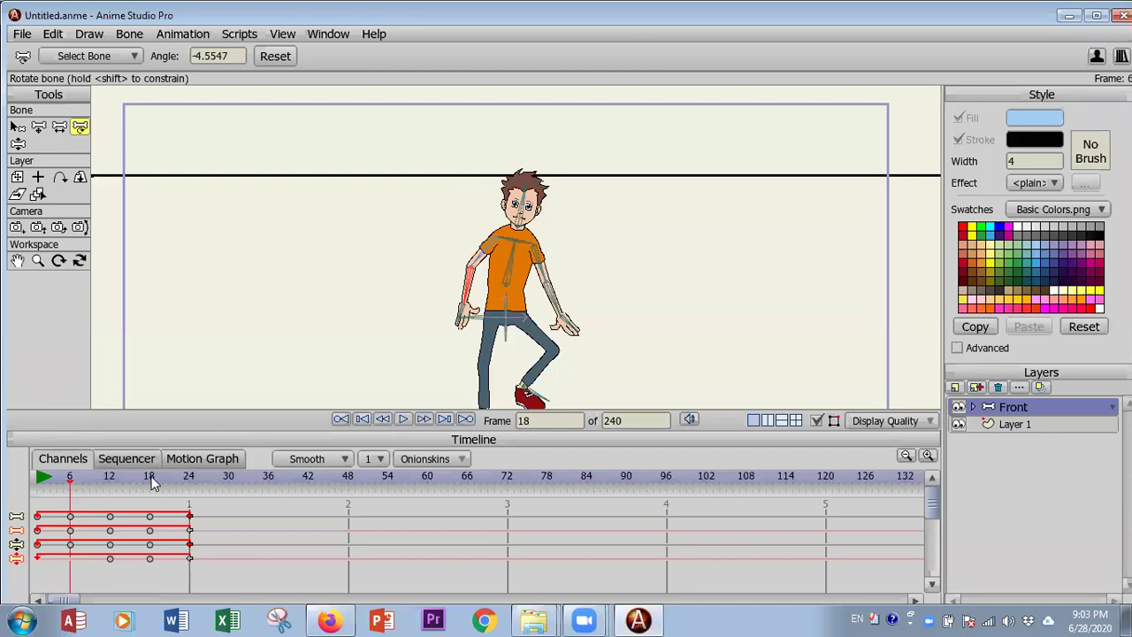
left_click(82, 490)
left_click_drag(75, 498, 77, 497)
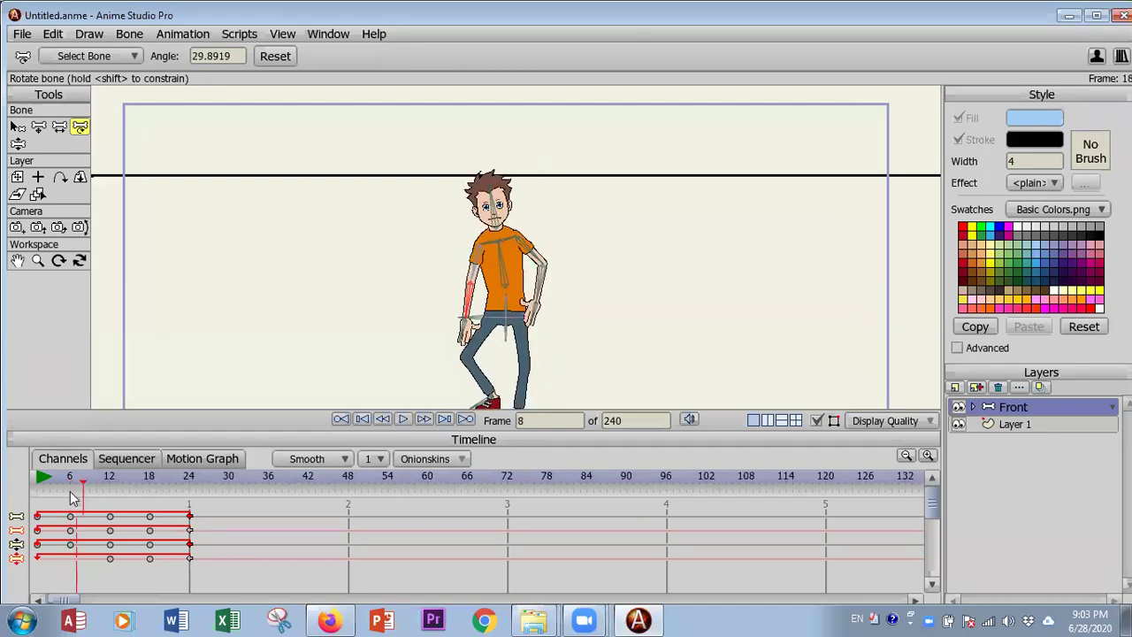
left_click(110, 491)
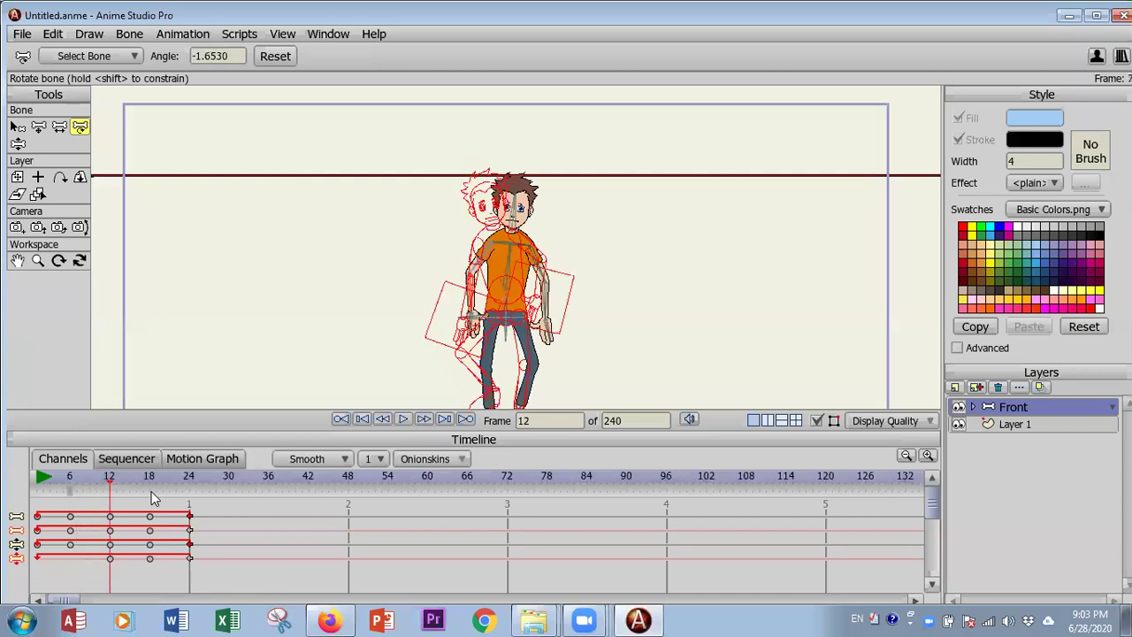
left_click(151, 493)
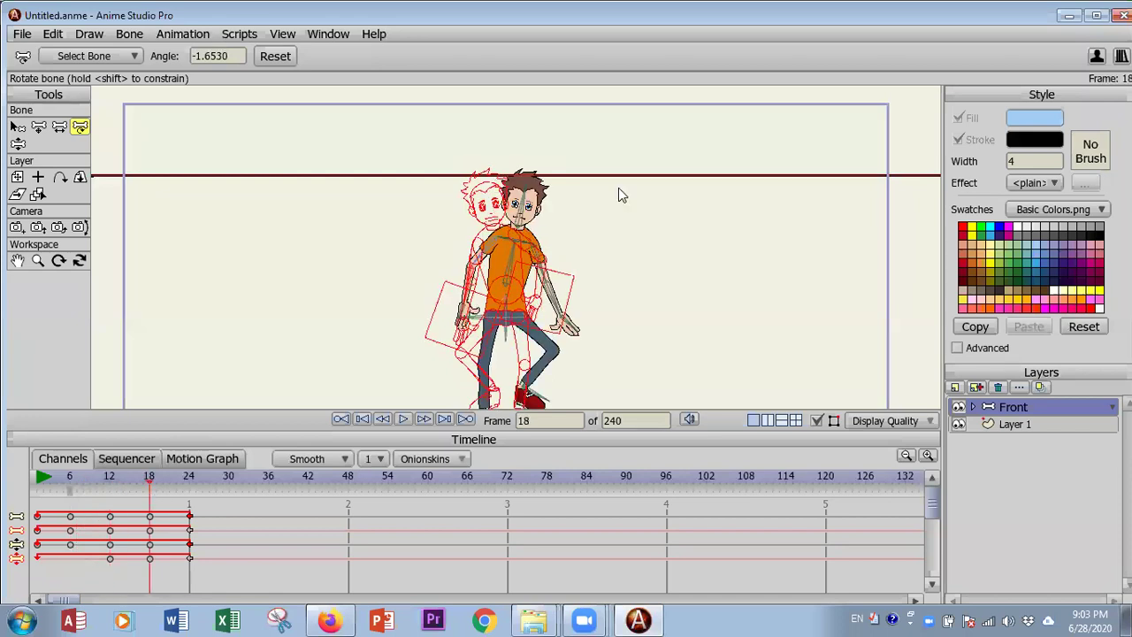
left_click(598, 286)
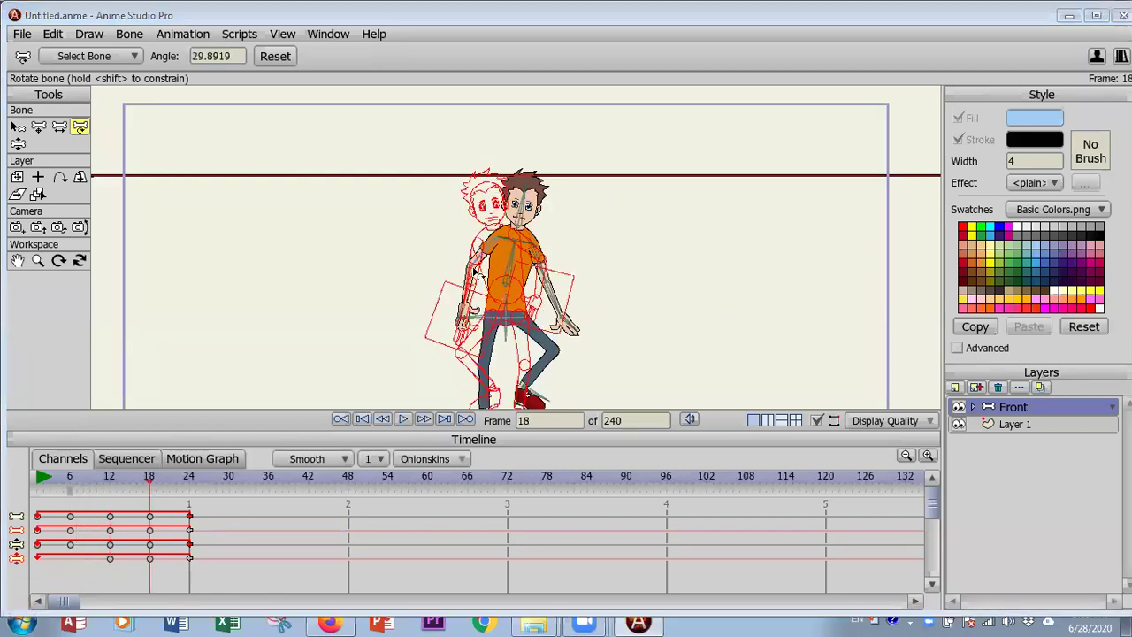
left_click(71, 475)
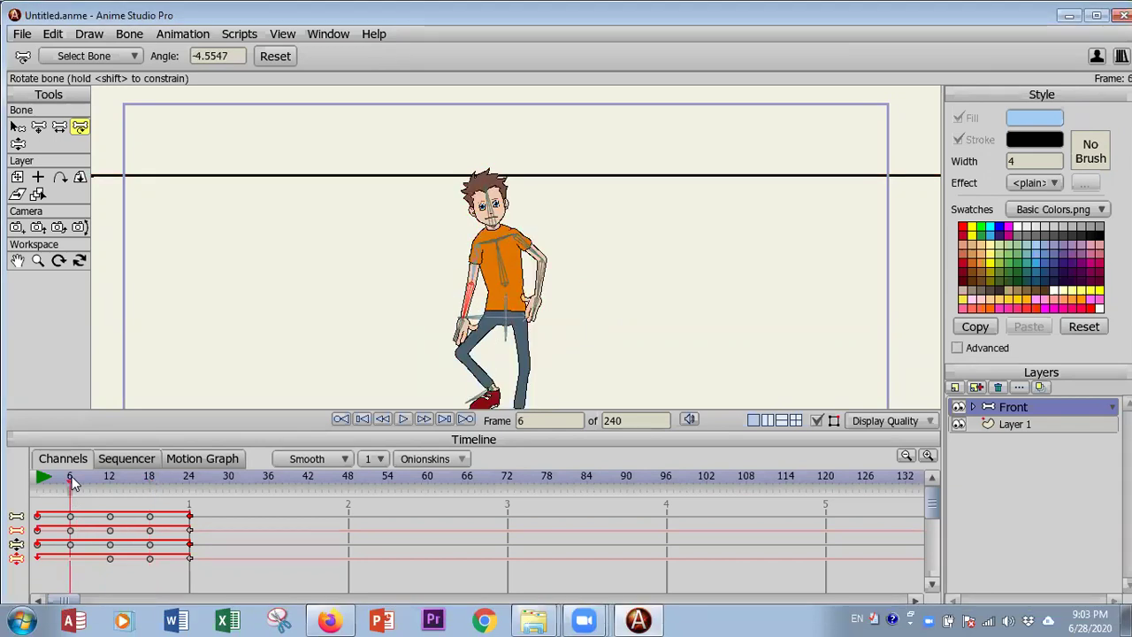
At frame 18, rotate both arms closer to the body so the pose mirrors the frame 6 onion skin.
left_click(149, 479)
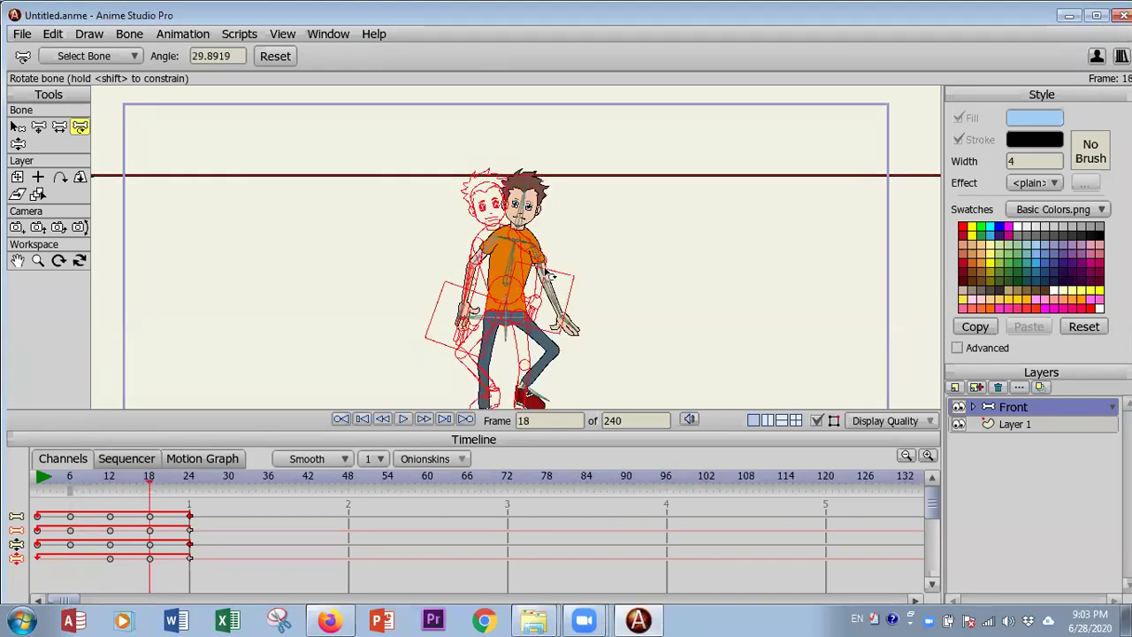
left_click_drag(542, 279, 537, 286)
left_click(506, 245)
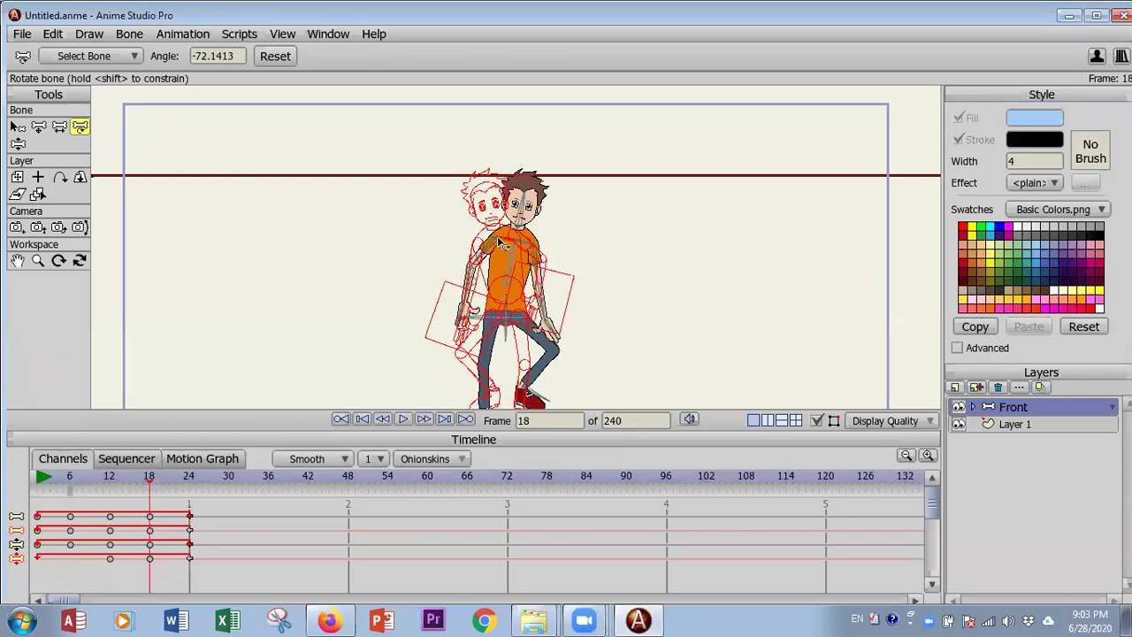
left_click(483, 260)
left_click(468, 309)
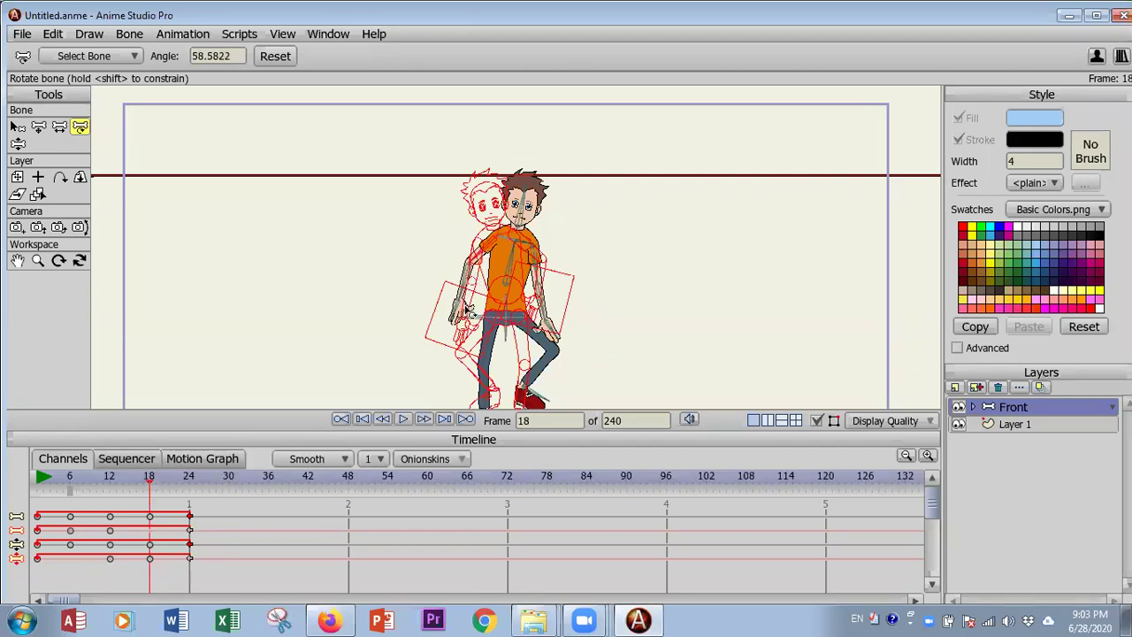
left_click_drag(486, 250, 470, 293)
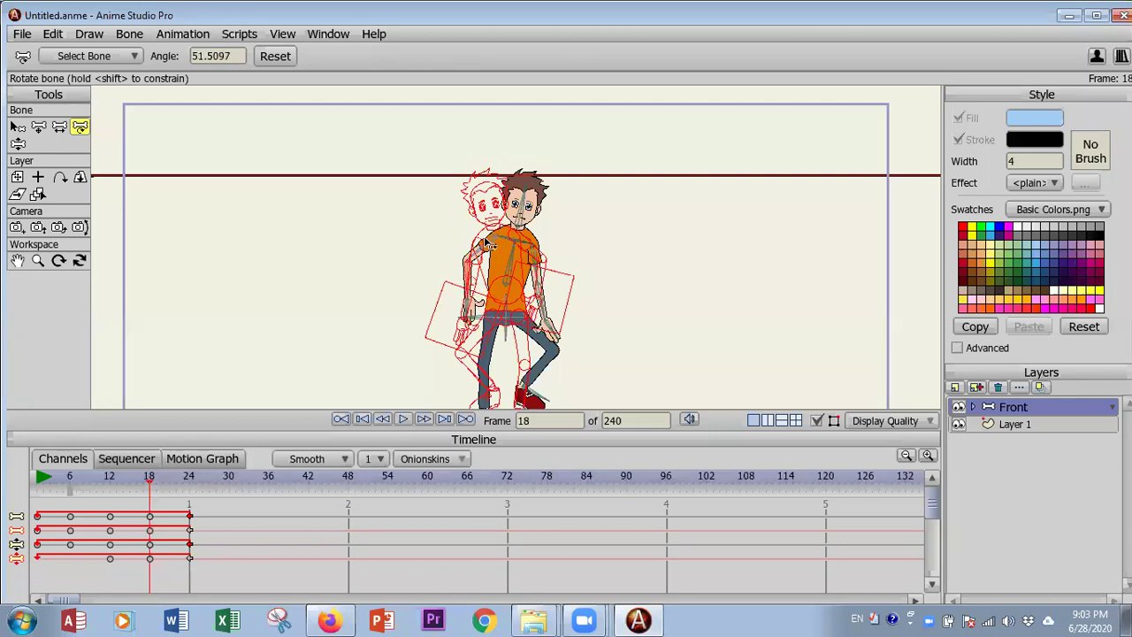
left_click_drag(486, 247, 465, 295)
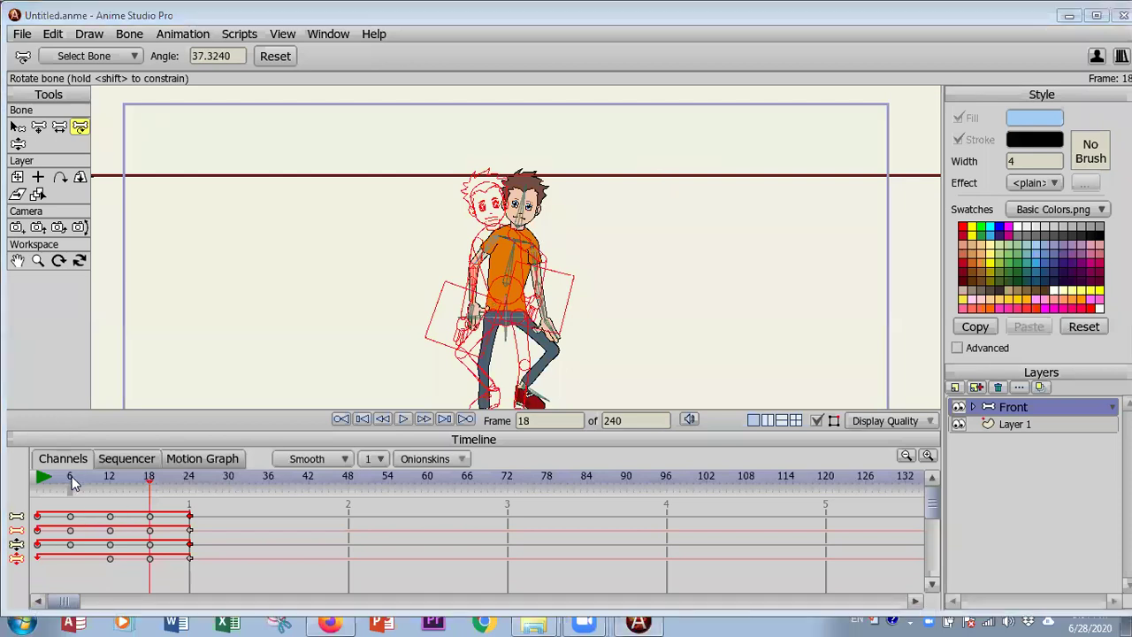
Play the walk cycle with the whole figure in view to check the arm swing.
left_click(402, 419)
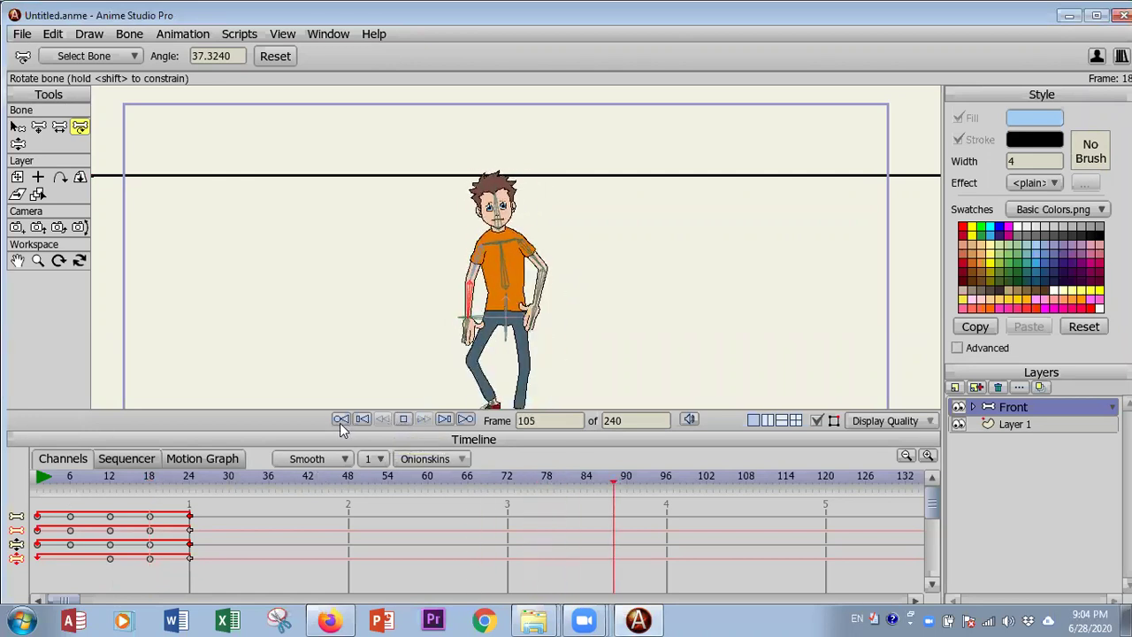
scroll(378, 307, "down", 3)
scroll(326, 362, "down", 3)
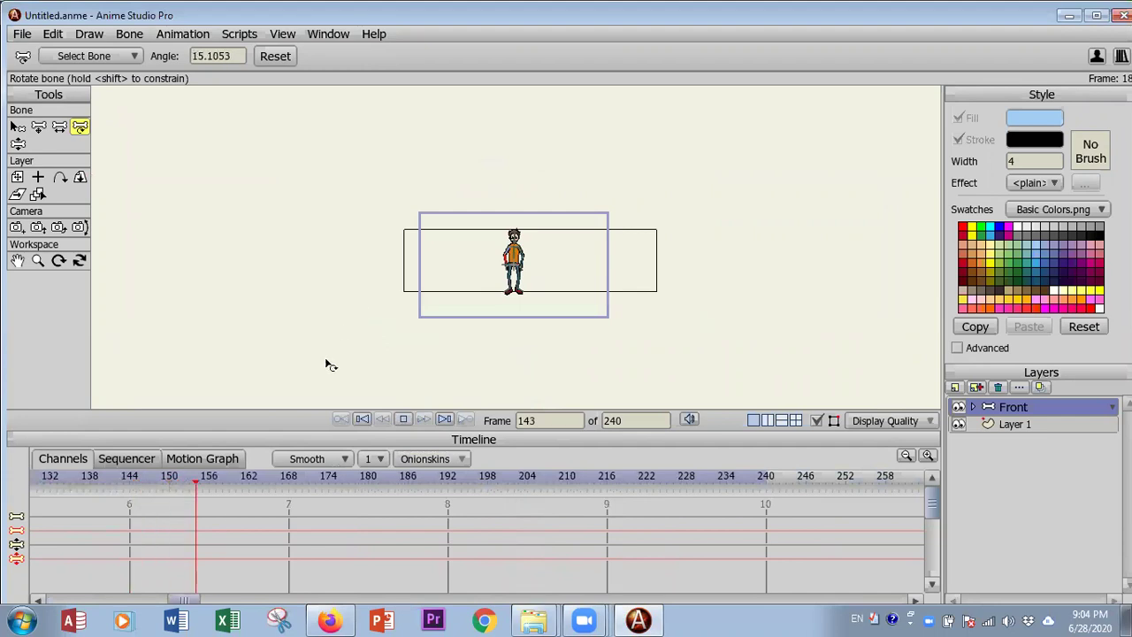
scroll(324, 366, "up", 5)
scroll(326, 367, "down", 2)
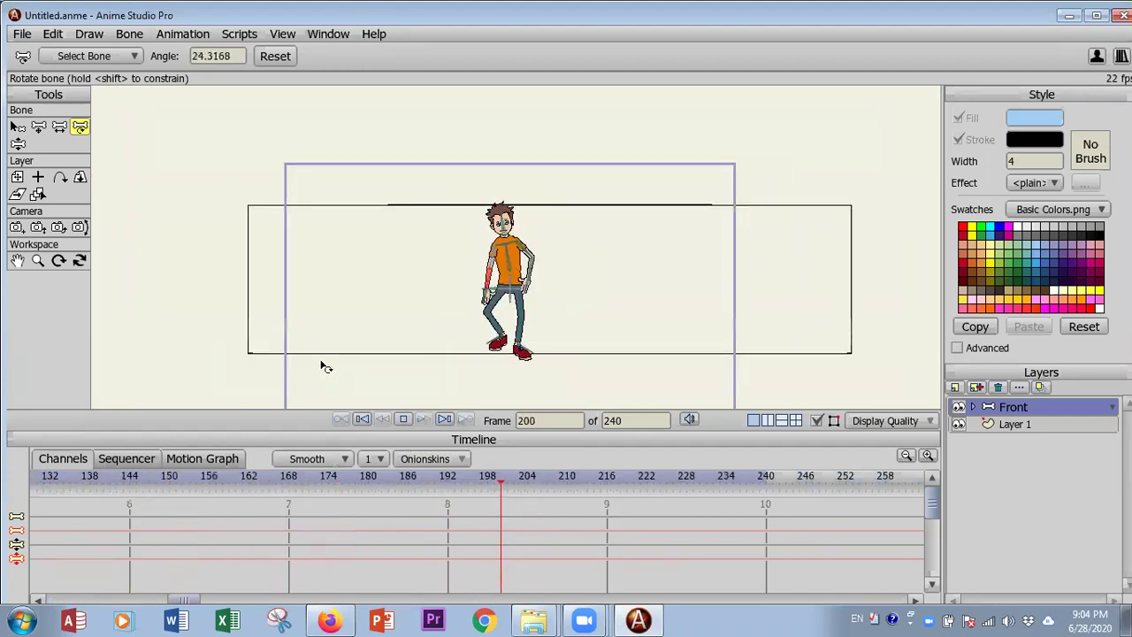
left_click(363, 419)
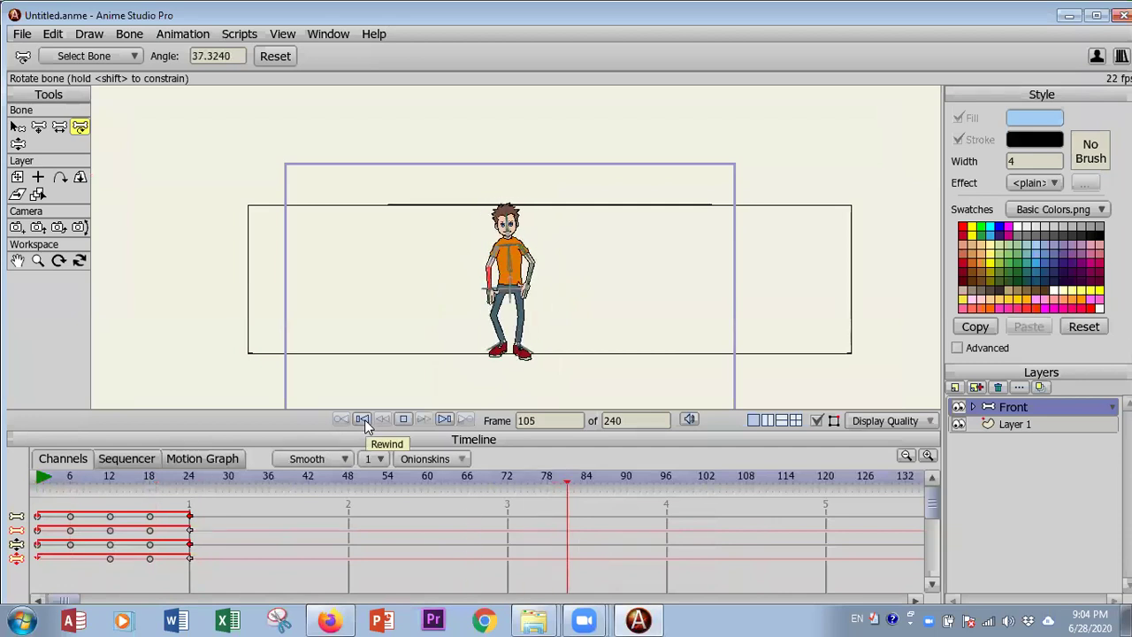
left_click(402, 419)
Return to frame 0 and delete the guide rectangle from Layer 1.
key("shift+ctrl+Left")
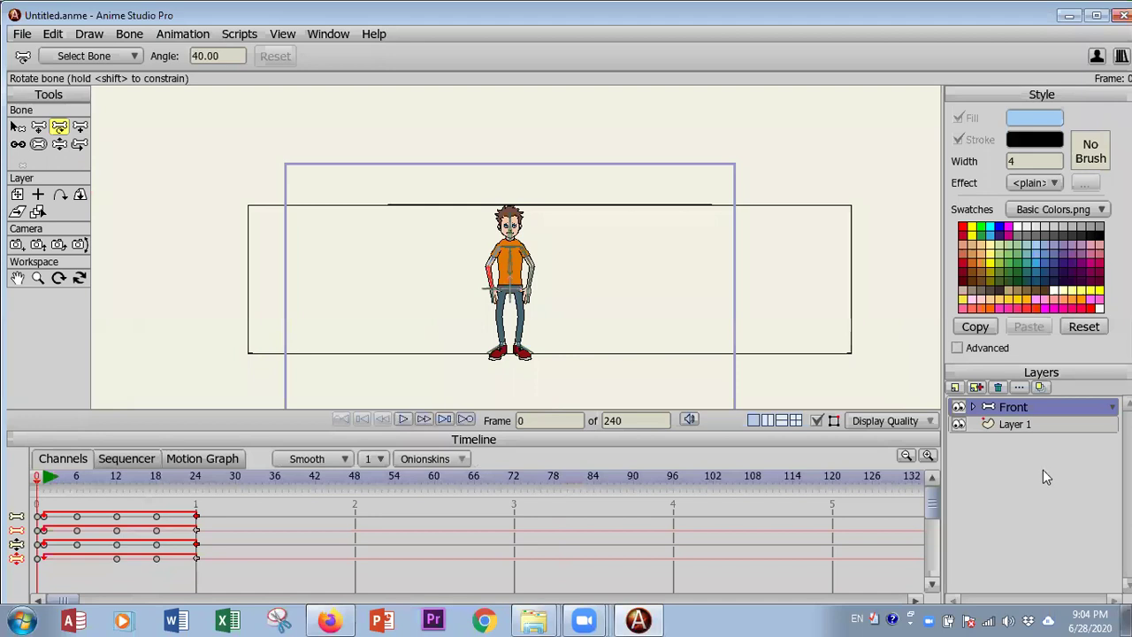
left_click(1008, 424)
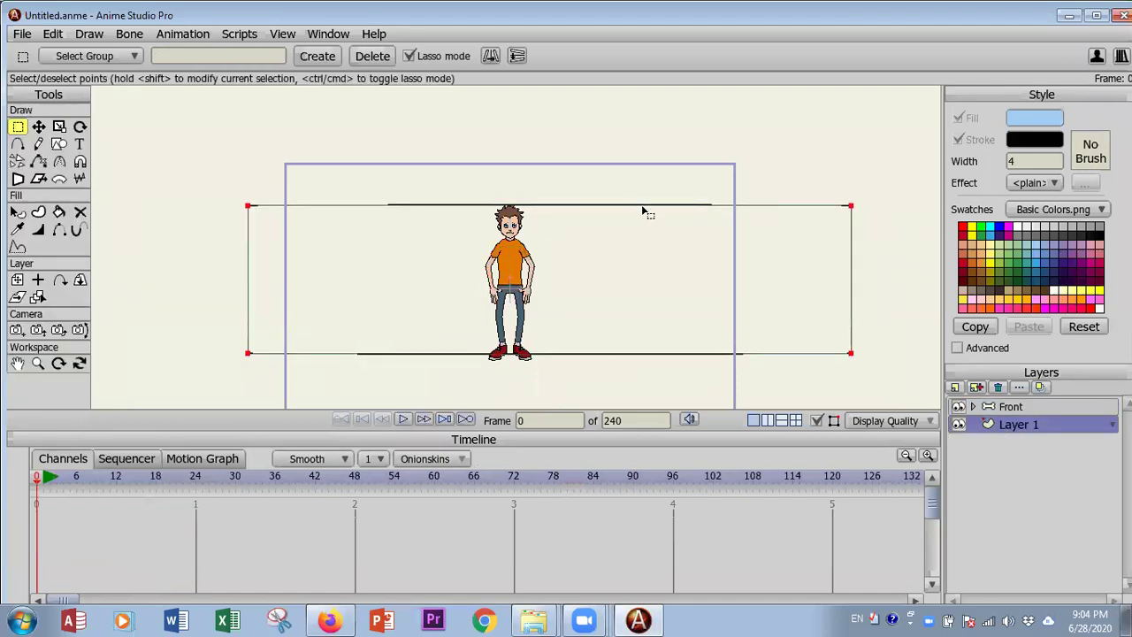
key("Delete")
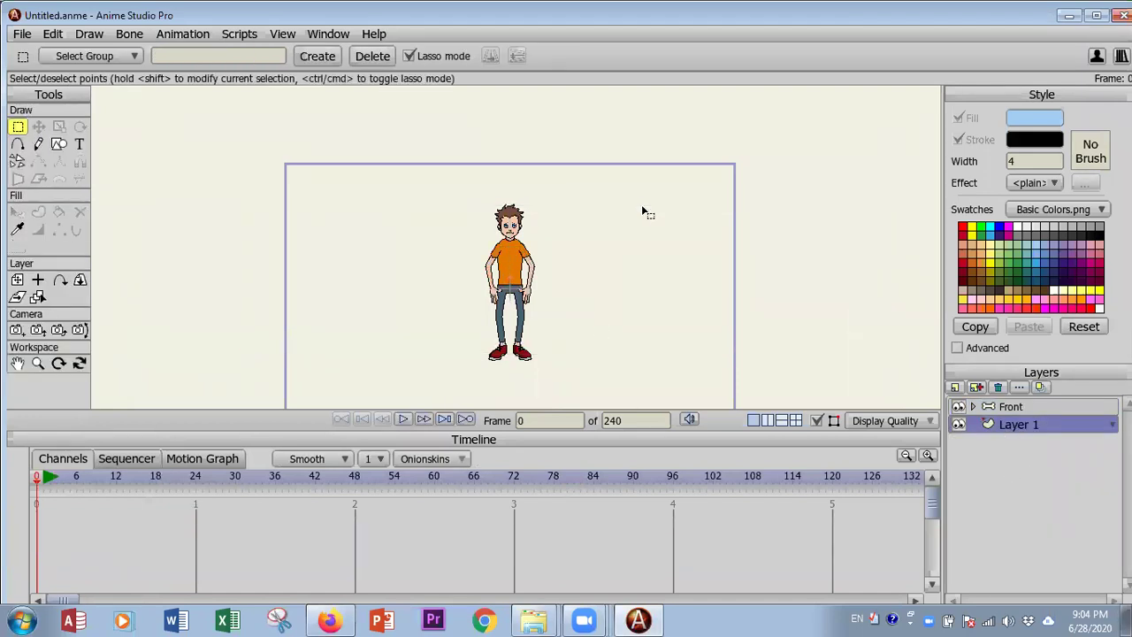
scroll(361, 356, "down", 4)
scroll(409, 320, "up", 5)
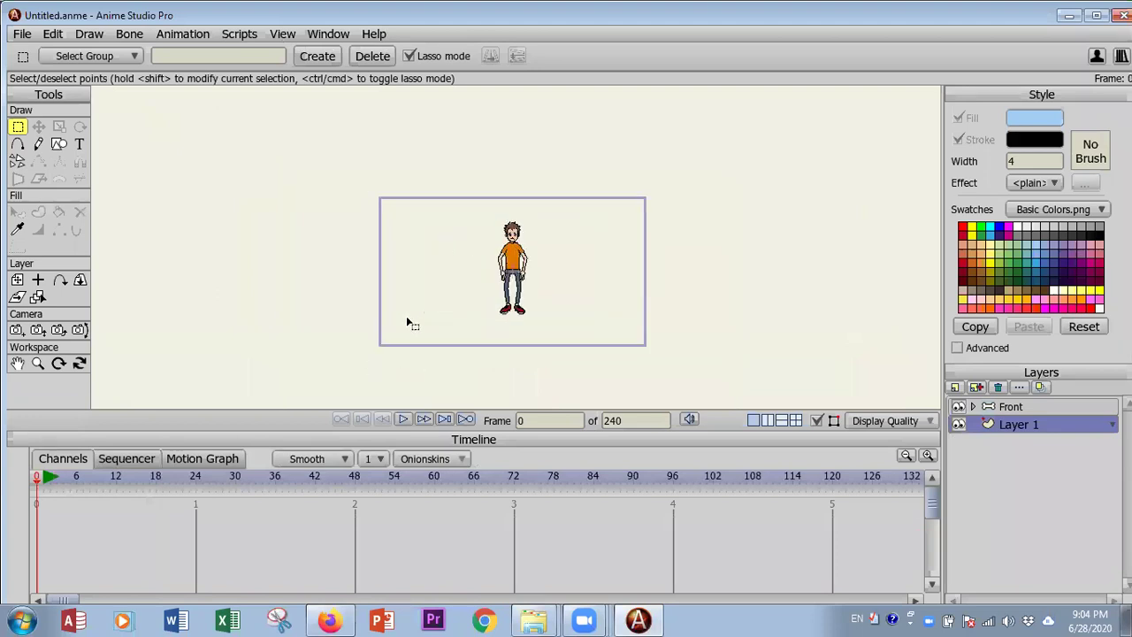
scroll(397, 311, "down", 2)
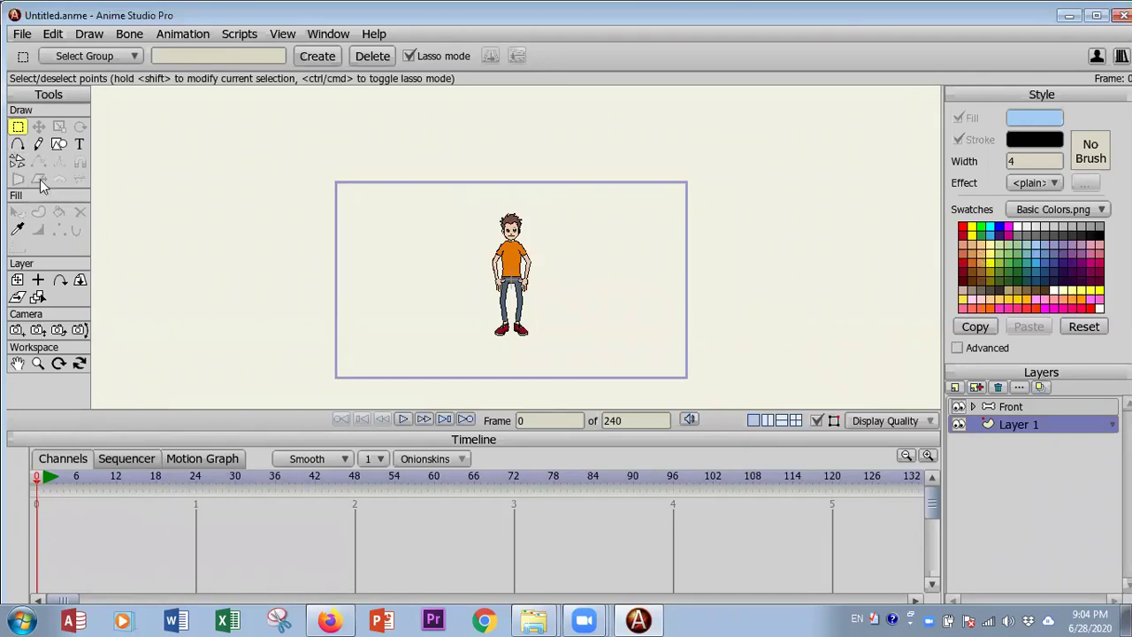
left_click(38, 145)
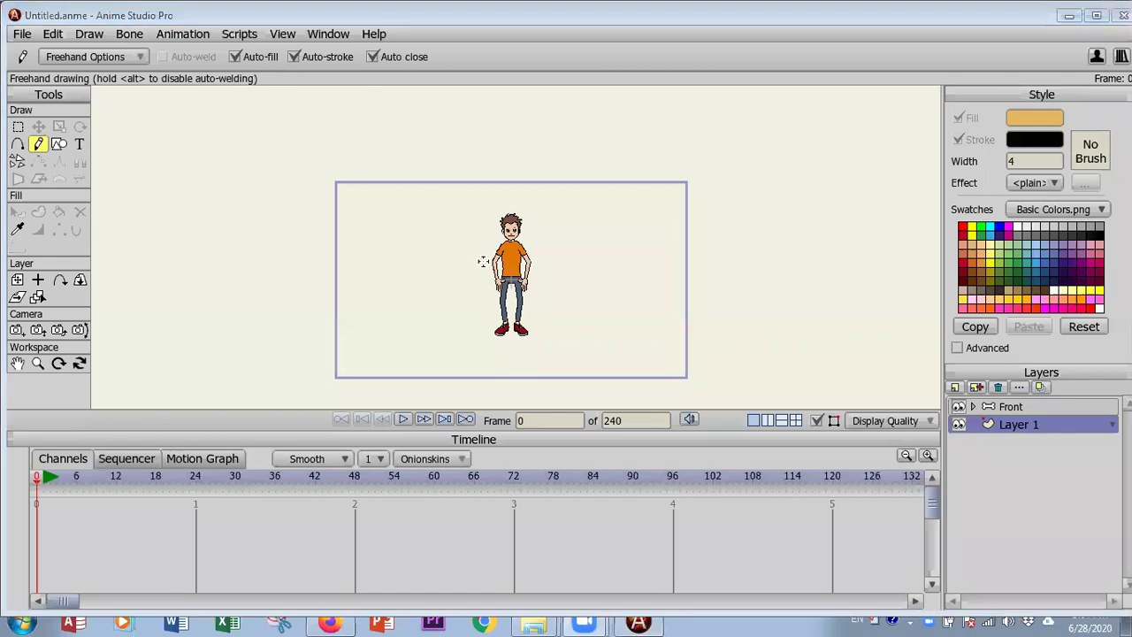
mouse_move(511, 237)
left_mouse_down()
mouse_move(627, 328)
mouse_move(730, 370)
mouse_move(923, 418)
left_mouse_up()
mouse_move(241, 409)
left_mouse_down()
mouse_move(307, 362)
mouse_move(417, 326)
mouse_move(492, 241)
left_mouse_up()
left_click(18, 127)
left_click(212, 164)
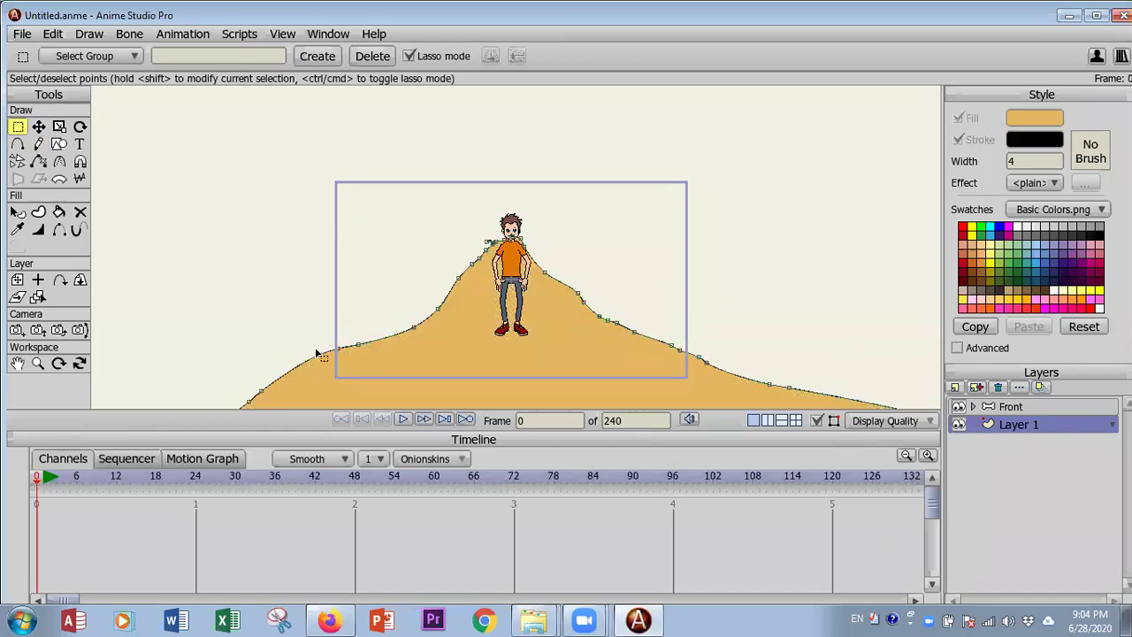
key("ctrl+a")
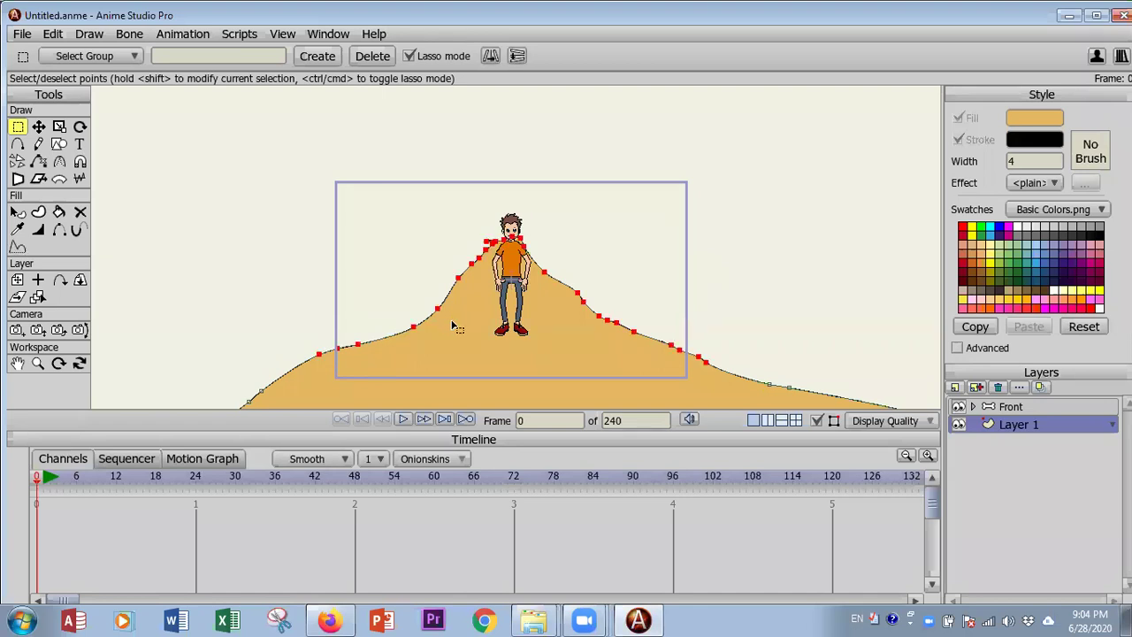
key("Delete")
Draw a freehand tan ground mound on Layer 1 behind the boy, peaking around his hips and extending past both sides of the frame.
left_click(38, 143)
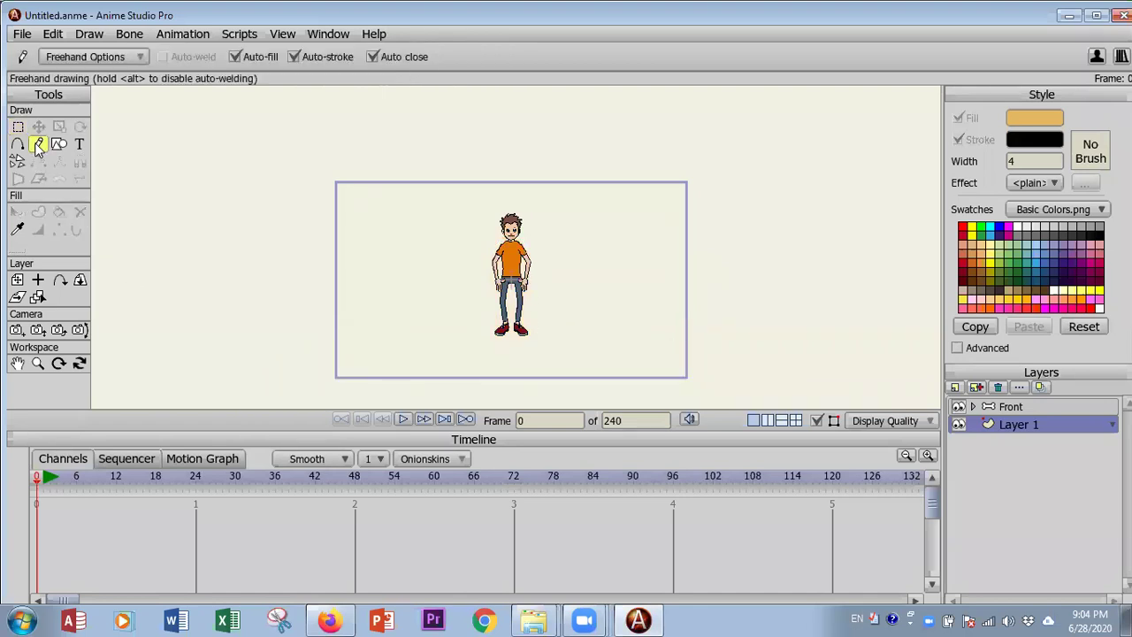
left_click_drag(529, 298, 845, 382)
left_click_drag(229, 426, 443, 323)
left_click_drag(511, 292, 529, 298)
key("ctrl+d")
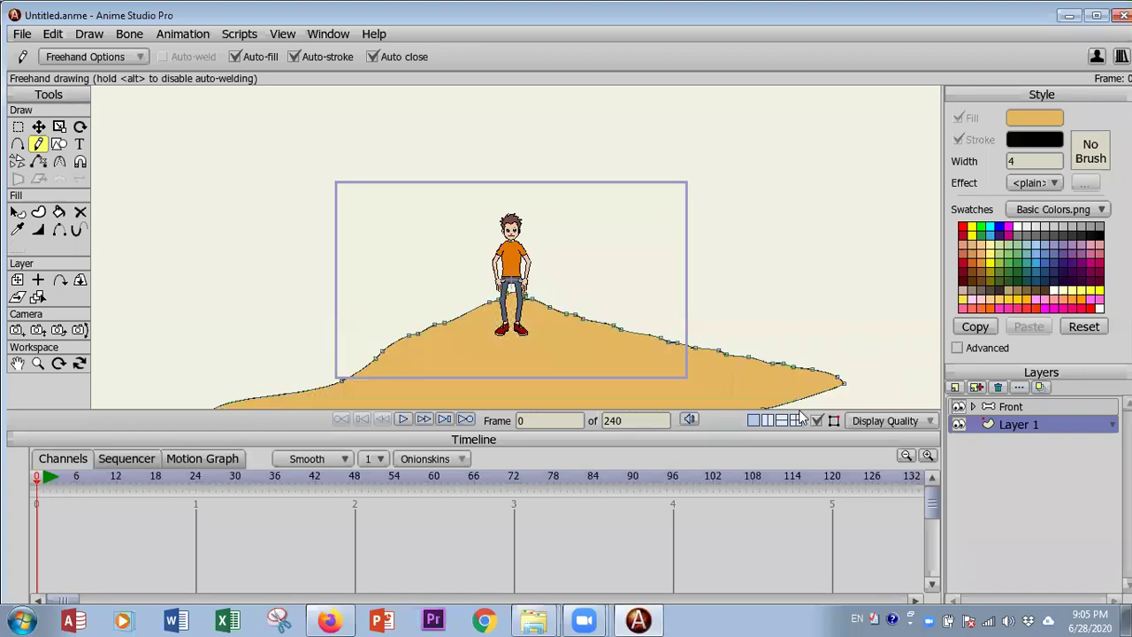
Add a vector layer above Layer 1 and draw two freehand light green hills on it, one on each side of the boy.
left_click(958, 385)
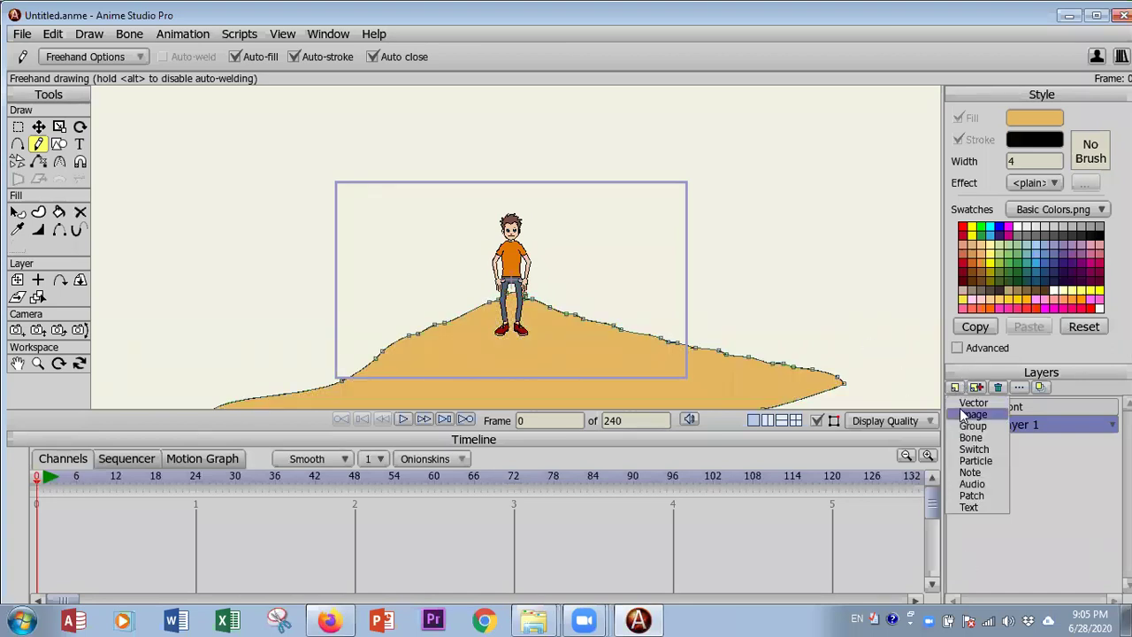
left_click(961, 405)
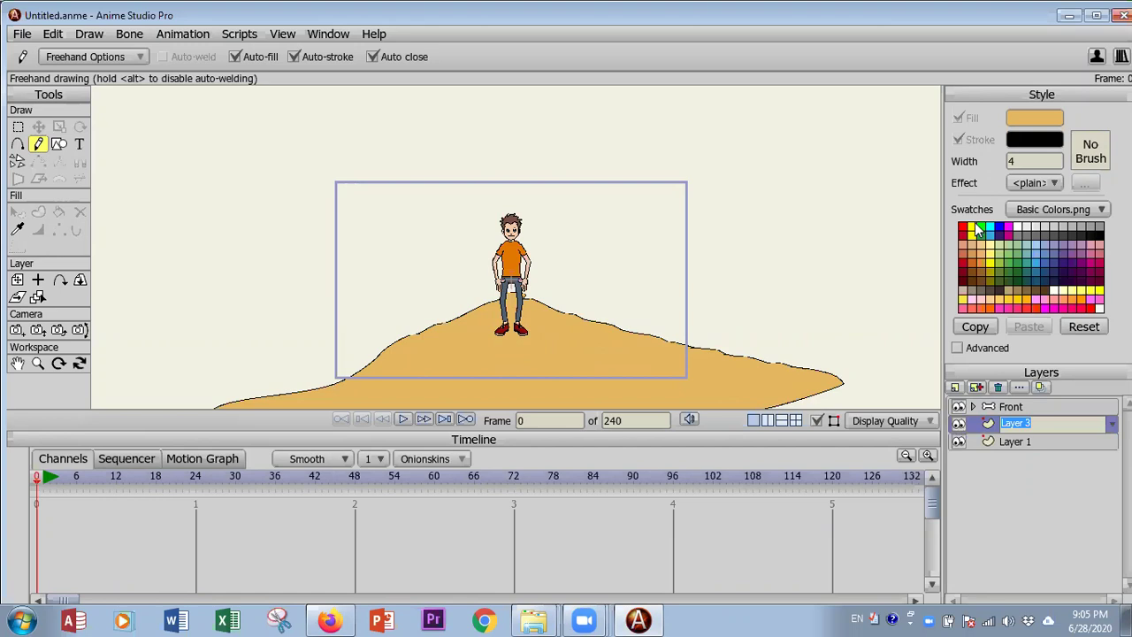
left_click(999, 251)
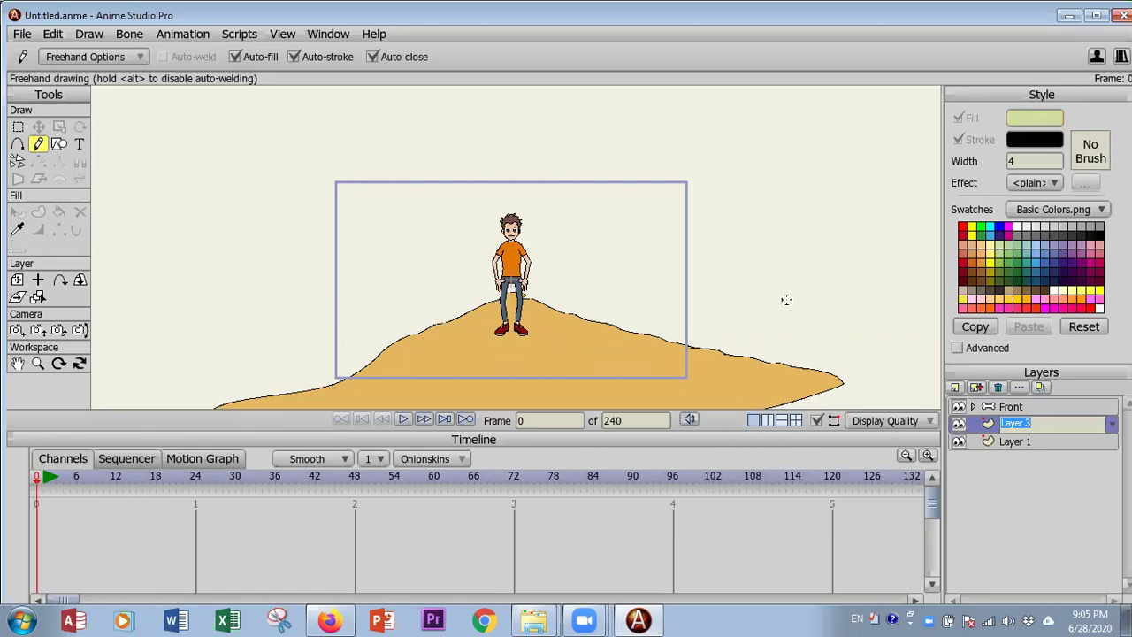
mouse_move(821, 336)
left_mouse_down()
mouse_move(628, 239)
mouse_move(560, 256)
mouse_move(523, 292)
mouse_move(530, 305)
mouse_move(814, 374)
mouse_move(831, 345)
left_mouse_up()
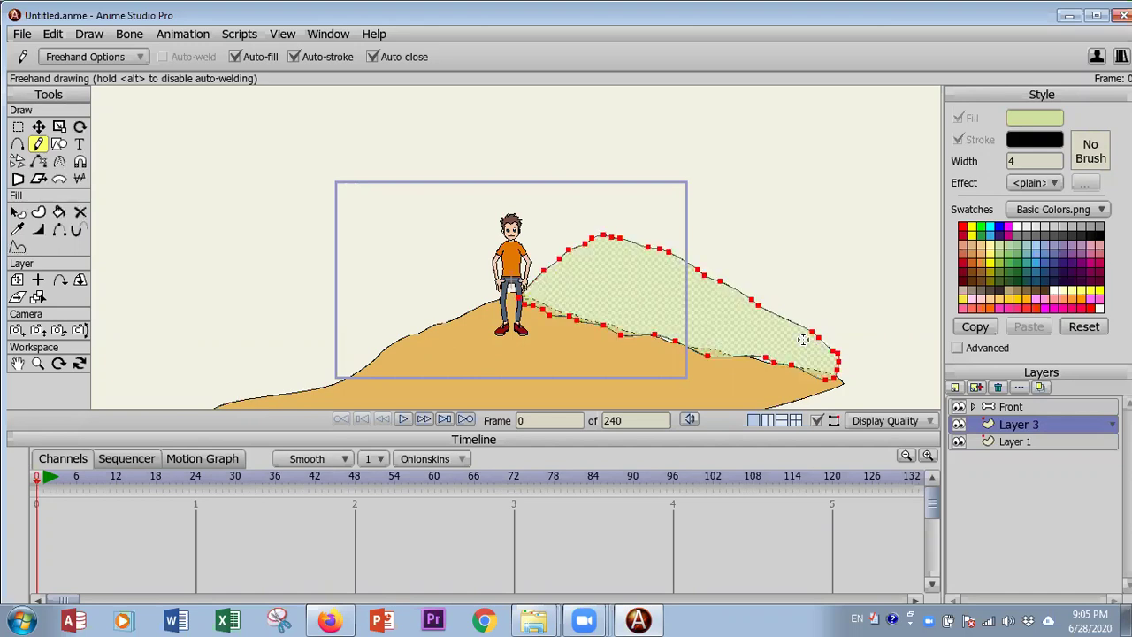
mouse_move(491, 307)
left_mouse_down()
mouse_move(506, 290)
mouse_move(478, 255)
mouse_move(397, 220)
mouse_move(313, 232)
mouse_move(171, 303)
mouse_move(135, 374)
mouse_move(219, 406)
mouse_move(314, 389)
mouse_move(487, 307)
mouse_move(506, 285)
left_mouse_up()
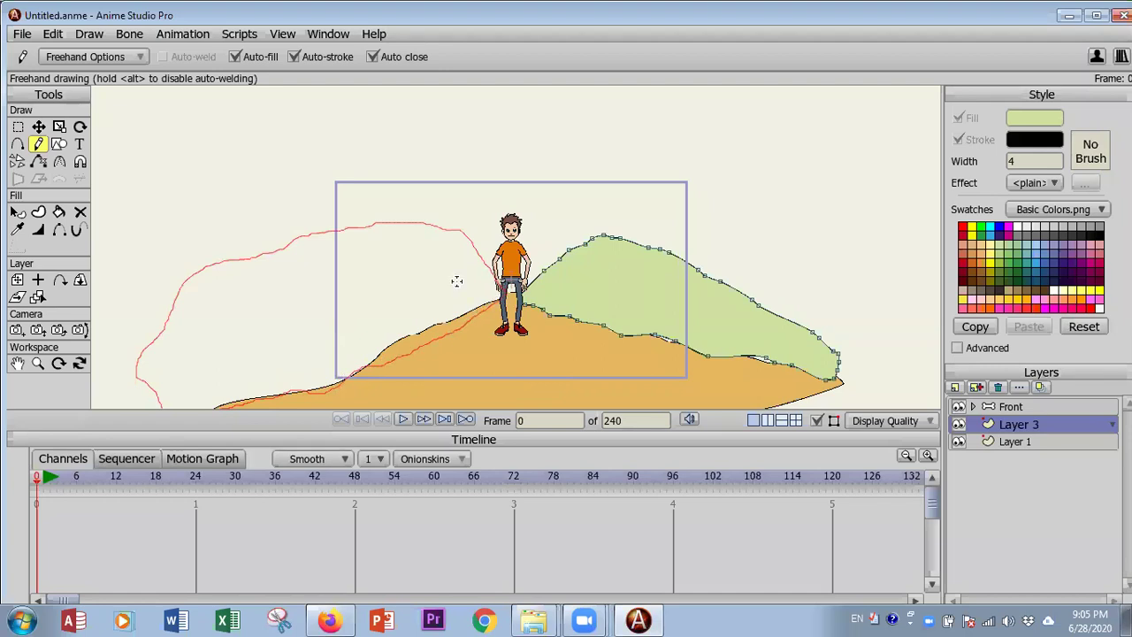
left_click(487, 255)
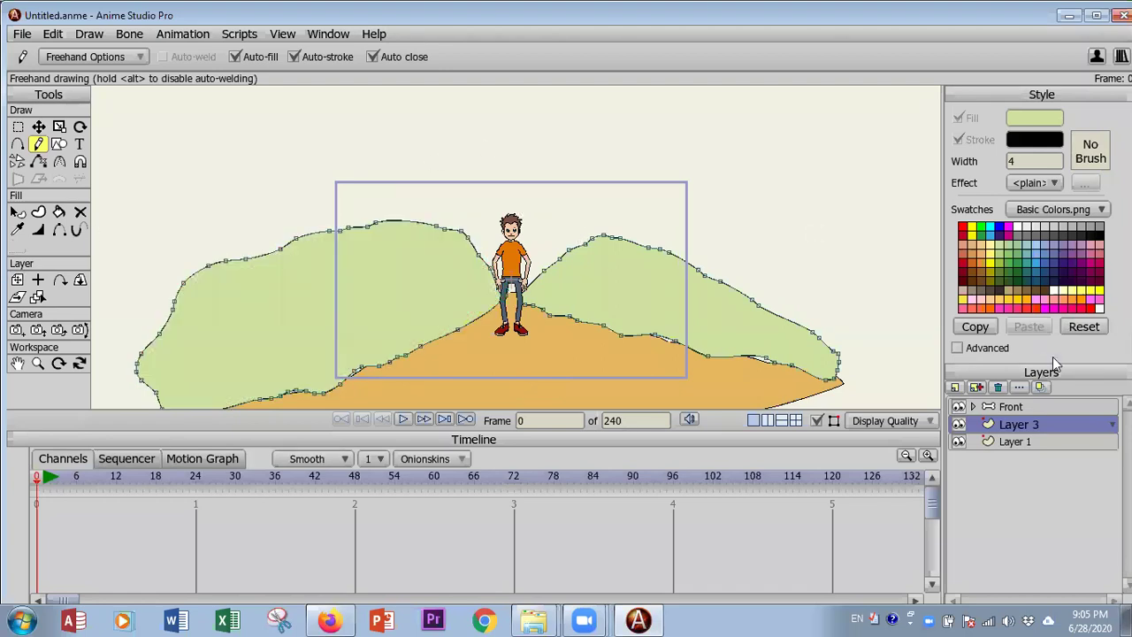
Animate the Front character layer's size by scaling it to about 0.49 at frame 0 and enlarging it beyond its original size at frame 240.
left_click(1011, 406)
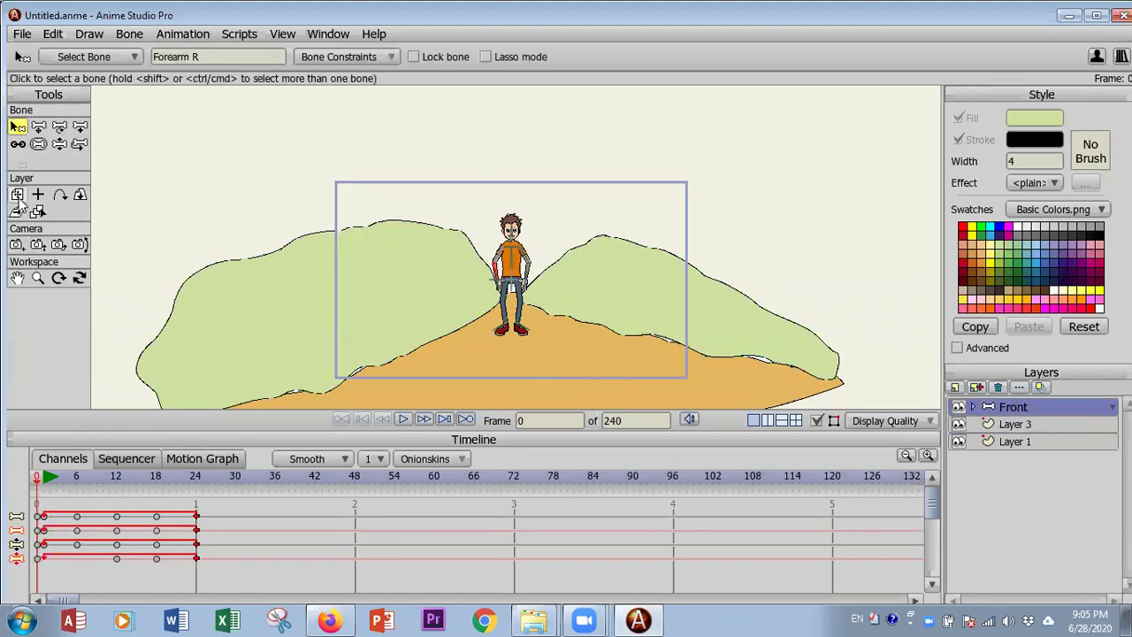
left_click(16, 195)
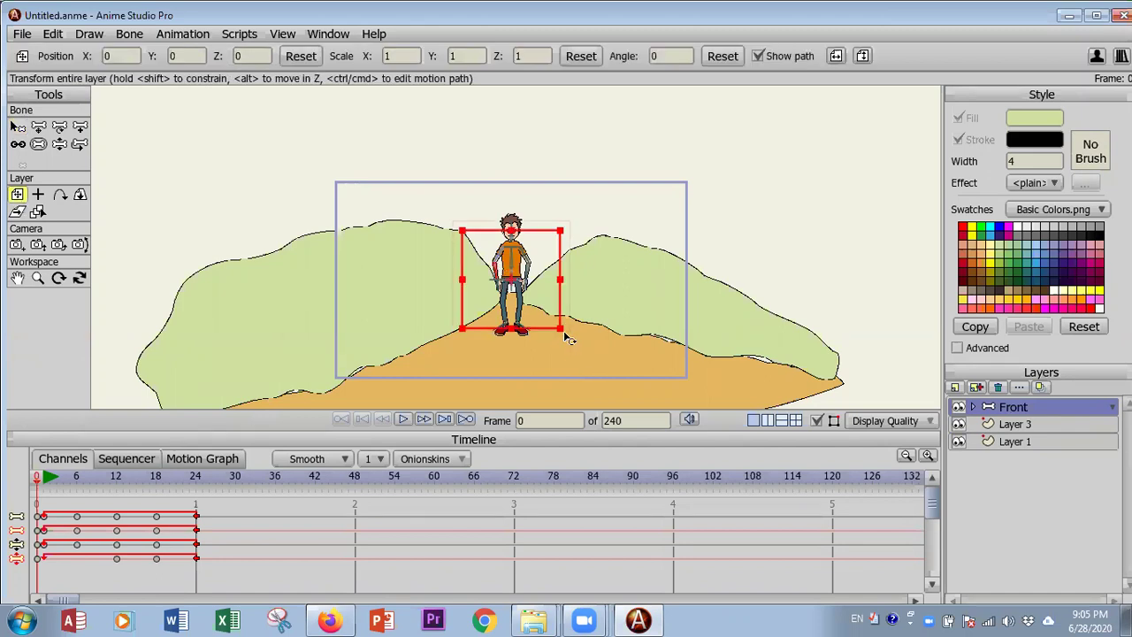
left_click_drag(566, 328, 534, 306)
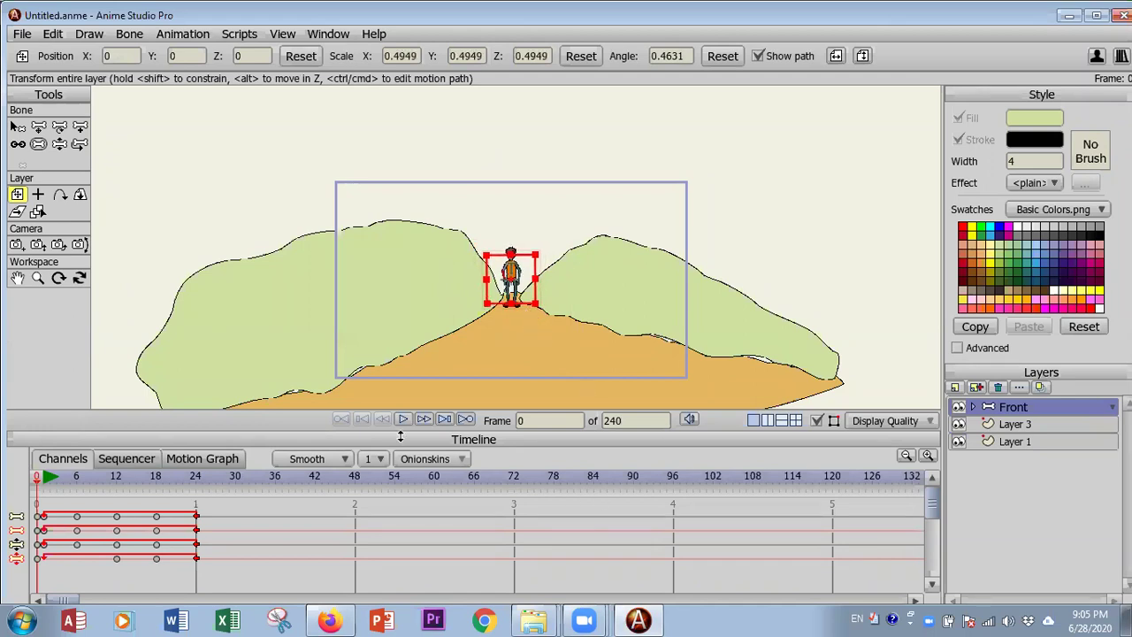
left_click(444, 419)
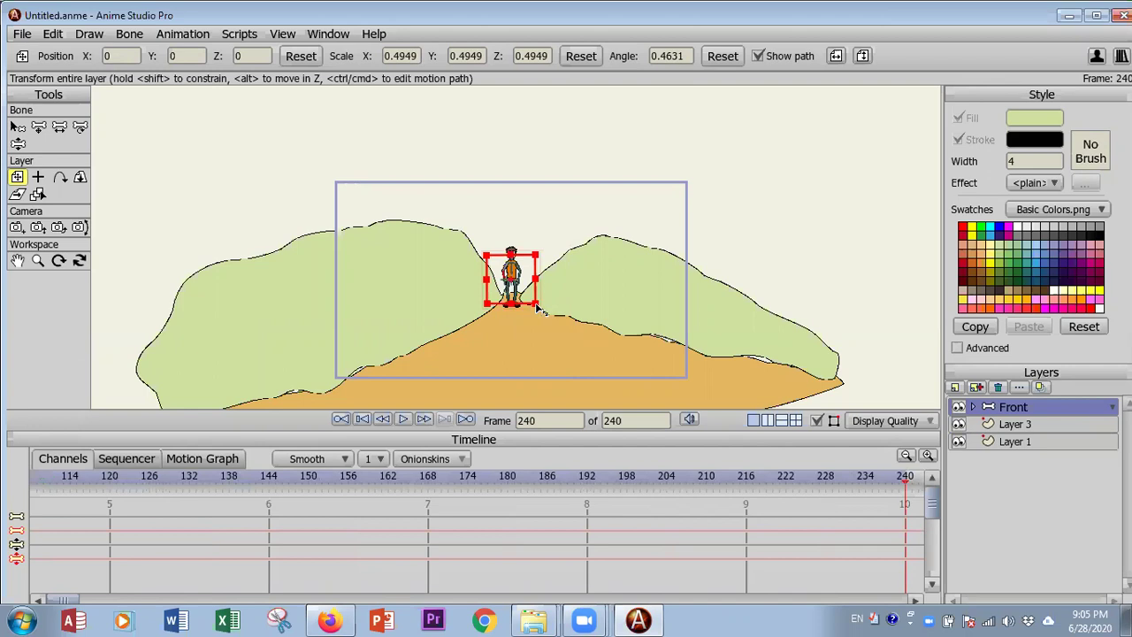
left_click_drag(536, 305, 584, 352)
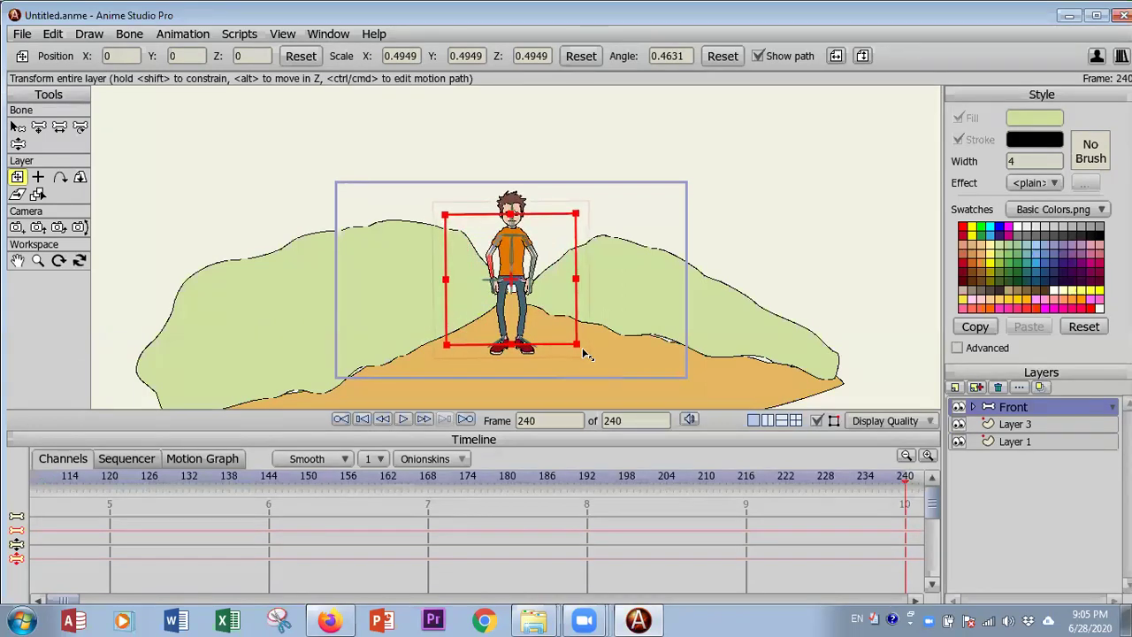
Play the animation from the first frame to check the character's approach, and return to frame 0.
left_click(362, 420)
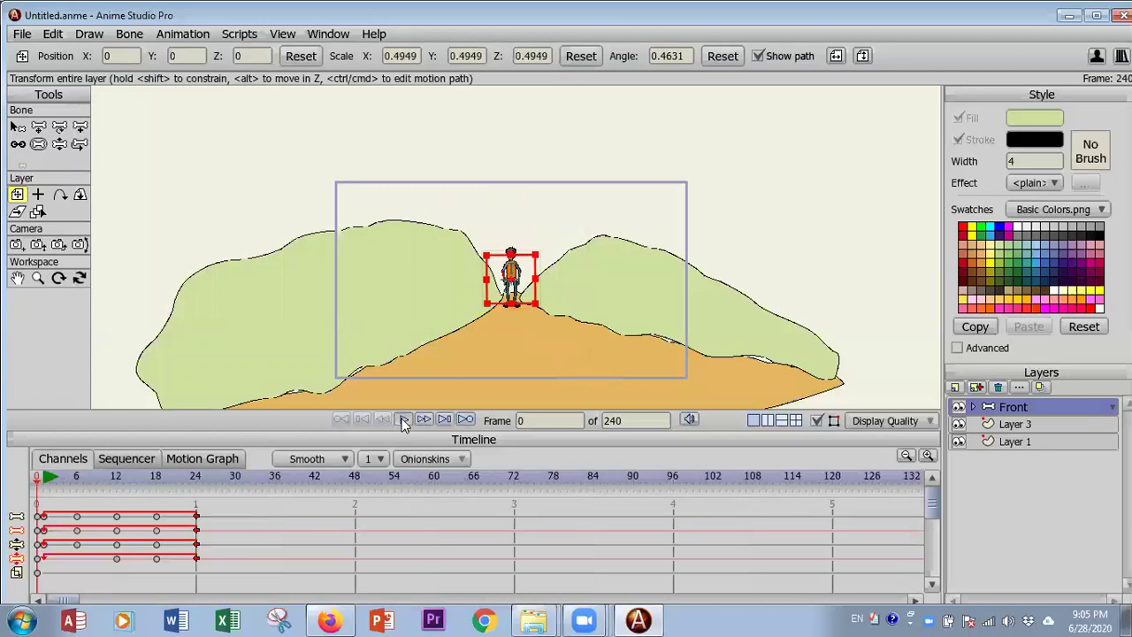
left_click(402, 421)
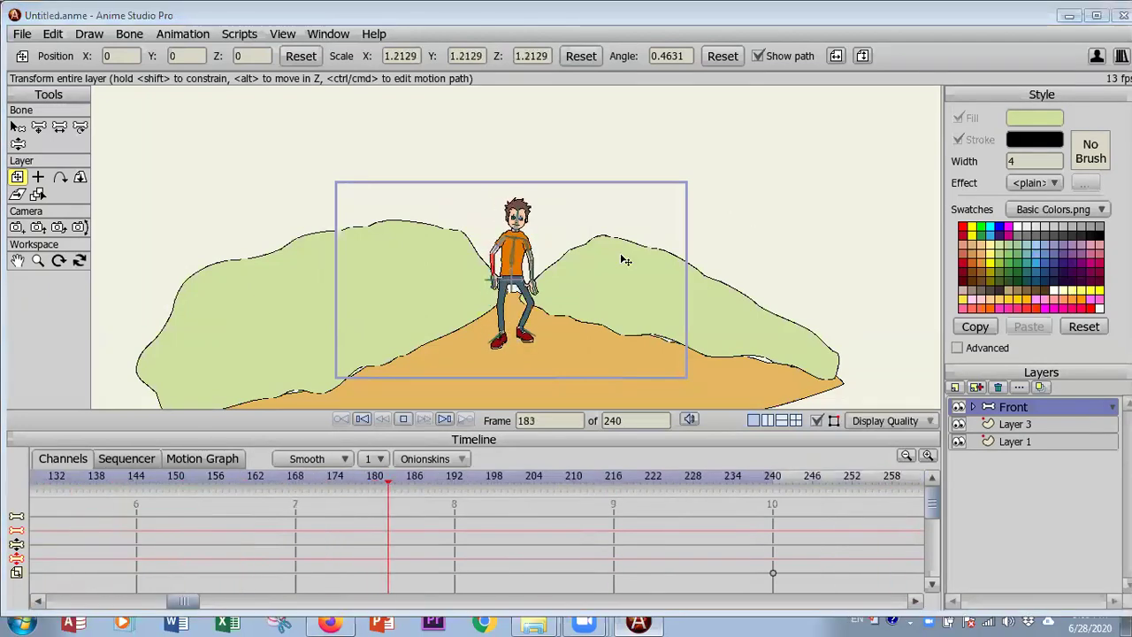
left_click(362, 421)
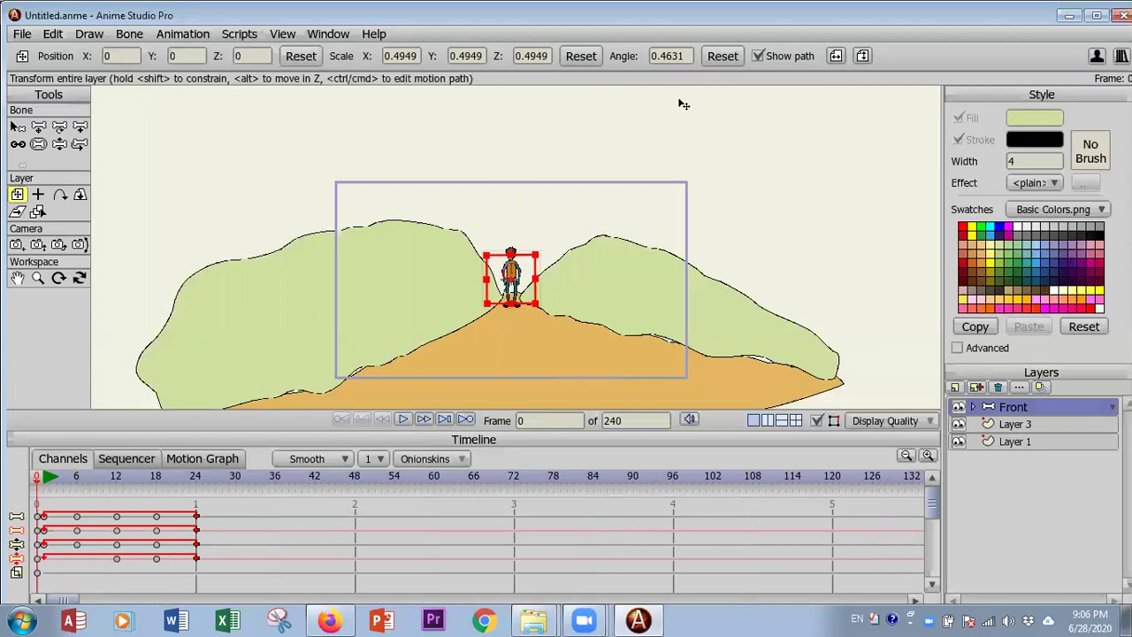
Save the project as "man walk 1" in the RUN_WALK folder.
left_click(21, 37)
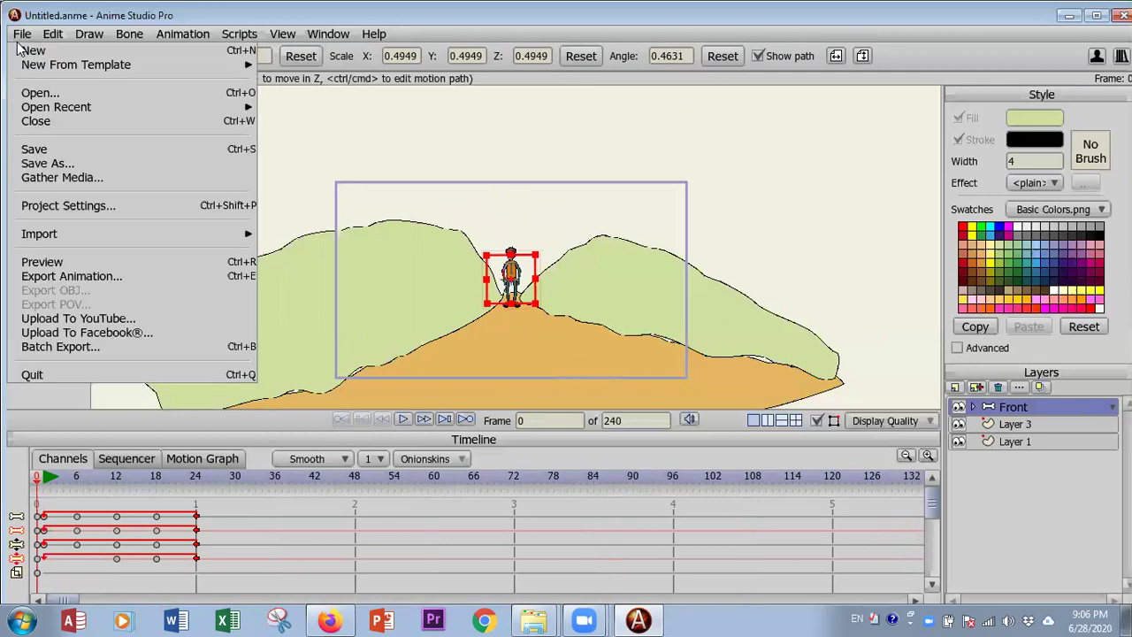
left_click(49, 163)
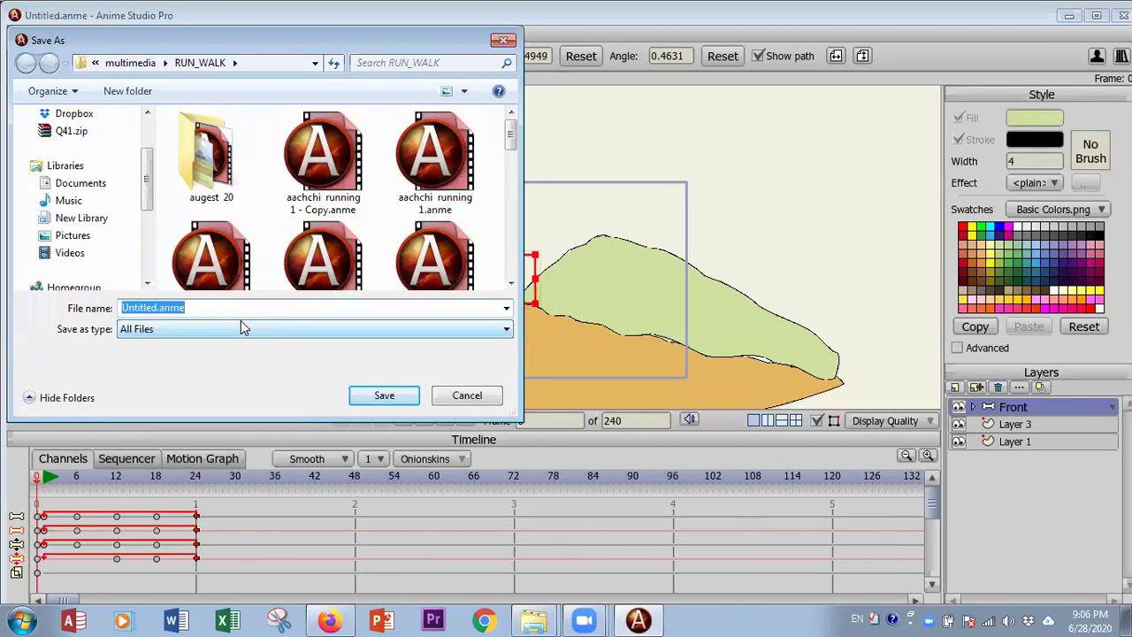
type("man walk")
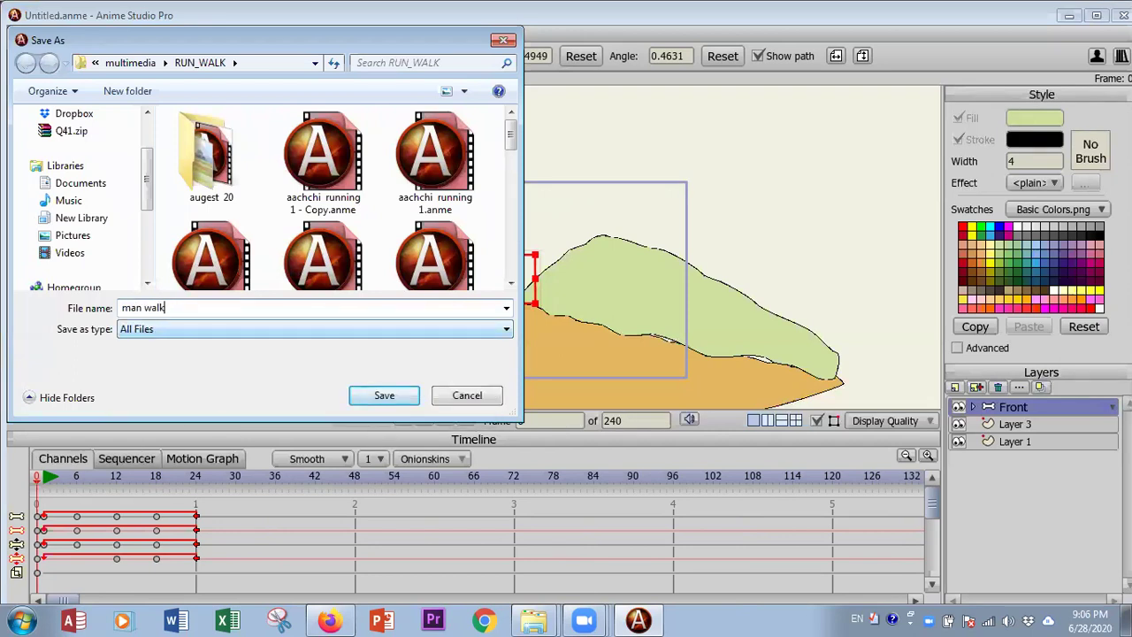
key("Return")
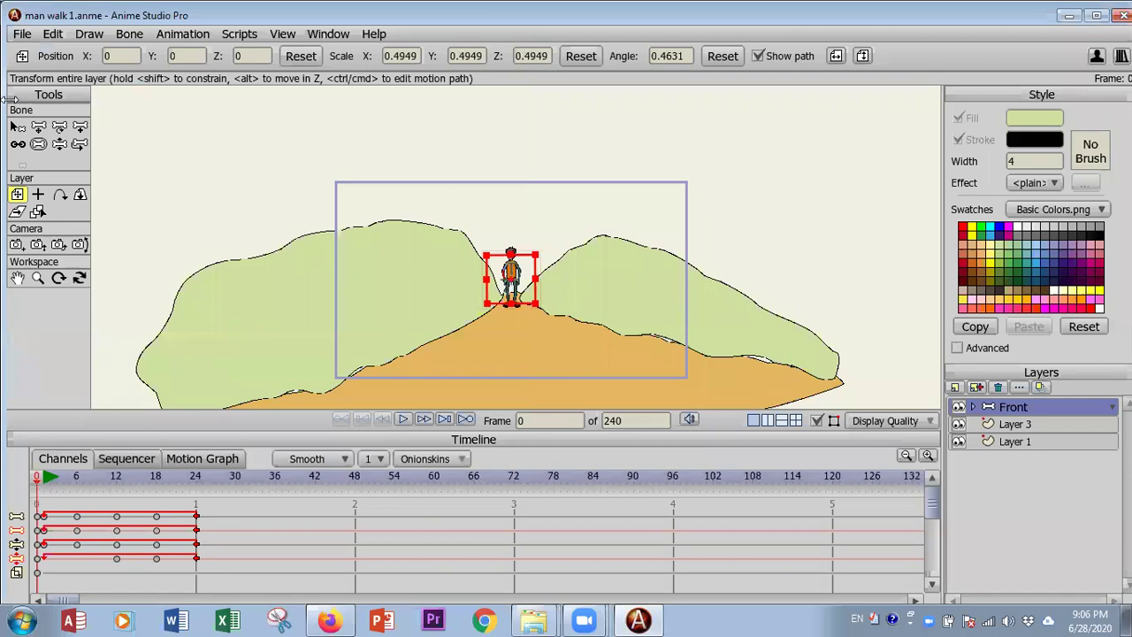
Create a new project and start a Character Wizard character from the Boy Spiky preset.
left_click(22, 34)
left_click(32, 50)
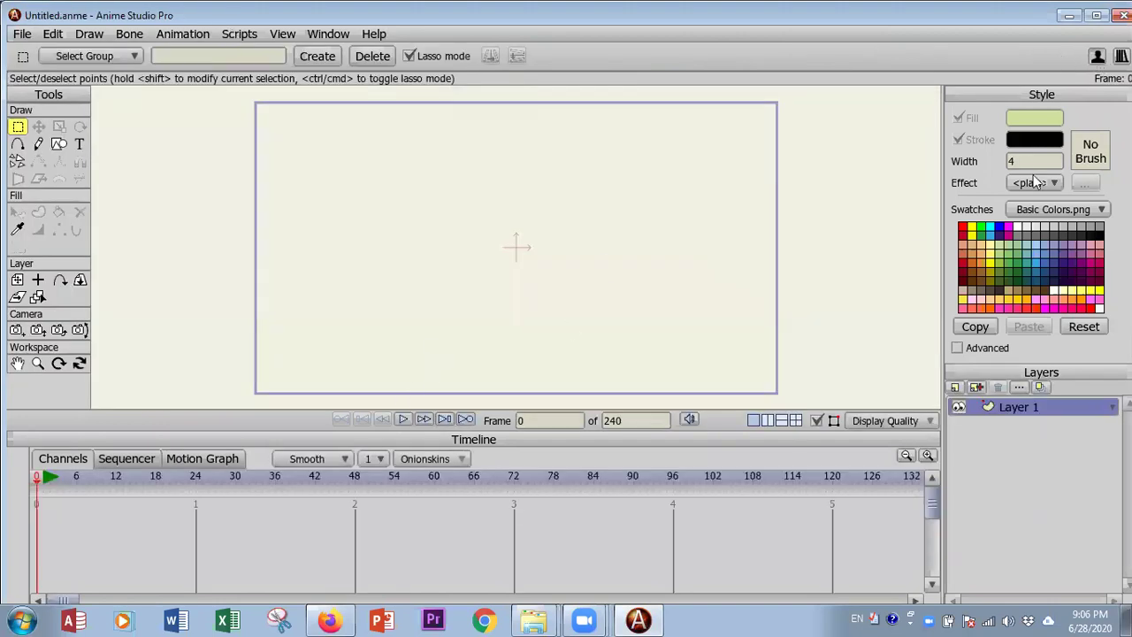
left_click(1097, 56)
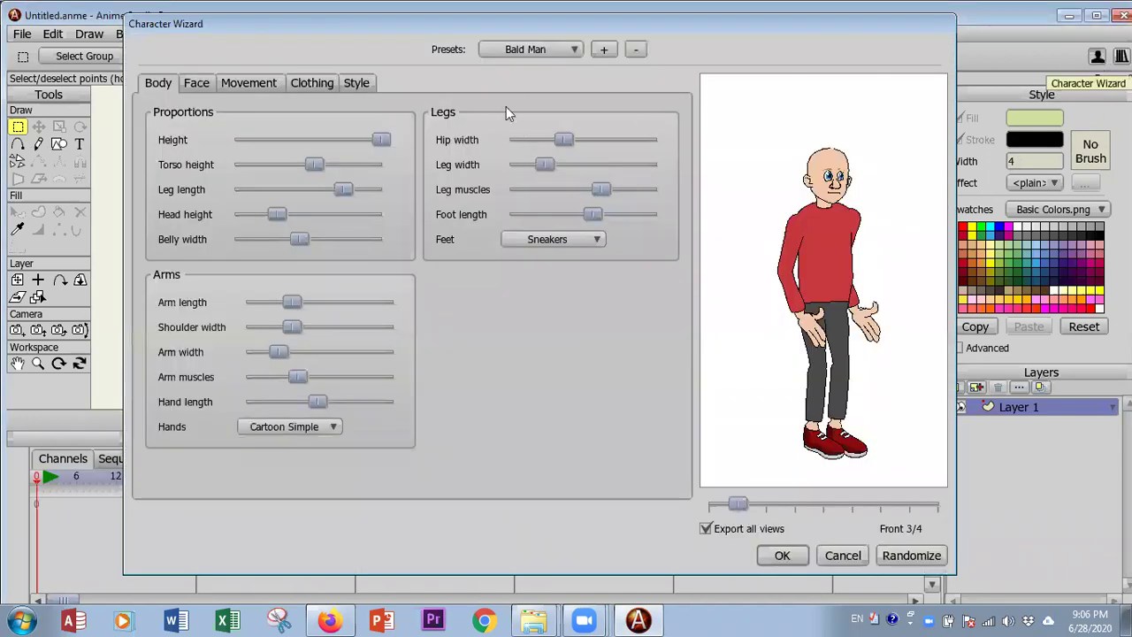
left_click(542, 50)
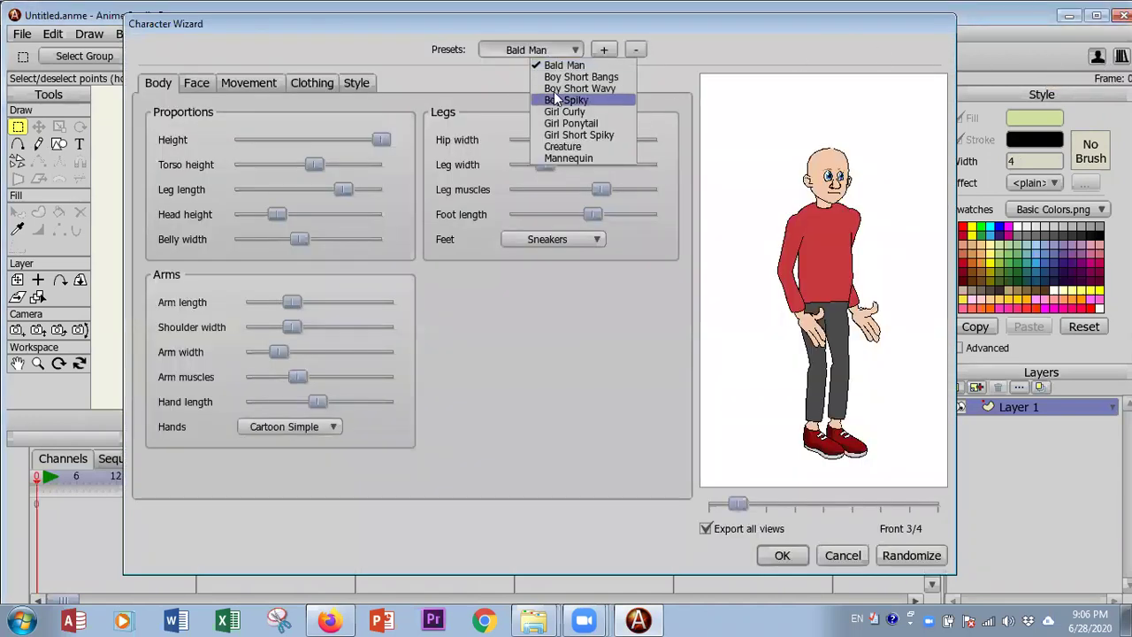
left_click(562, 102)
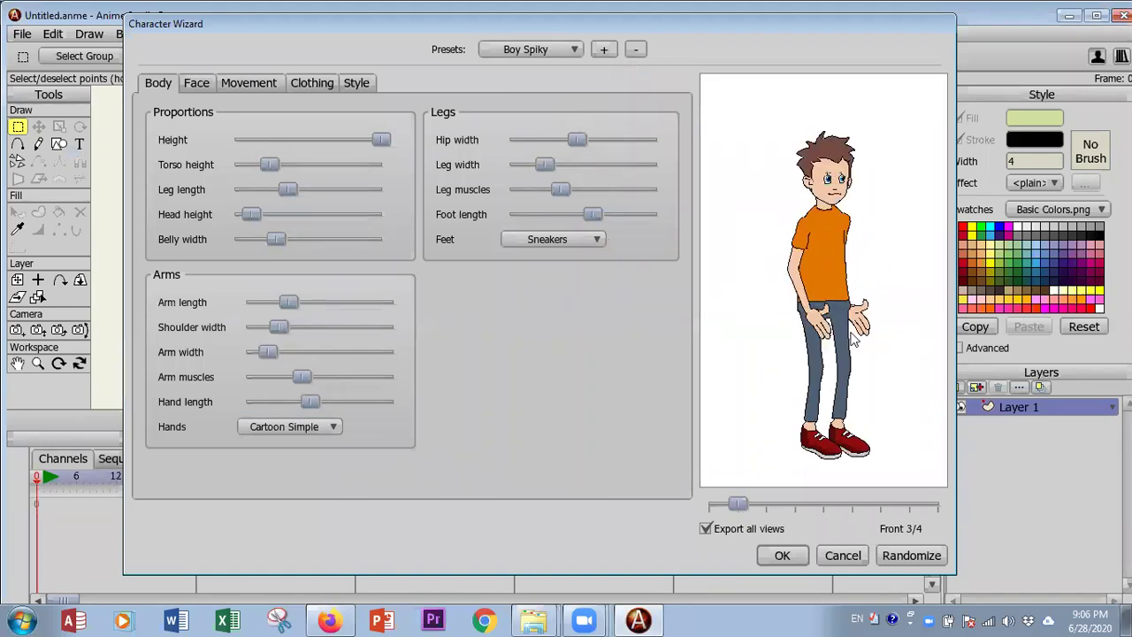
Set the character's pants color to dark blue 01346D.
left_click(311, 84)
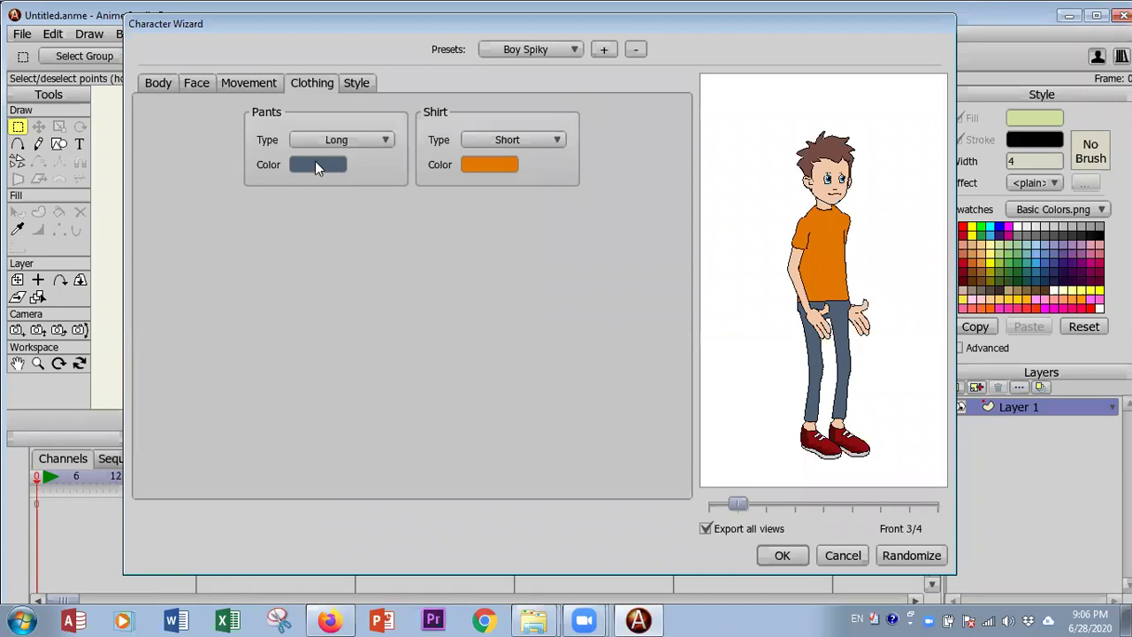
left_click(316, 163)
left_click_drag(438, 305, 470, 321)
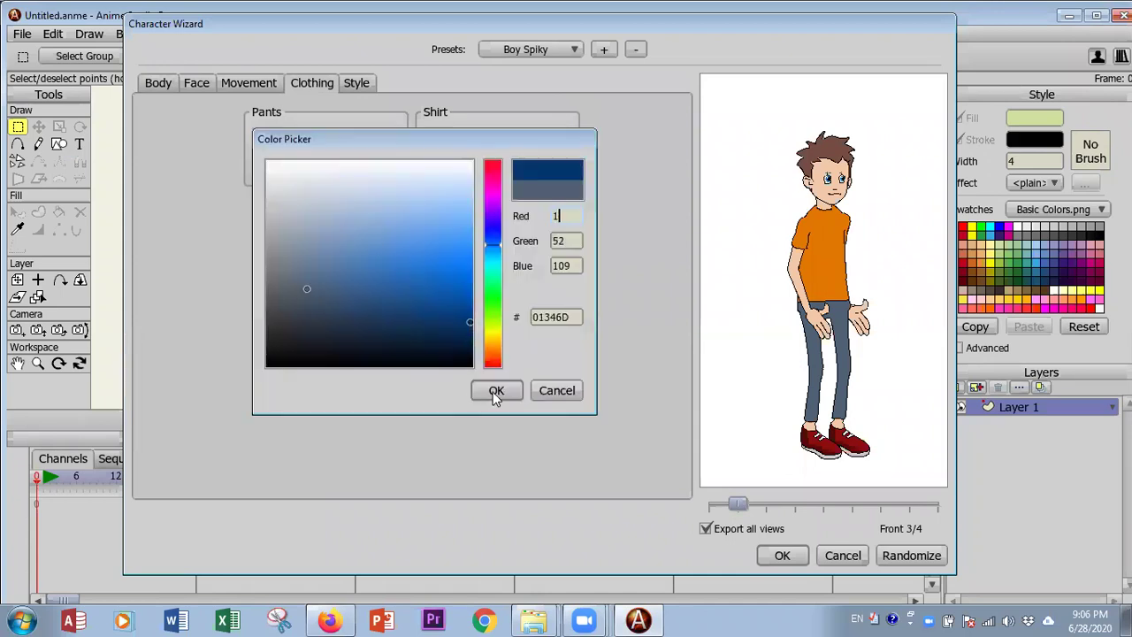
left_click(497, 391)
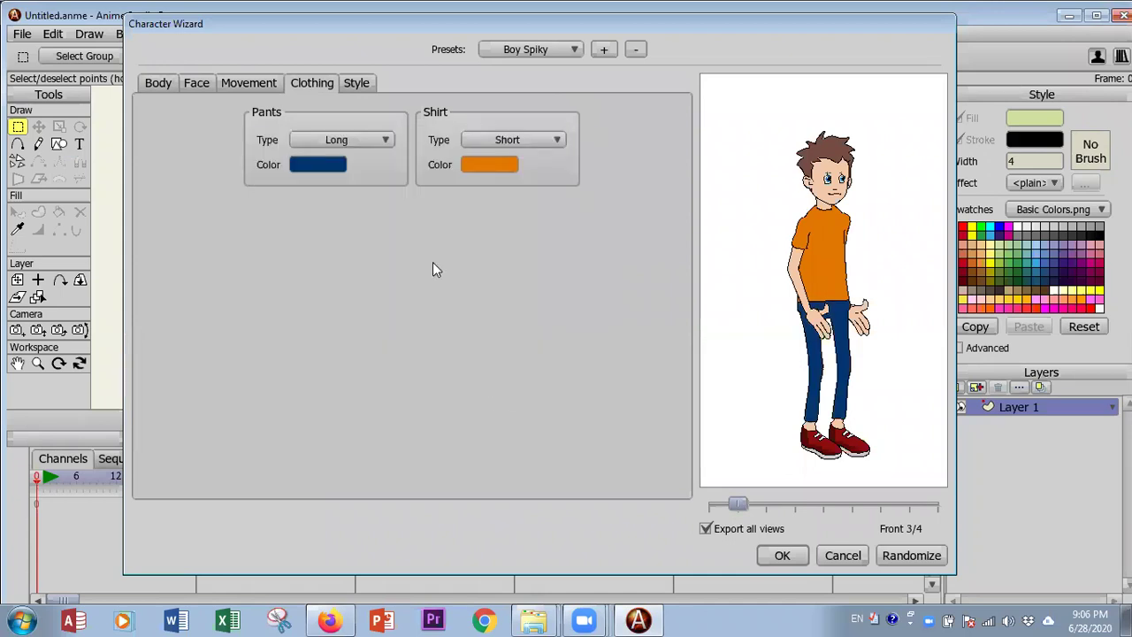
Set the character's shirt color to white FFFFFF.
left_click(484, 167)
left_click(445, 220)
left_click(472, 161)
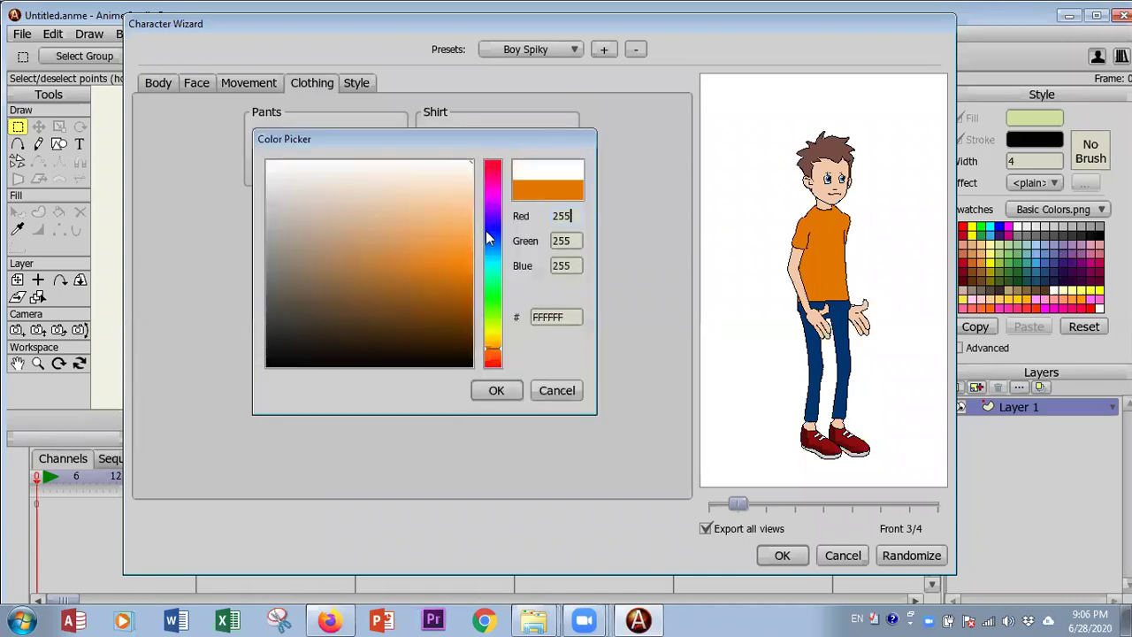
left_click(495, 393)
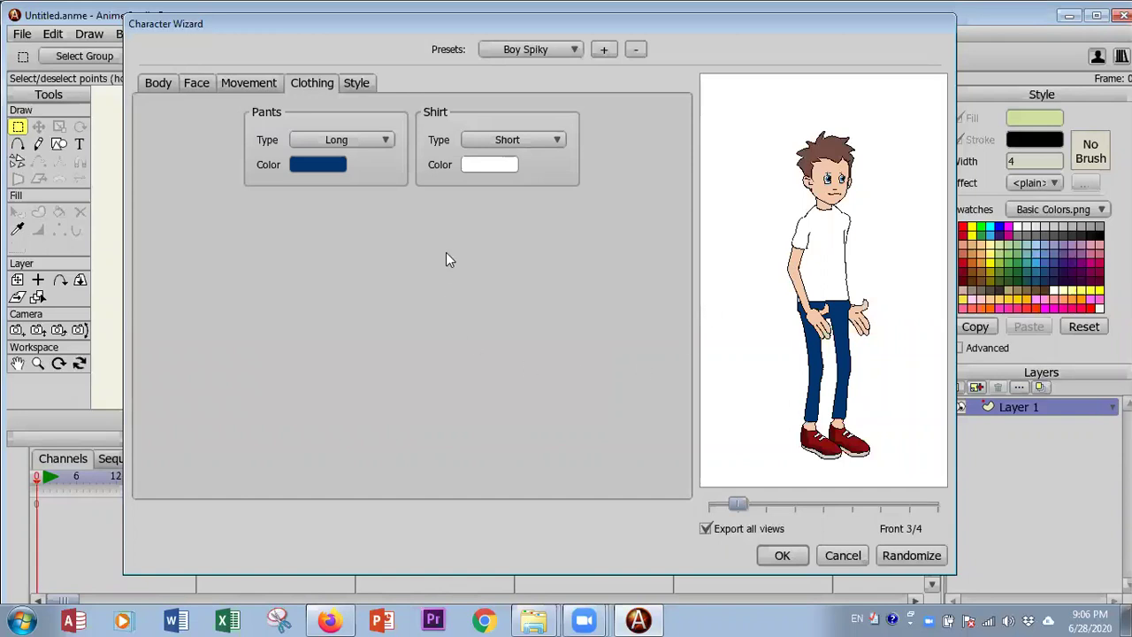
Keep the pants type as Long and set the pants color to white.
left_click(336, 139)
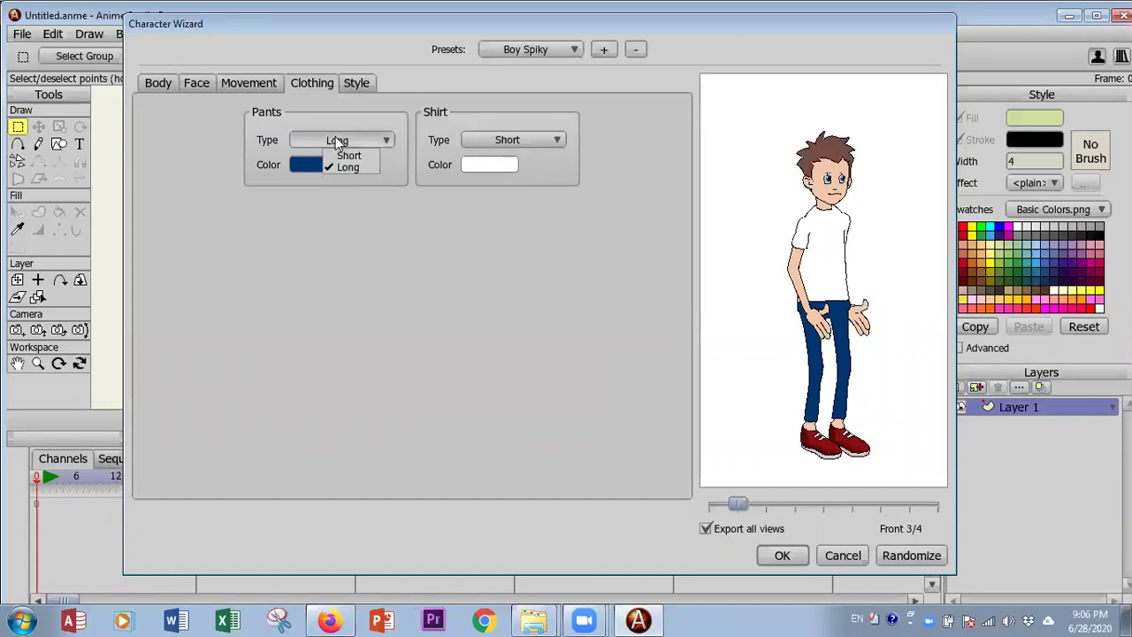
left_click(333, 164)
left_click(303, 167)
left_click(302, 165)
mouse_move(302, 165)
left_mouse_down()
mouse_move(298, 131)
mouse_move(266, 160)
left_mouse_up()
left_click(501, 389)
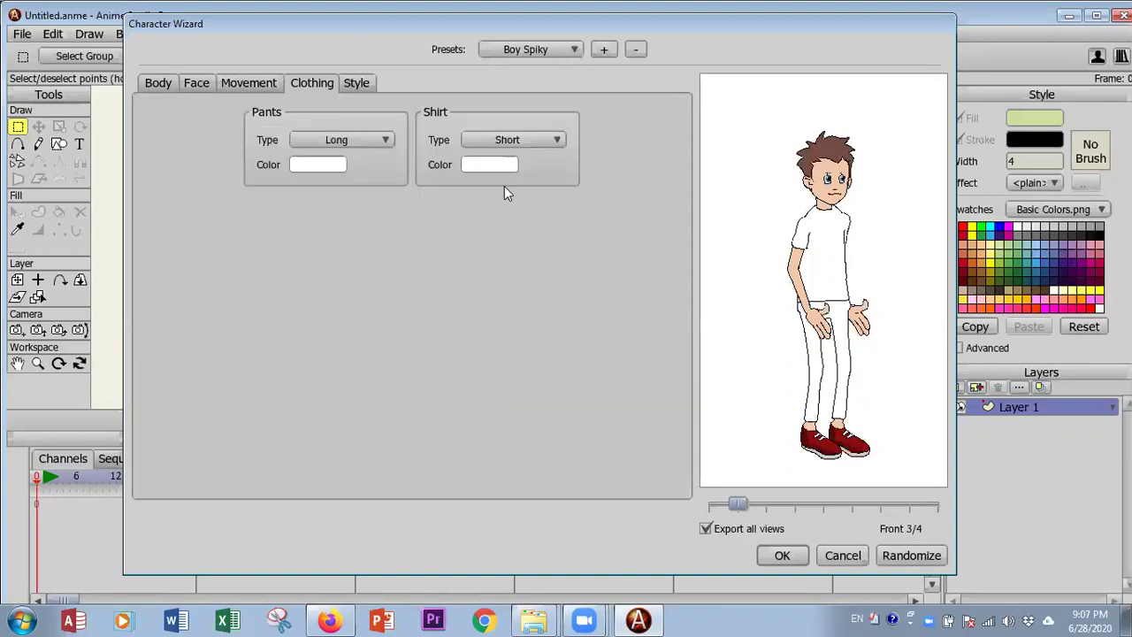
Set the character's hair color to black.
left_click(197, 82)
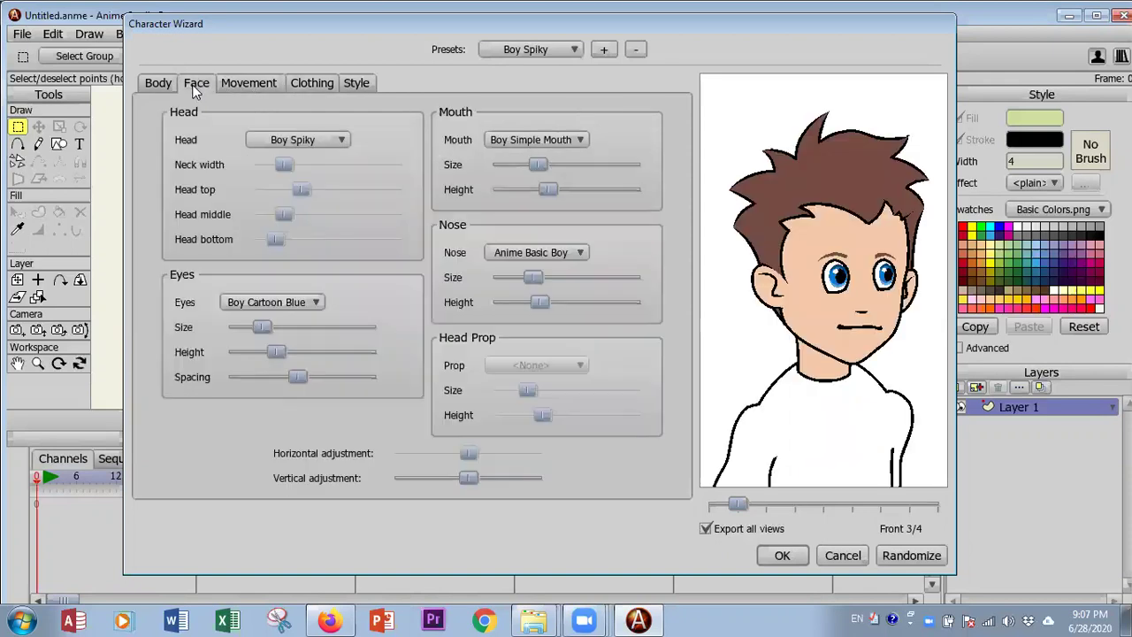
left_click(349, 84)
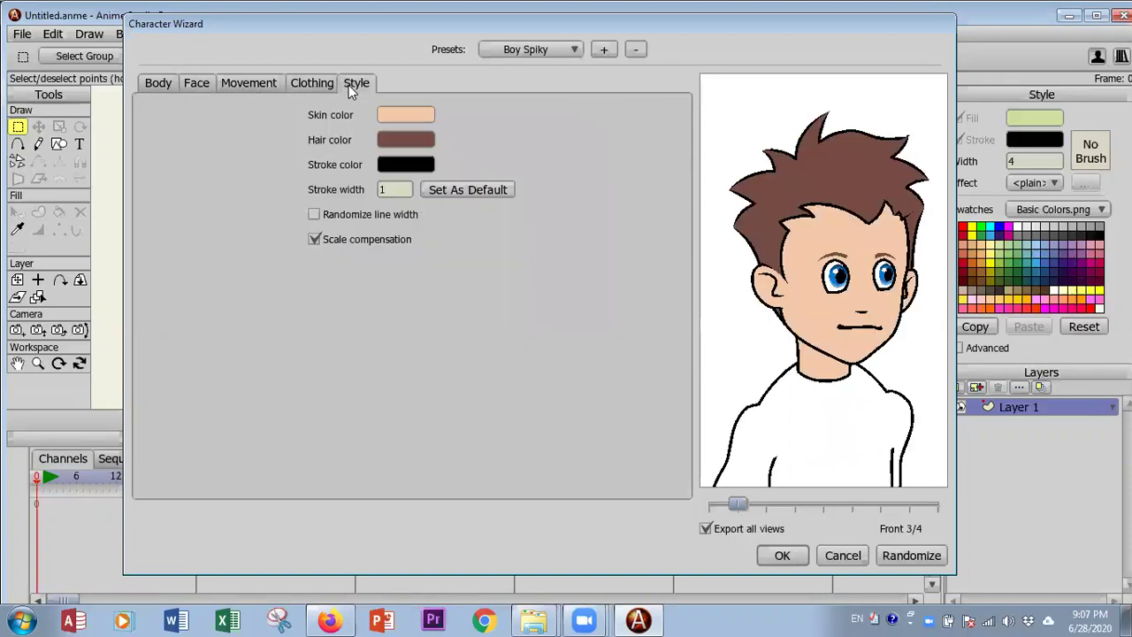
left_click(414, 140)
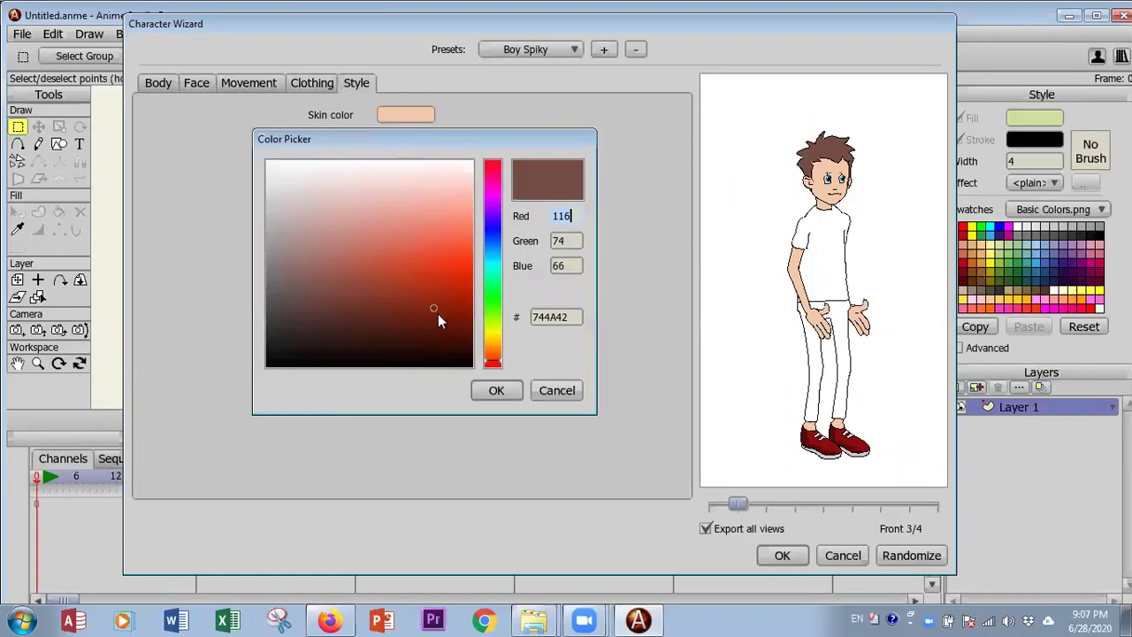
left_click(496, 392)
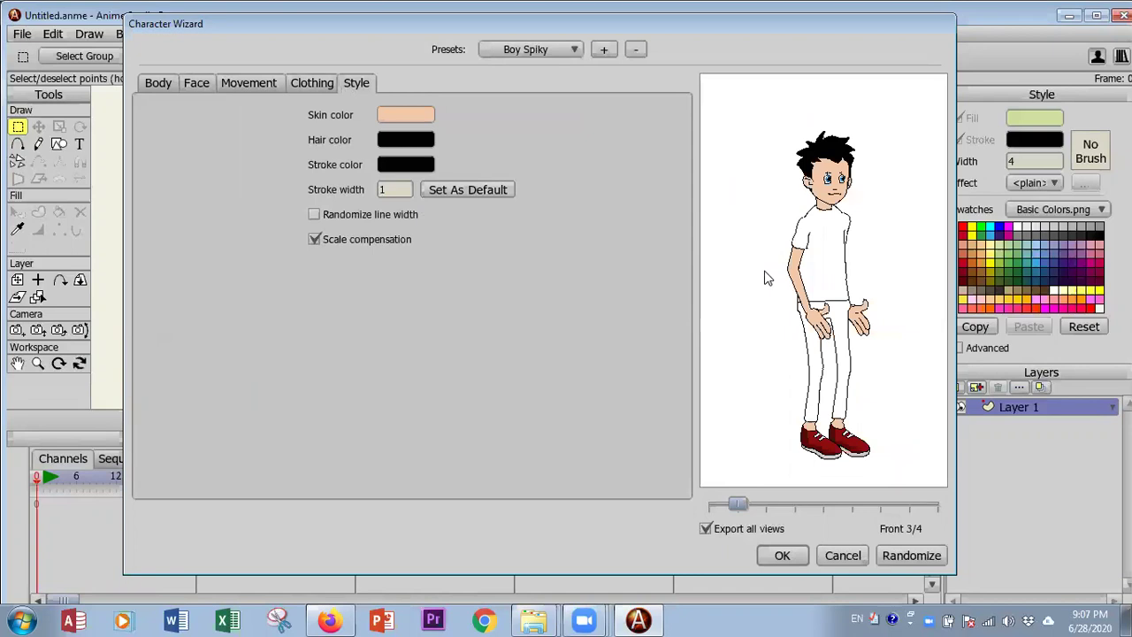
Review the character's movement, face and body settings, and add the character to the project with all views exported.
left_click(309, 83)
left_click(251, 83)
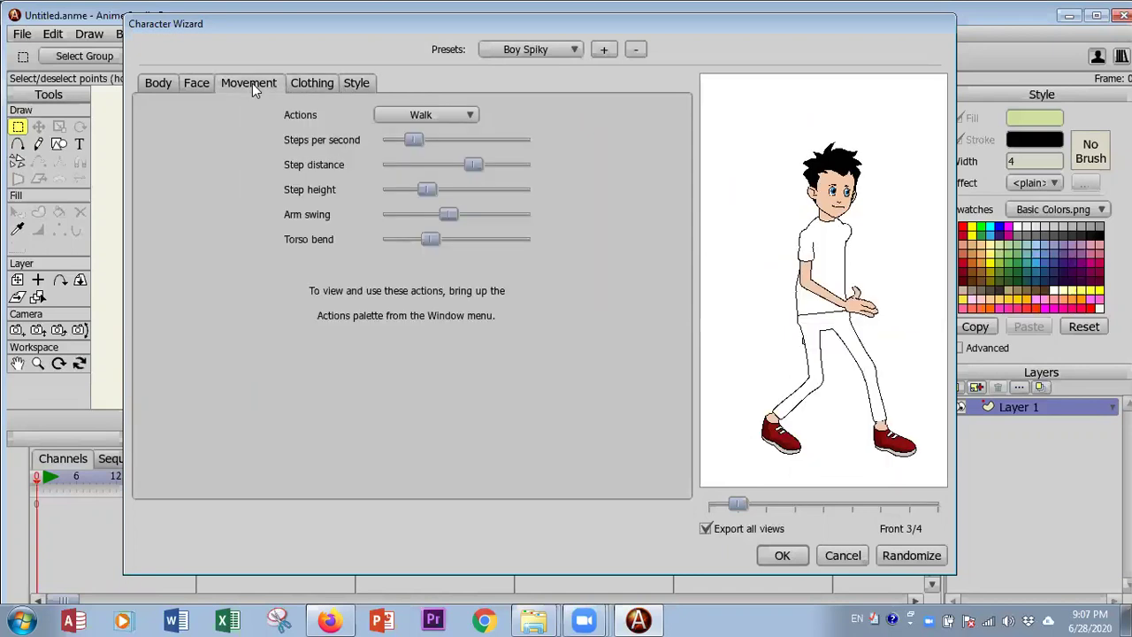
left_click(198, 85)
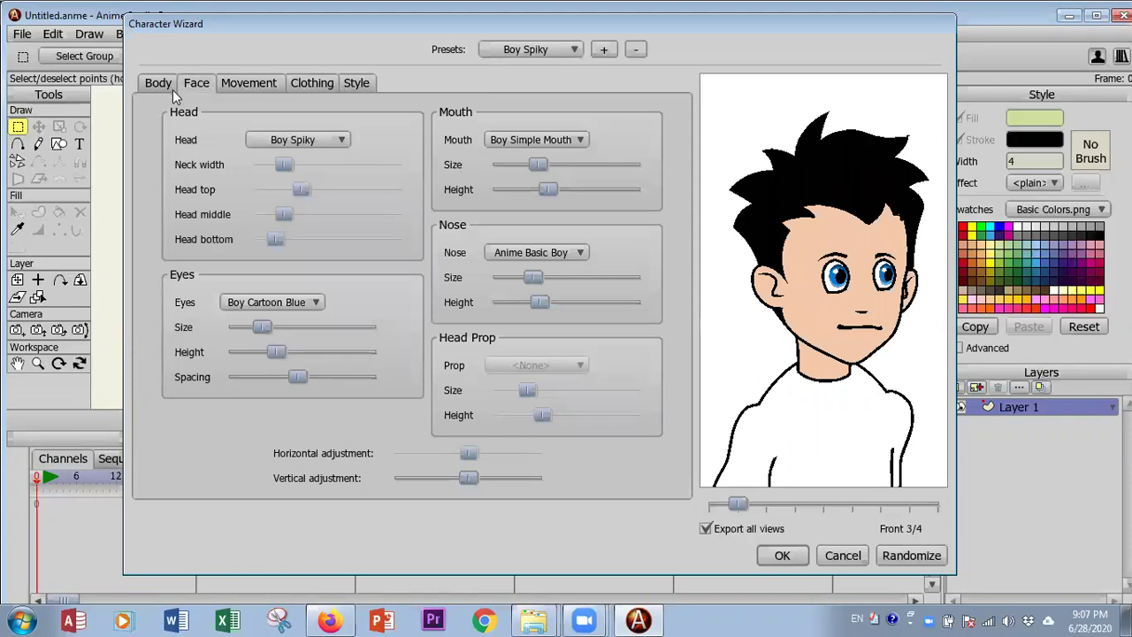
left_click(161, 83)
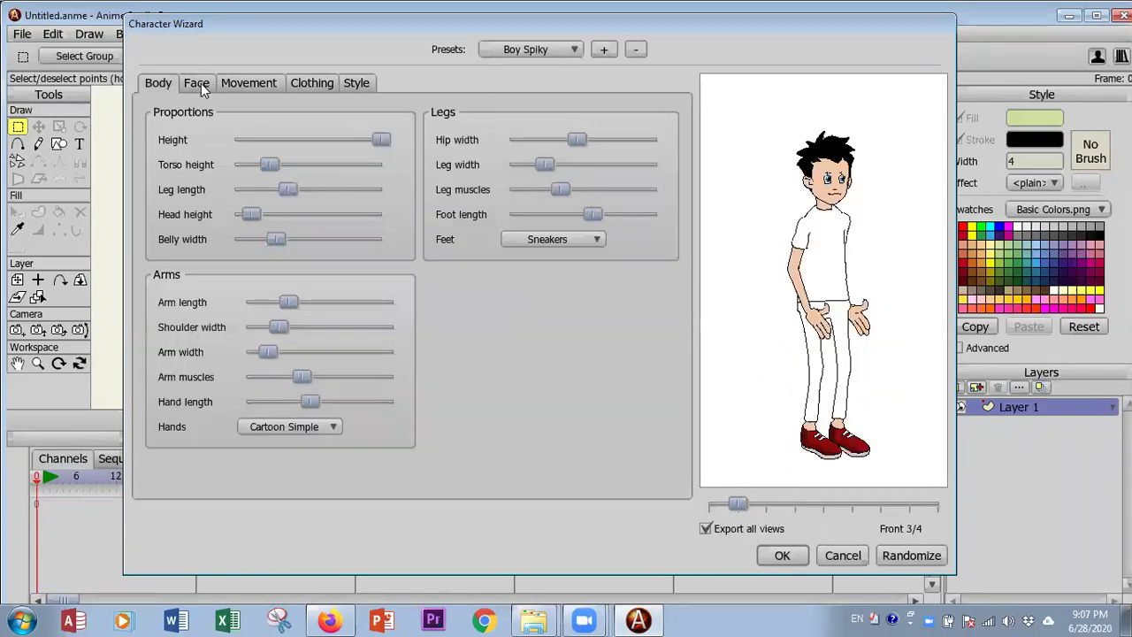
left_click(201, 83)
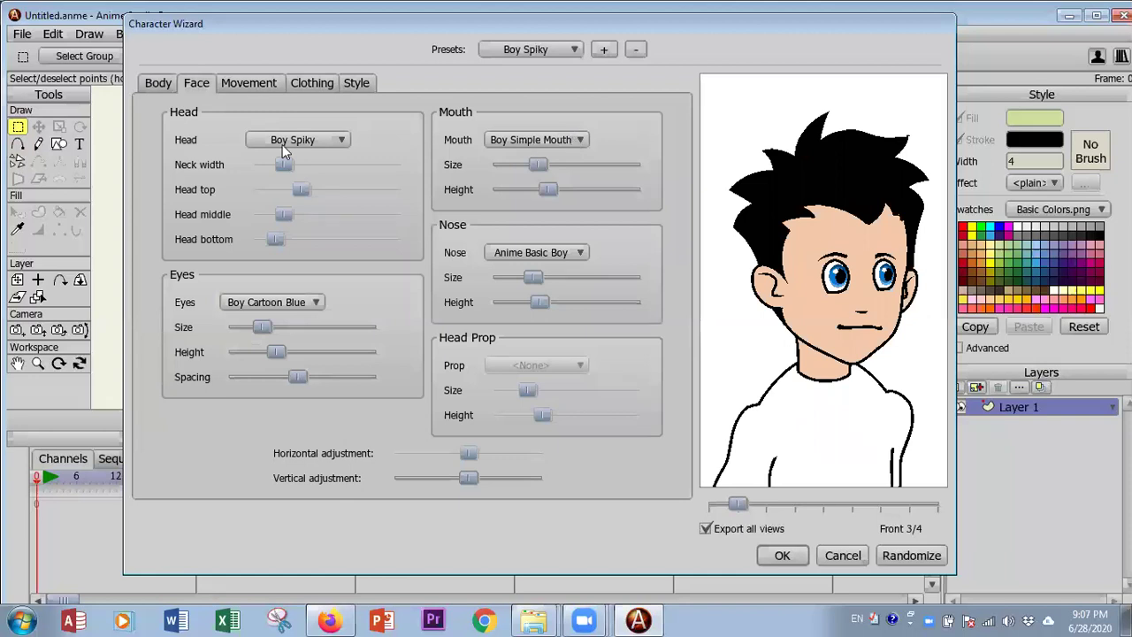
left_click(781, 553)
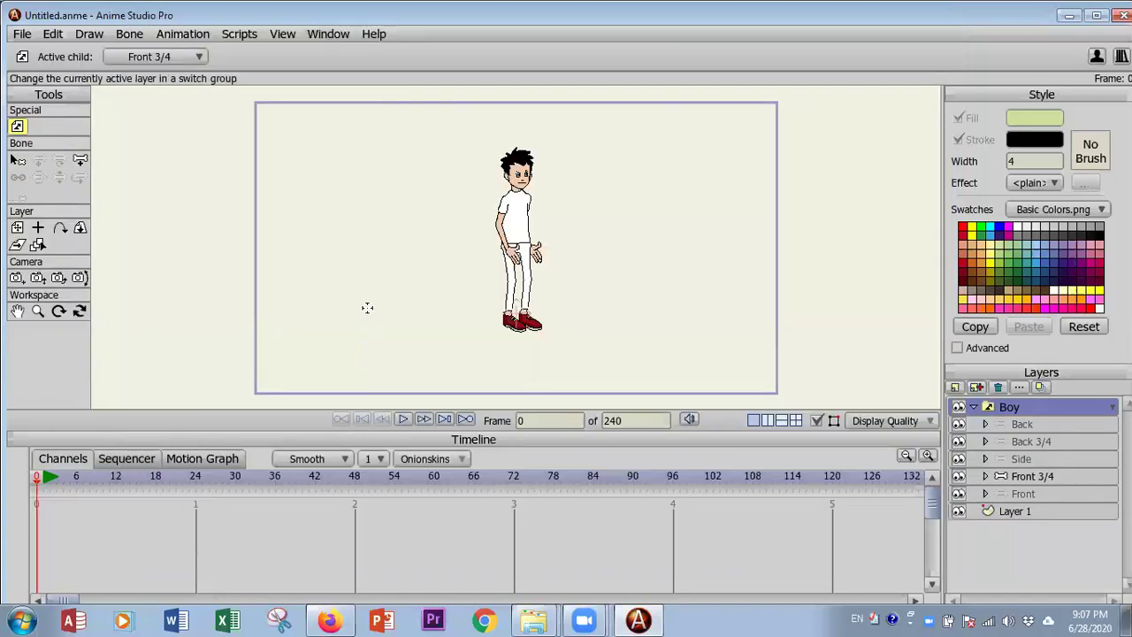
Move the Side layer out of the Boy group to the top of the layer stack and select the Boy group.
left_click(1026, 459)
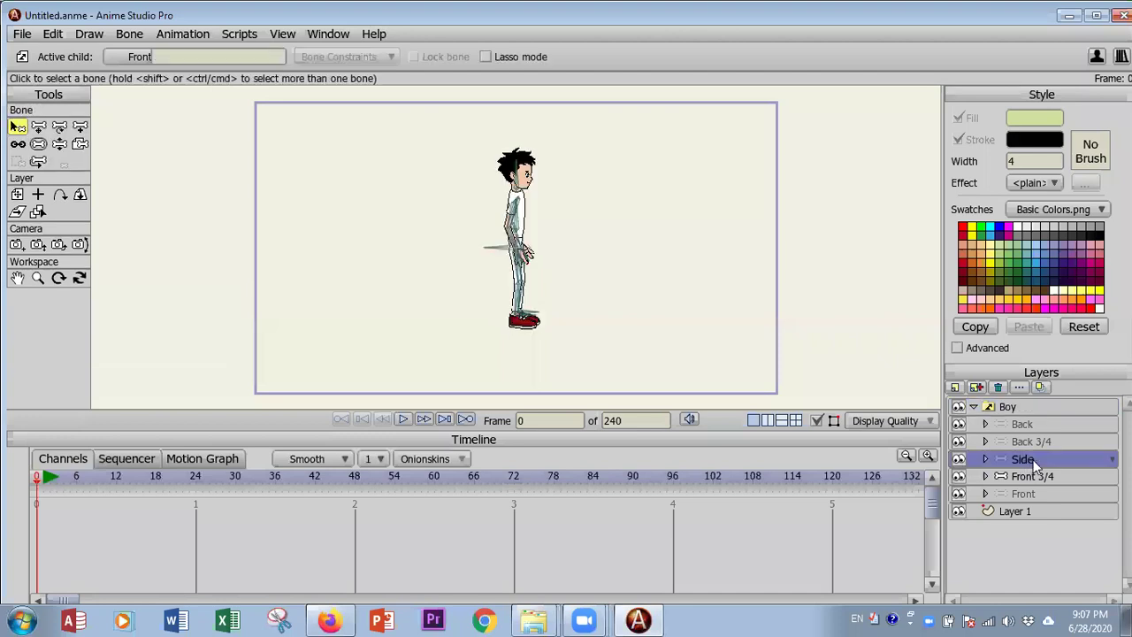
left_click_drag(1034, 459, 1028, 402)
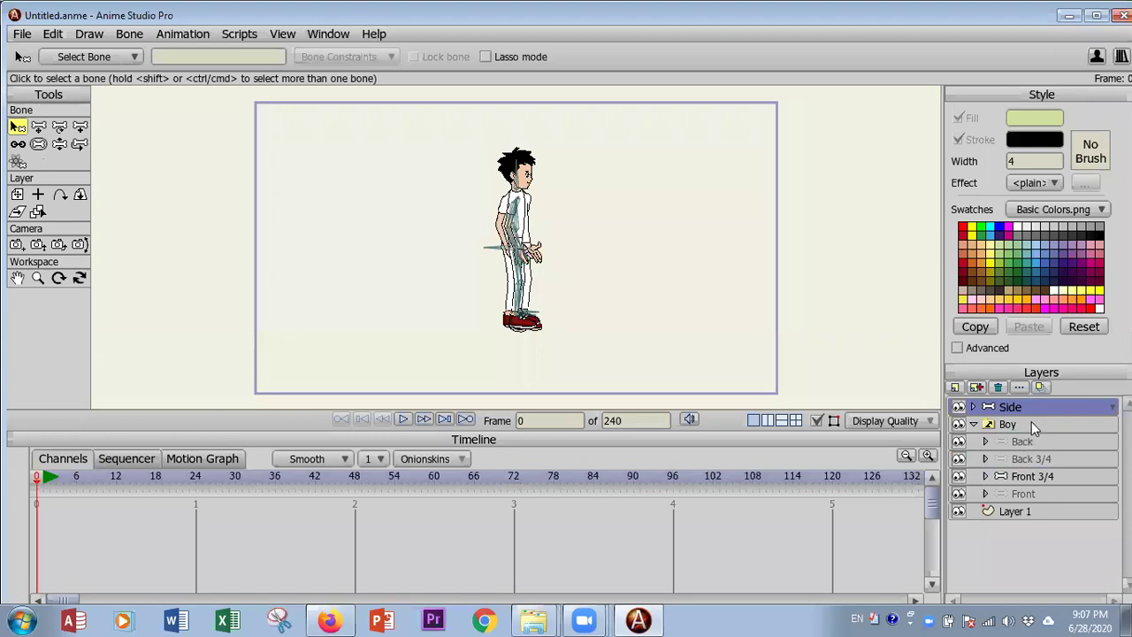
left_click(1031, 422)
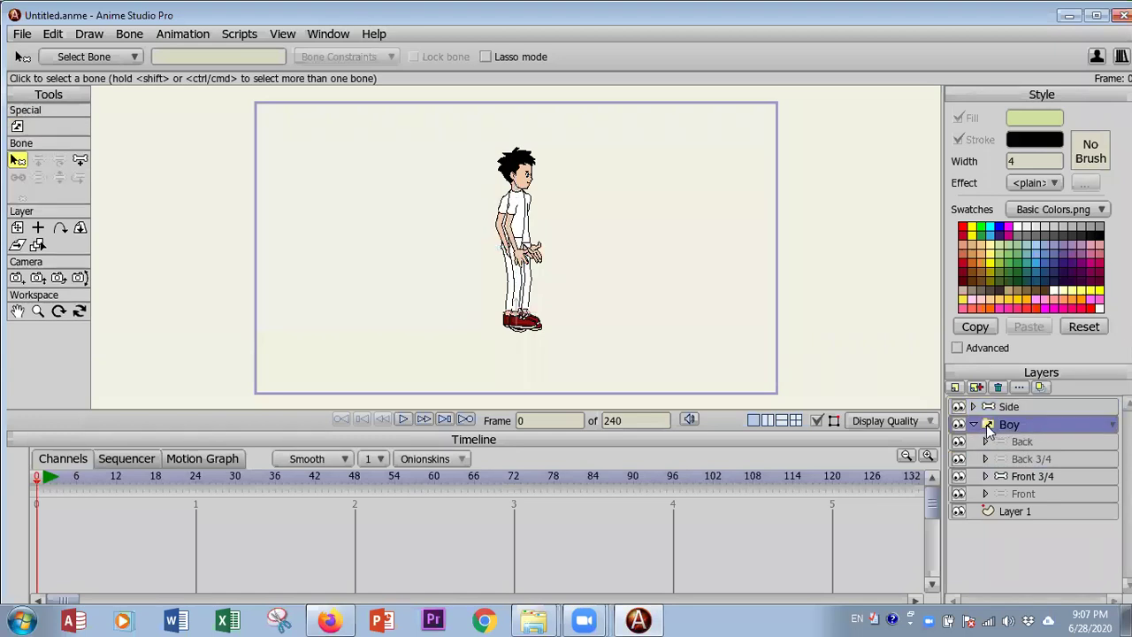
Delete the Boy group with its remaining views and select the Side bone layer.
left_click(998, 387)
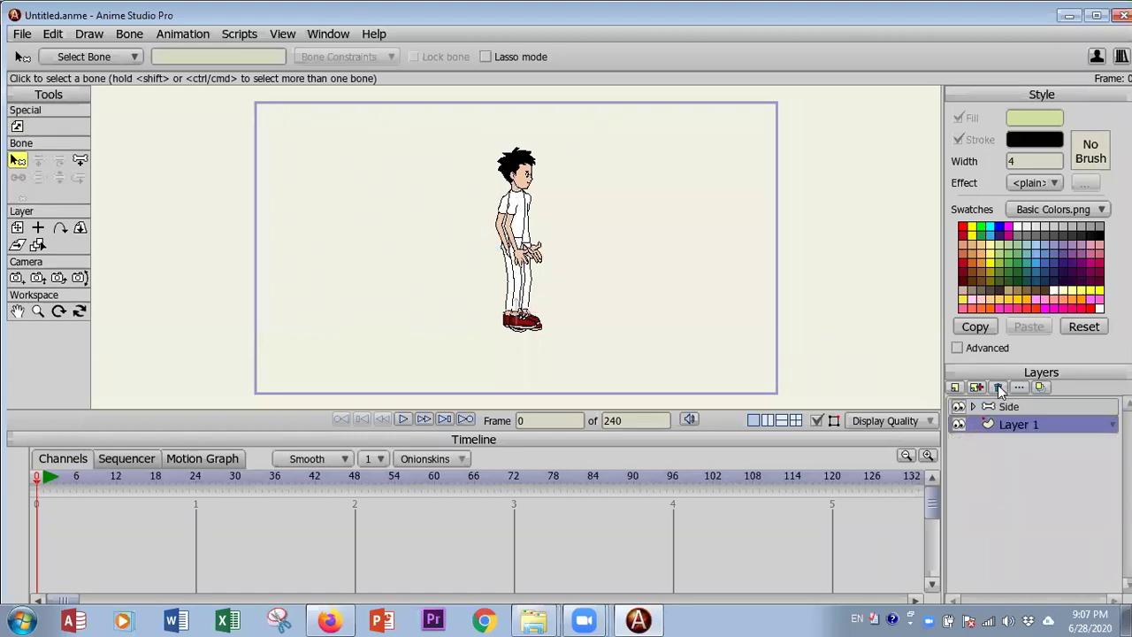
left_click(1006, 407)
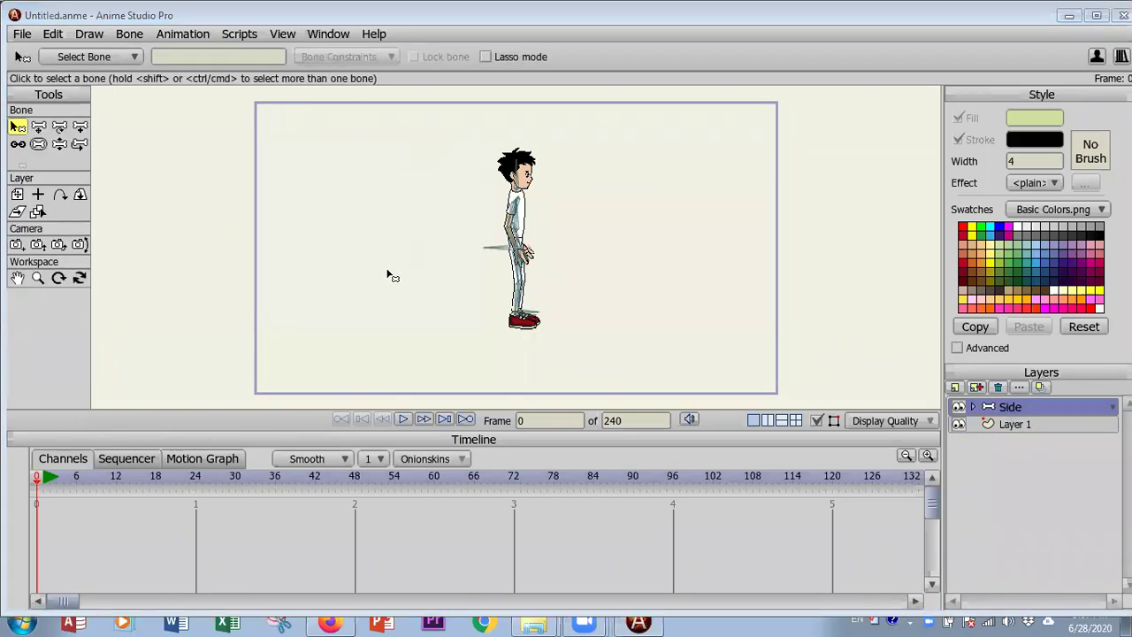
scroll(421, 279, "up", 2)
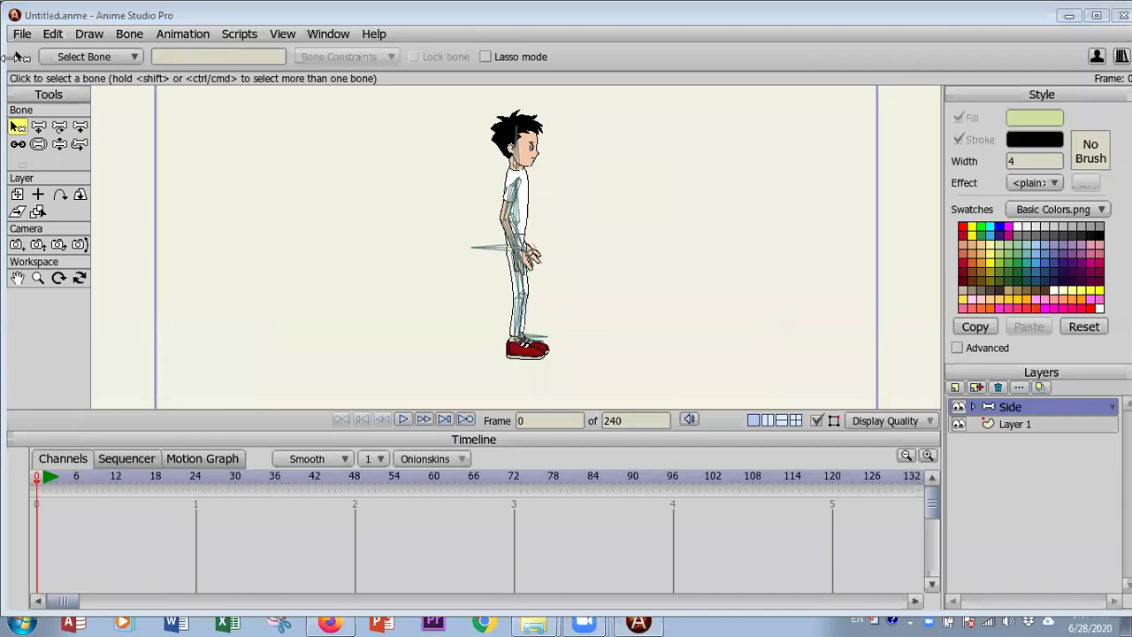
At frame 1, rotate the near arm's bones so the arm reaches forward with the forearm roughly horizontal.
left_click(78, 143)
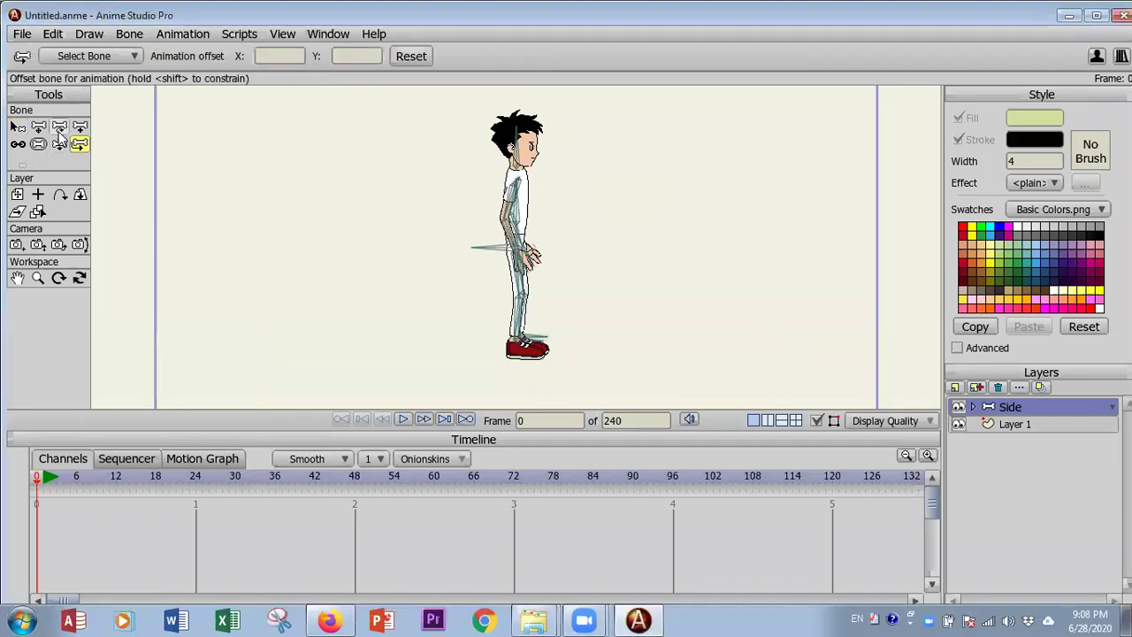
left_click(59, 127)
scroll(174, 270, "up", 3)
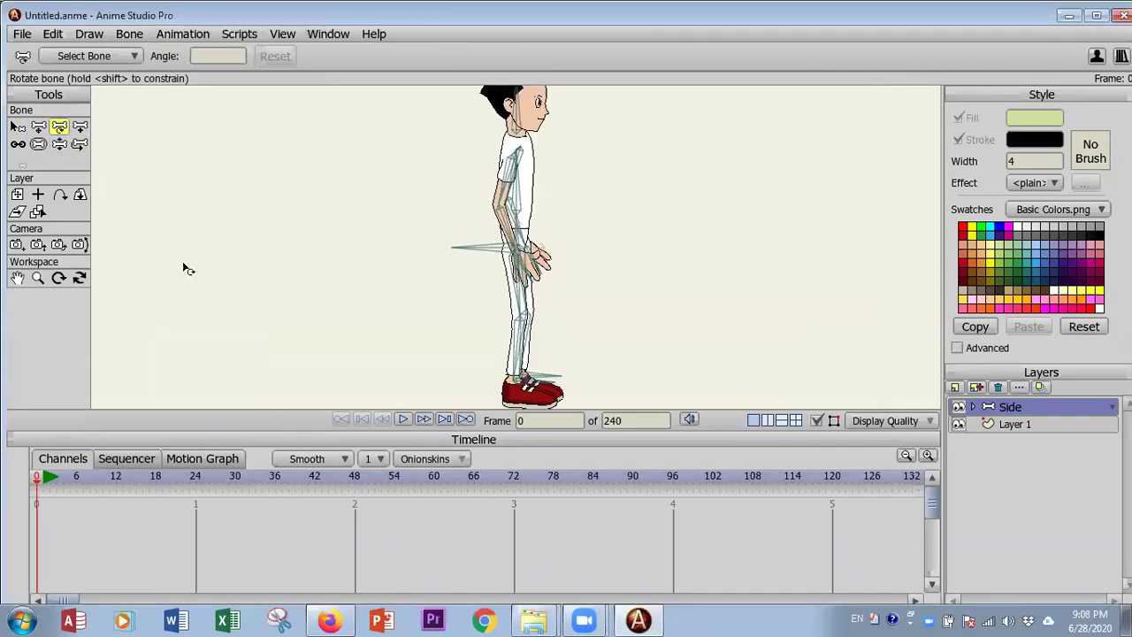
scroll(240, 247, "down", 2)
scroll(407, 301, "up", 2)
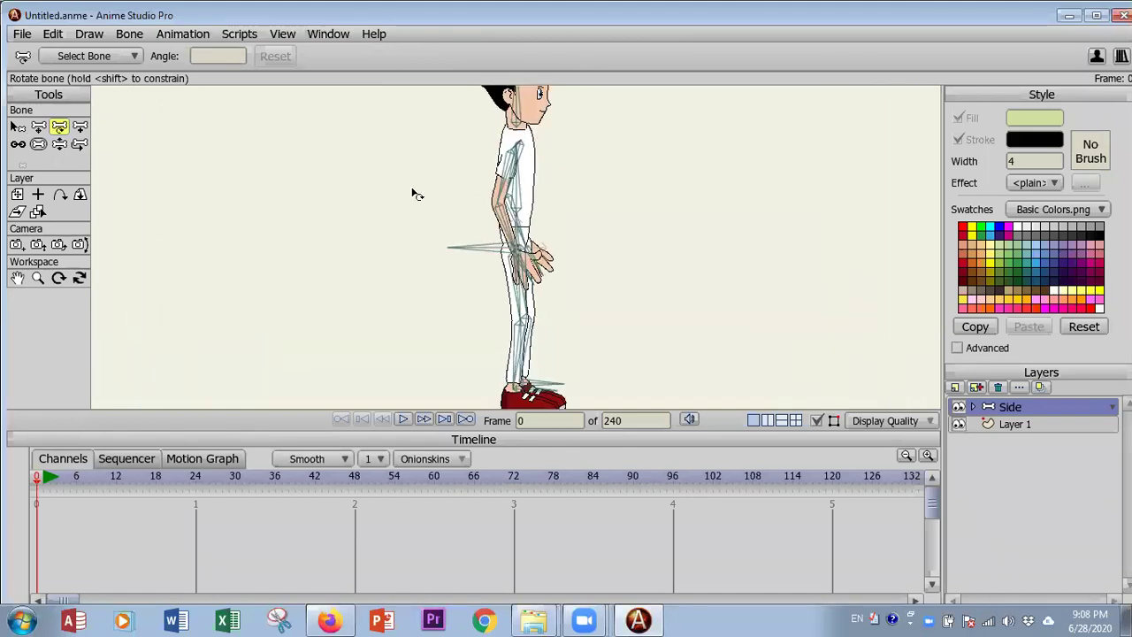
scroll(415, 194, "down", 3)
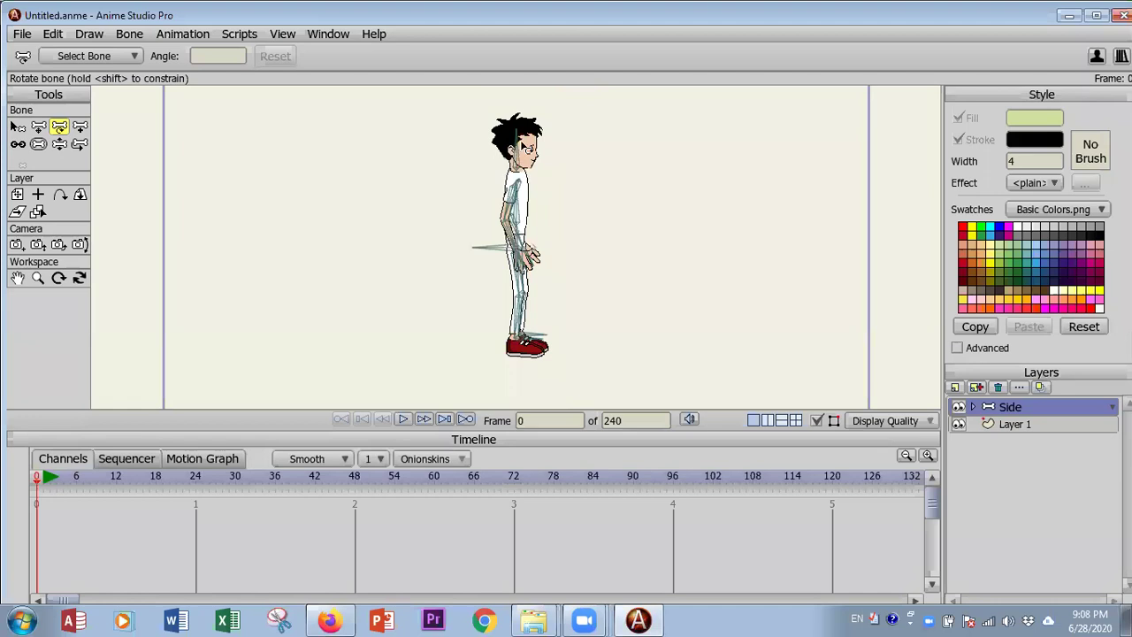
left_click(519, 143)
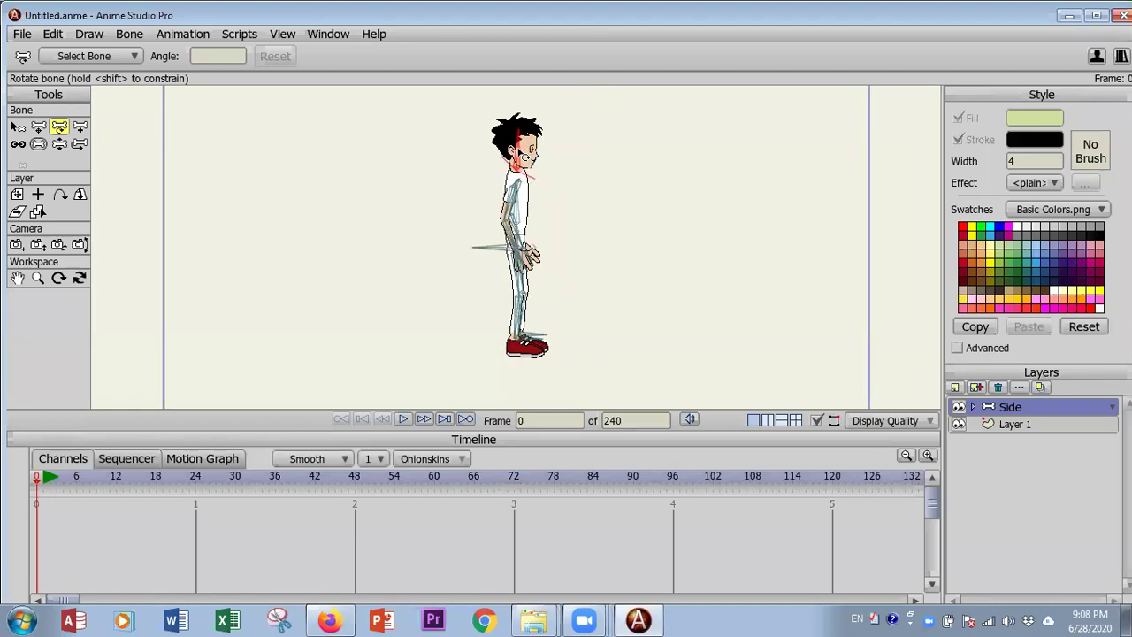
left_click(44, 486)
key("ctrl+Right")
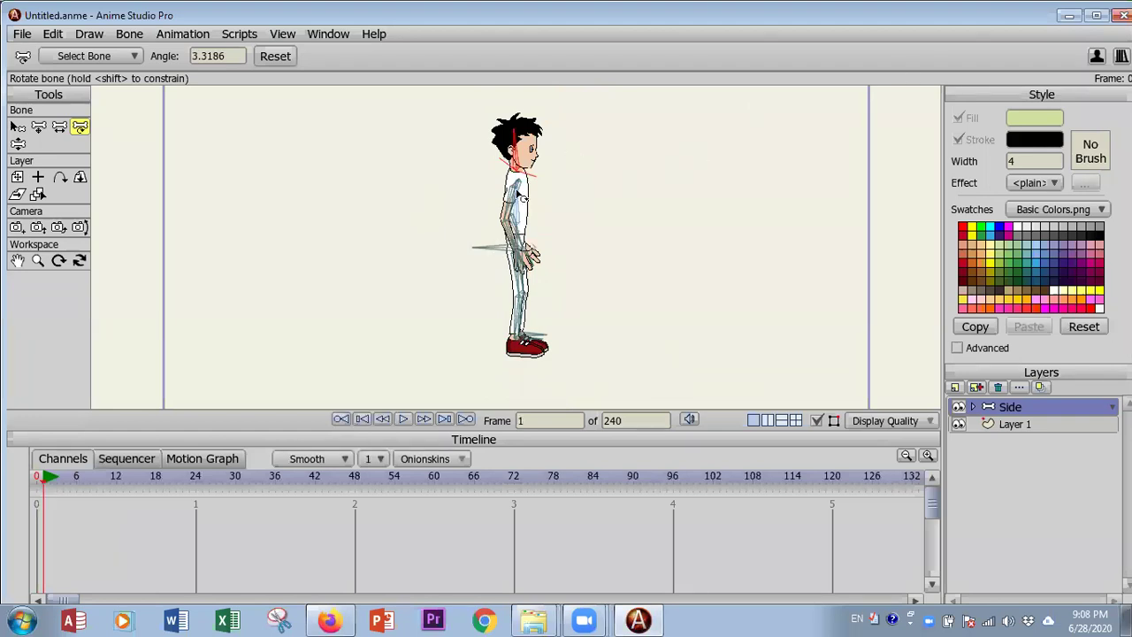
scroll(513, 207, "up", 2)
left_click_drag(510, 187, 583, 193)
scroll(468, 280, "up", 1)
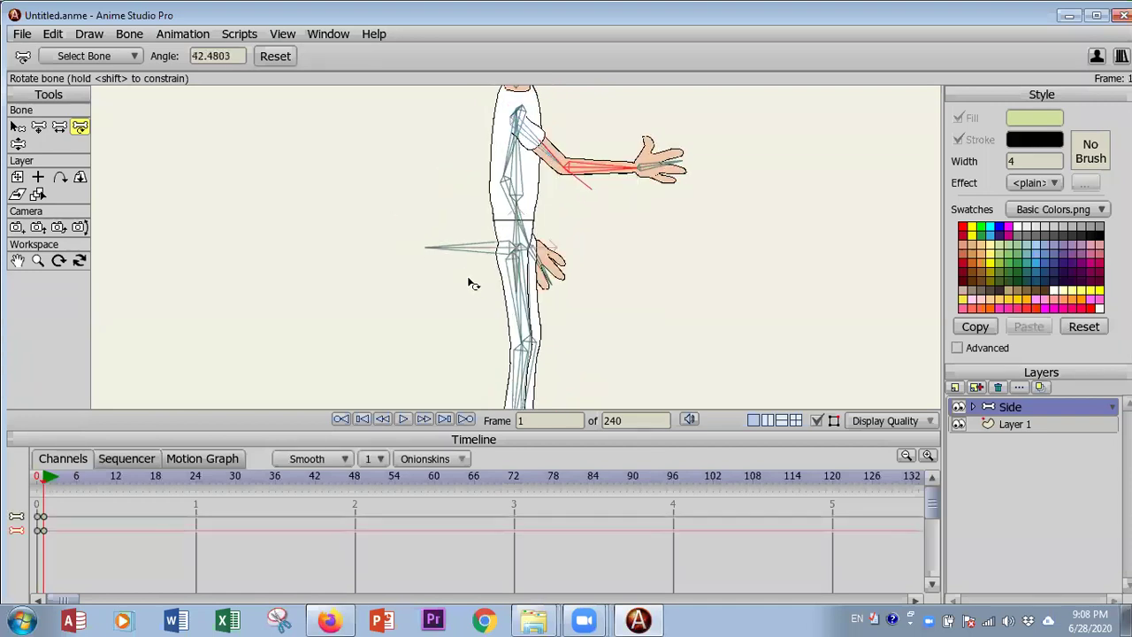
Rotate the thigh and shin bones at frame 1 to spread the legs into a walking stride.
left_click_drag(524, 292, 563, 314)
left_click_drag(636, 295, 626, 156)
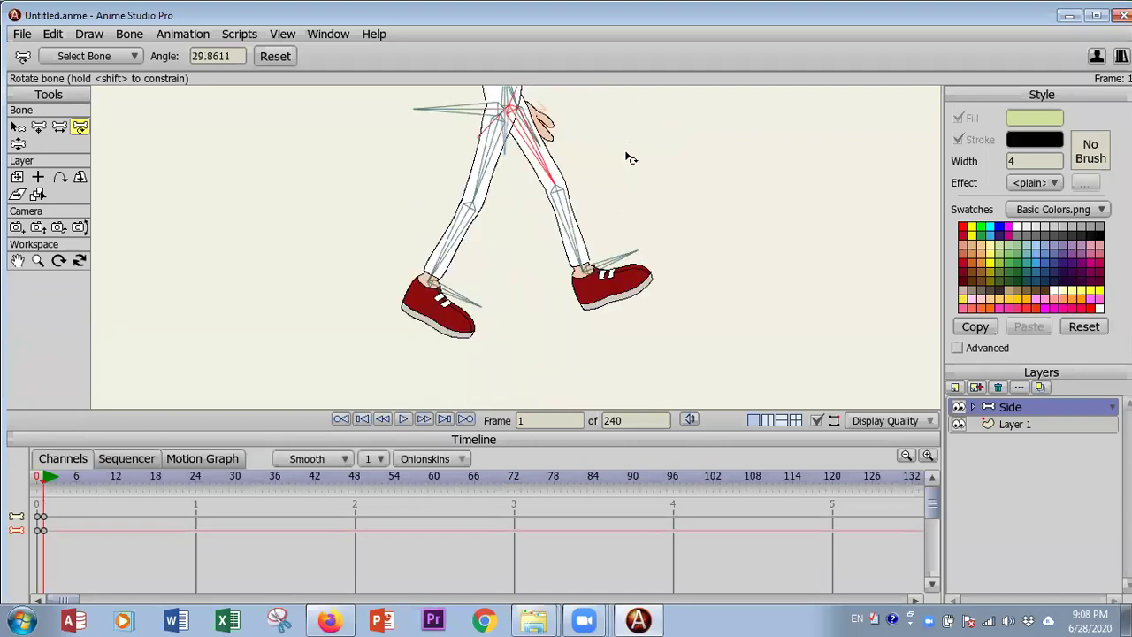
left_click_drag(581, 247, 592, 258)
mouse_move(459, 243)
left_mouse_down()
mouse_move(449, 251)
mouse_move(459, 247)
left_mouse_up()
scroll(520, 316, "down", 3)
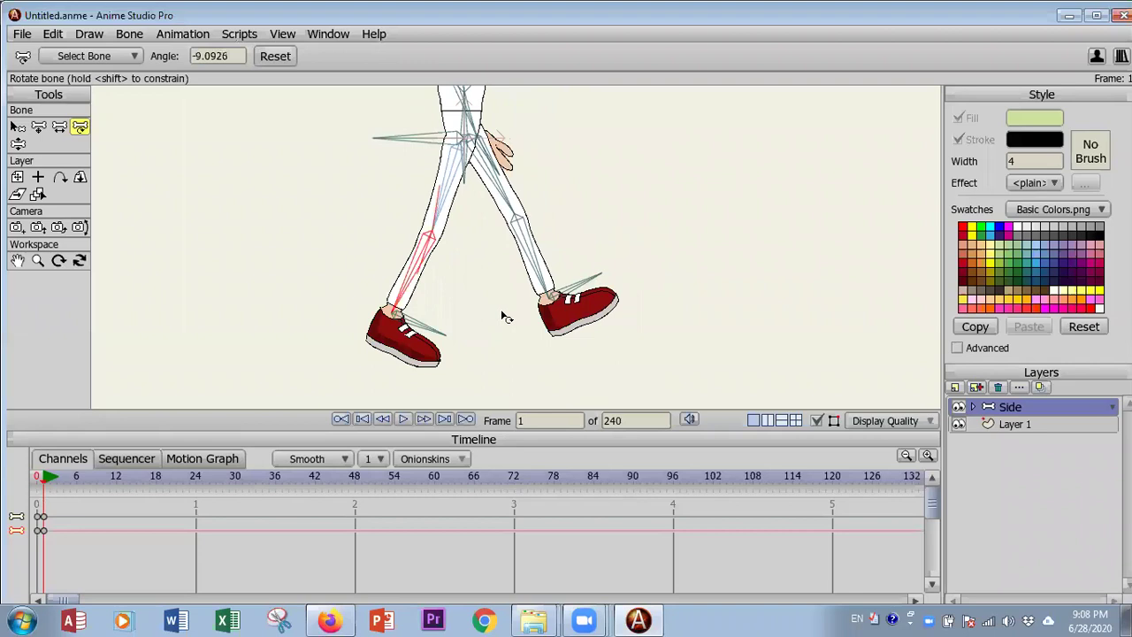
scroll(501, 290, "down", 1)
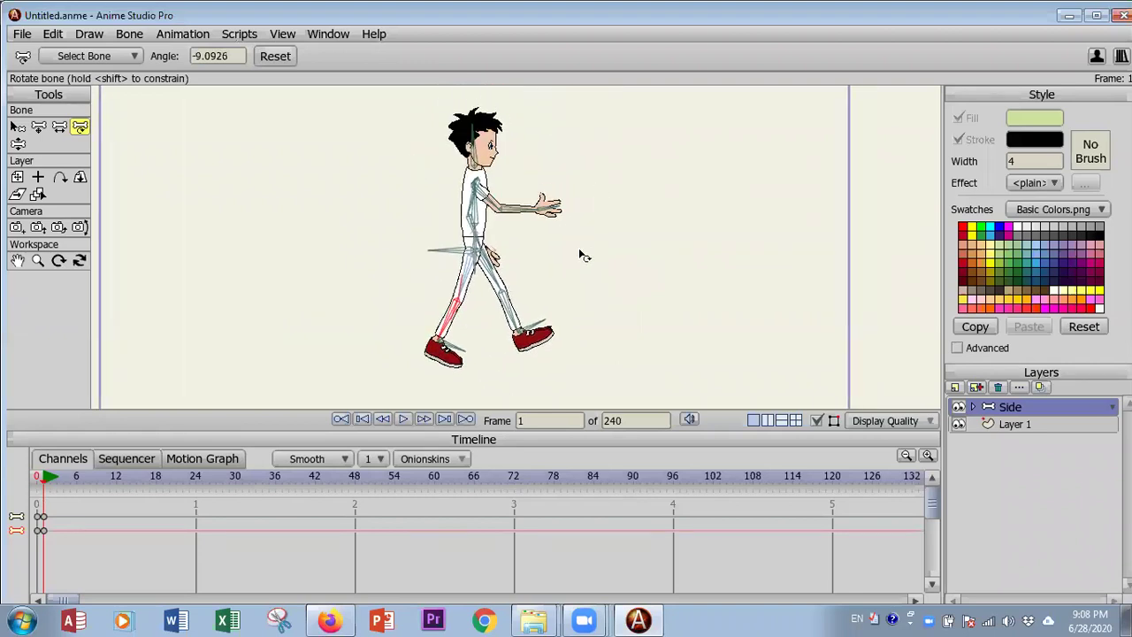
scroll(581, 253, "down", 1)
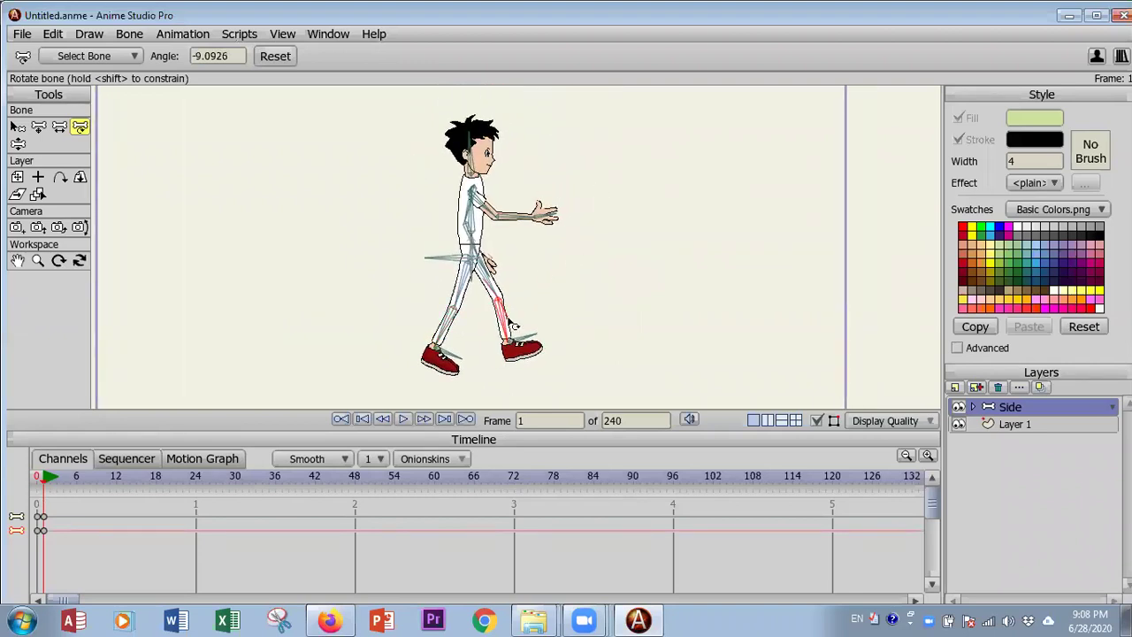
Refine the stride at frame 1 by straightening the front leg, tilting its toes up and bending the back leg with its toes down.
left_click_drag(493, 286, 526, 337)
left_click(521, 335)
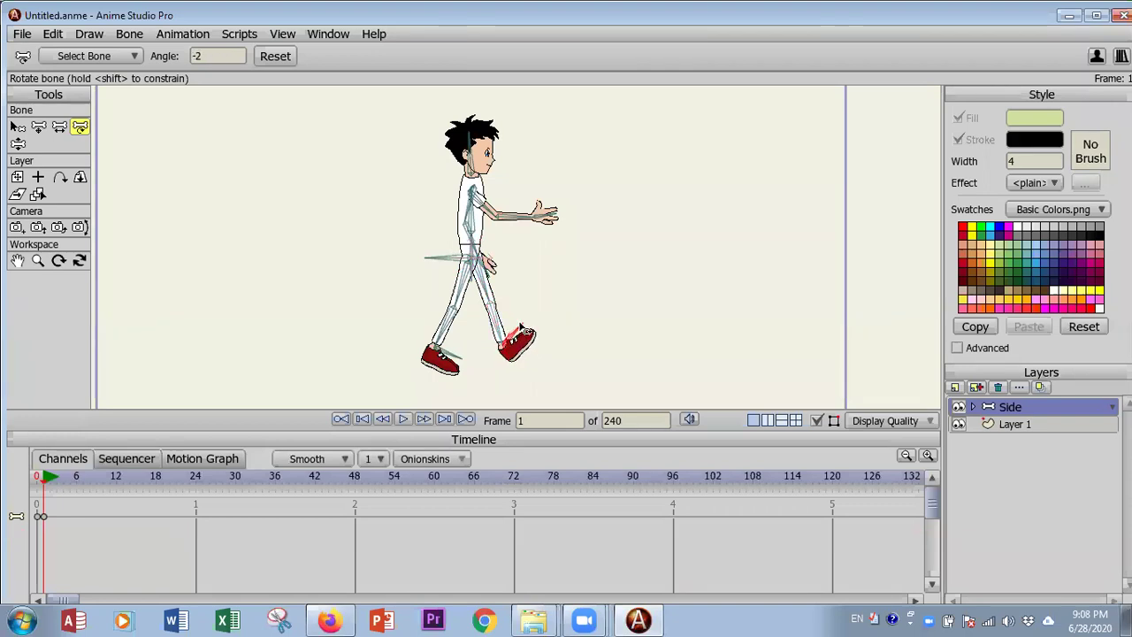
left_click(447, 354)
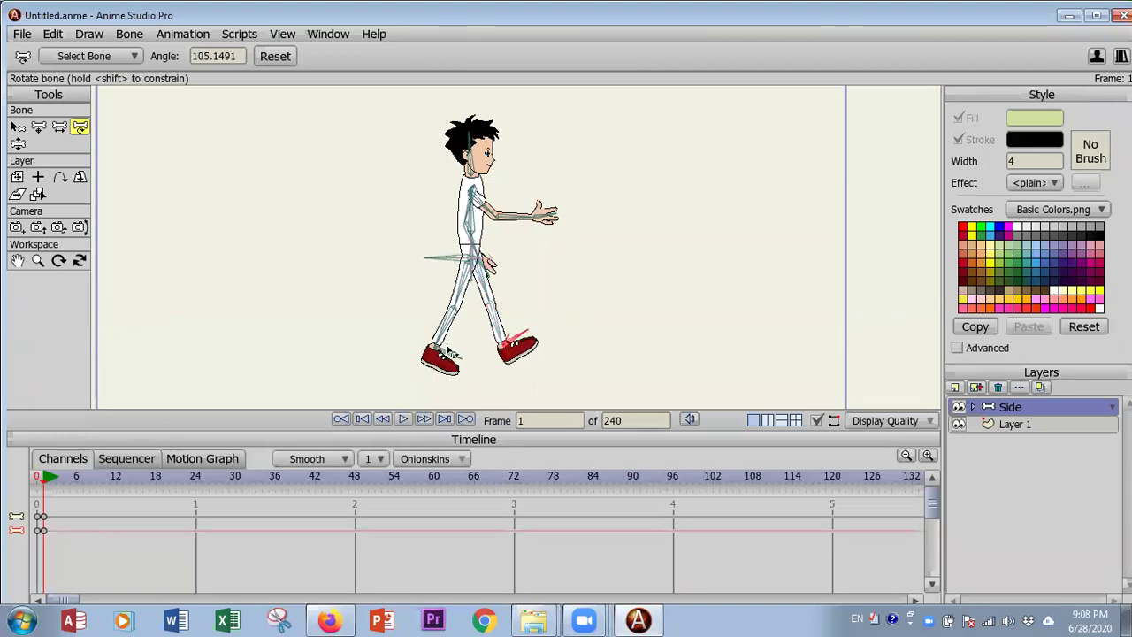
left_click(462, 296)
left_click_drag(461, 295, 435, 351)
left_click(442, 361)
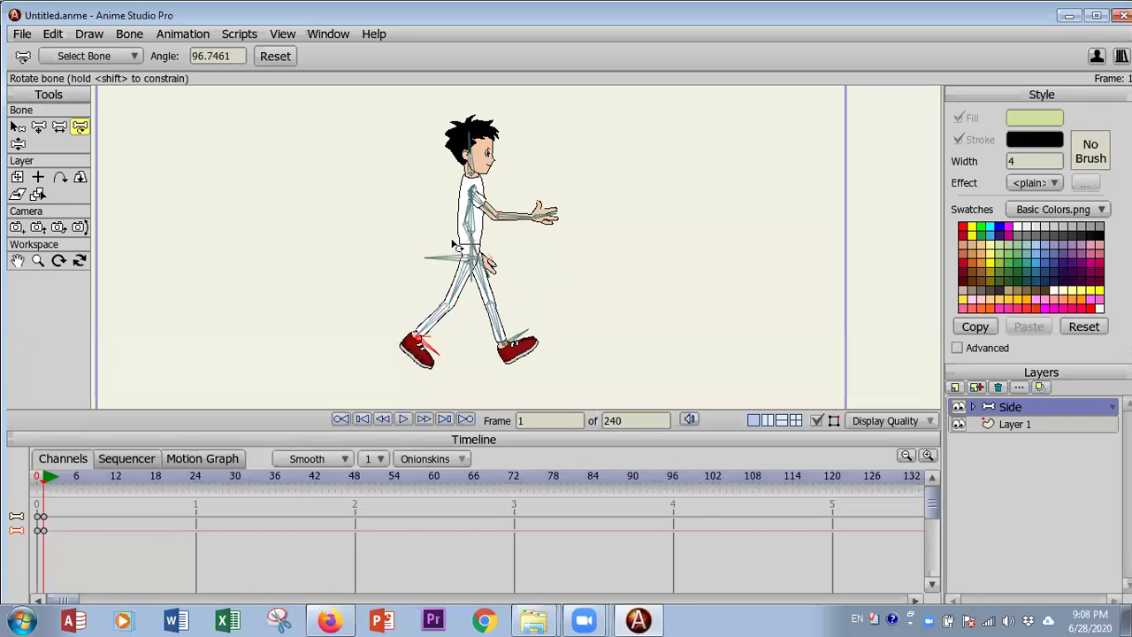
Swing the far arm behind the torso at frame 1 and fine-tune the forward upper arm.
left_click(470, 225)
left_click_drag(464, 221, 448, 248)
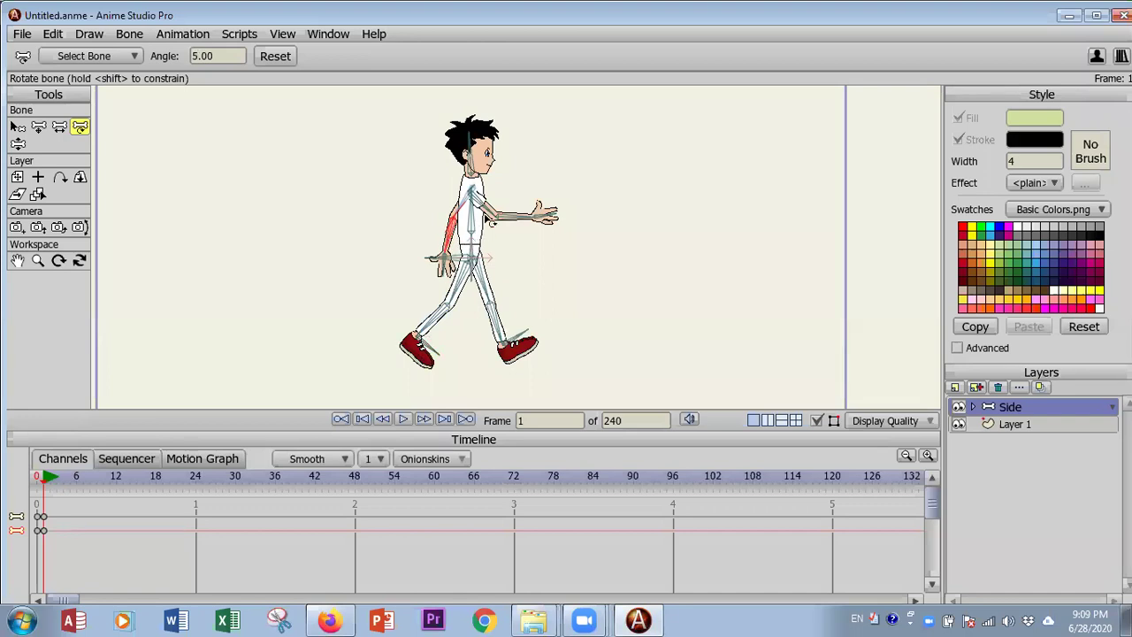
left_click_drag(487, 210, 492, 220)
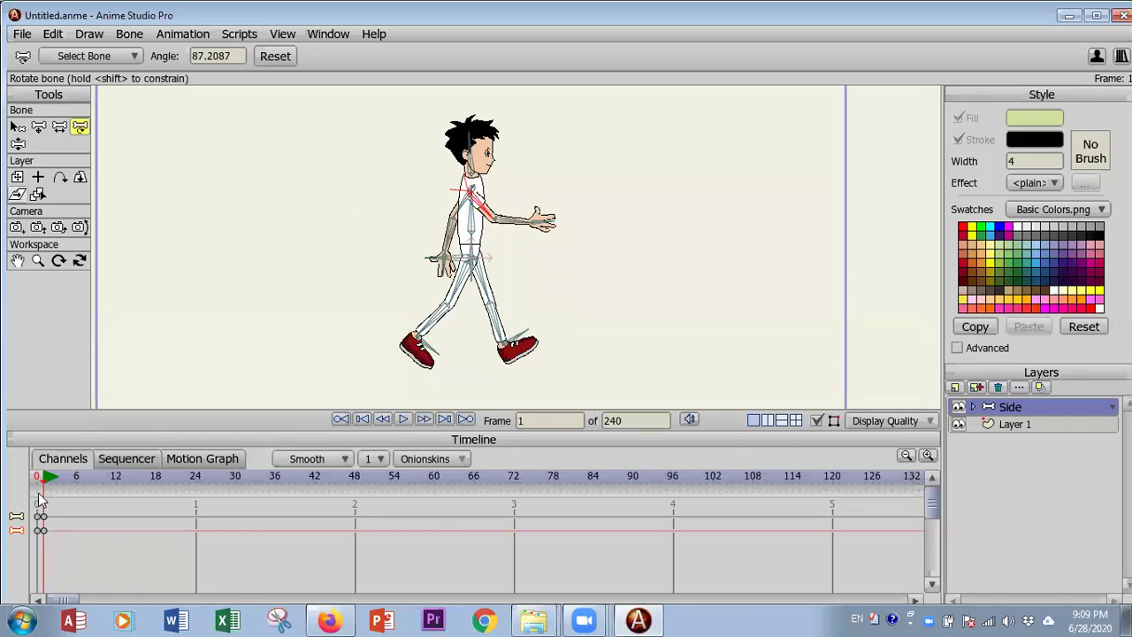
Enable onion skins with a marker at frame 1 and move to frame 12.
left_click(424, 458)
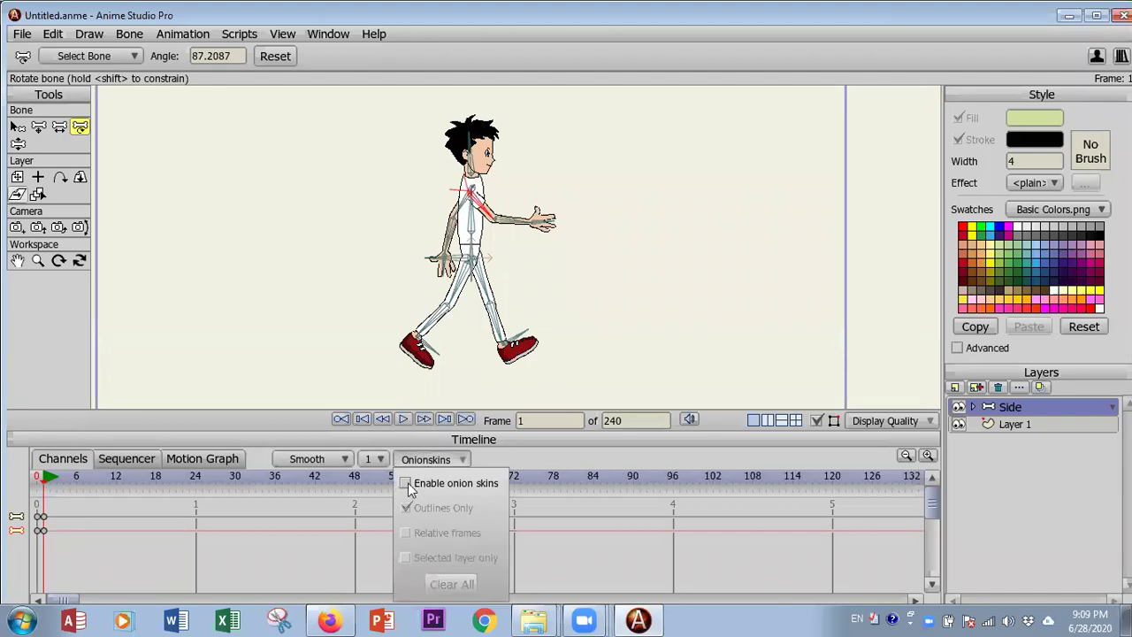
left_click(47, 492)
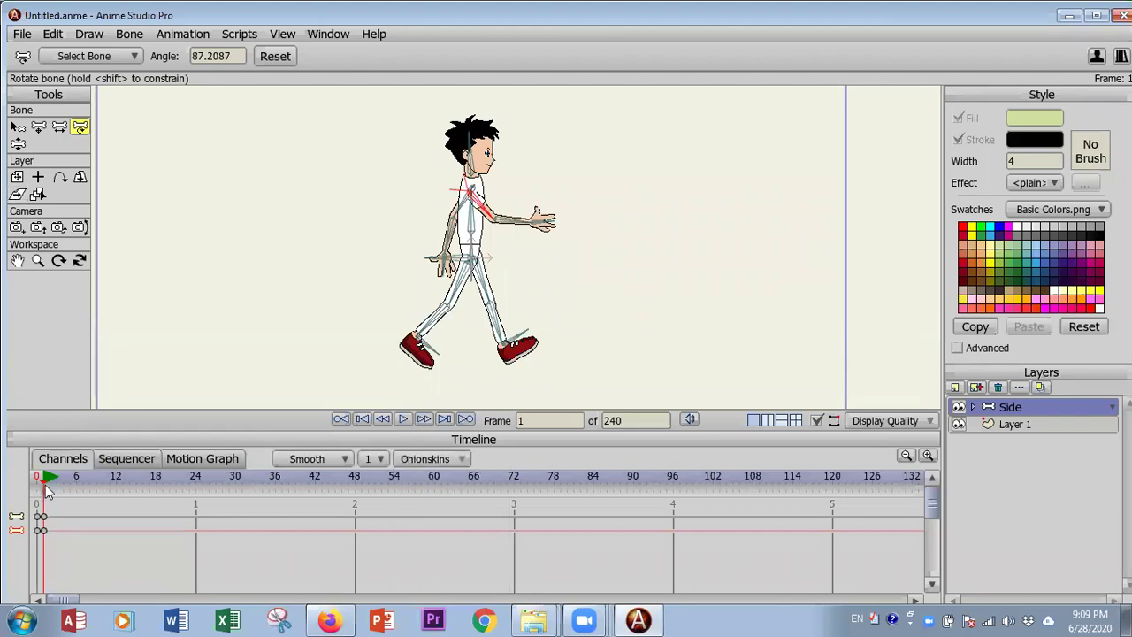
left_click_drag(49, 484, 118, 483)
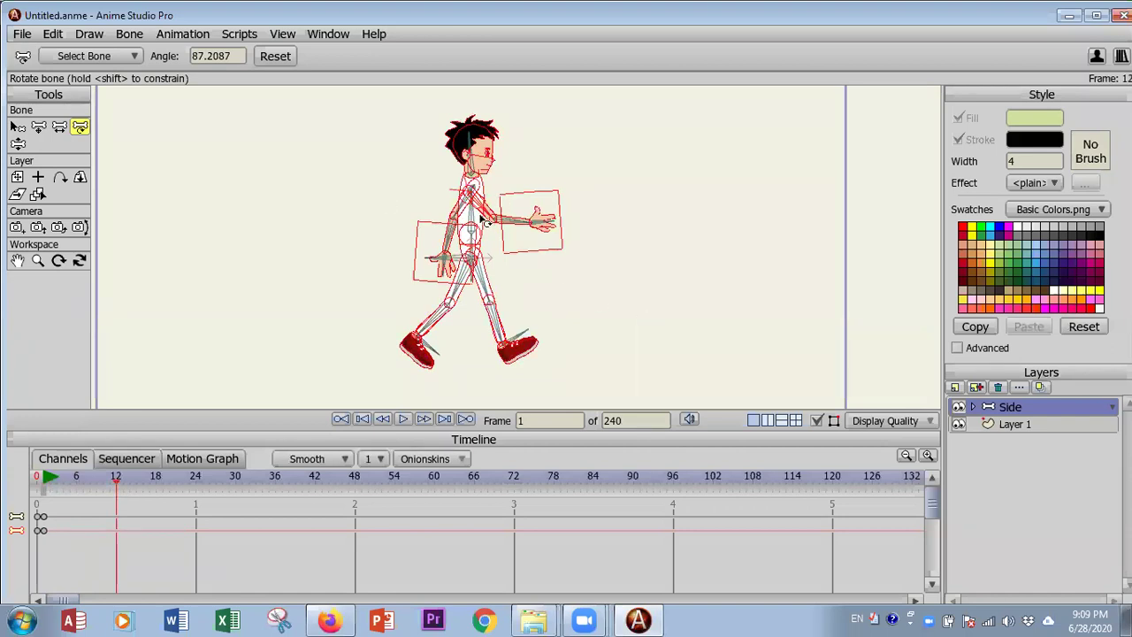
Create the opposite stride at frame 12 by swapping the arms and legs to match the onion-skin outline.
left_click_drag(485, 205, 448, 225)
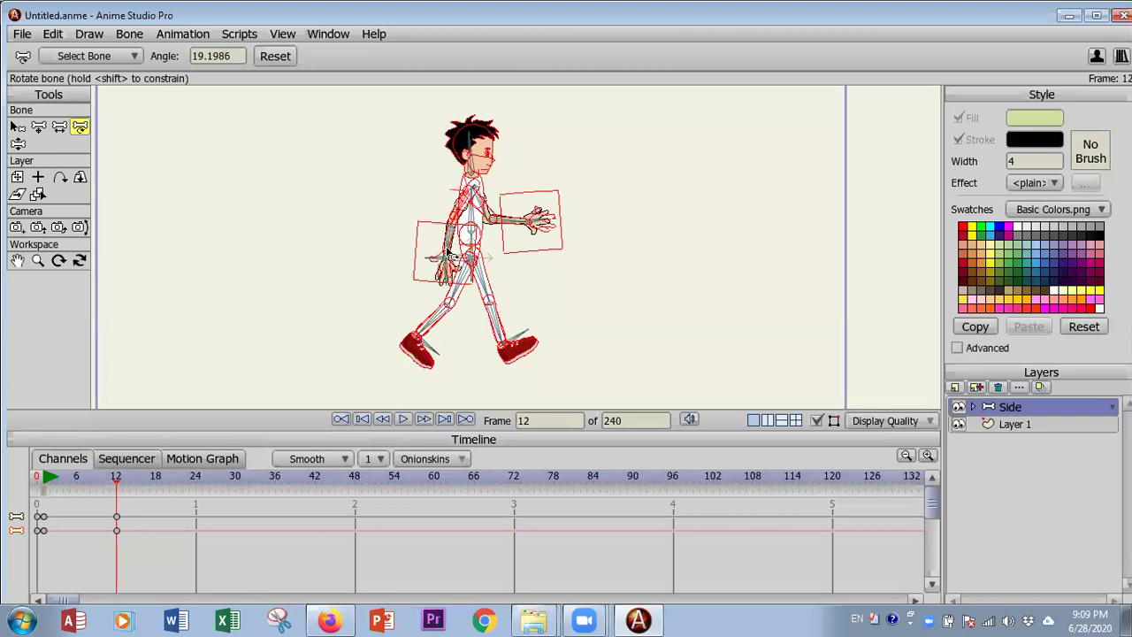
mouse_move(486, 287)
left_mouse_down()
mouse_move(466, 289)
mouse_move(487, 290)
left_mouse_up()
left_click_drag(499, 337, 513, 341)
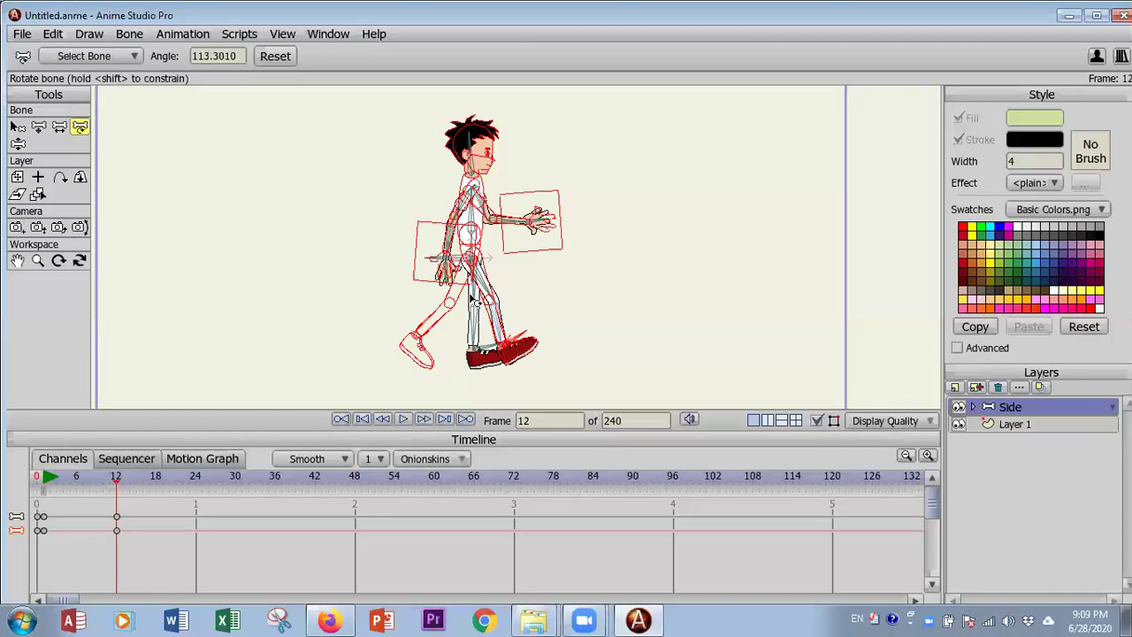
left_click_drag(469, 298, 443, 353)
left_click(467, 157)
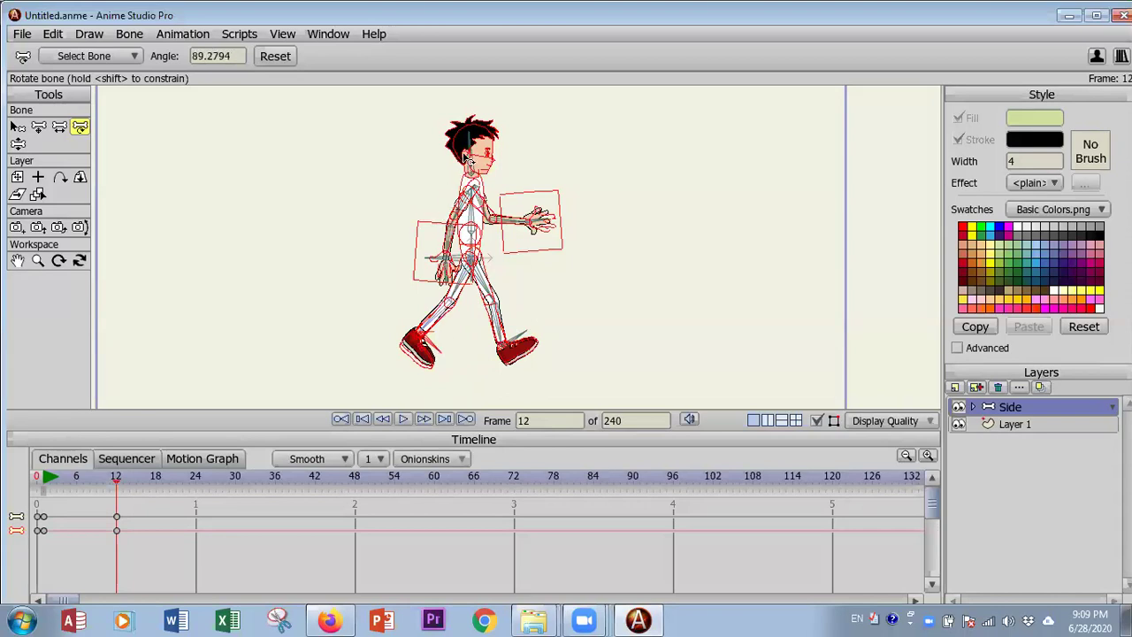
Copy all bone keyframes from frame 1 and paste them at frame 24 to close the walk cycle.
left_click(43, 478)
mouse_move(44, 478)
left_mouse_down()
mouse_move(139, 492)
mouse_move(44, 502)
mouse_move(55, 506)
mouse_move(43, 483)
left_mouse_up()
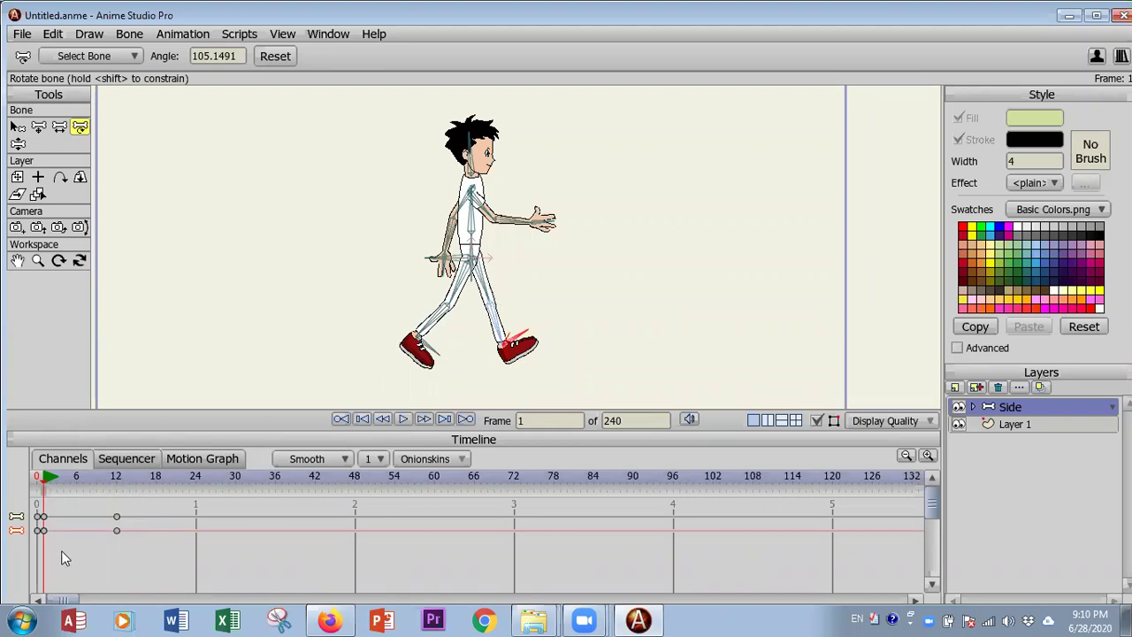
left_click_drag(57, 564, 39, 497)
left_click(199, 476)
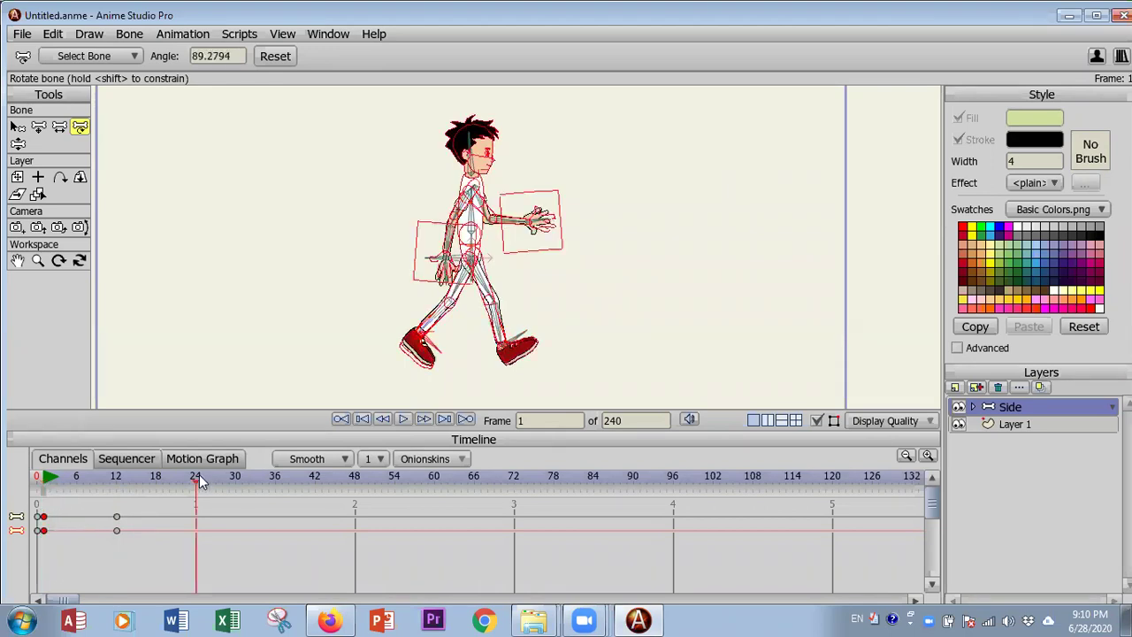
key("ctrl+v")
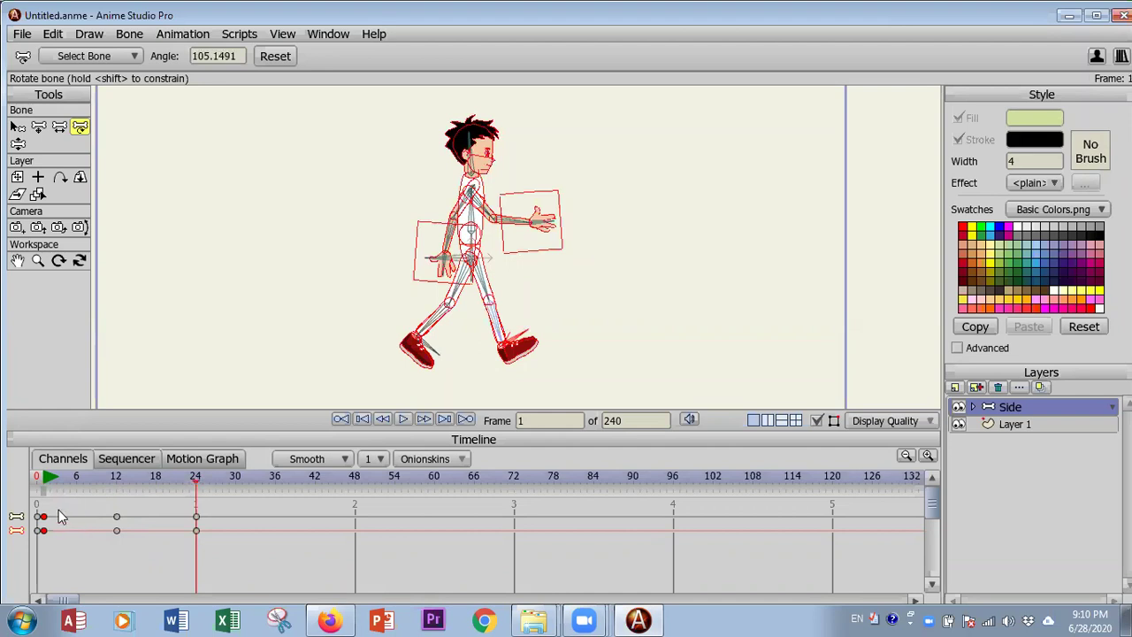
At frame 6, clear the onion skin, rotate both arms down alongside the body, and return to frame 1.
left_click(77, 478)
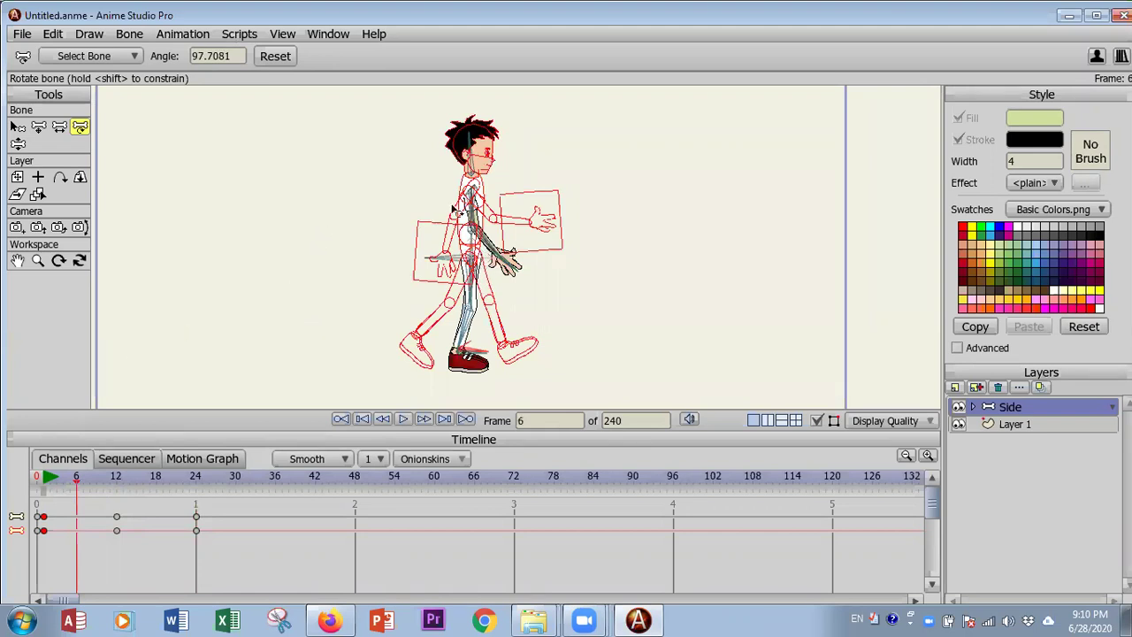
left_click_drag(493, 250, 479, 275)
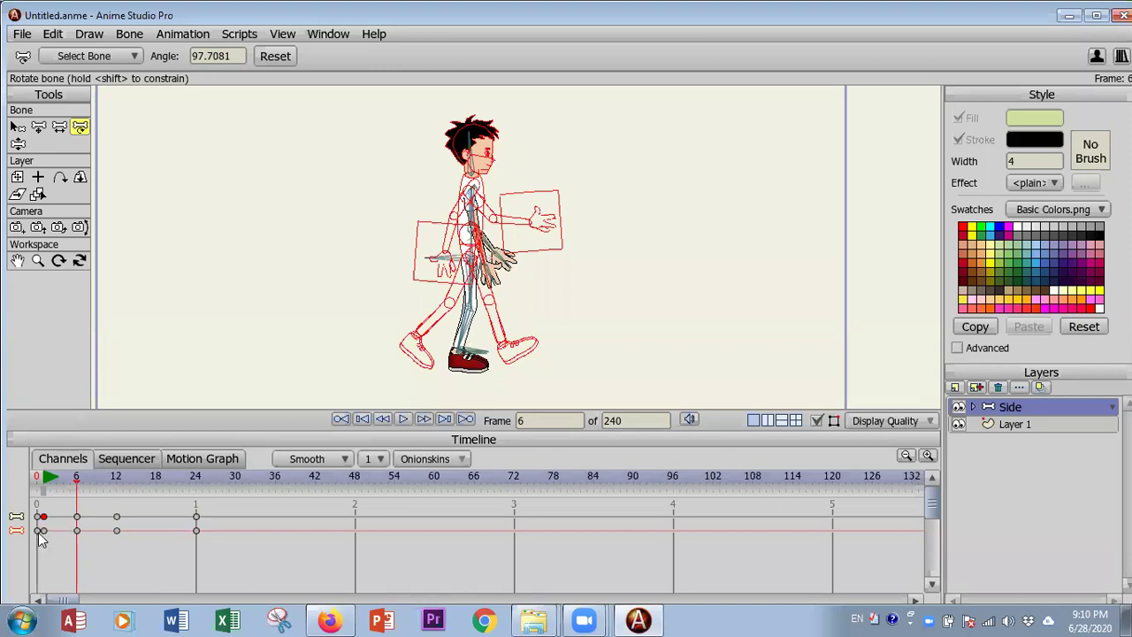
left_click(491, 191)
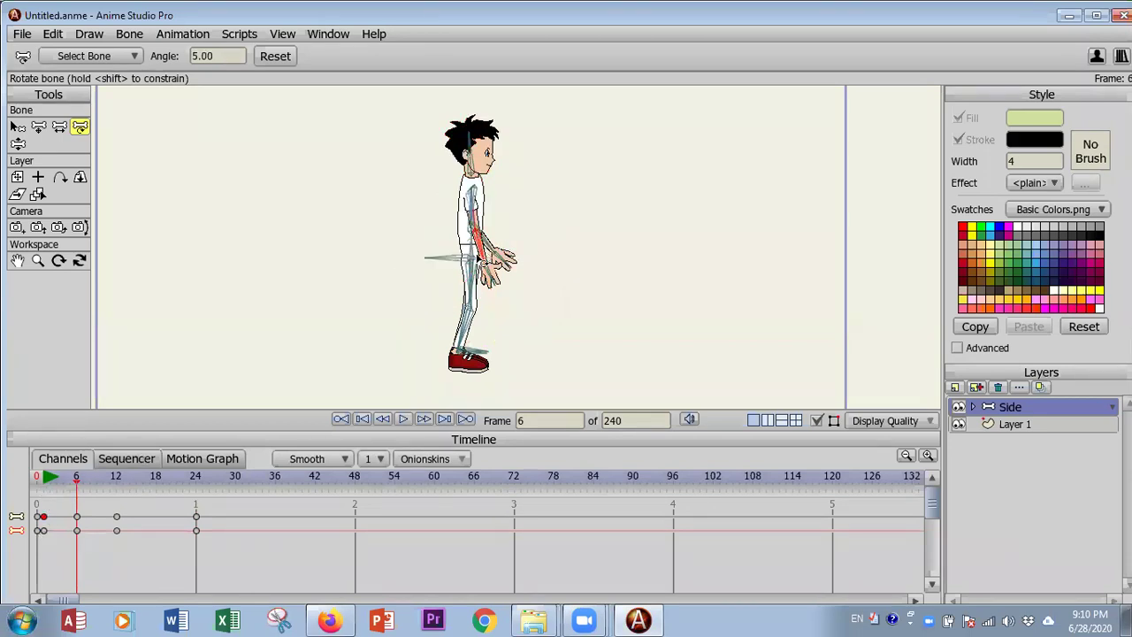
left_click_drag(485, 262, 481, 265)
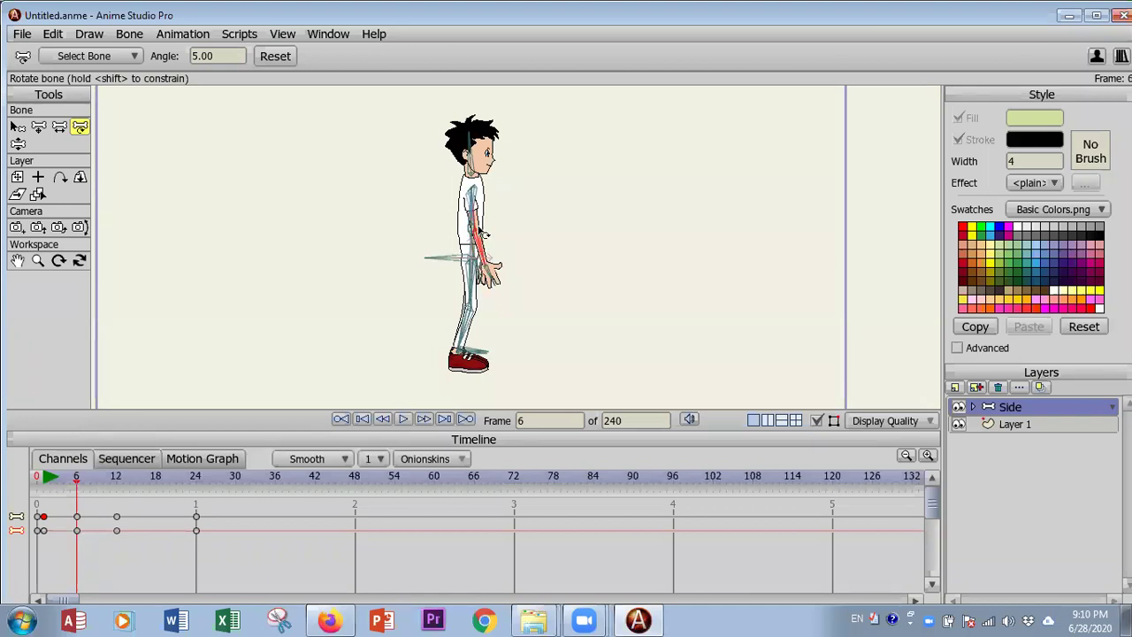
left_click_drag(482, 232, 479, 235)
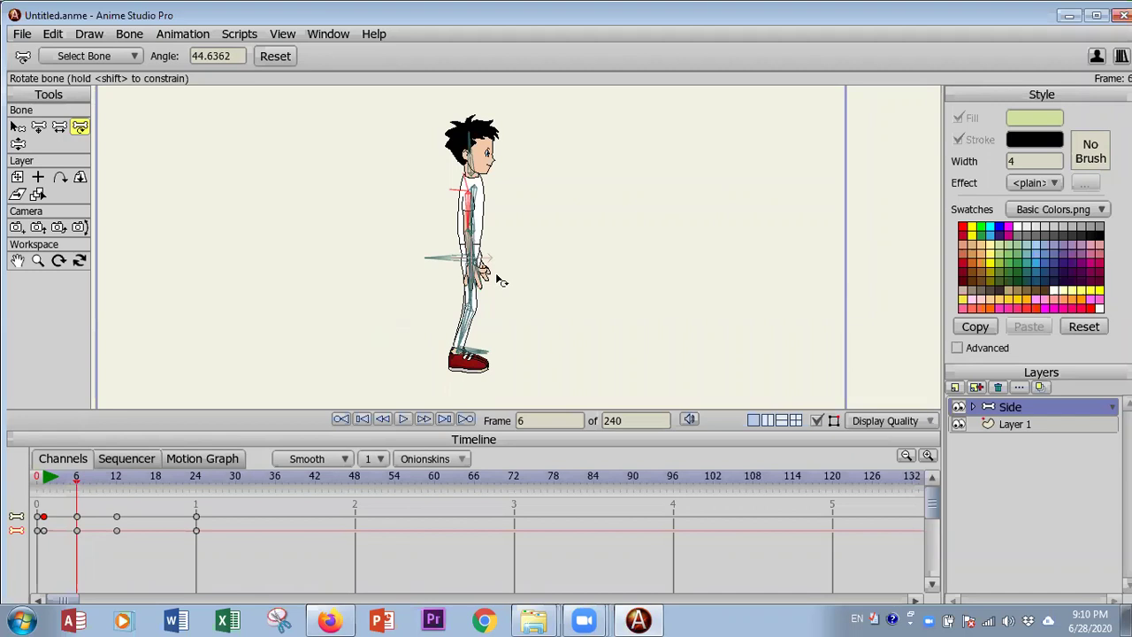
key("ctrl+shift+Left")
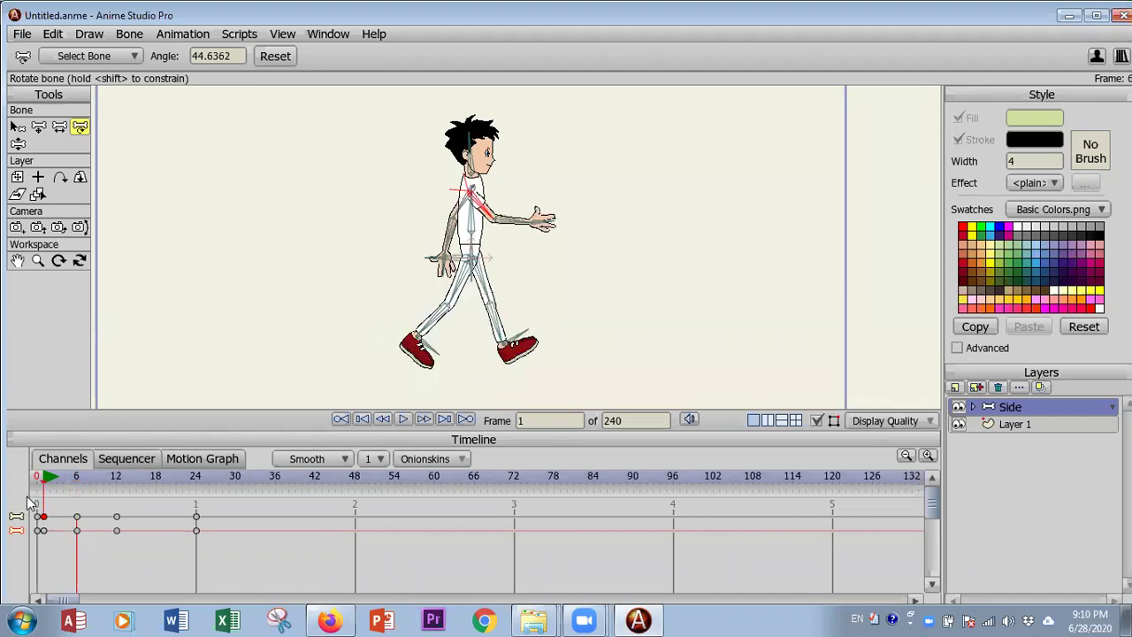
key("Down")
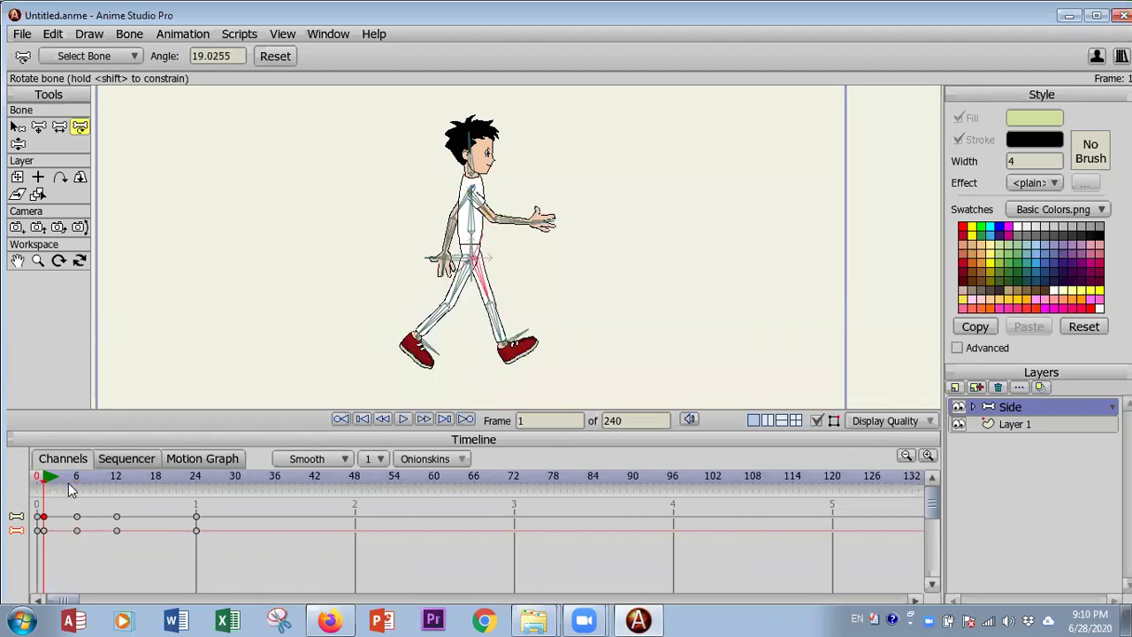
At frame 6, bend one leg at the knee so its foot lifts behind the standing leg.
left_click(78, 492)
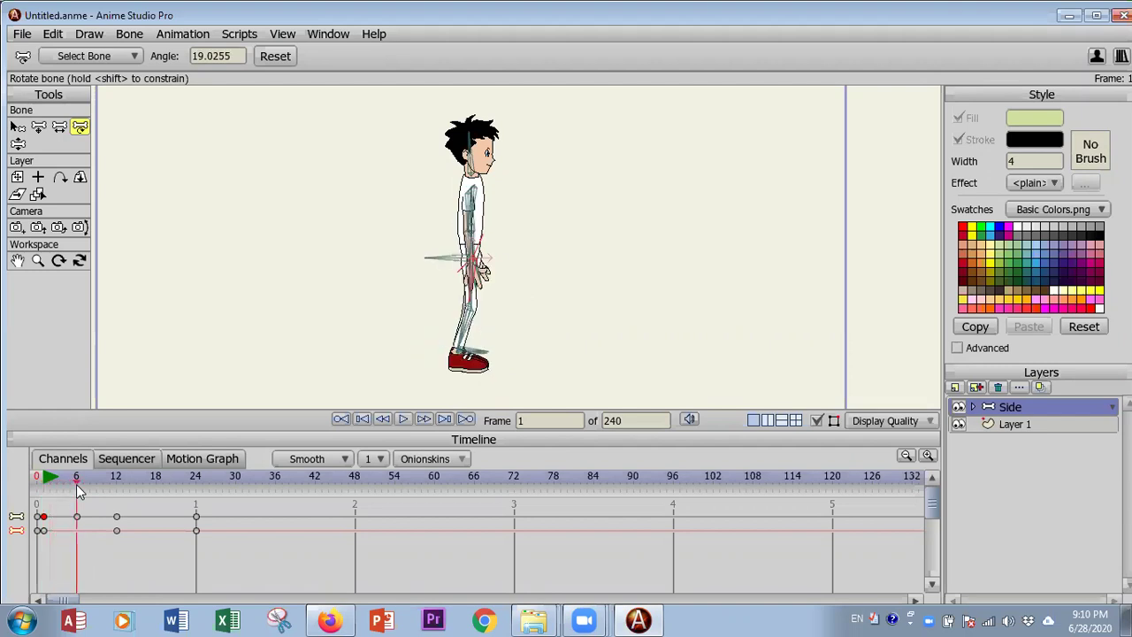
scroll(399, 328, "up", 4)
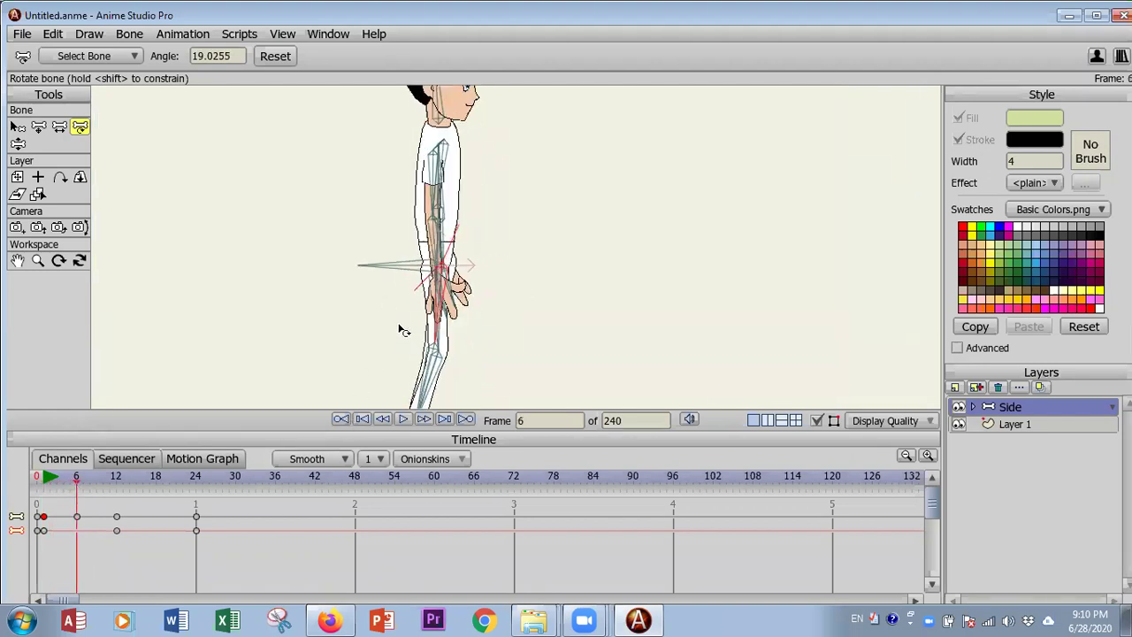
left_click_drag(357, 275, 472, 133)
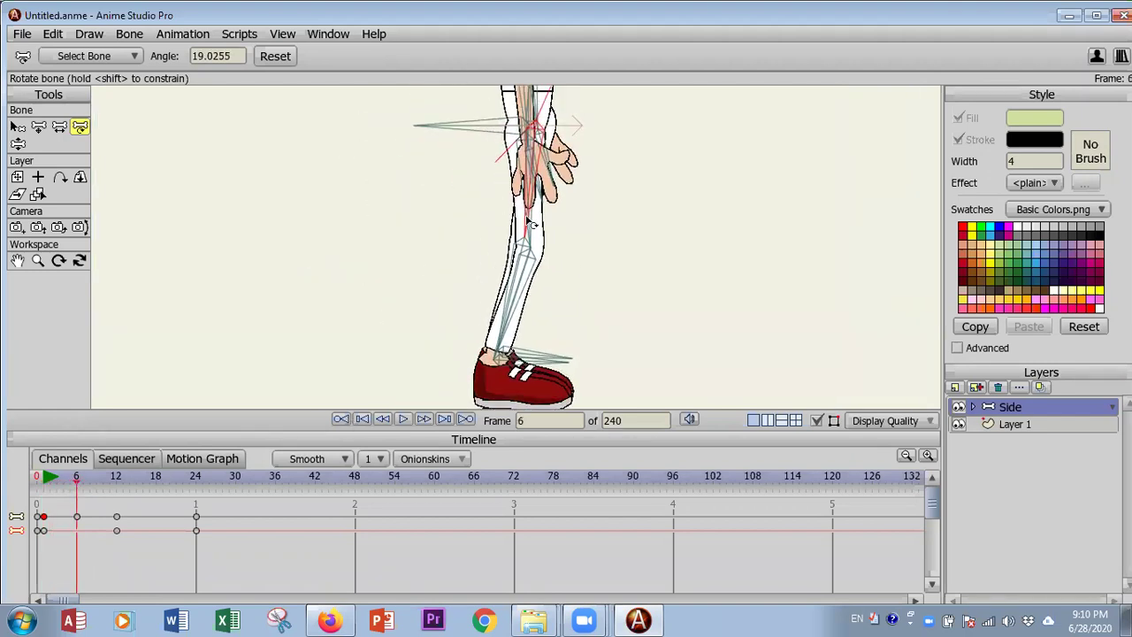
left_click(590, 373)
left_click_drag(534, 236, 531, 301)
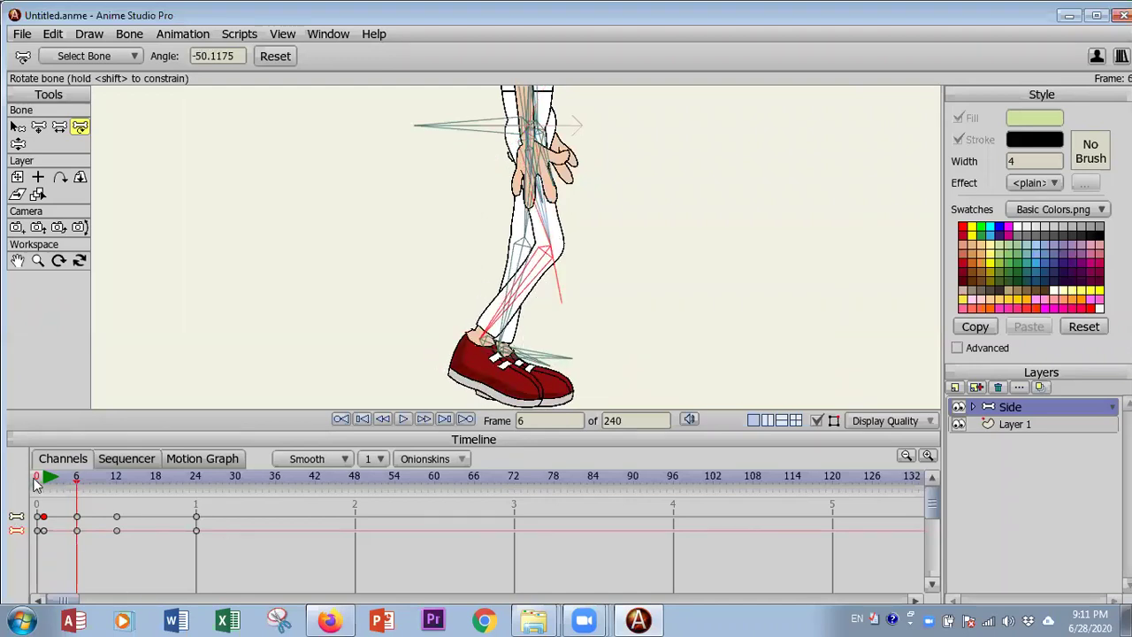
key("ctrl+z")
At frame 12, rotate the front leg's shin forward to straighten the stride, using frame 1 as the reference pose.
left_click_drag(42, 478, 75, 487)
left_click_drag(78, 493, 119, 490)
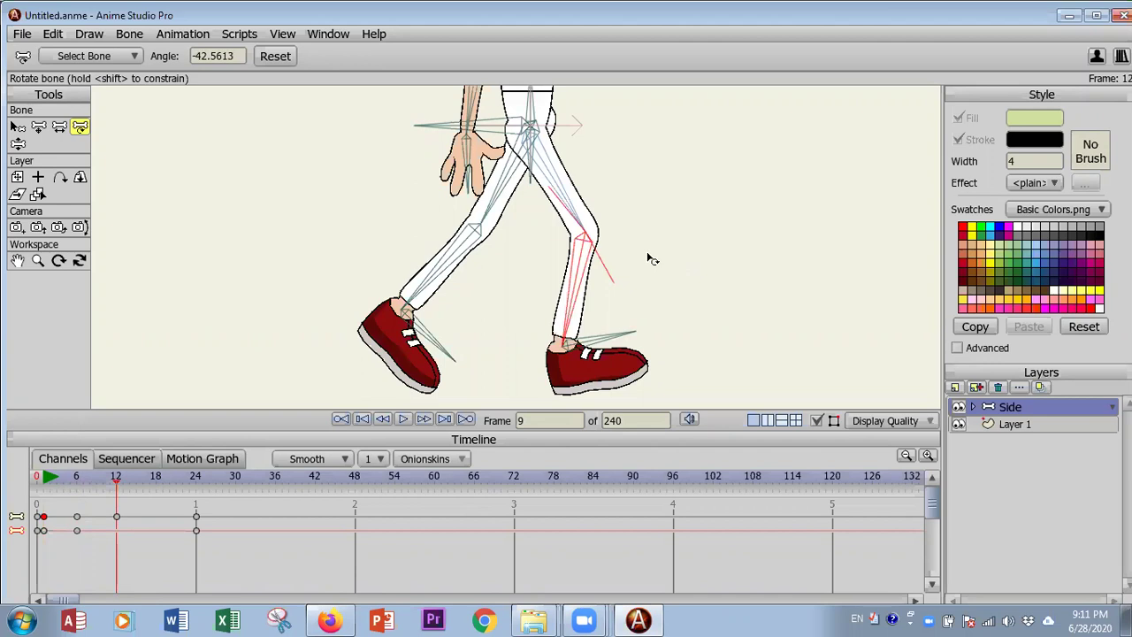
scroll(652, 258, "down", 5)
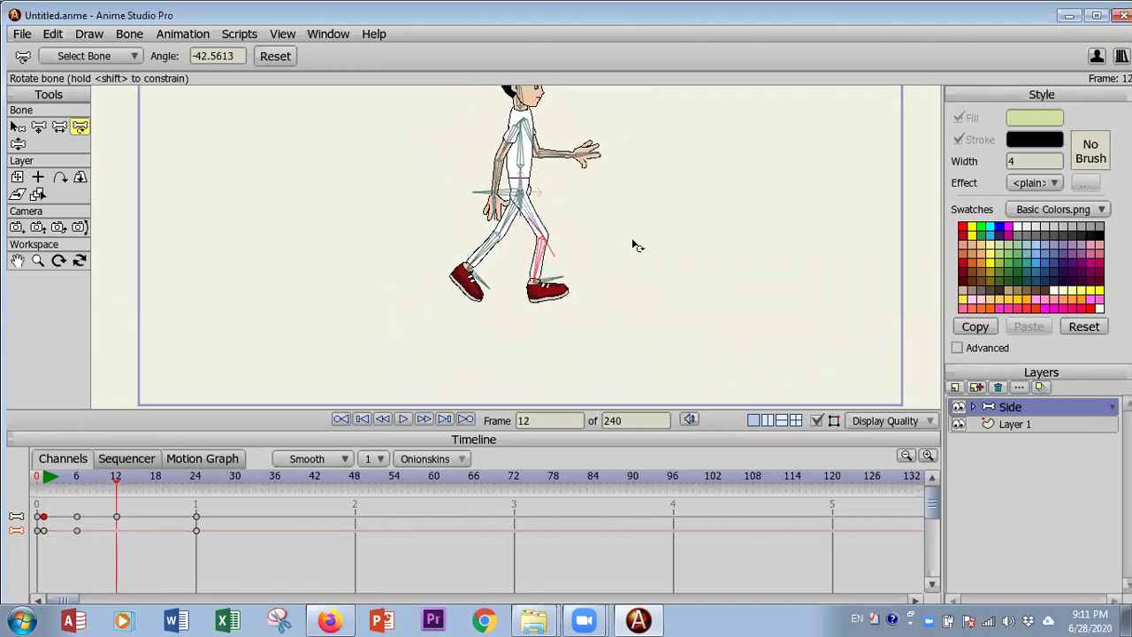
left_click_drag(289, 207, 278, 230)
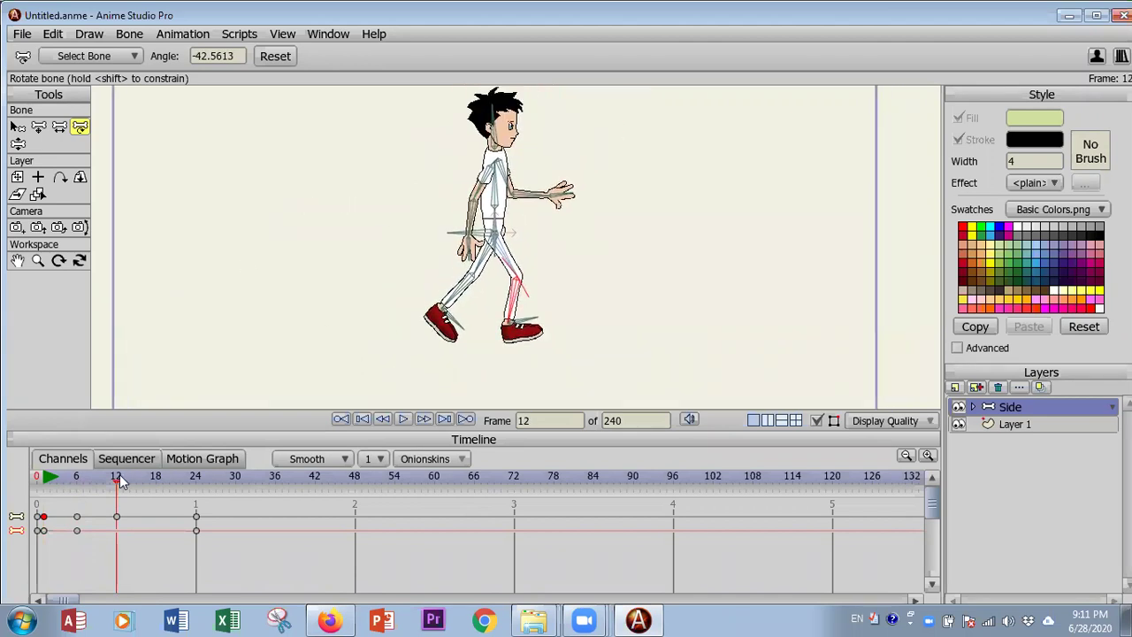
left_click(46, 477)
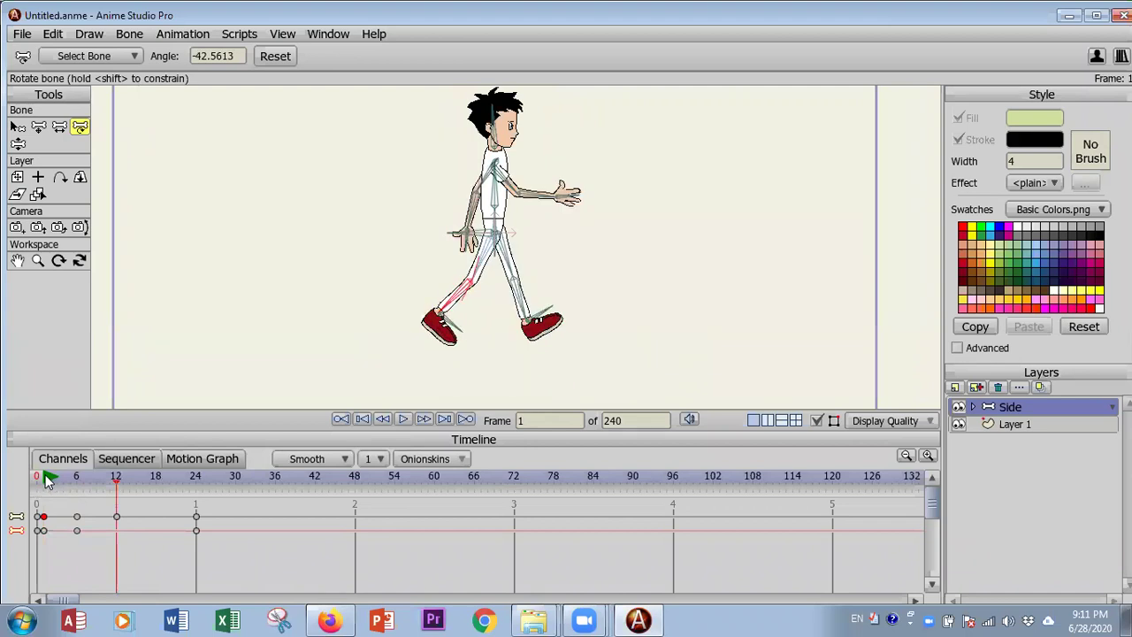
left_click_drag(46, 477, 116, 488)
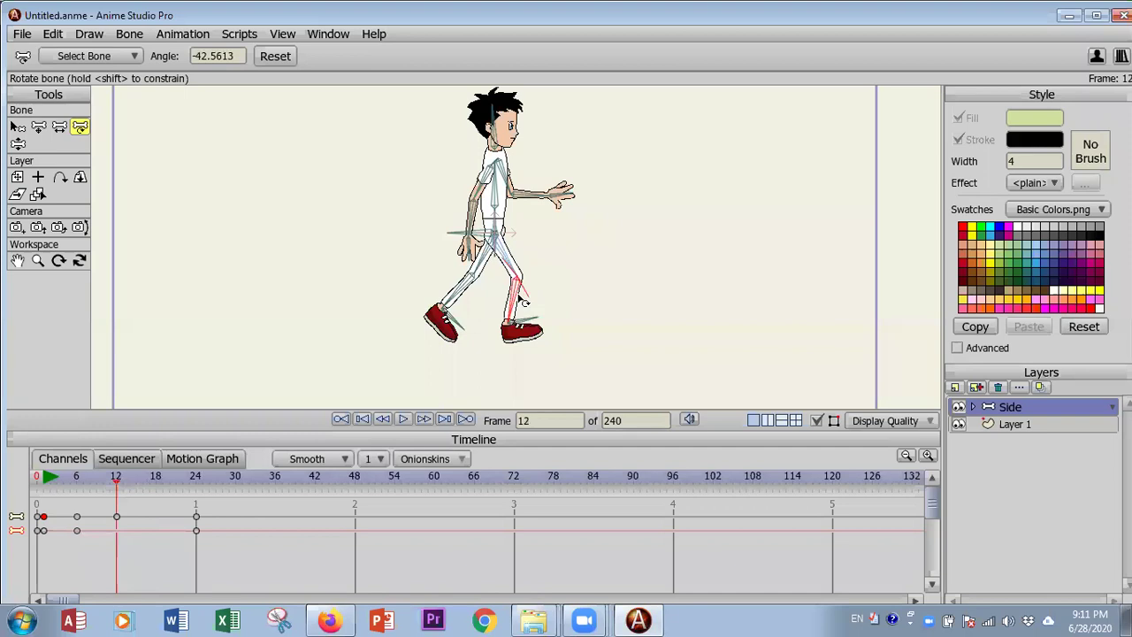
left_click_drag(529, 309, 539, 316)
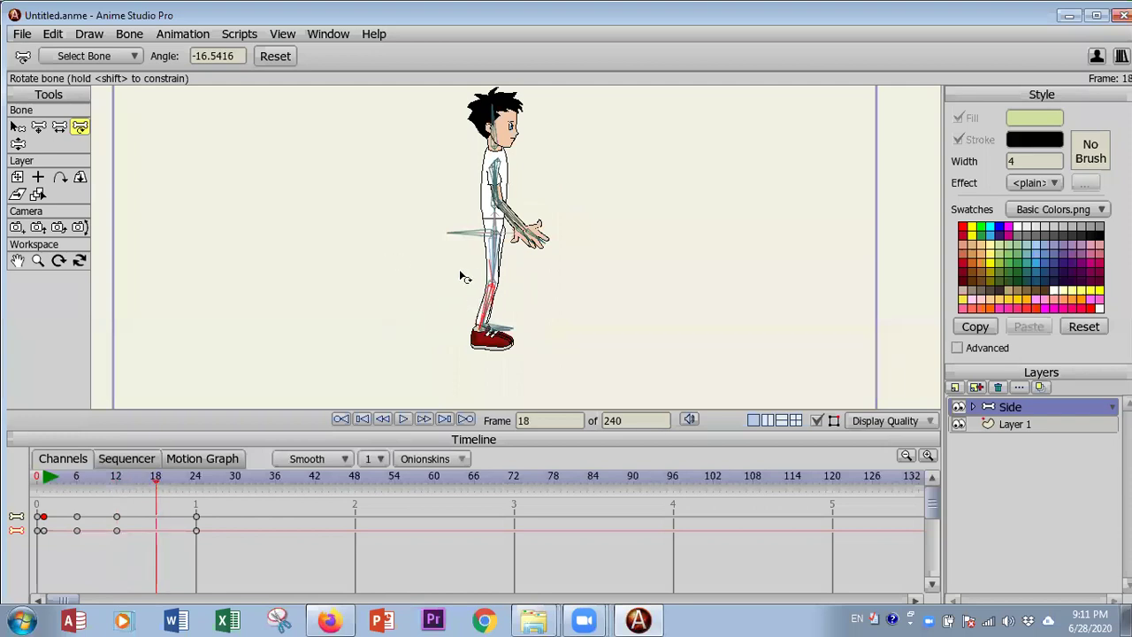
At frame 18, create the opposite passing pose by bending one knee backward and rotating the standing leg and its foot.
scroll(376, 309, "up", 3)
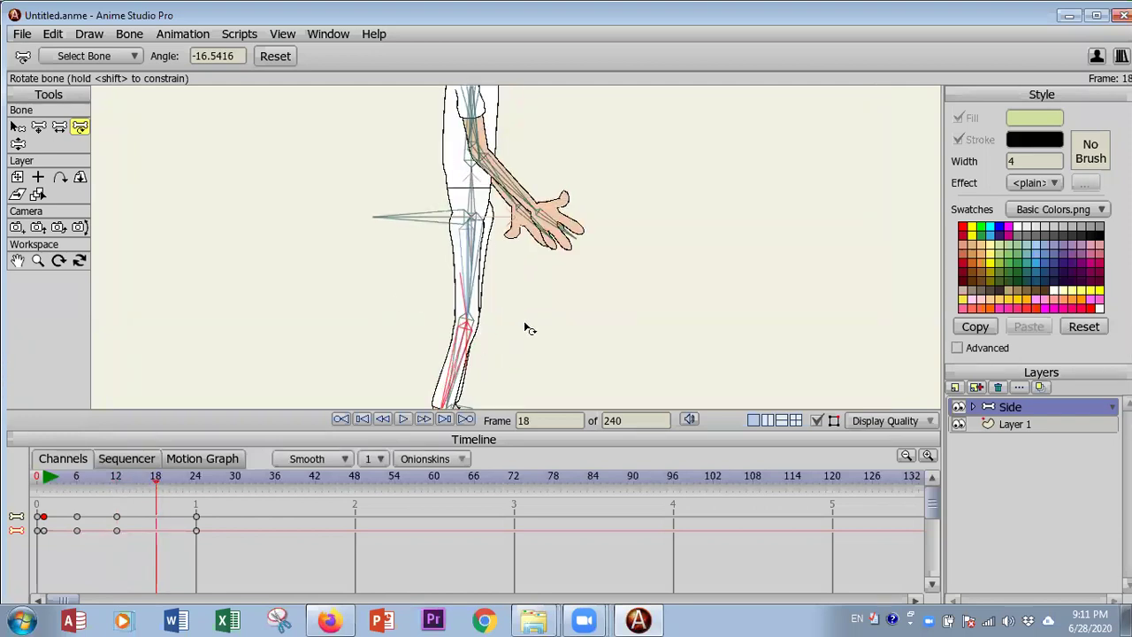
left_click(474, 328)
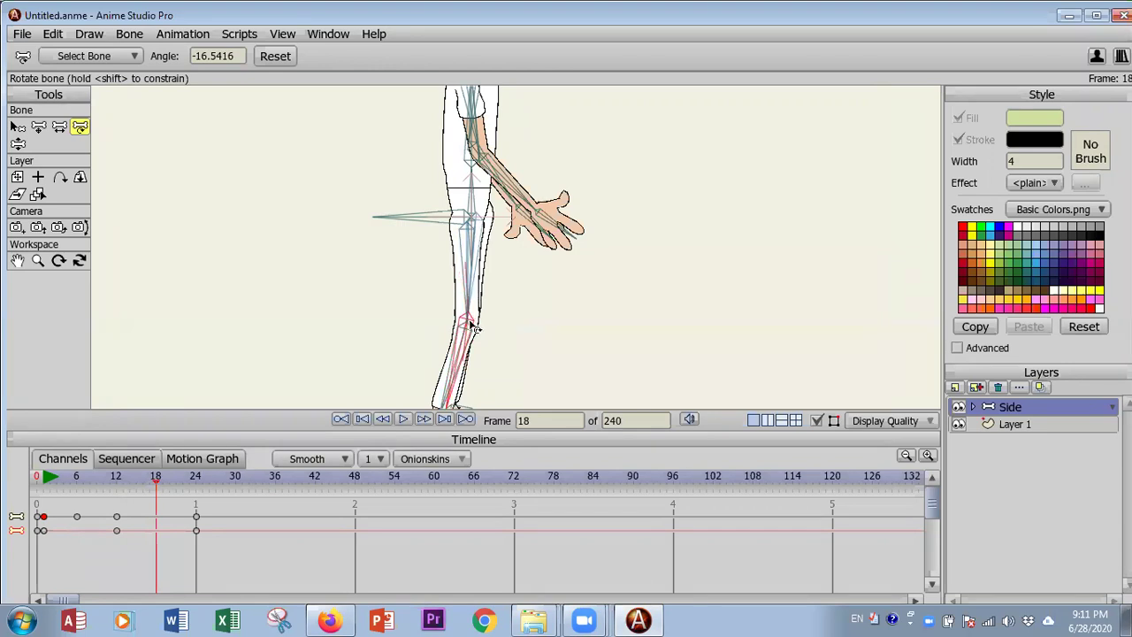
left_click_drag(475, 321, 502, 320)
left_click_drag(483, 357, 460, 357)
left_click_drag(540, 348, 537, 301)
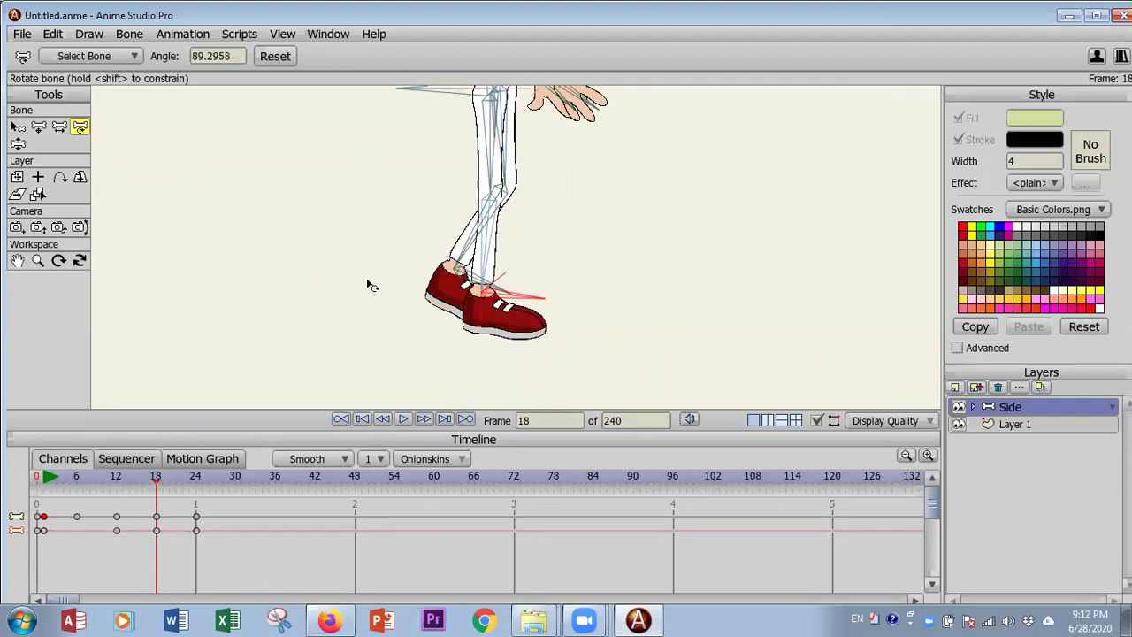
scroll(347, 329, "down", 2)
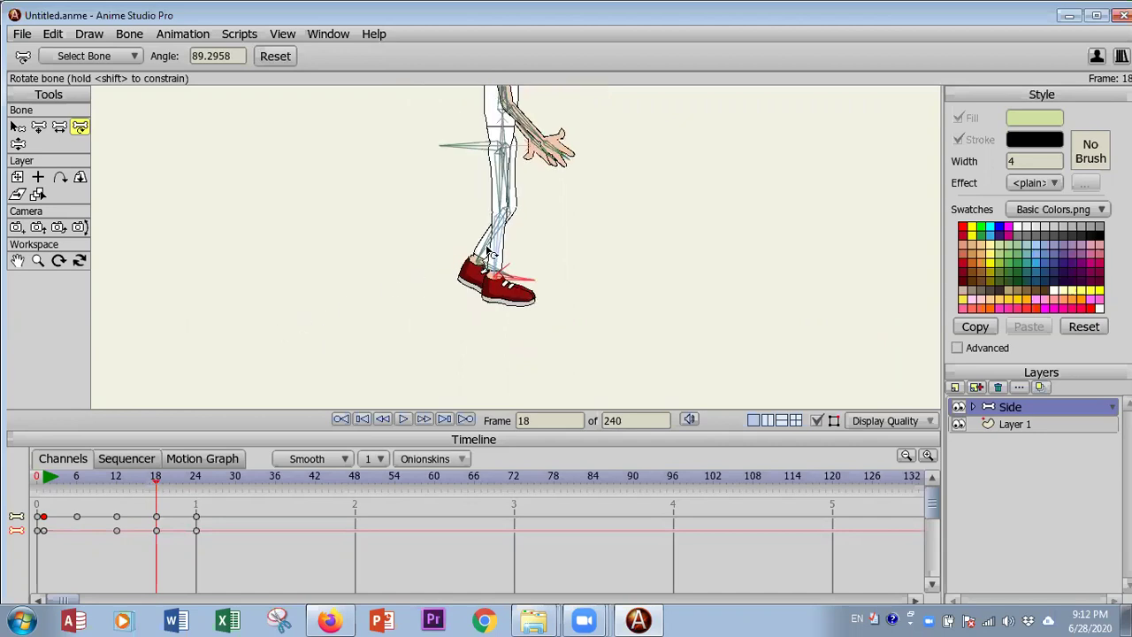
Compare the leg poses at frames 6, 12 and 18 and refine the lifted leg's knee bend at frame 18.
left_click_drag(45, 478, 50, 502)
left_click(76, 520)
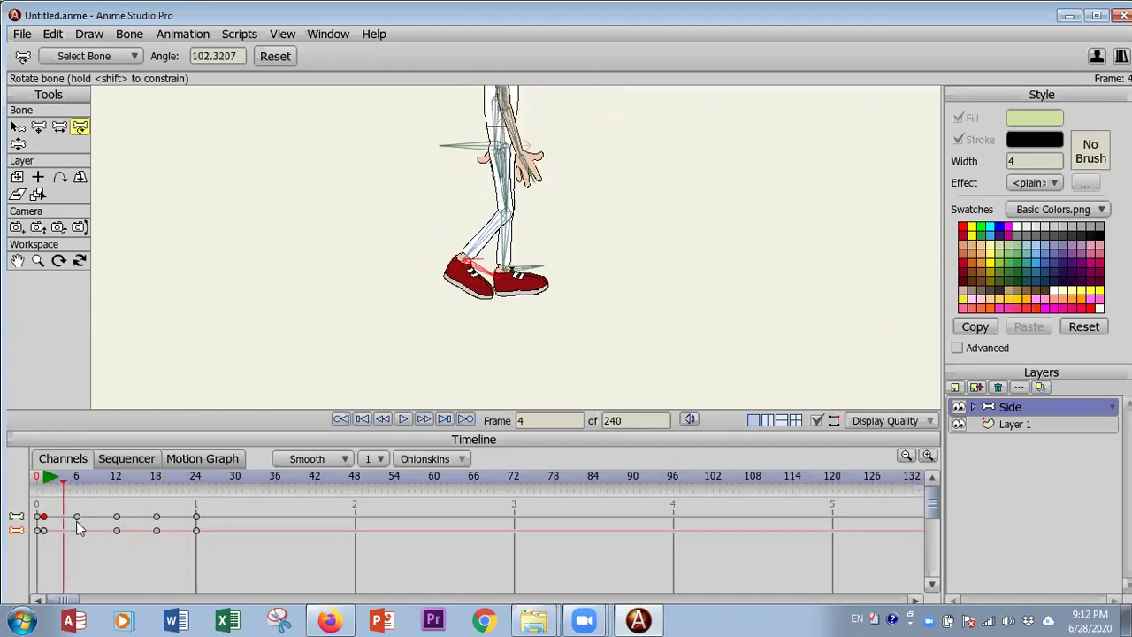
left_click_drag(506, 209, 510, 206)
left_click_drag(155, 529, 135, 521)
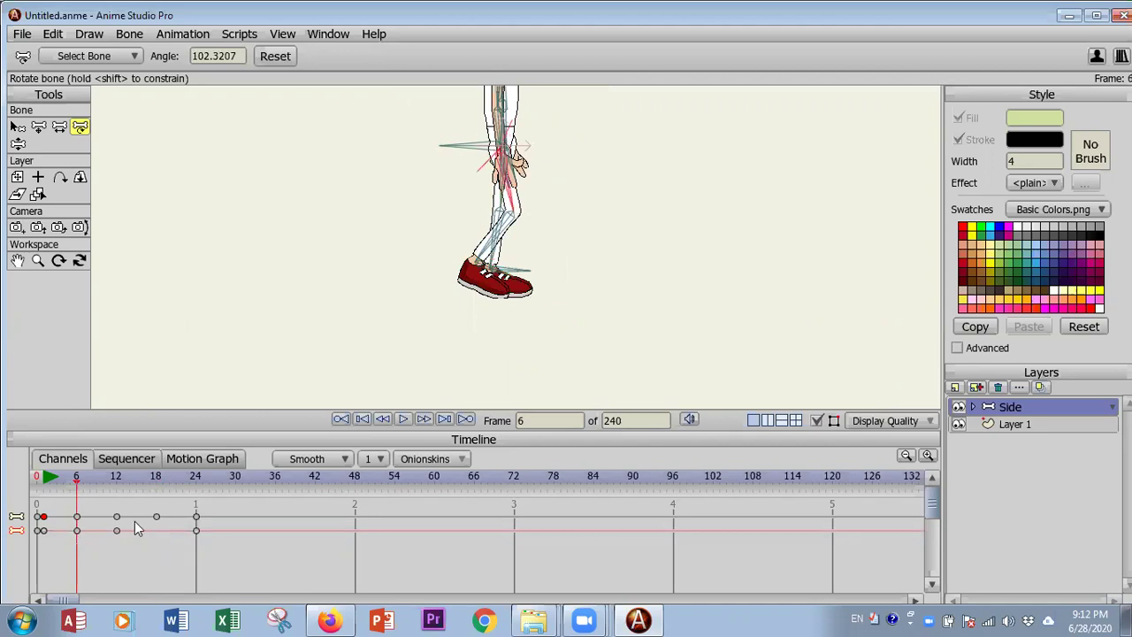
left_click(117, 478)
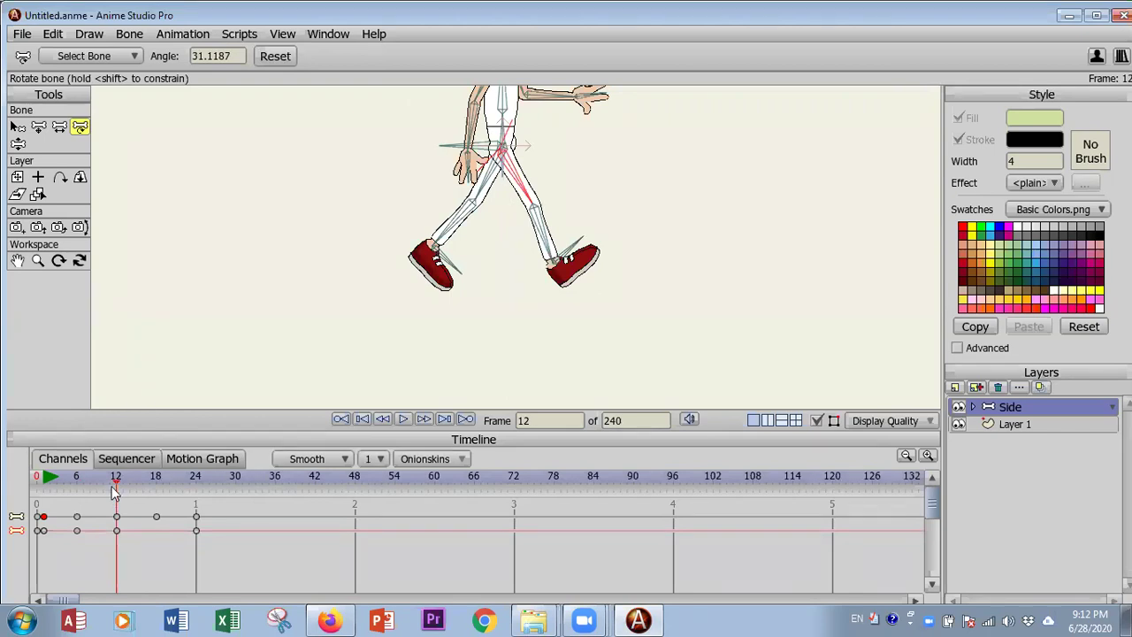
left_click_drag(115, 477, 155, 488)
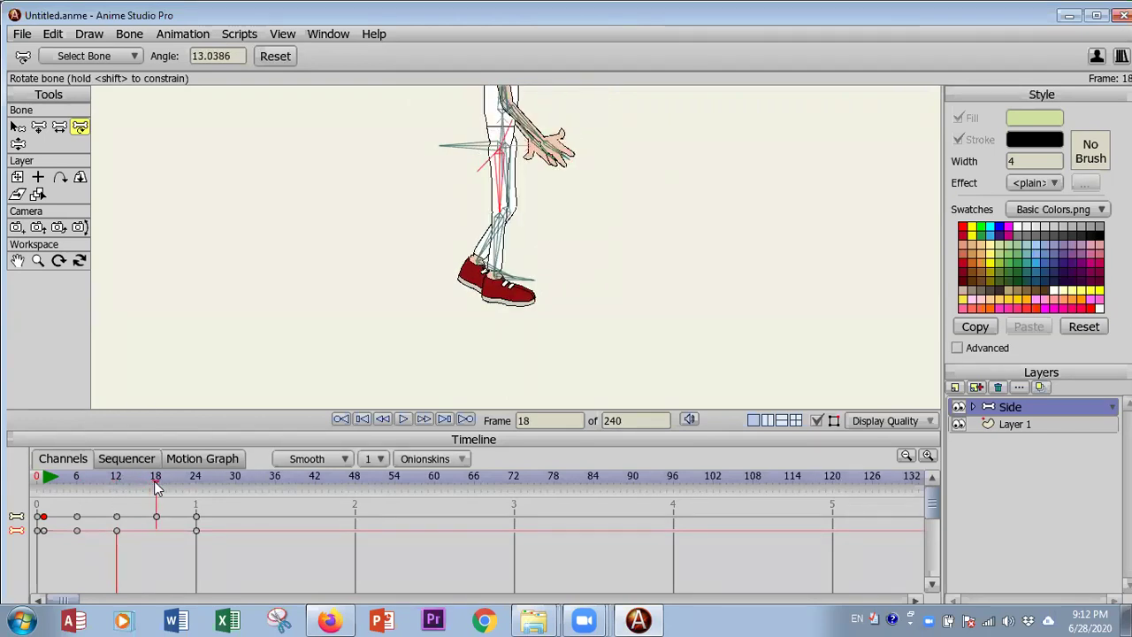
left_click(589, 238)
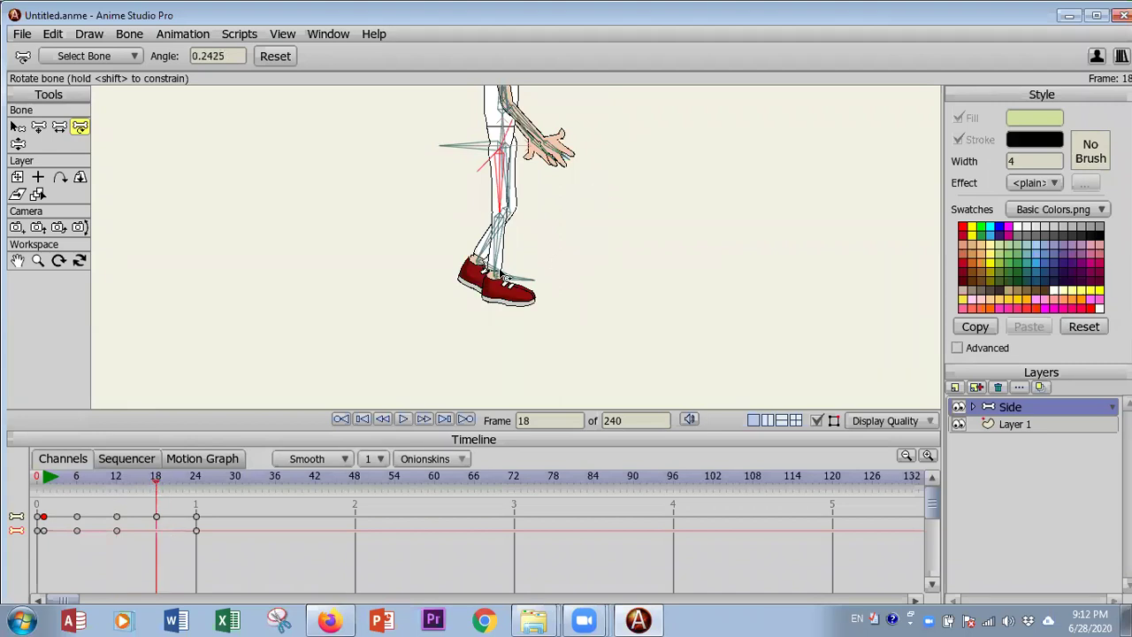
left_click_drag(517, 205, 498, 238)
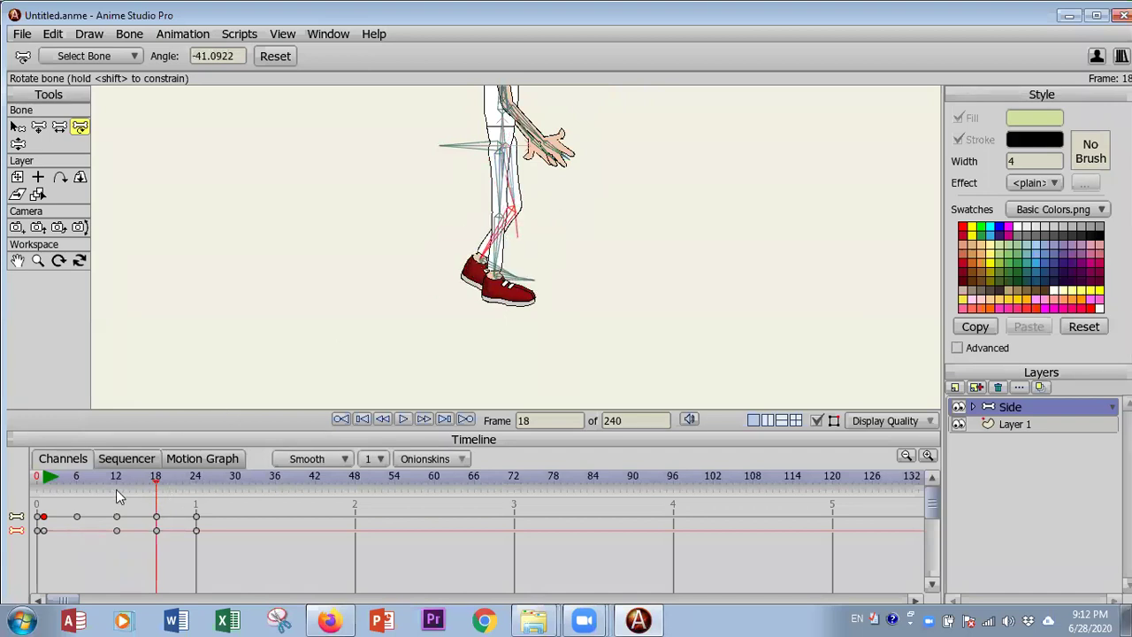
left_click(76, 477)
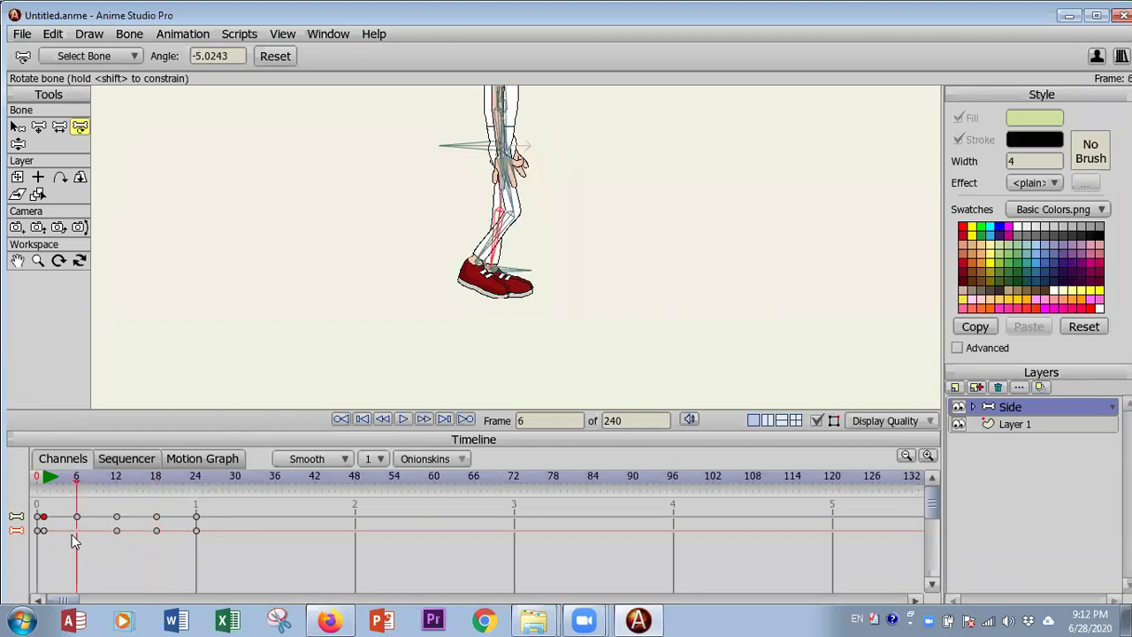
Set the frame 24 bone keyframes to cycle back to absolute frame 1, and return to frame 1.
scroll(202, 330, "down", 2)
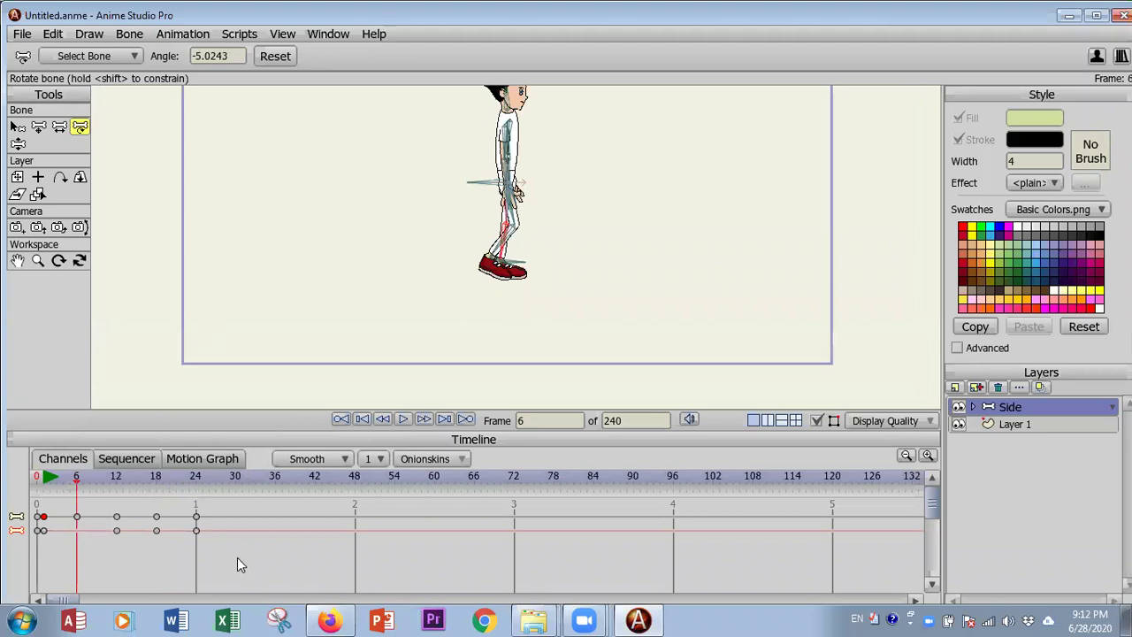
left_click_drag(237, 563, 189, 495)
right_click(196, 522)
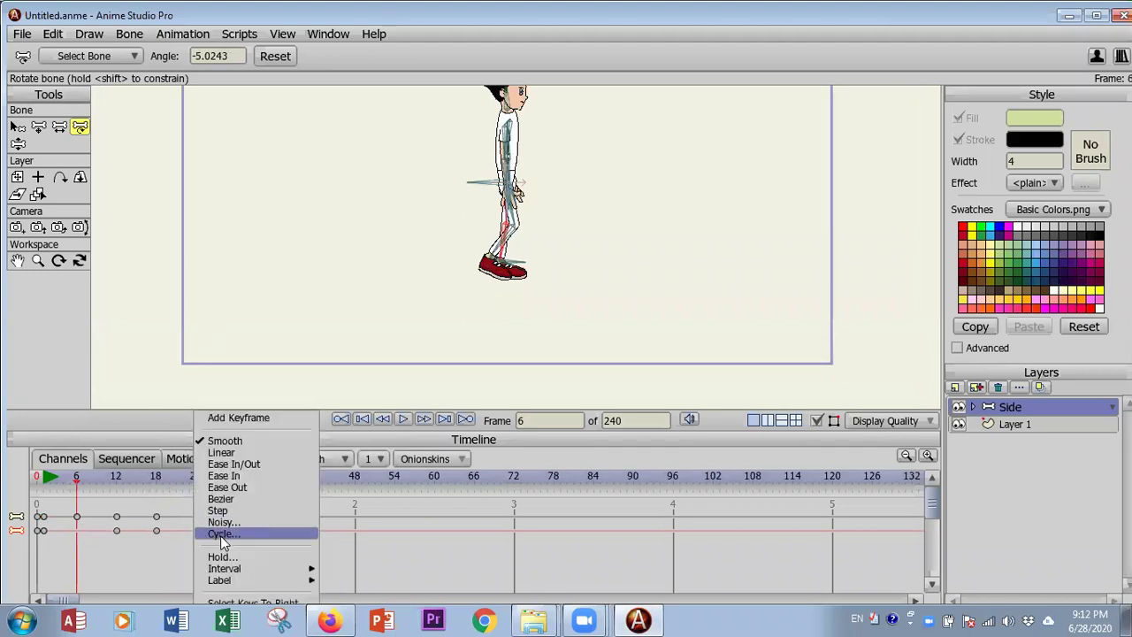
left_click(220, 535)
left_click(580, 361)
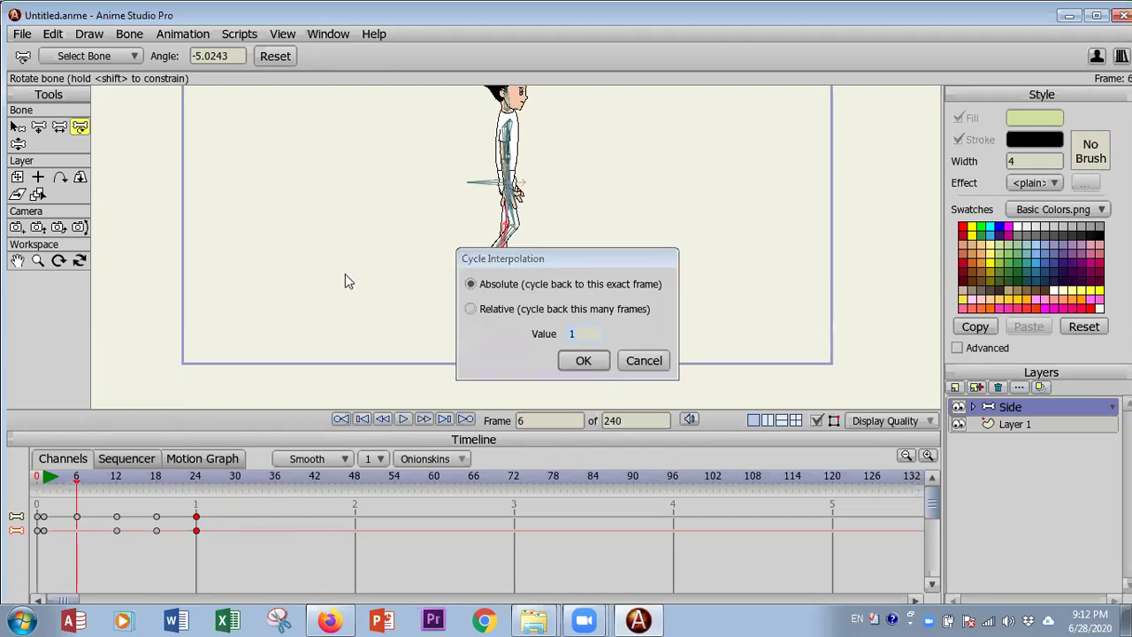
left_click(49, 477)
left_click(49, 478)
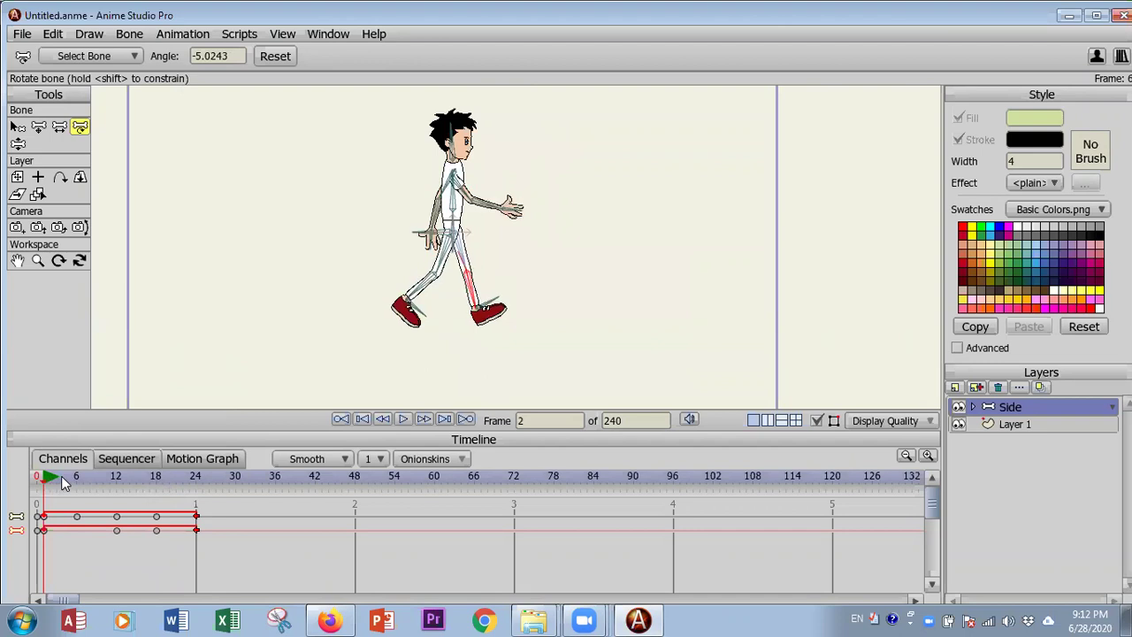
left_click_drag(49, 484, 44, 494)
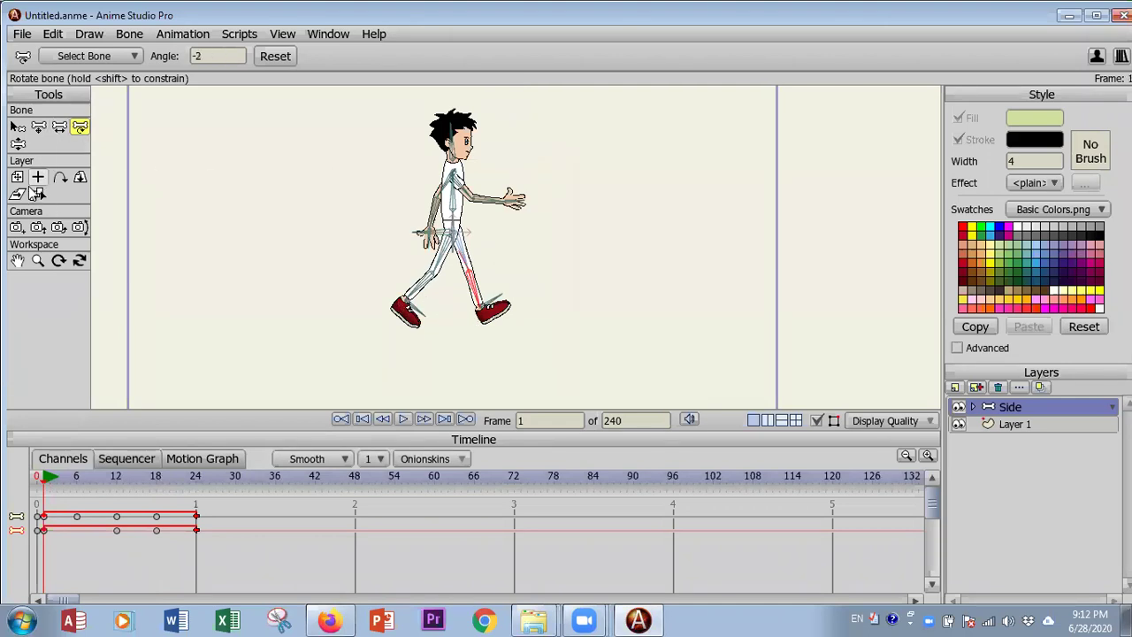
At frame 1, move the whole Side layer slightly down with the Transform Layer tool.
left_click(16, 177)
left_click_drag(335, 165, 333, 172)
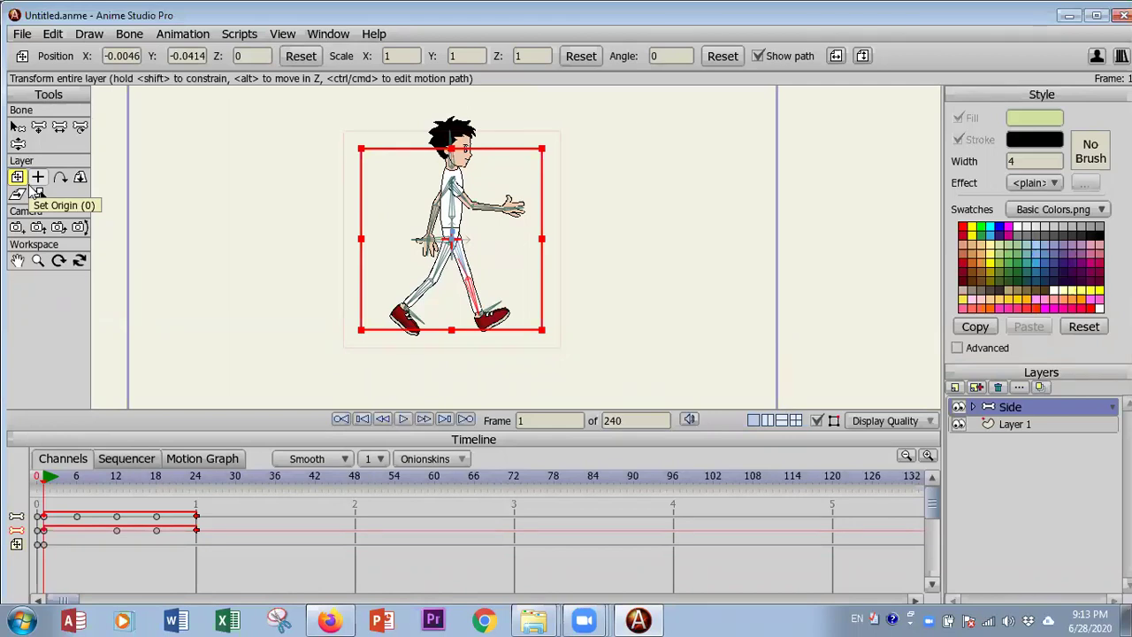
scroll(235, 235, "up", 5)
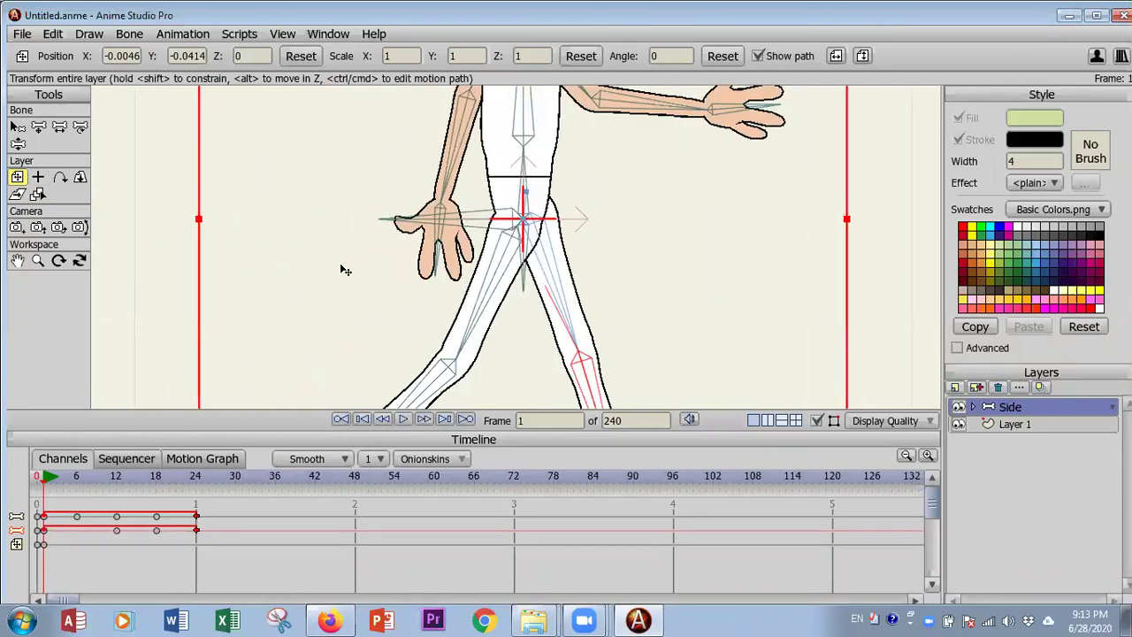
scroll(637, 252, "up", 1)
scroll(641, 245, "down", 1)
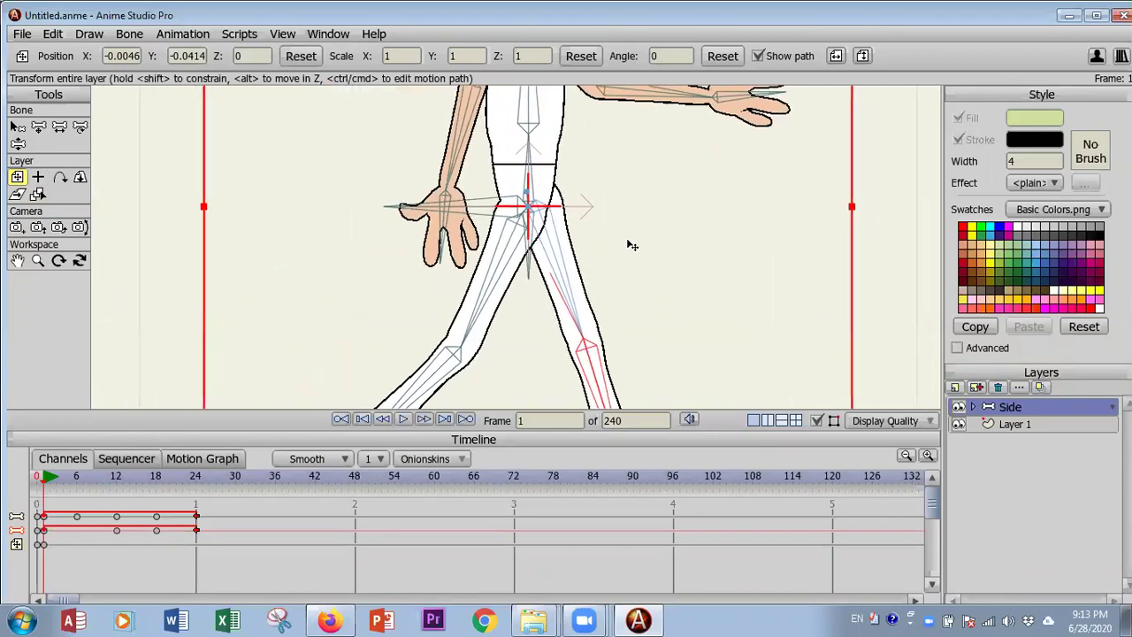
scroll(632, 252, "down", 1)
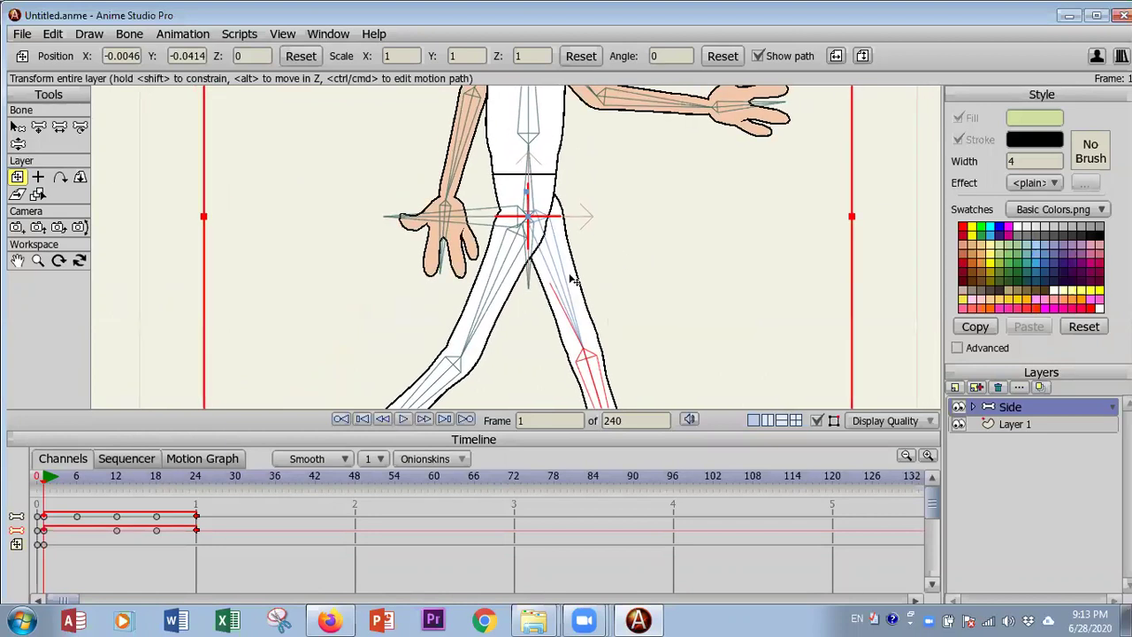
At frame 6, raise the whole Side layer to about Y -0.0016 for the passing pose.
left_click(76, 476)
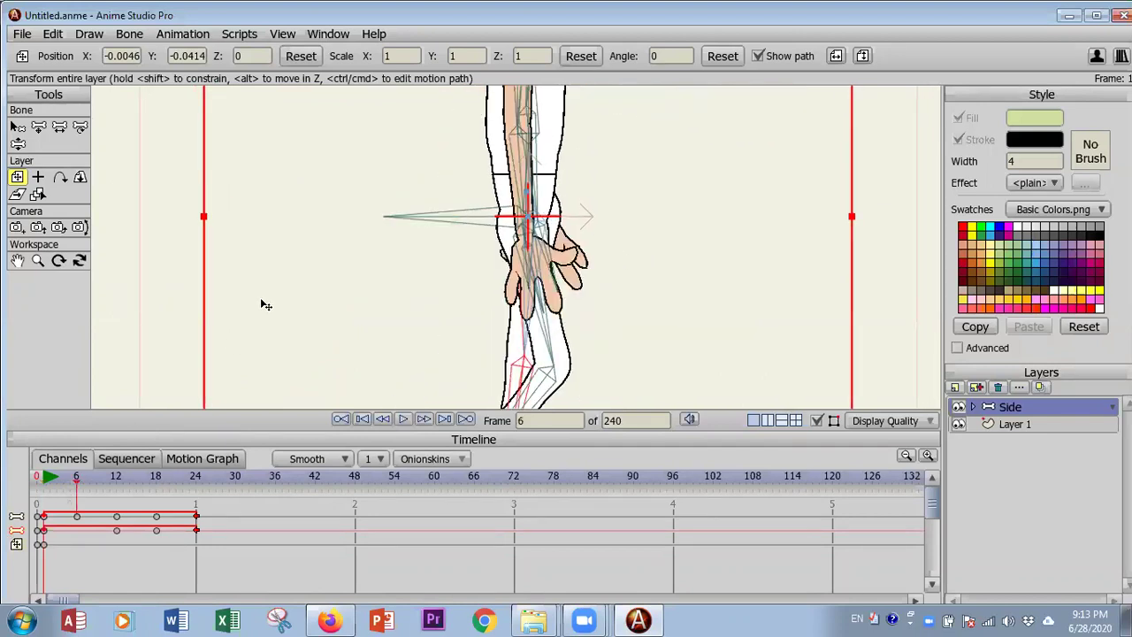
left_click_drag(349, 295, 347, 270)
scroll(345, 265, "up", 5)
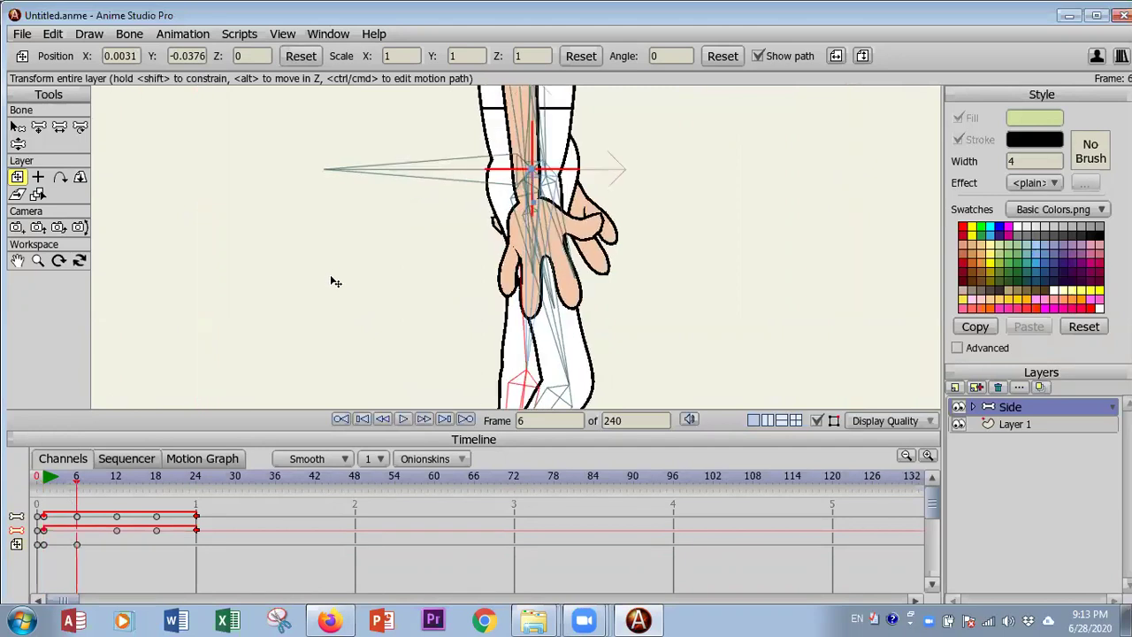
scroll(282, 318, "up", 4)
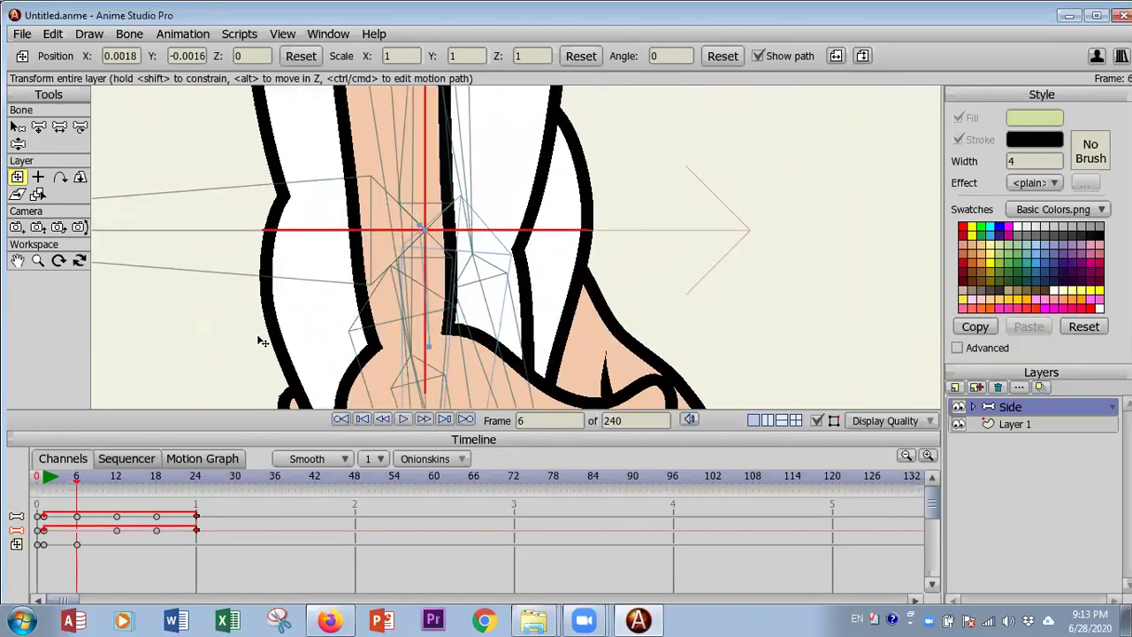
mouse_move(229, 305)
left_mouse_down()
mouse_move(227, 317)
mouse_move(225, 302)
left_mouse_up()
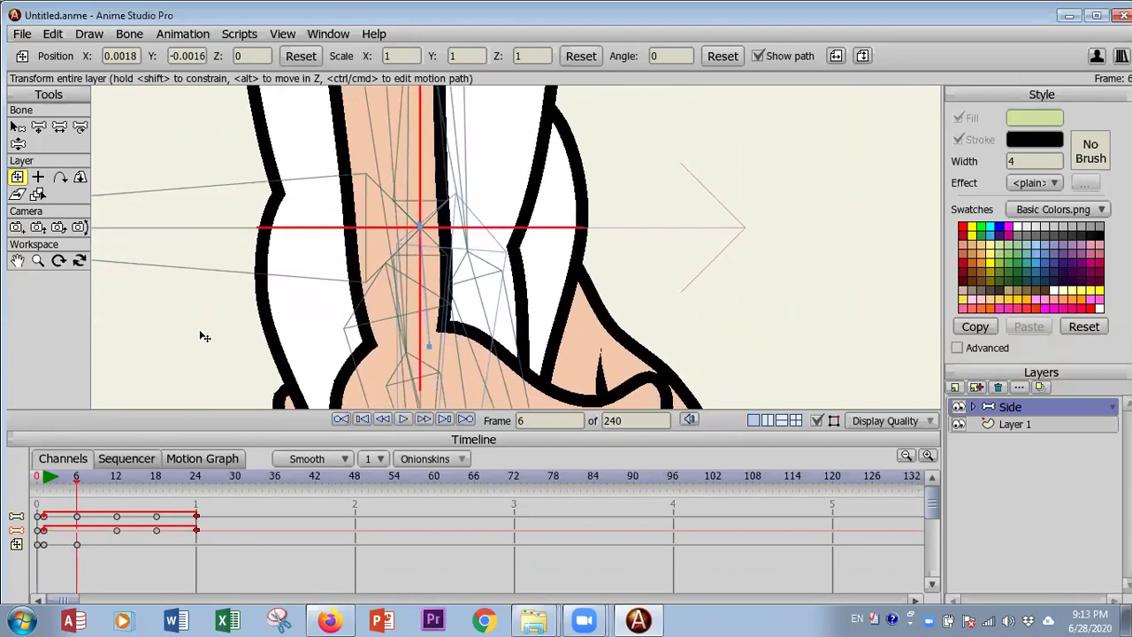
scroll(203, 336, "down", 8)
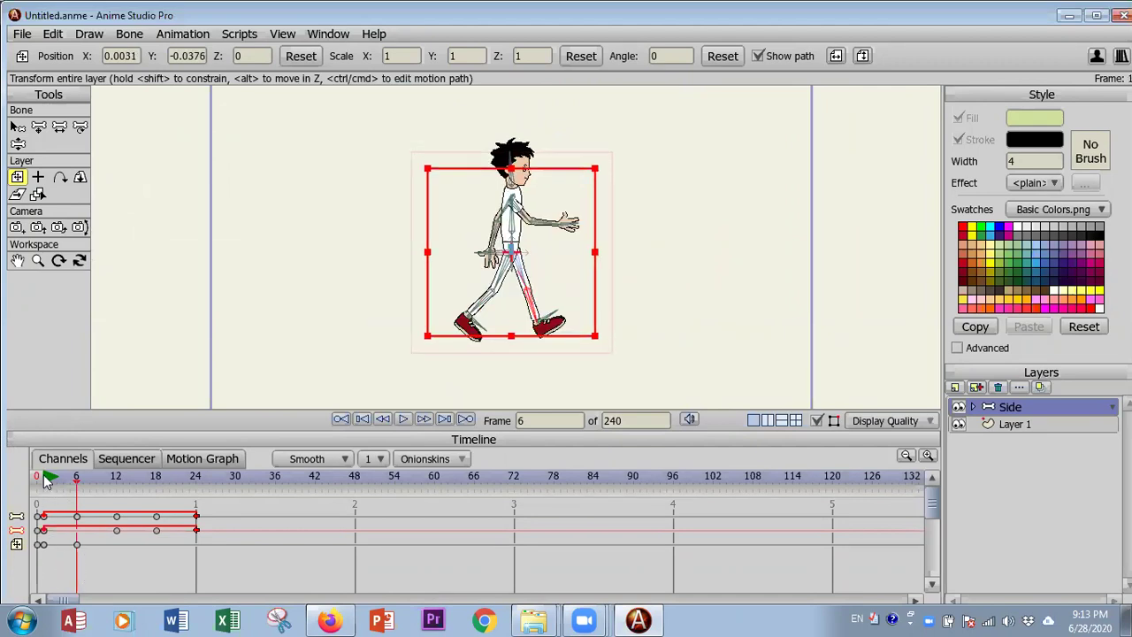
Copy the Side layer's lowered frame 1 position key to frame 12 and its raised frame 6 key to frame 18.
left_click(82, 478)
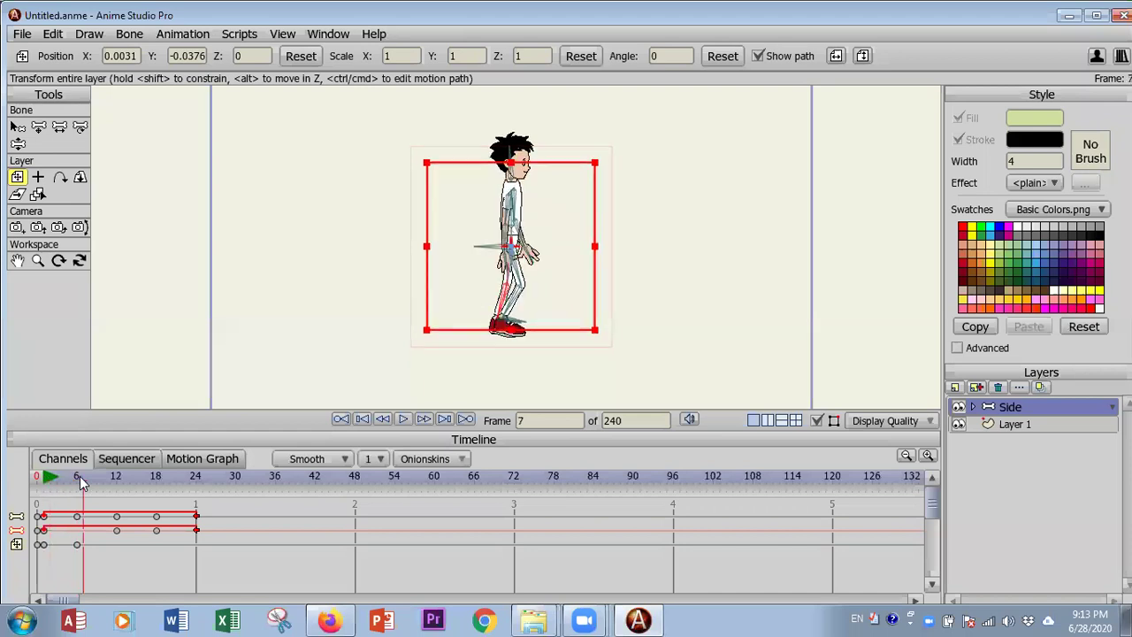
left_click(43, 544)
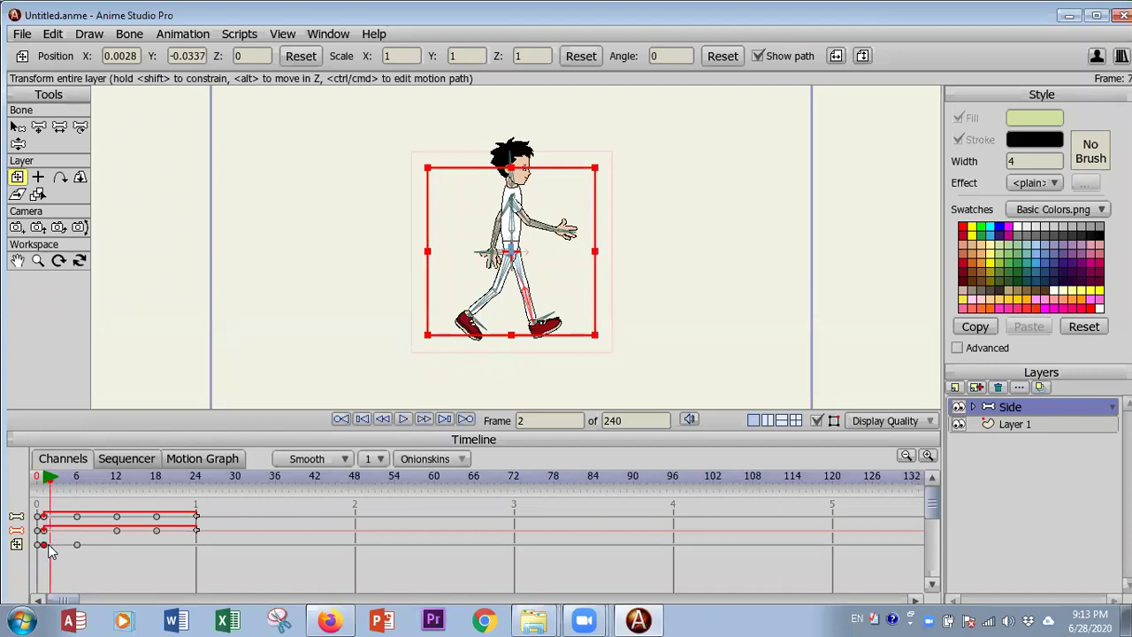
left_click(116, 478)
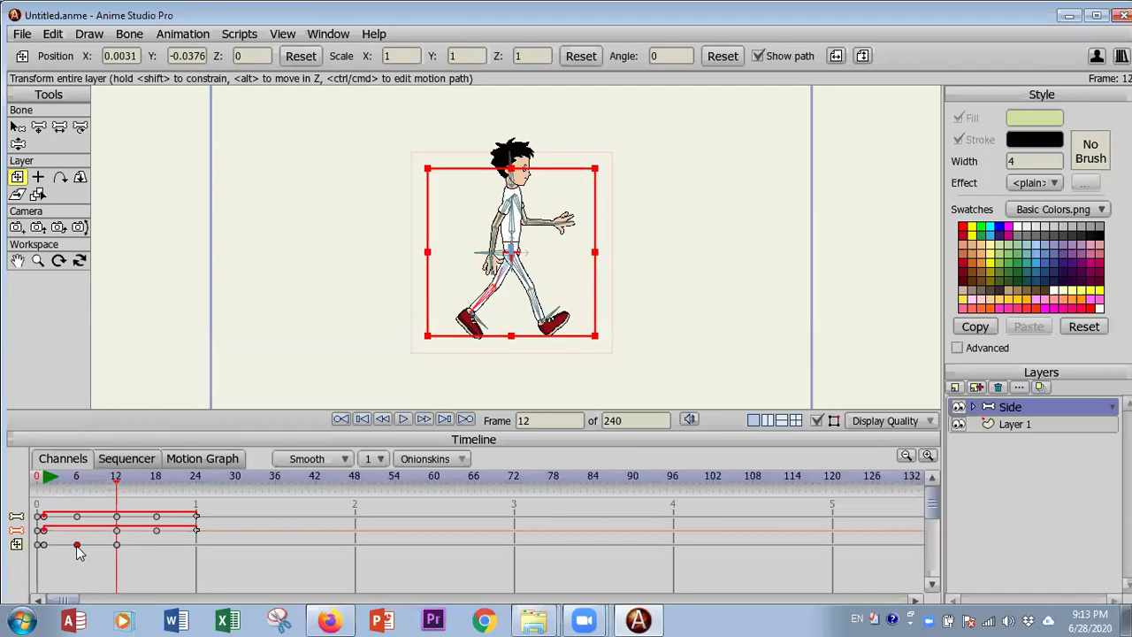
left_click(156, 477)
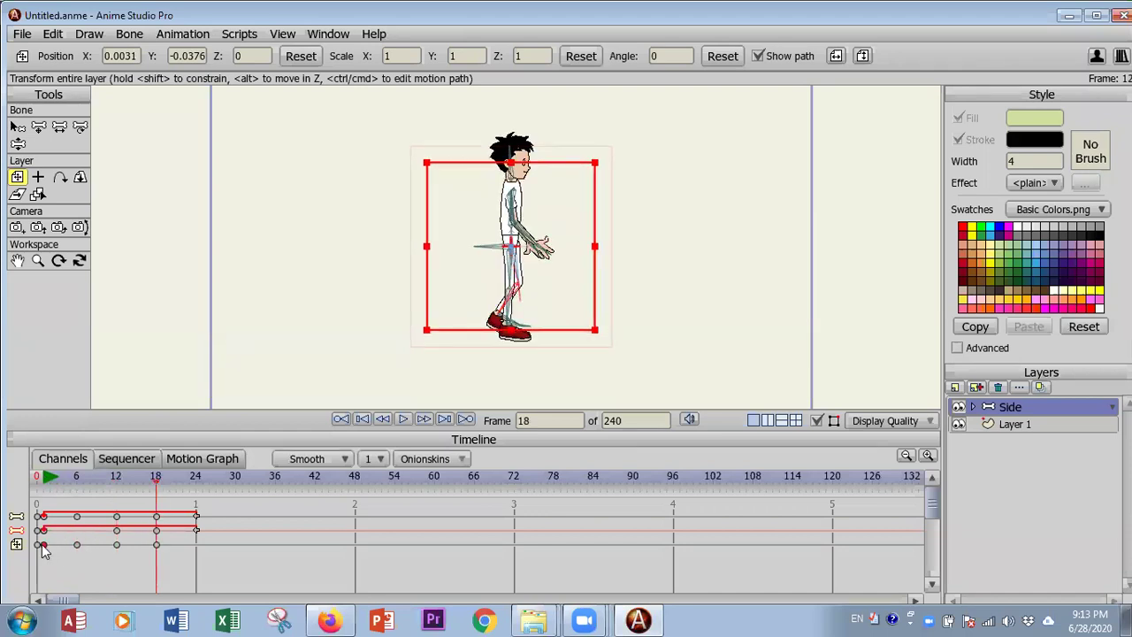
Copy the Side layer's frame 1 position key to frame 24 and make it cycle back to absolute frame 1.
left_click(196, 479)
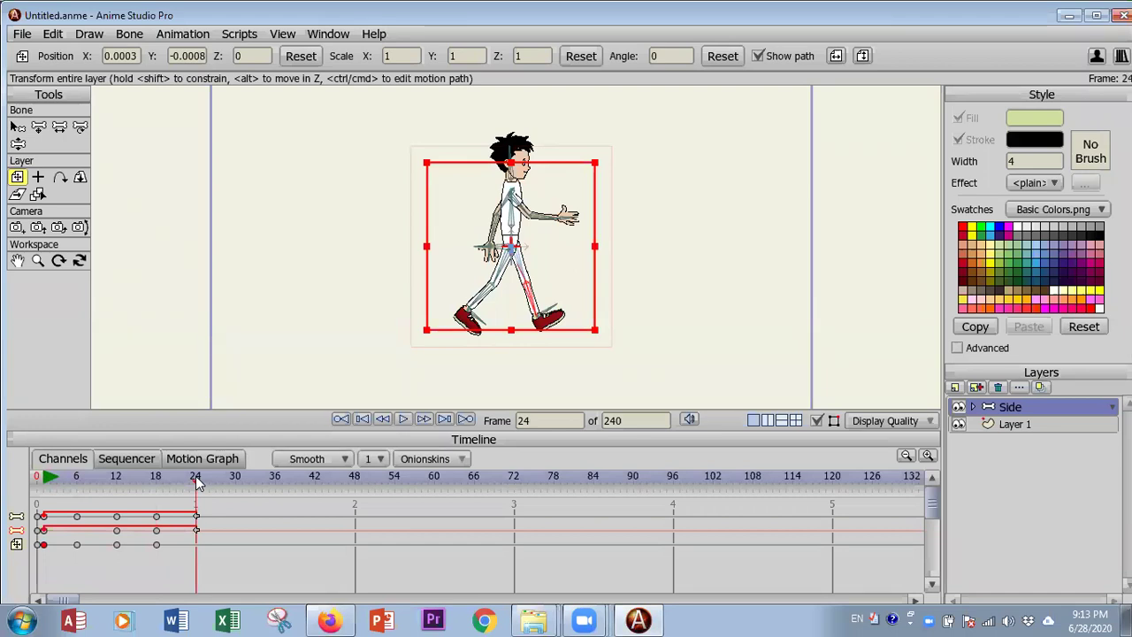
left_click(198, 545)
right_click(198, 546)
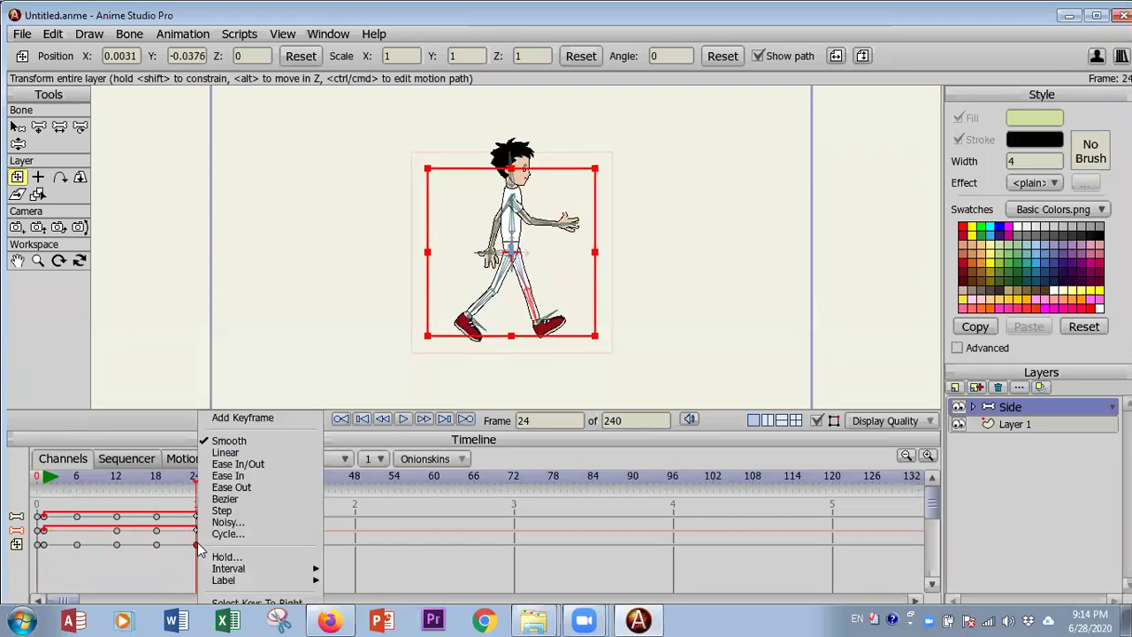
left_click(218, 534)
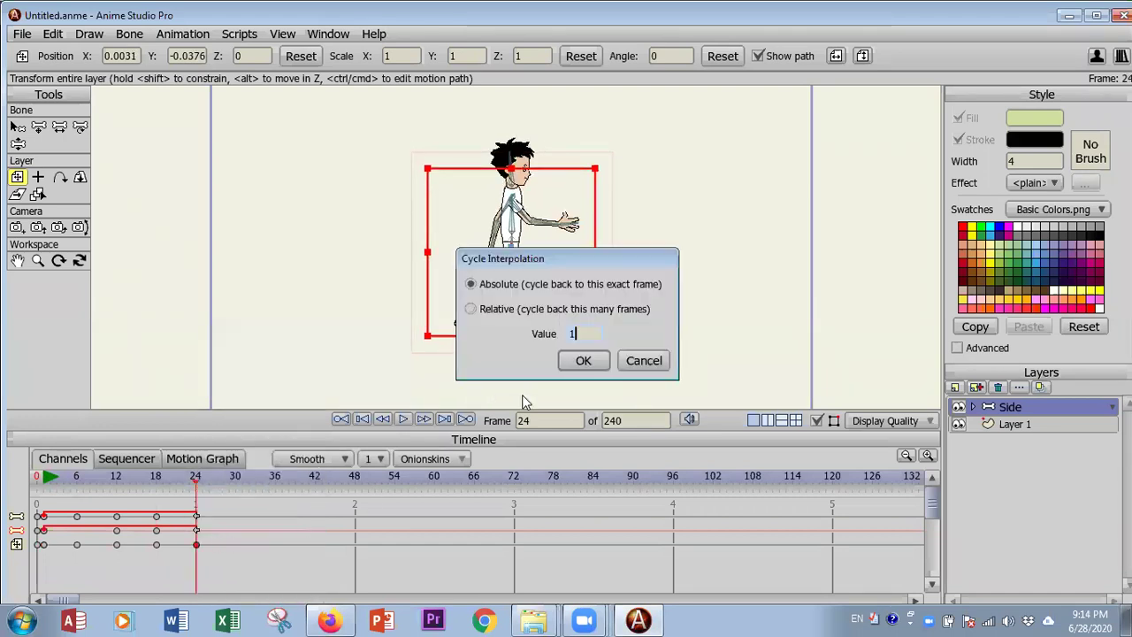
left_click(590, 364)
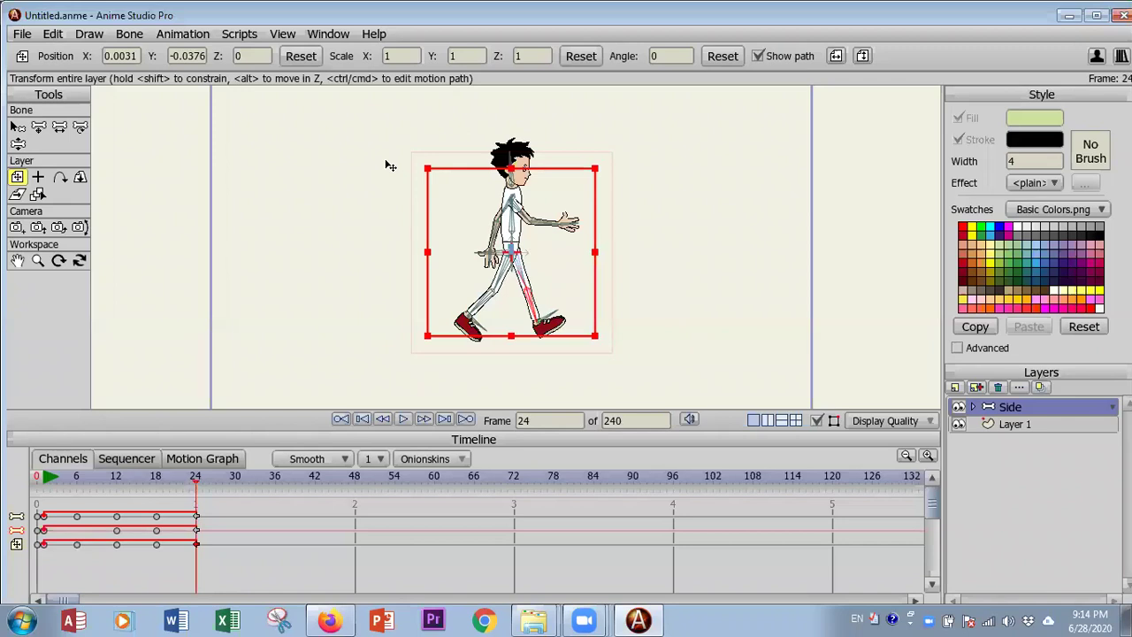
mouse_move(686, 296)
left_mouse_down()
mouse_move(719, 295)
mouse_move(733, 334)
mouse_move(695, 351)
mouse_move(673, 335)
mouse_move(683, 298)
mouse_move(717, 296)
mouse_move(797, 97)
mouse_move(813, 139)
mouse_move(777, 148)
mouse_move(771, 117)
mouse_move(776, 106)
mouse_move(783, 162)
mouse_move(795, 135)
mouse_move(824, 325)
mouse_move(826, 311)
mouse_move(808, 328)
mouse_move(787, 303)
mouse_move(845, 309)
mouse_move(824, 342)
mouse_move(793, 327)
mouse_move(794, 299)
left_mouse_up()
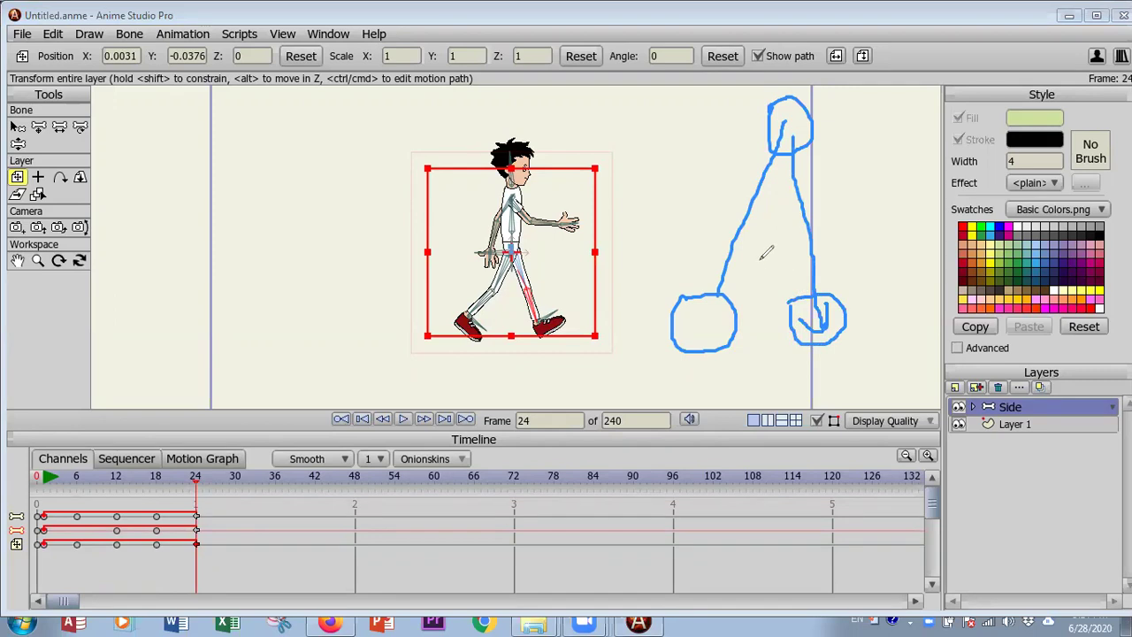
mouse_move(895, 244)
left_mouse_down()
mouse_move(907, 132)
mouse_move(931, 256)
mouse_move(914, 330)
mouse_move(919, 129)
mouse_move(909, 130)
mouse_move(924, 137)
left_mouse_up()
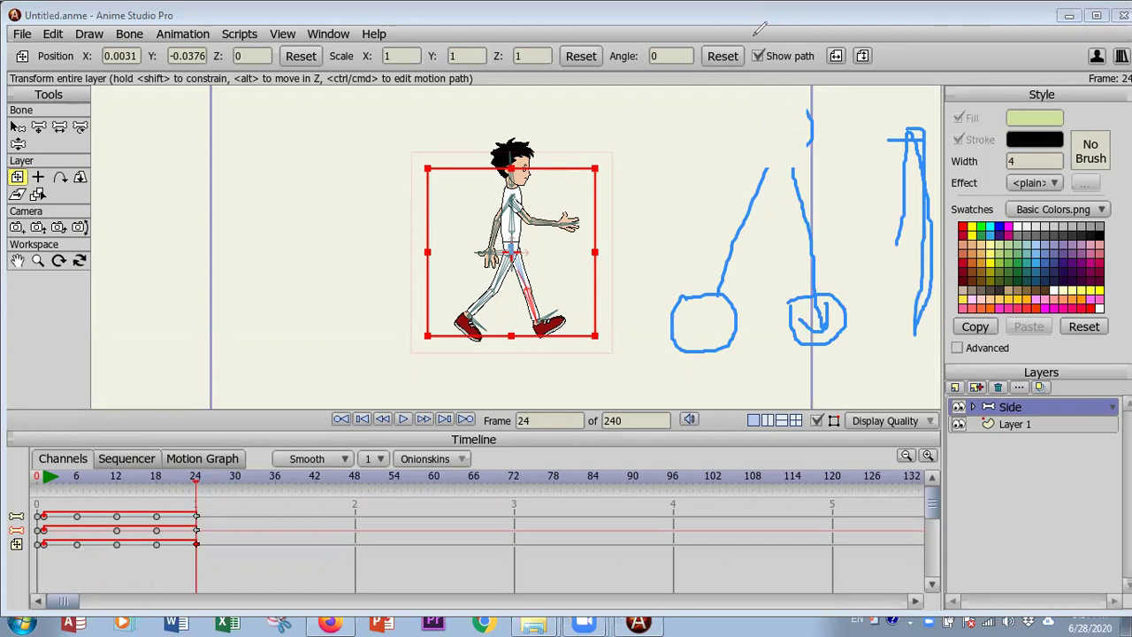
key("e")
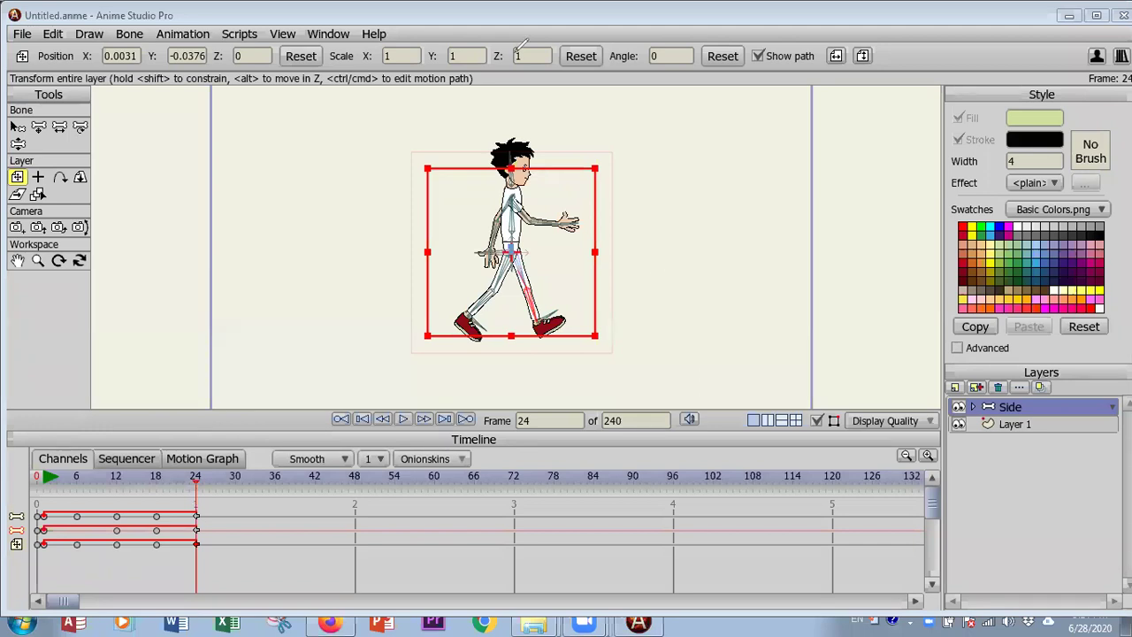
Play back the walk cycle to check the body bounce, and return to frame 0.
left_click(403, 420)
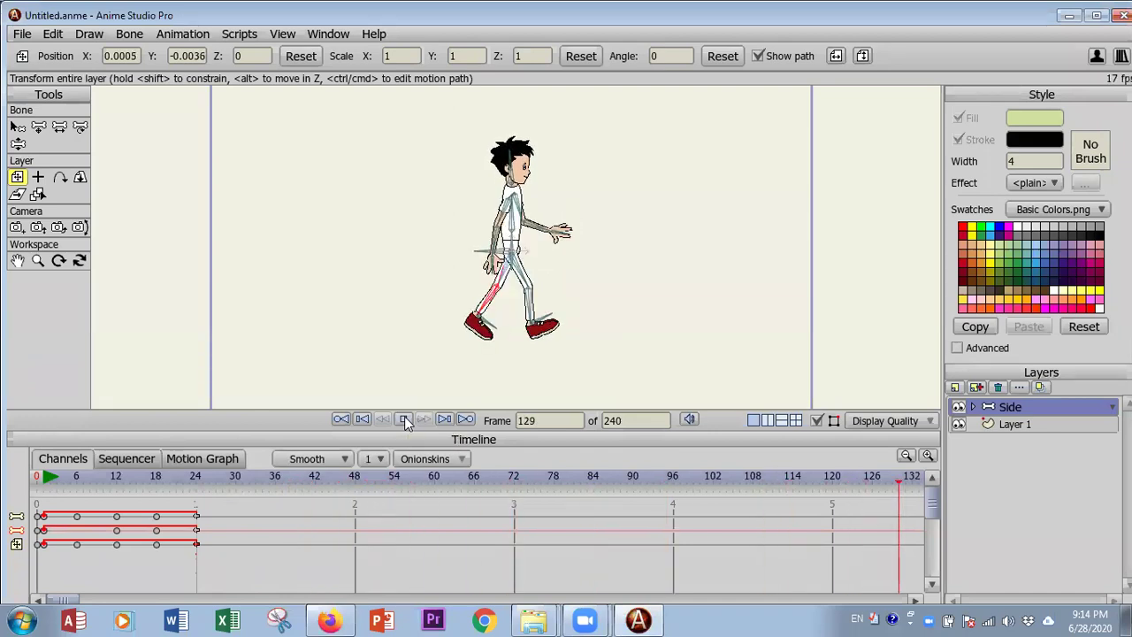
left_click(340, 419)
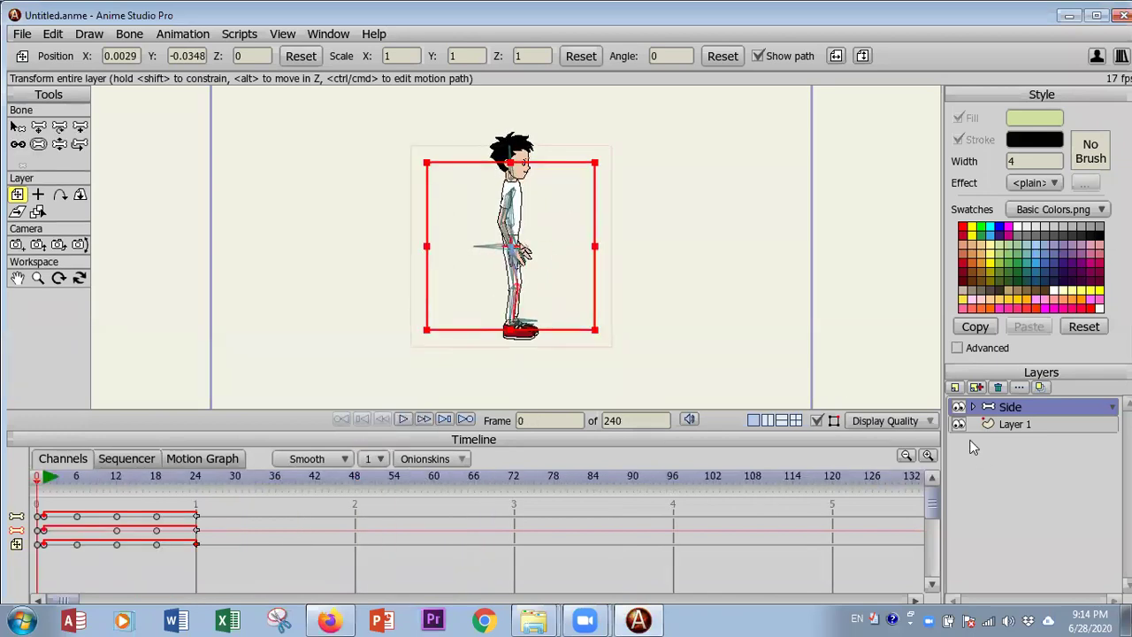
On Layer 1, draw a long filled orange rectangle as the ground and move it down beneath the boy's feet.
left_click(988, 428)
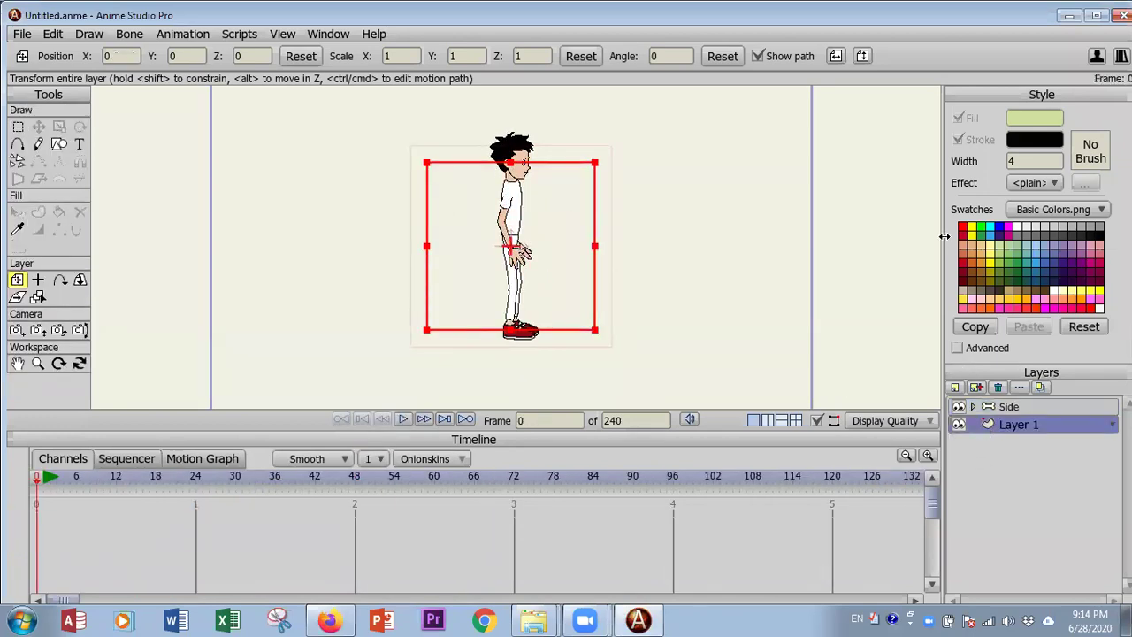
left_click(984, 261)
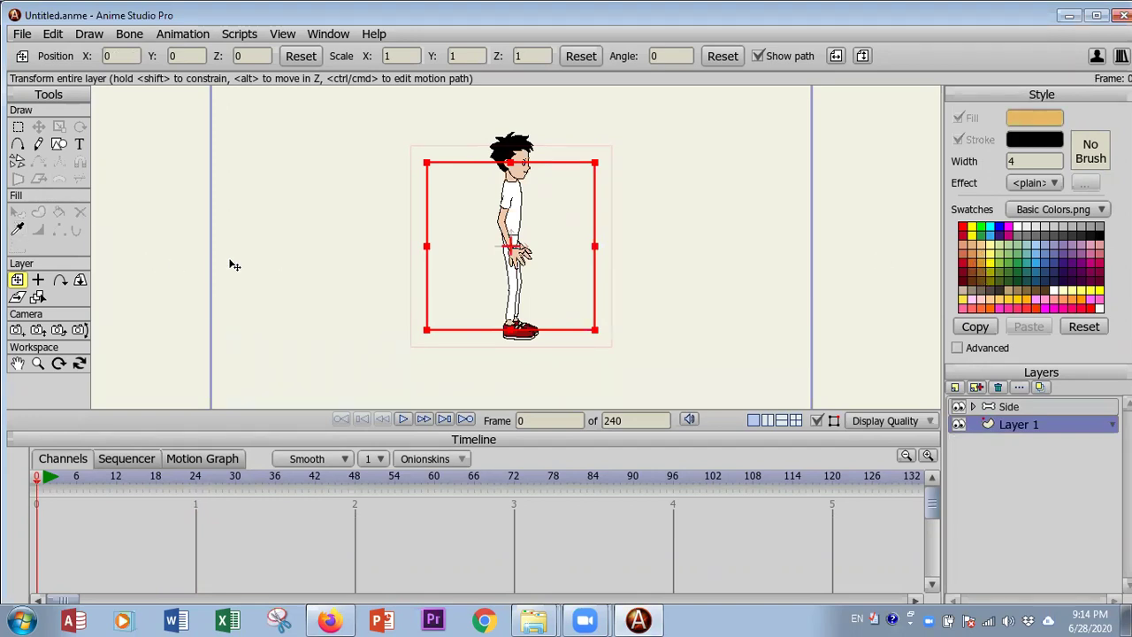
scroll(248, 259, "down", 2)
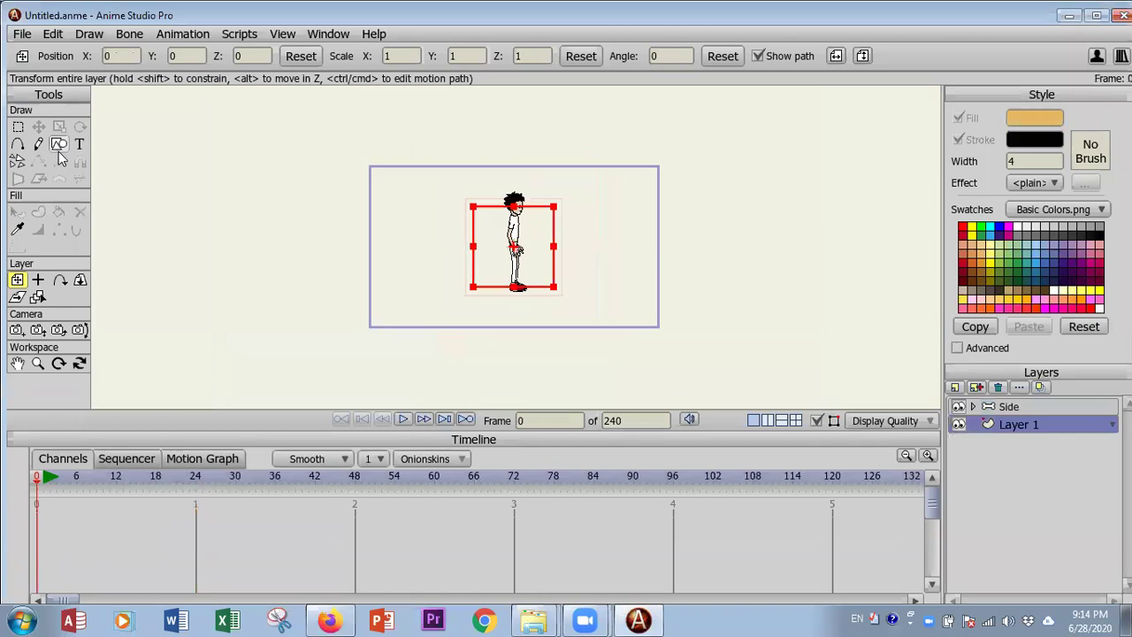
left_click(58, 146)
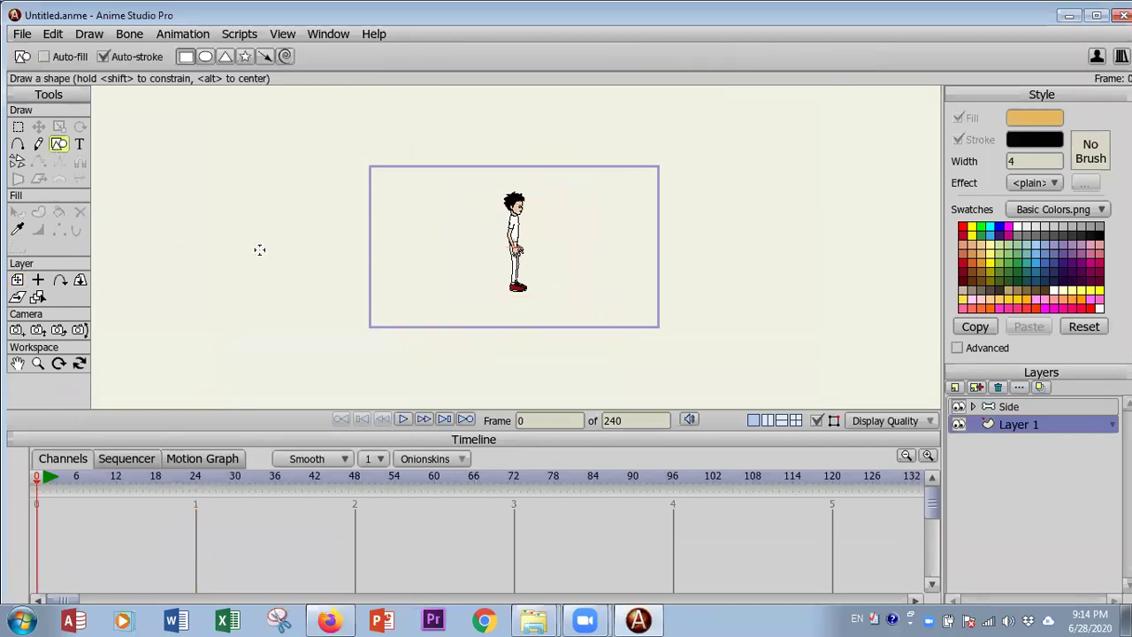
scroll(259, 250, "down", 2)
left_click(43, 58)
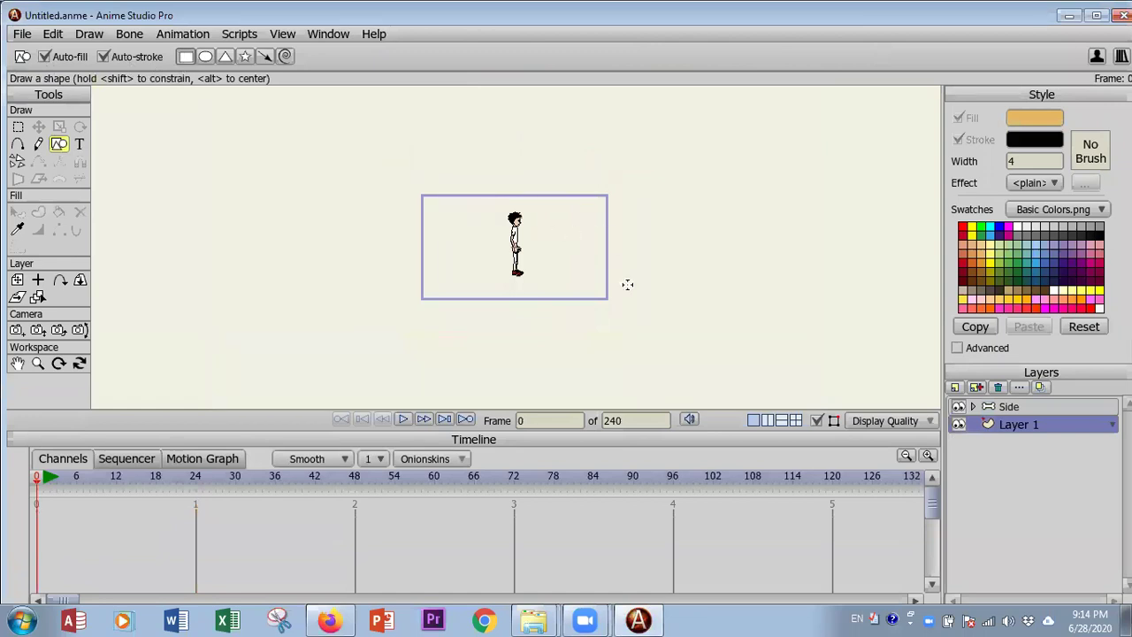
mouse_move(704, 295)
left_mouse_down()
mouse_move(275, 291)
mouse_move(184, 263)
mouse_move(5, 258)
left_mouse_up()
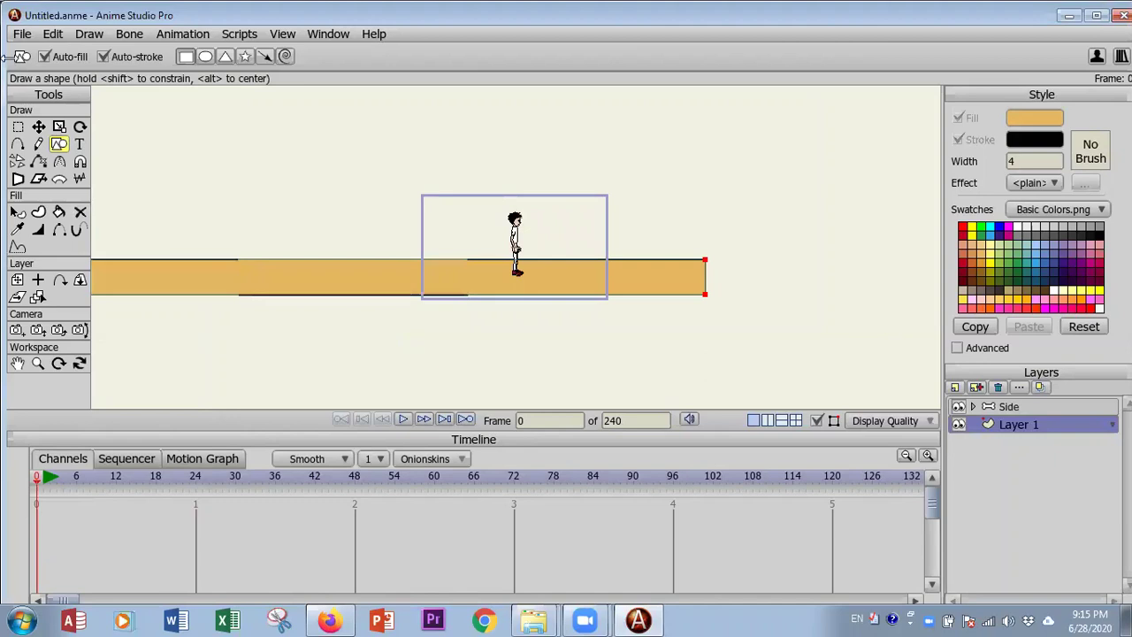
left_click(38, 127)
left_click_drag(264, 294, 269, 306)
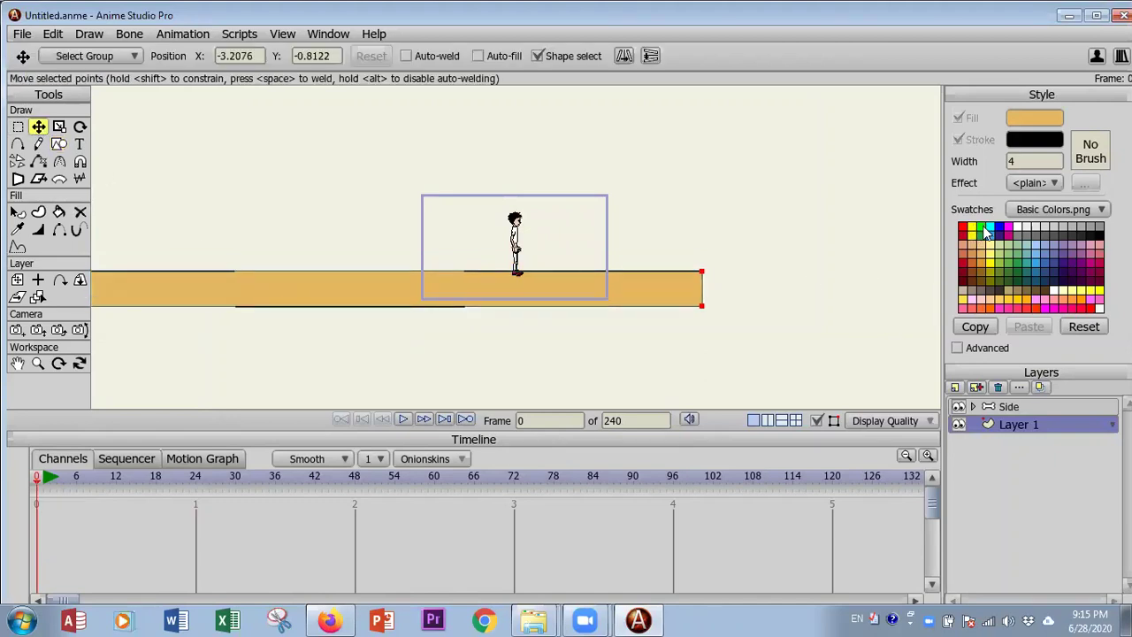
Add a vector layer beneath the ground layer and choose a muted green fill.
left_click(984, 228)
left_click(955, 388)
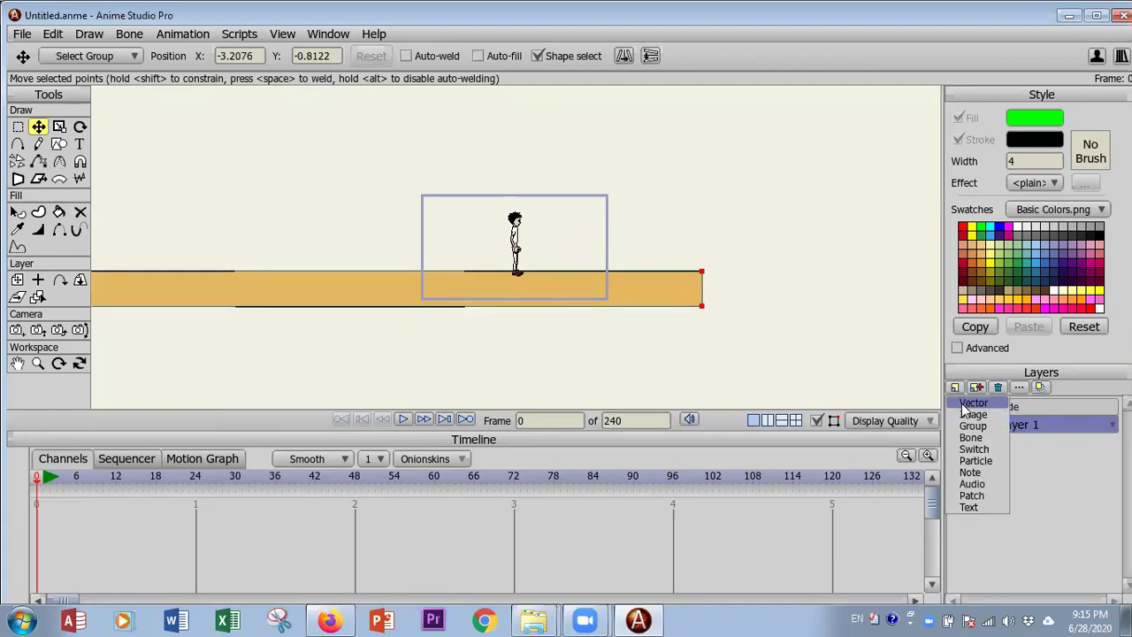
left_click(965, 403)
left_click_drag(978, 425, 981, 452)
left_click(1006, 264)
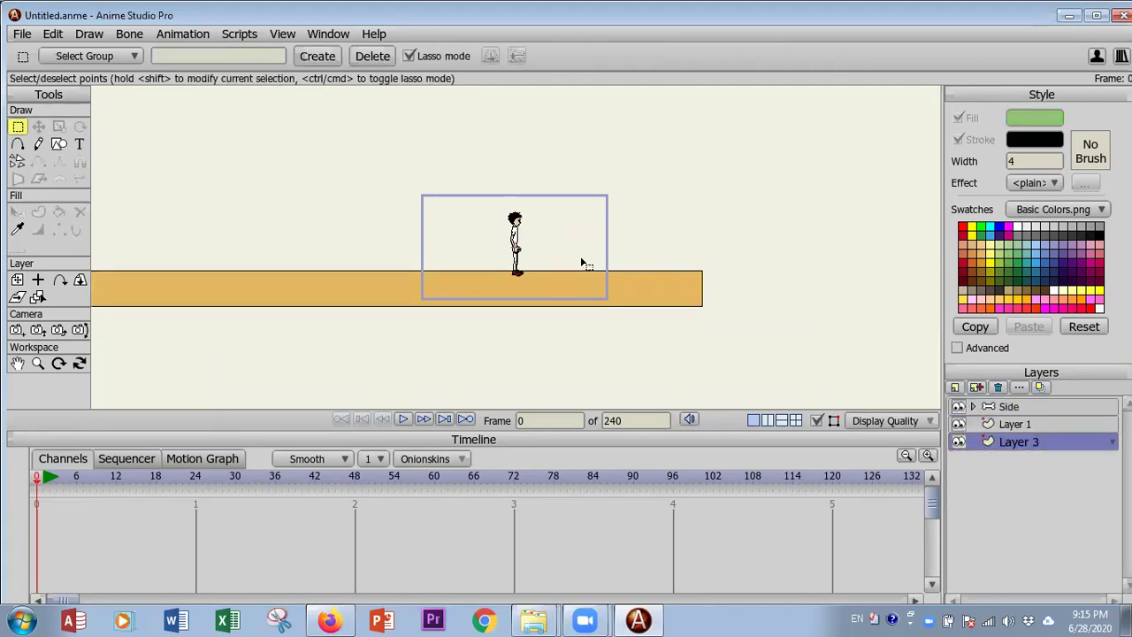
Draw bushes and tall grass blades freehand along the ground in several shades of green.
left_click(39, 146)
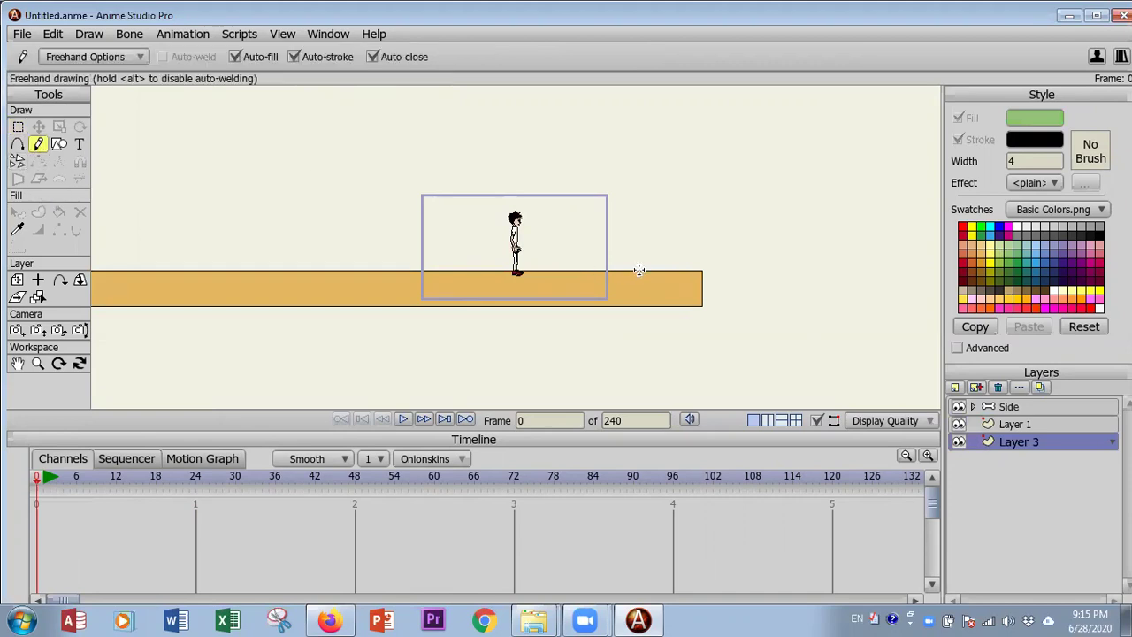
mouse_move(670, 257)
left_mouse_down()
mouse_move(610, 270)
mouse_move(606, 240)
mouse_move(591, 228)
mouse_move(575, 272)
mouse_move(509, 237)
mouse_move(497, 277)
mouse_move(482, 246)
mouse_move(437, 248)
mouse_move(497, 286)
left_mouse_up()
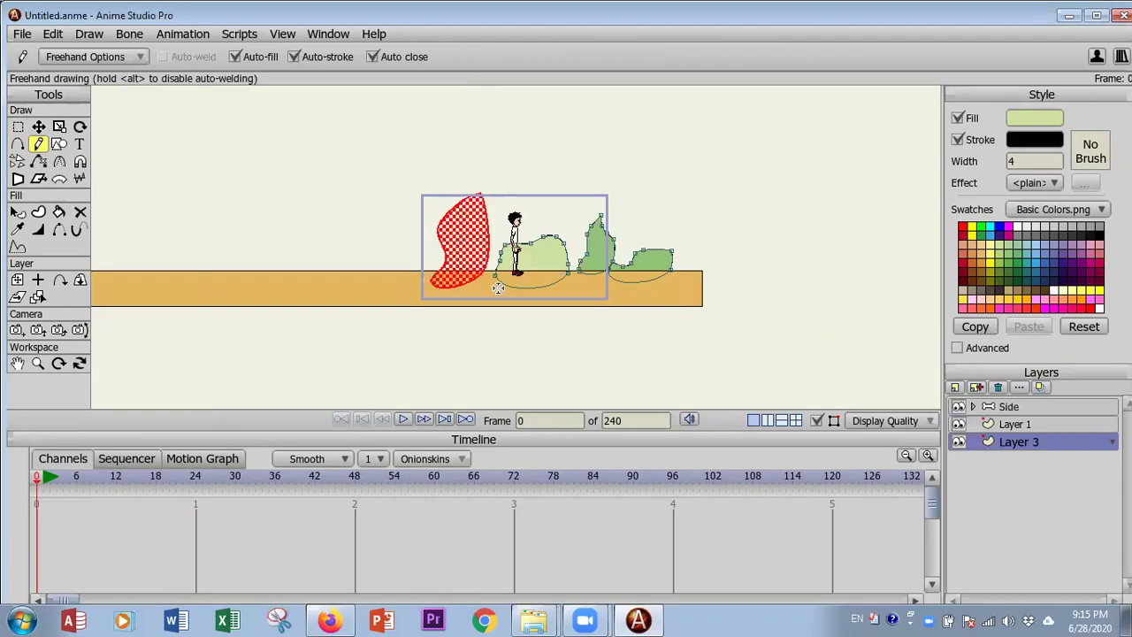
left_click(997, 269)
left_click(996, 260)
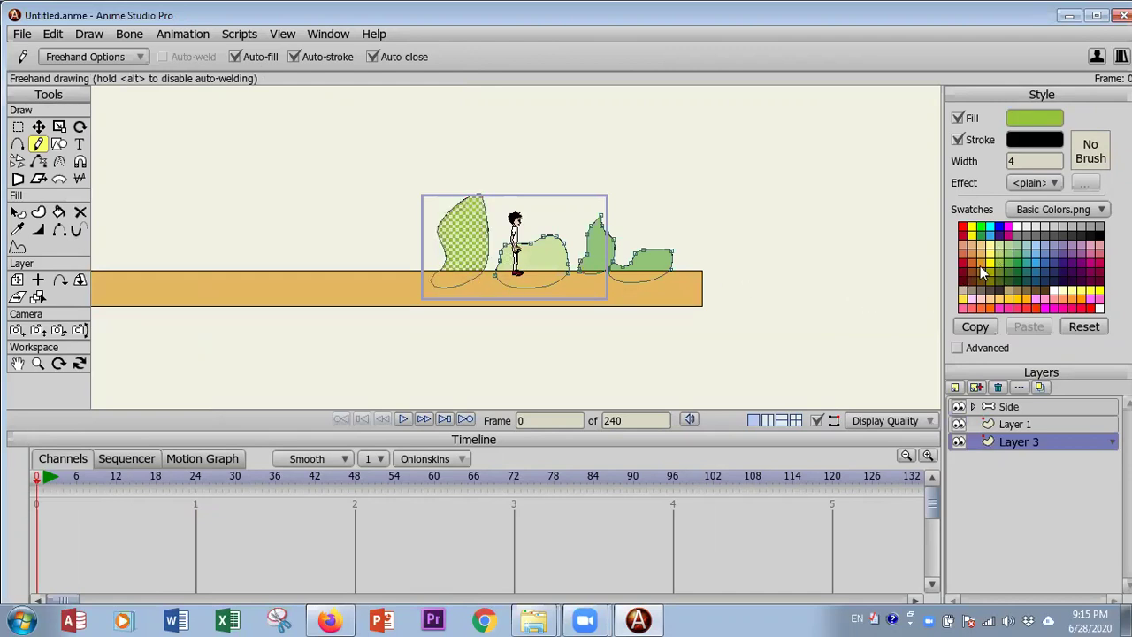
mouse_move(382, 276)
left_mouse_down()
mouse_move(441, 272)
mouse_move(390, 281)
mouse_move(353, 253)
mouse_move(366, 252)
mouse_move(381, 265)
mouse_move(375, 281)
mouse_move(334, 270)
mouse_move(334, 221)
mouse_move(324, 276)
mouse_move(321, 209)
mouse_move(315, 286)
mouse_move(290, 208)
mouse_move(294, 275)
left_mouse_up()
mouse_move(618, 276)
left_mouse_down()
mouse_move(623, 207)
mouse_move(624, 292)
mouse_move(636, 193)
mouse_move(623, 281)
mouse_move(573, 225)
mouse_move(566, 270)
mouse_move(556, 208)
mouse_move(568, 272)
left_mouse_up()
Draw black-filled spiky plants and bushes freehand across the whole length of the ground.
left_click(1012, 262)
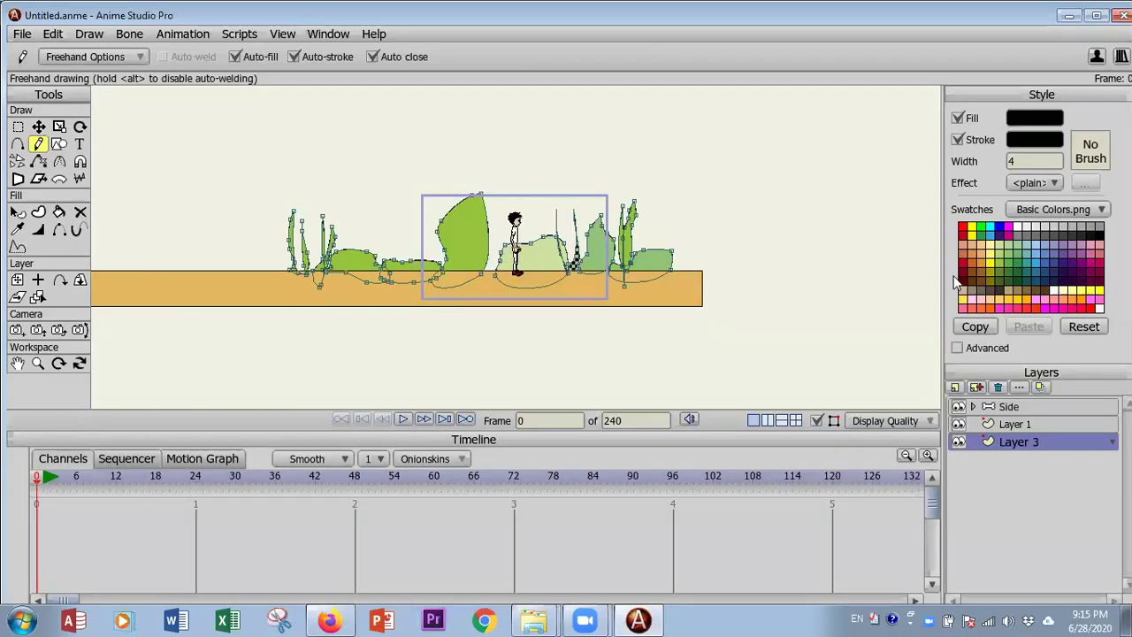
mouse_move(239, 281)
left_mouse_down()
mouse_move(226, 189)
mouse_move(220, 272)
mouse_move(196, 226)
mouse_move(198, 268)
mouse_move(168, 279)
mouse_move(245, 281)
mouse_move(272, 276)
left_mouse_up()
mouse_move(654, 271)
left_mouse_down()
mouse_move(657, 193)
mouse_move(665, 262)
mouse_move(683, 243)
mouse_move(688, 280)
mouse_move(619, 273)
left_mouse_up()
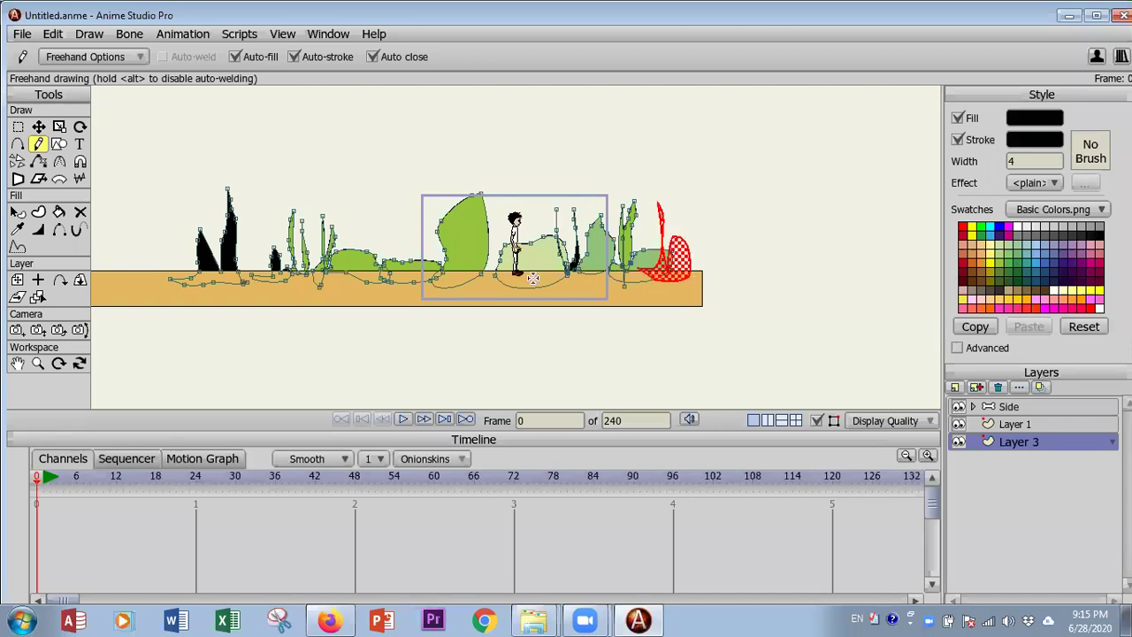
mouse_move(494, 259)
left_mouse_down()
mouse_move(502, 267)
mouse_move(491, 281)
left_mouse_up()
mouse_move(429, 265)
left_mouse_down()
mouse_move(429, 226)
mouse_move(432, 273)
mouse_move(408, 275)
mouse_move(365, 227)
mouse_move(352, 277)
left_mouse_up()
mouse_move(162, 276)
left_mouse_down()
mouse_move(161, 234)
mouse_move(132, 281)
mouse_move(107, 272)
left_mouse_up()
mouse_move(107, 272)
left_mouse_down()
mouse_move(113, 240)
mouse_move(117, 215)
mouse_move(123, 276)
left_mouse_up()
left_click(1010, 422)
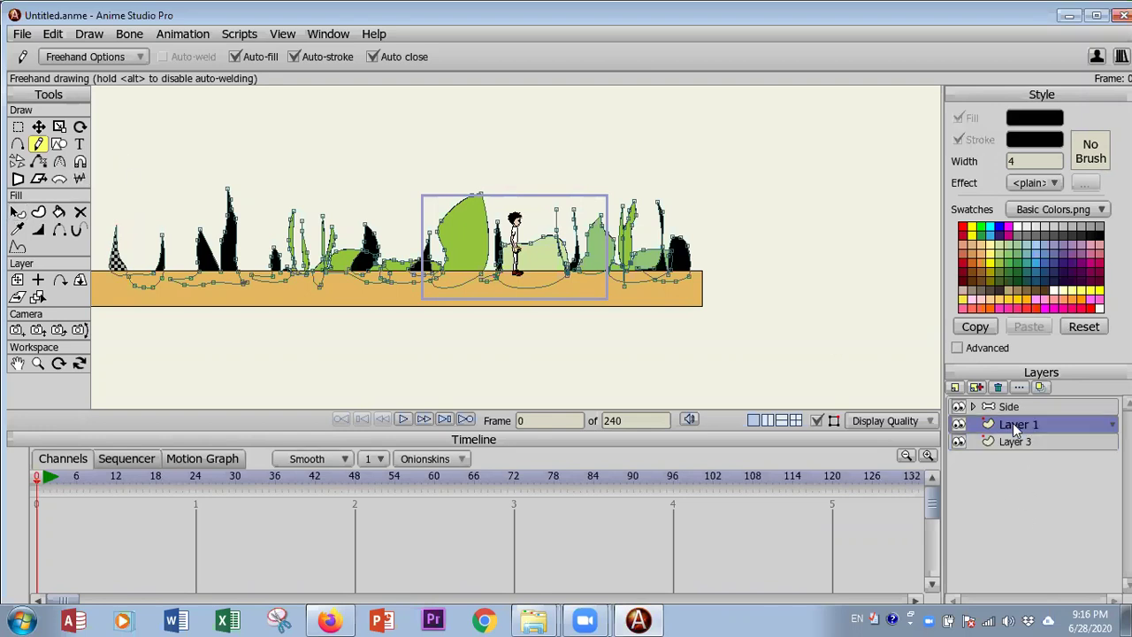
left_click(1016, 442)
left_click(1016, 425)
left_click(1017, 441)
left_click(1017, 424)
left_click(1017, 441)
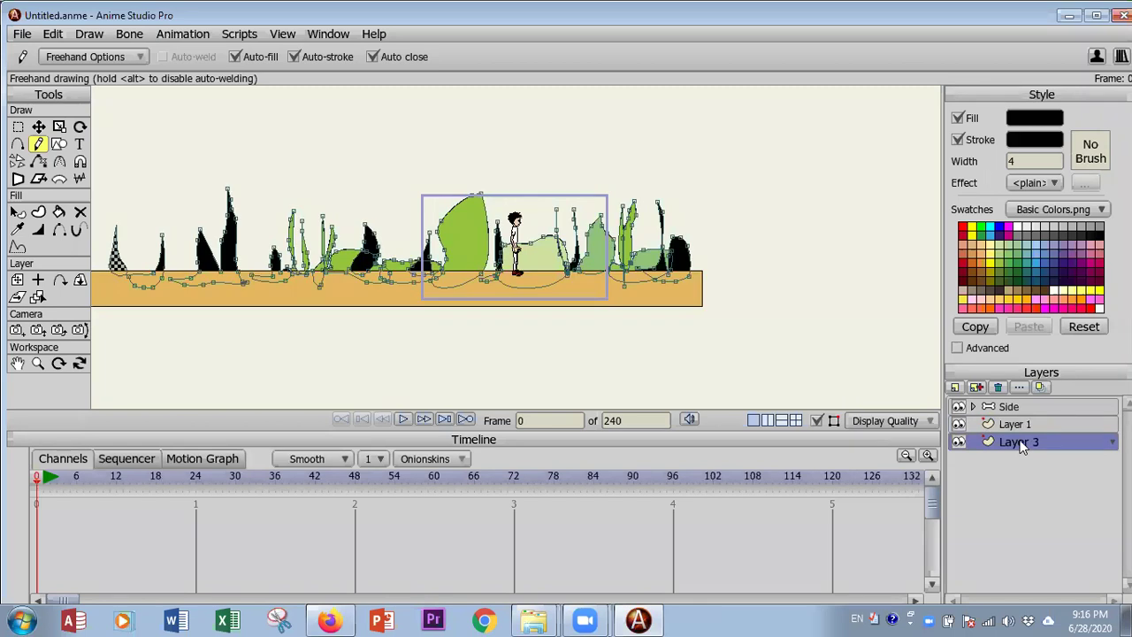
Create a group layer and place the ground layer (Layer 1) and the plant layer (Layer 3) inside it.
left_click(955, 388)
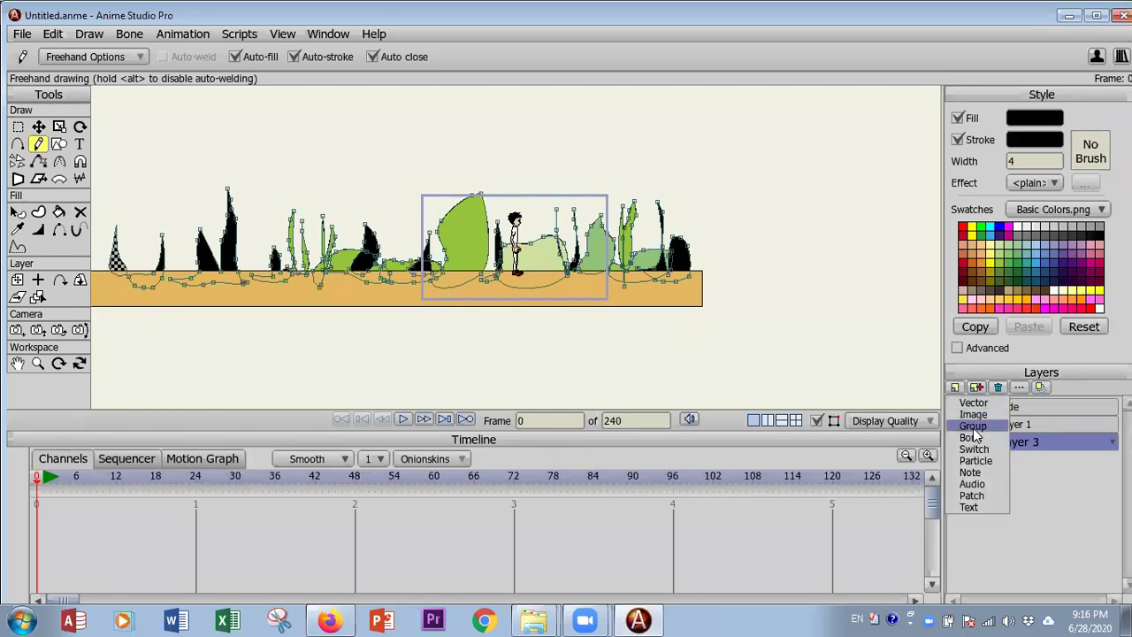
left_click(973, 425)
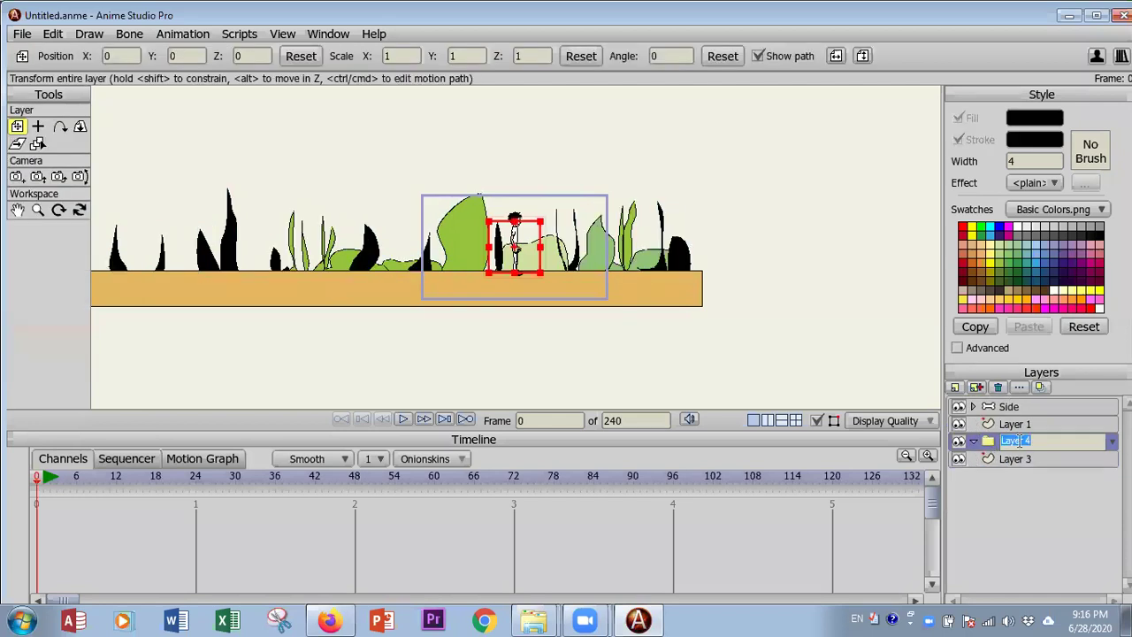
mouse_move(1019, 427)
left_mouse_down()
mouse_move(1023, 463)
mouse_move(1024, 449)
left_mouse_up()
left_click(1023, 460)
left_click(1026, 427)
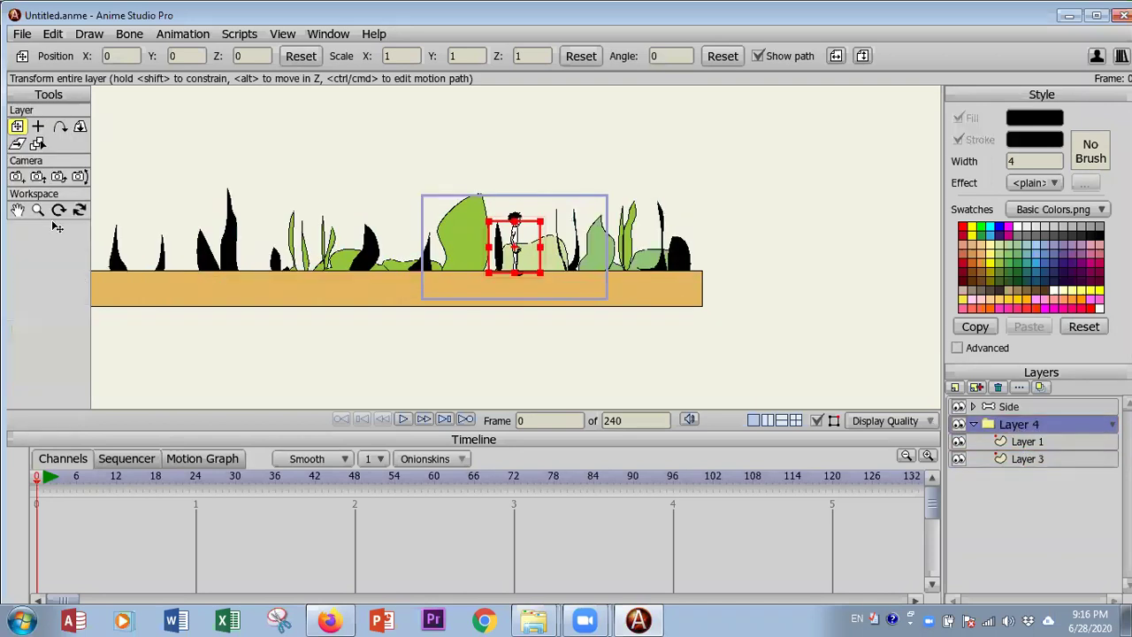
Animate the background group sliding left from about X 5.06 at frame 0 to about X -1.42 at frame 240, and return to frame 0.
left_click_drag(478, 288, 730, 282)
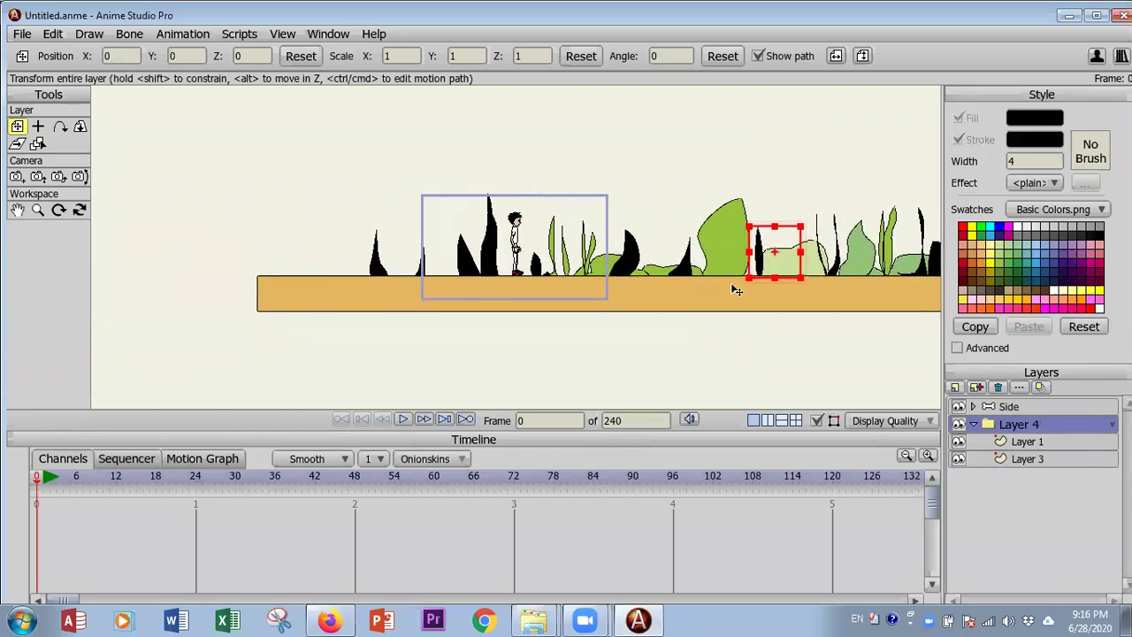
left_click(444, 420)
left_click_drag(724, 328, 391, 324)
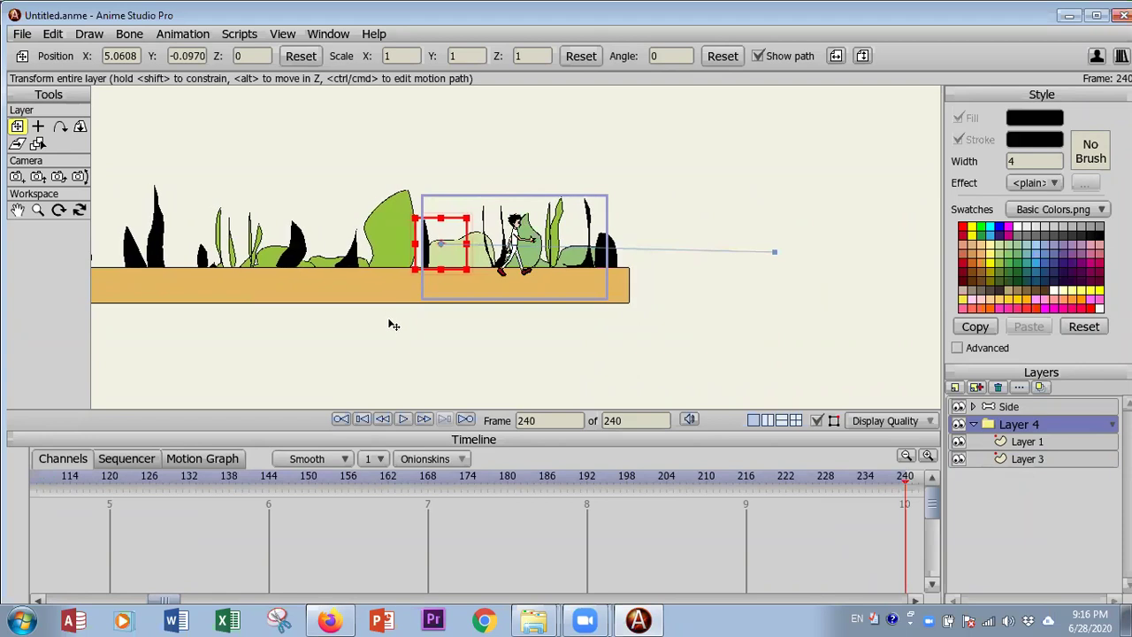
left_click(358, 418)
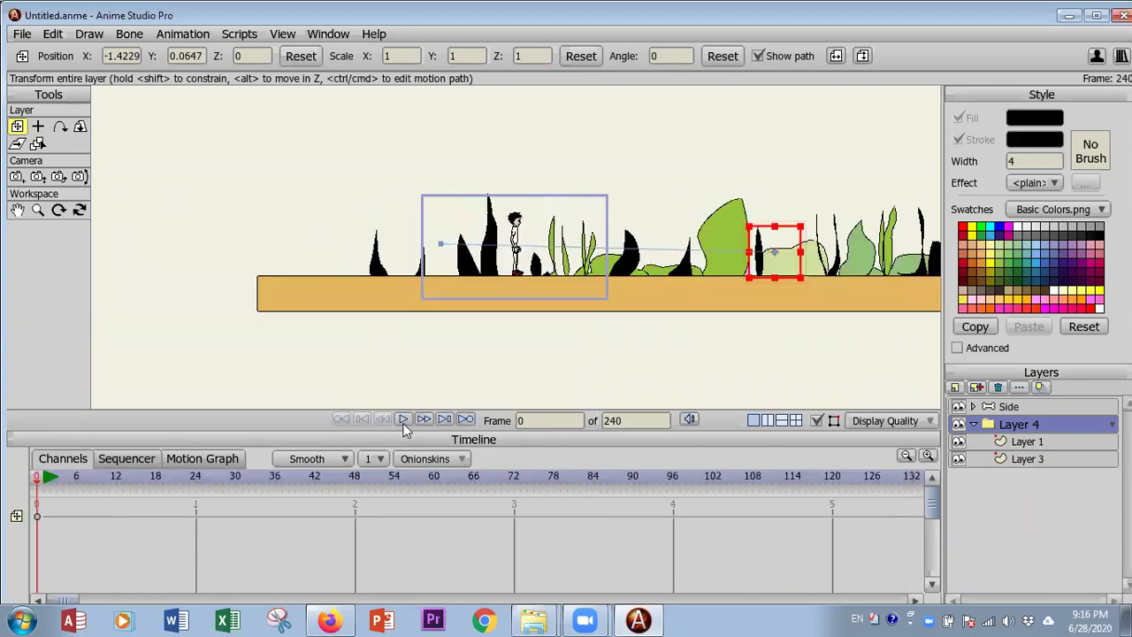
Play back the boy walking past the scrolling background and return to frame 0.
left_click(402, 420)
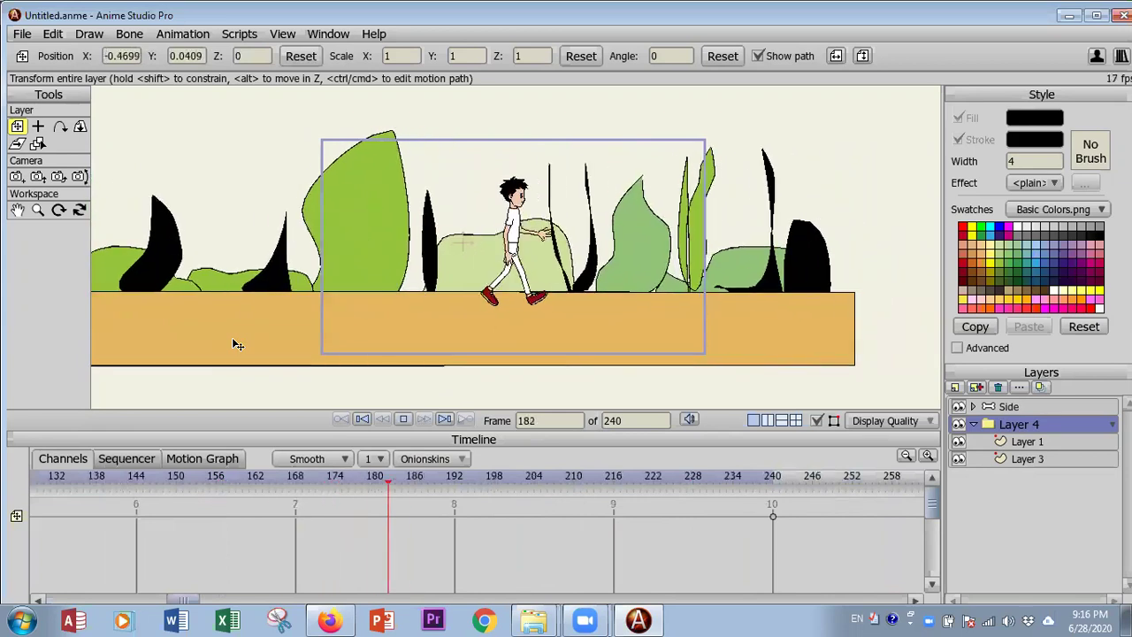
left_click(362, 420)
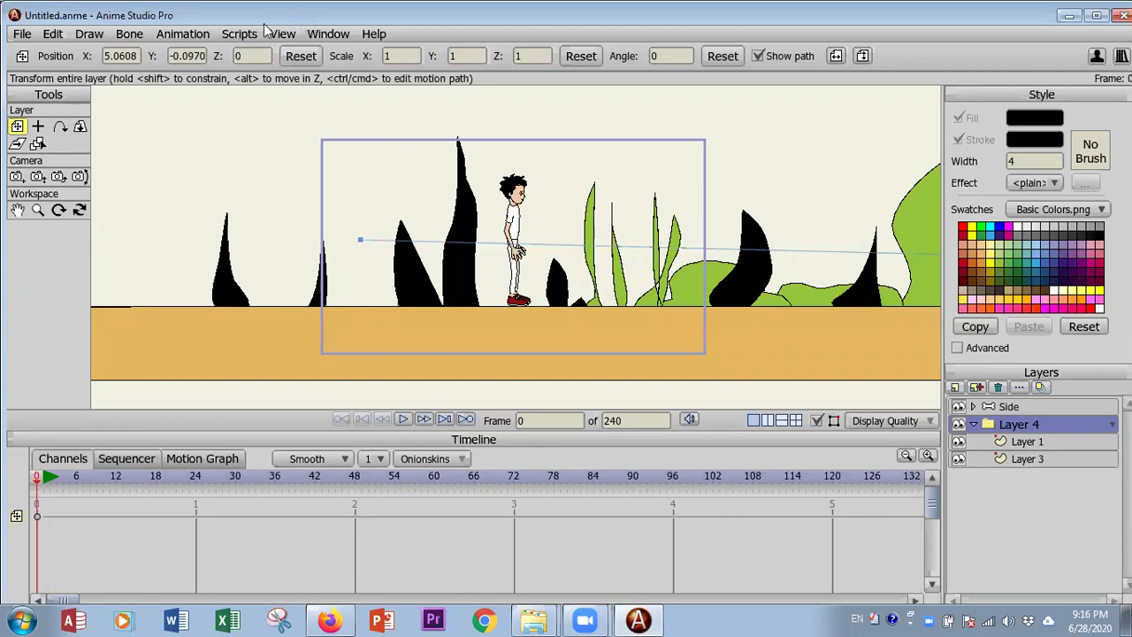
Generate a shadow for the Side layer with a Layer Effects script, move it to about X 0.48, Y -0.43 at the boy's feet, and preview the motion.
left_click(994, 407)
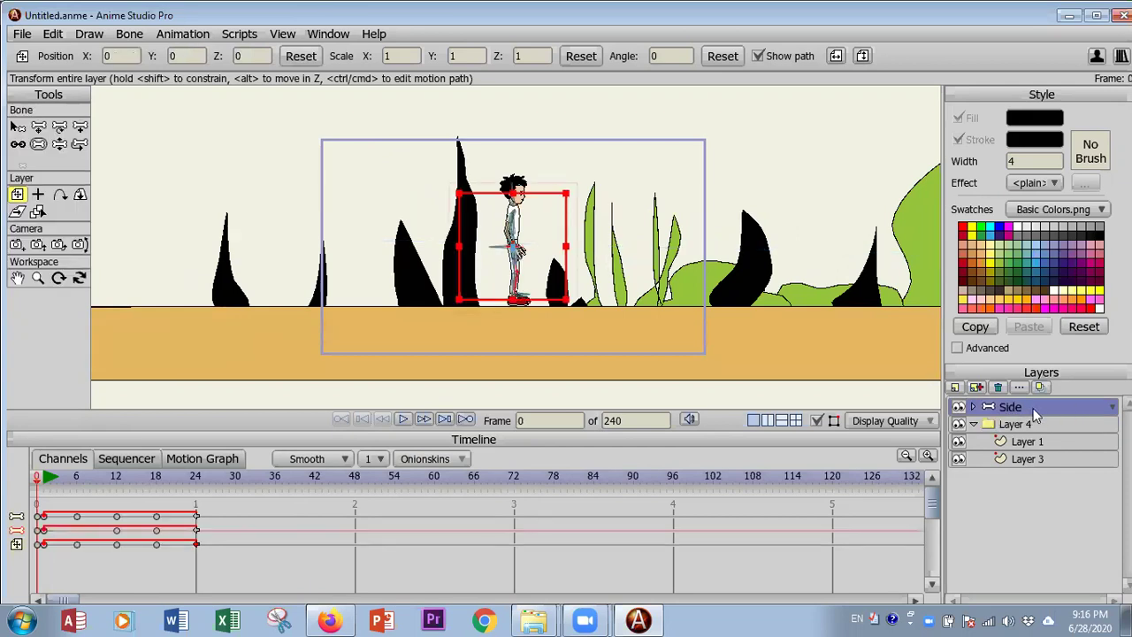
left_click(232, 35)
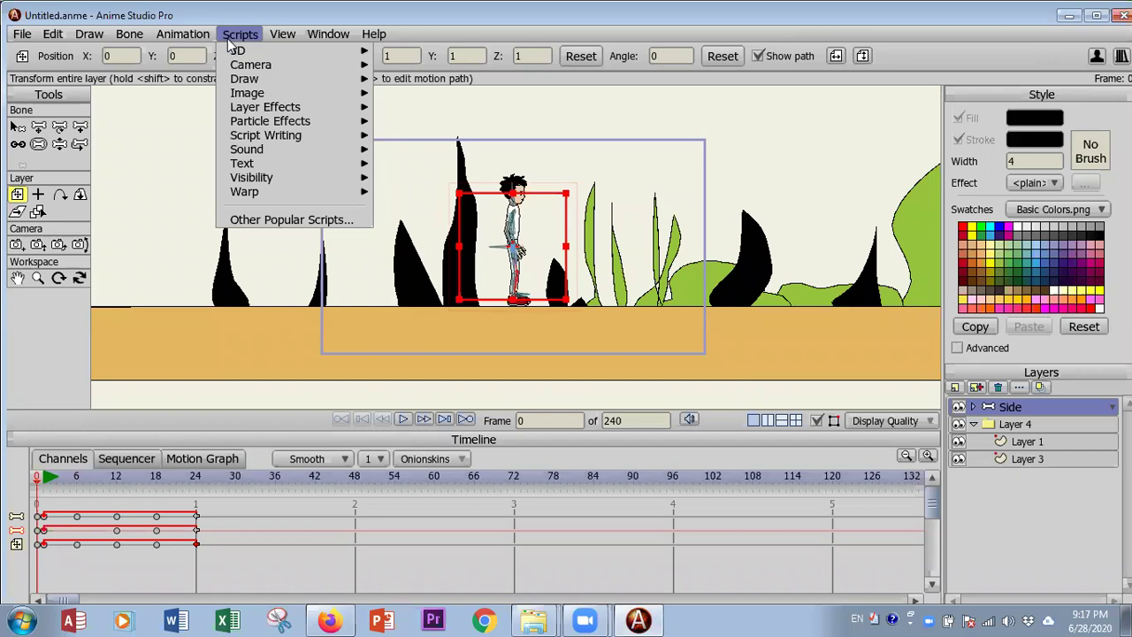
mouse_move(265, 106)
left_click(410, 139)
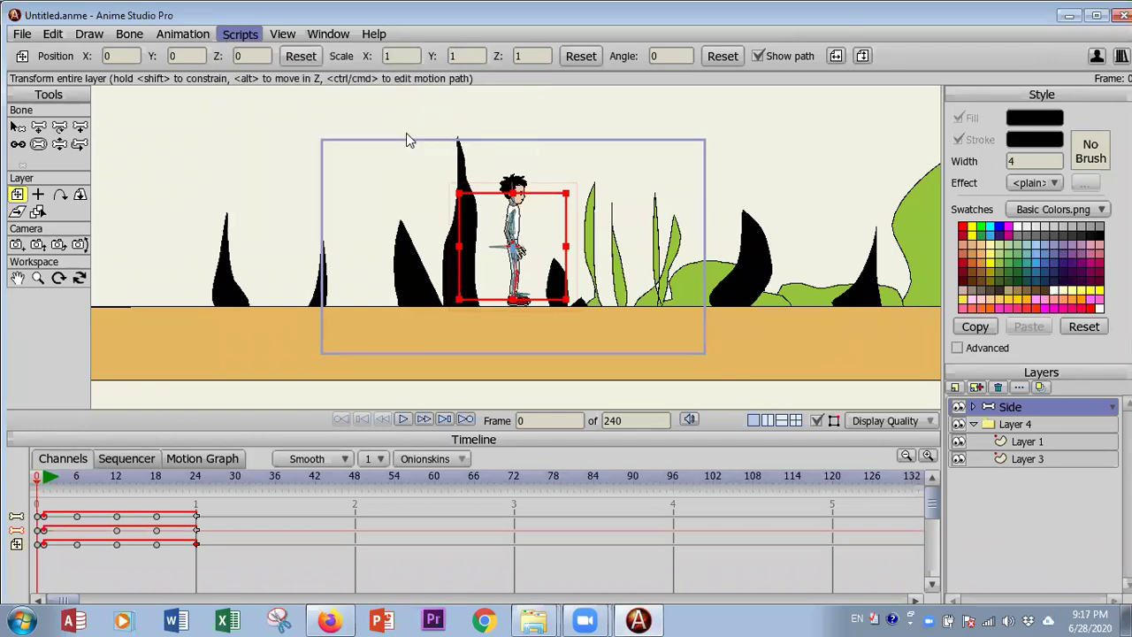
left_click(537, 348)
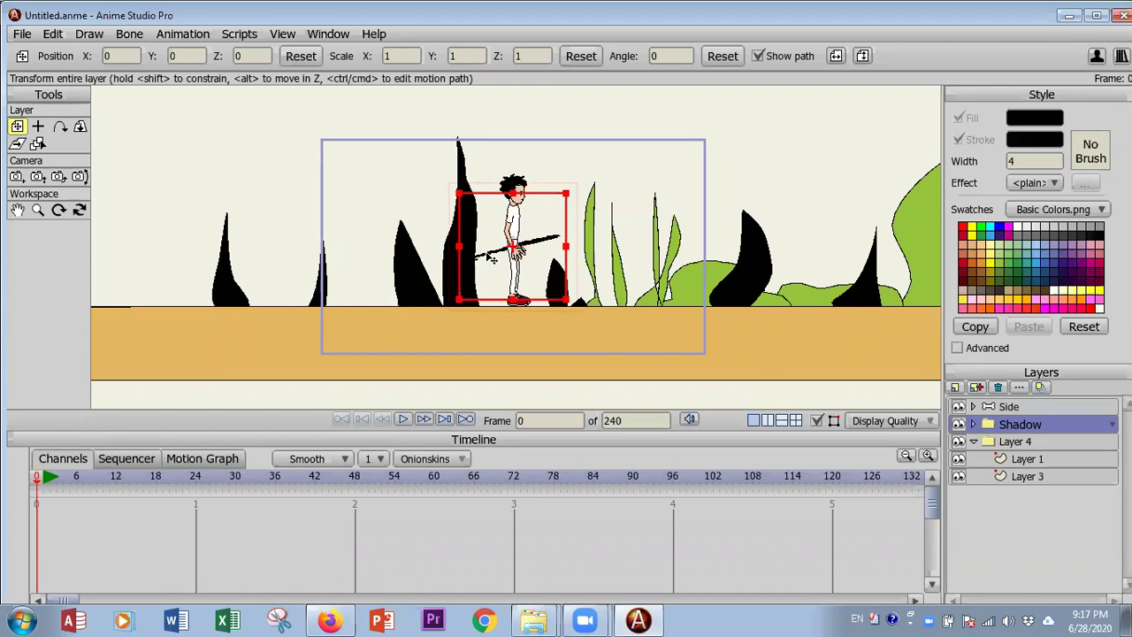
left_click_drag(492, 257, 542, 303)
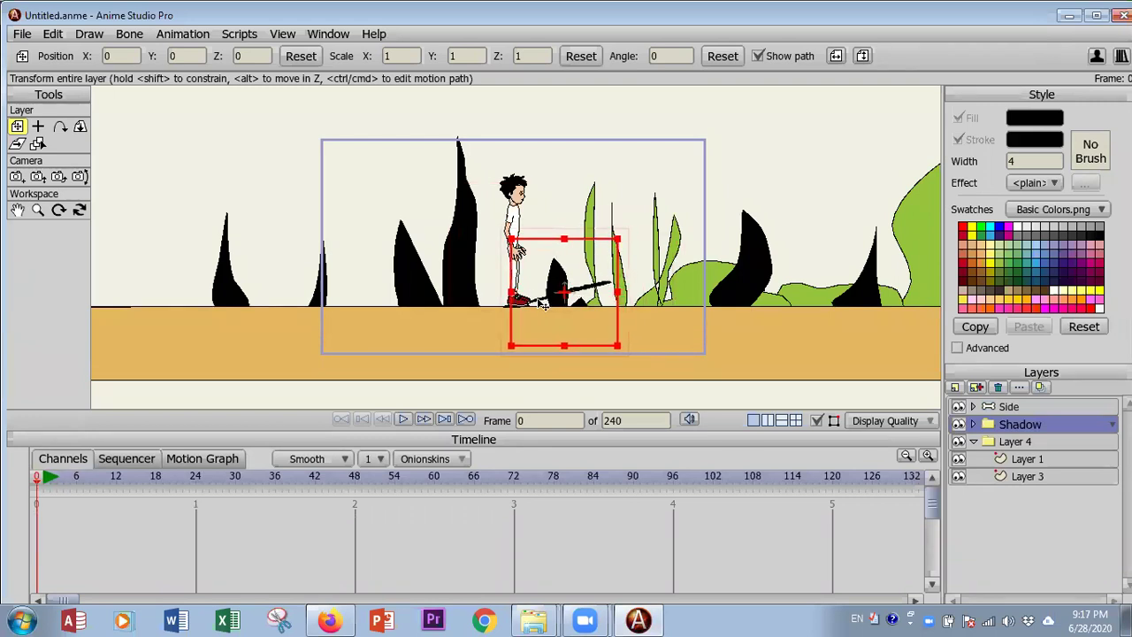
left_click(402, 419)
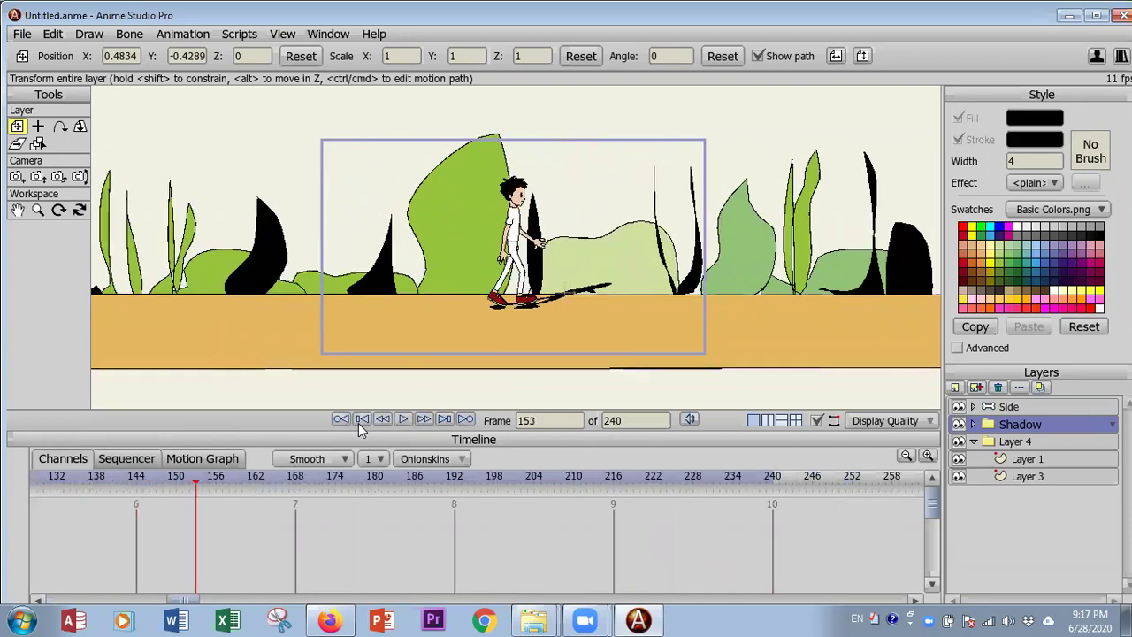
left_click(360, 421)
Move the plant layer (Layer 3) up so the plants stand well above the boy's feet.
left_click(1025, 477)
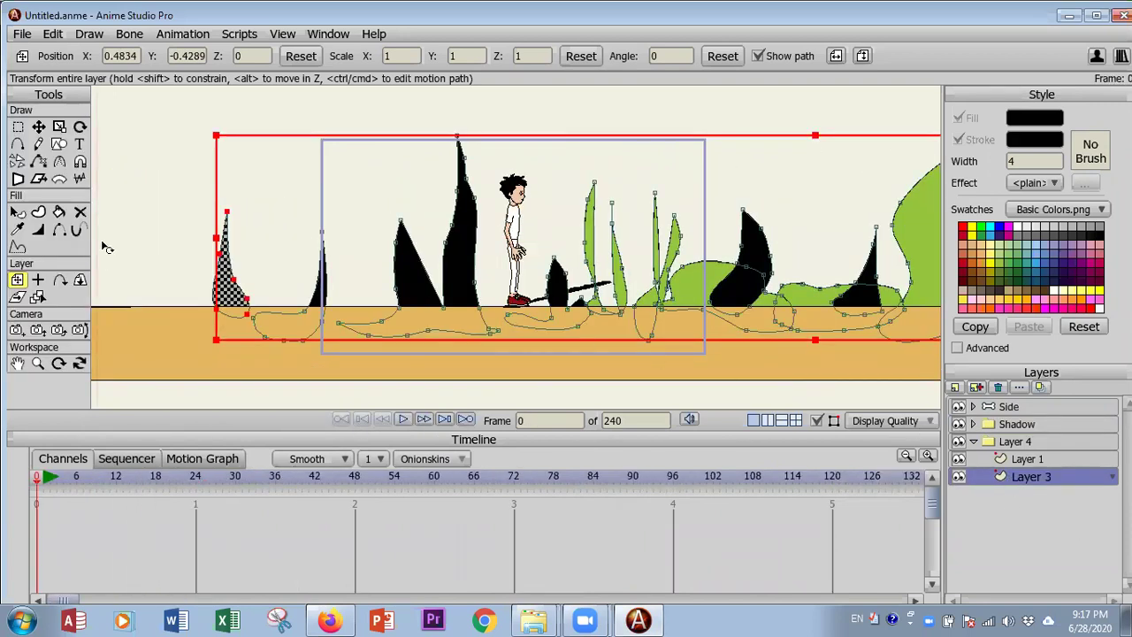
left_click(17, 281)
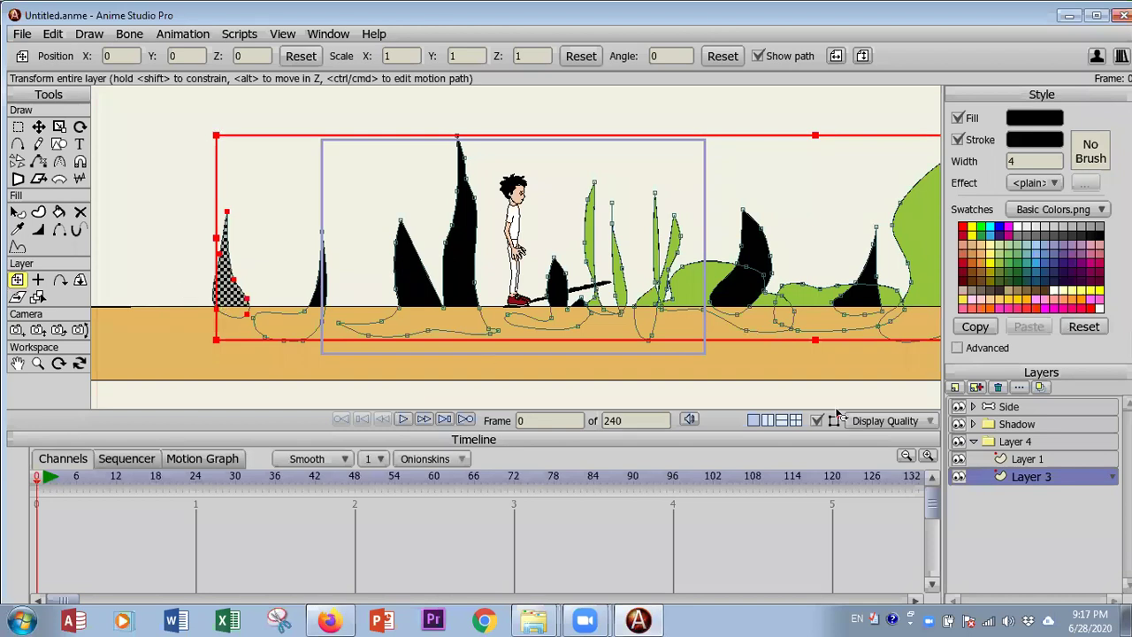
left_click_drag(584, 296, 543, 187)
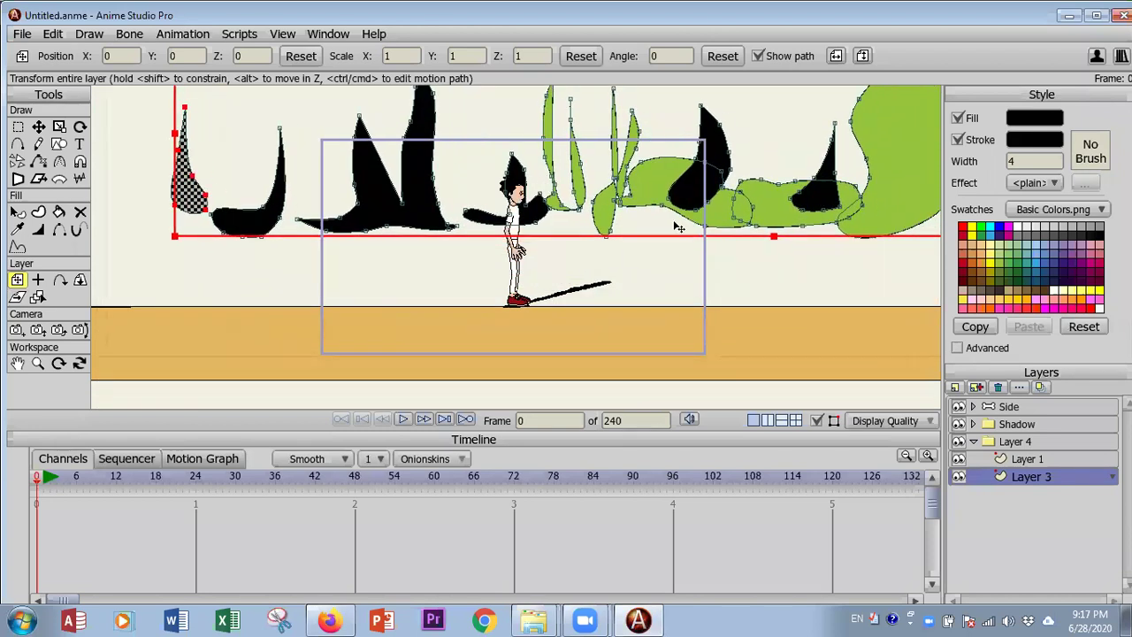
Scale the ground shape in Layer 1 taller so its upper edge meets the plants and covers their bases.
left_click(1002, 459)
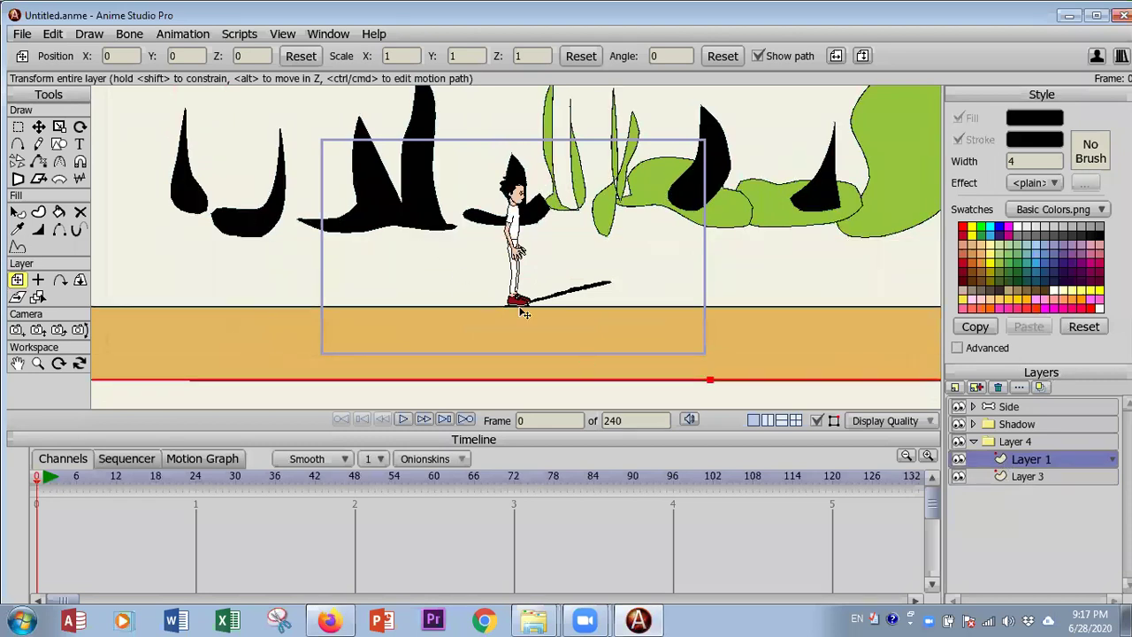
left_click(58, 126)
left_click_drag(712, 311, 691, 232)
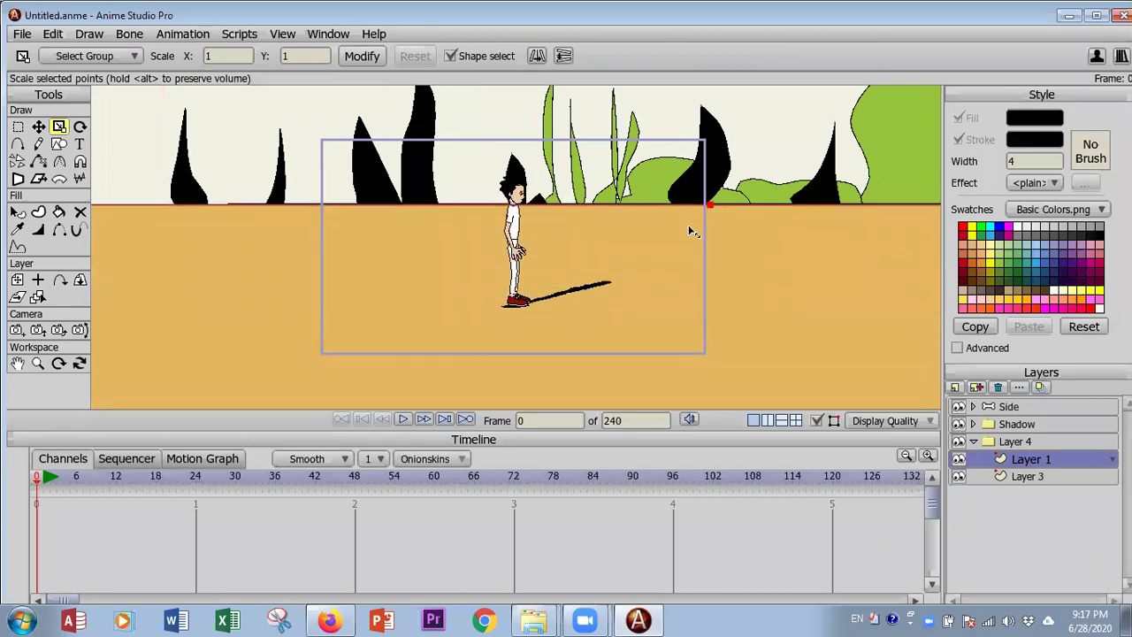
Play the animation and render a preview of a frame with the boy's shadow on the enlarged ground.
left_click(403, 423)
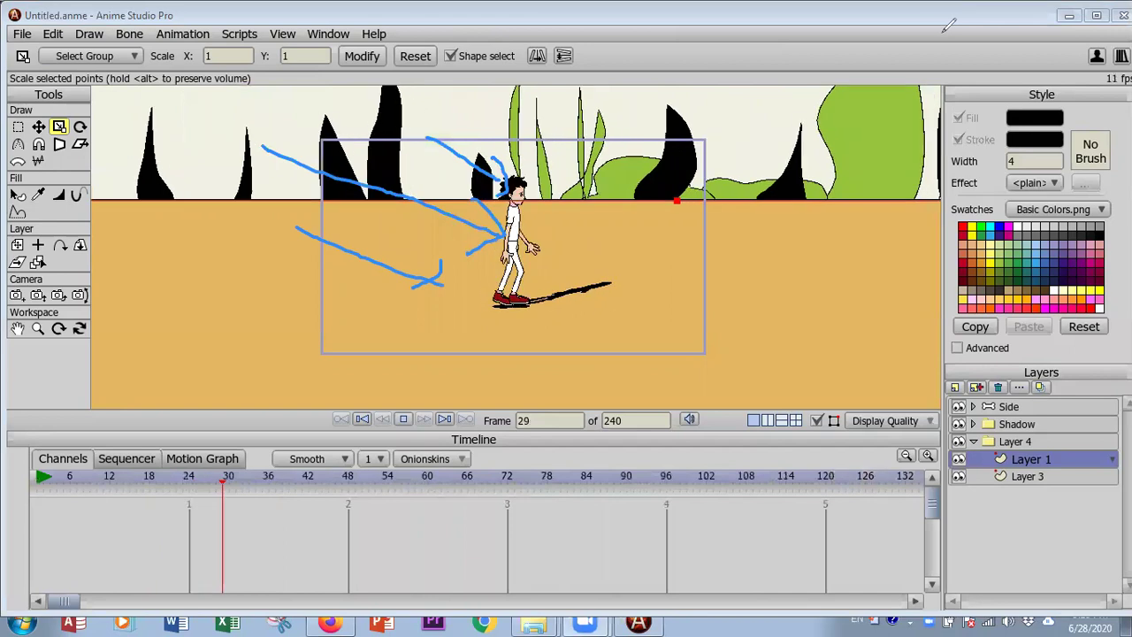
left_click(20, 34)
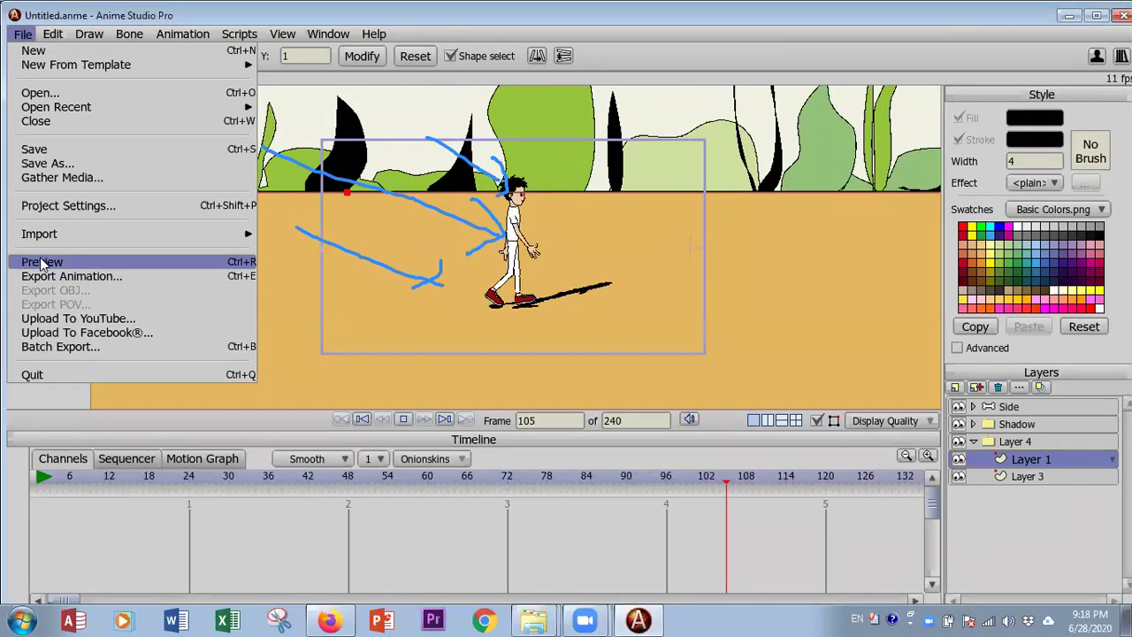
left_click(41, 263)
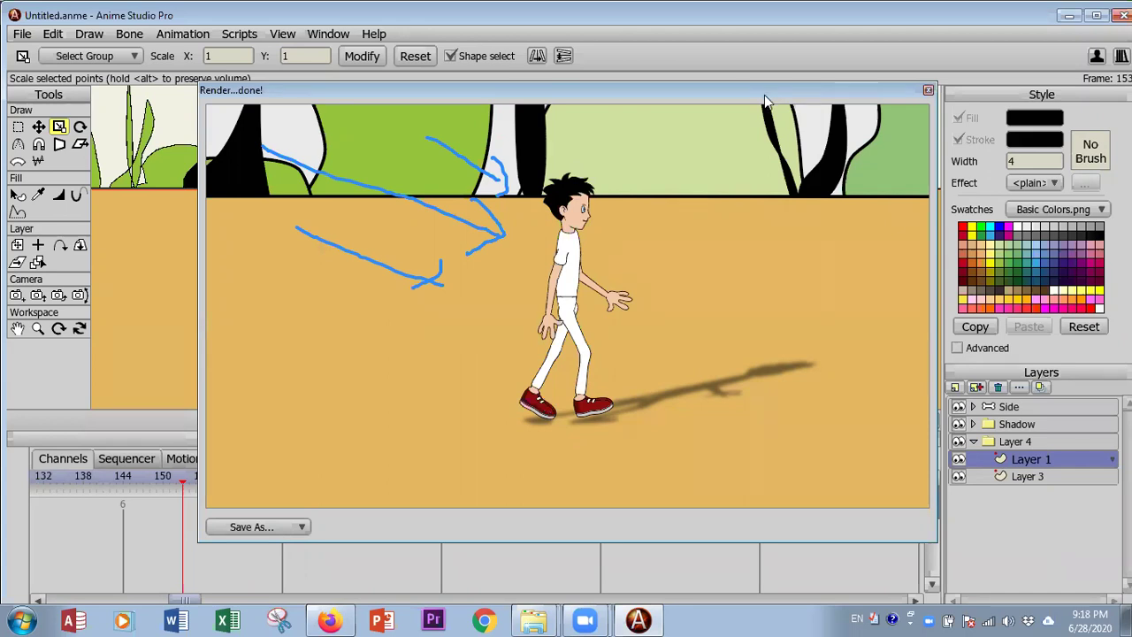
mouse_move(845, 216)
left_mouse_down()
mouse_move(790, 214)
mouse_move(783, 292)
mouse_move(800, 394)
mouse_move(847, 396)
left_mouse_up()
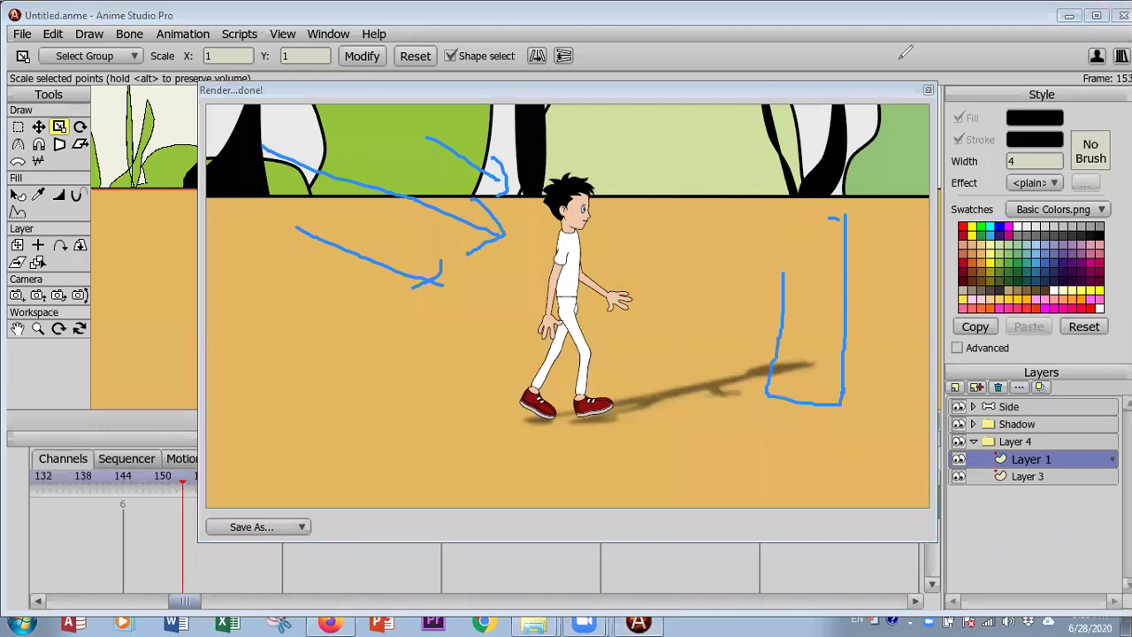
mouse_move(766, 395)
left_mouse_down()
mouse_move(889, 437)
mouse_move(924, 464)
left_mouse_up()
mouse_move(844, 390)
left_mouse_down()
mouse_move(904, 415)
mouse_move(924, 466)
left_mouse_up()
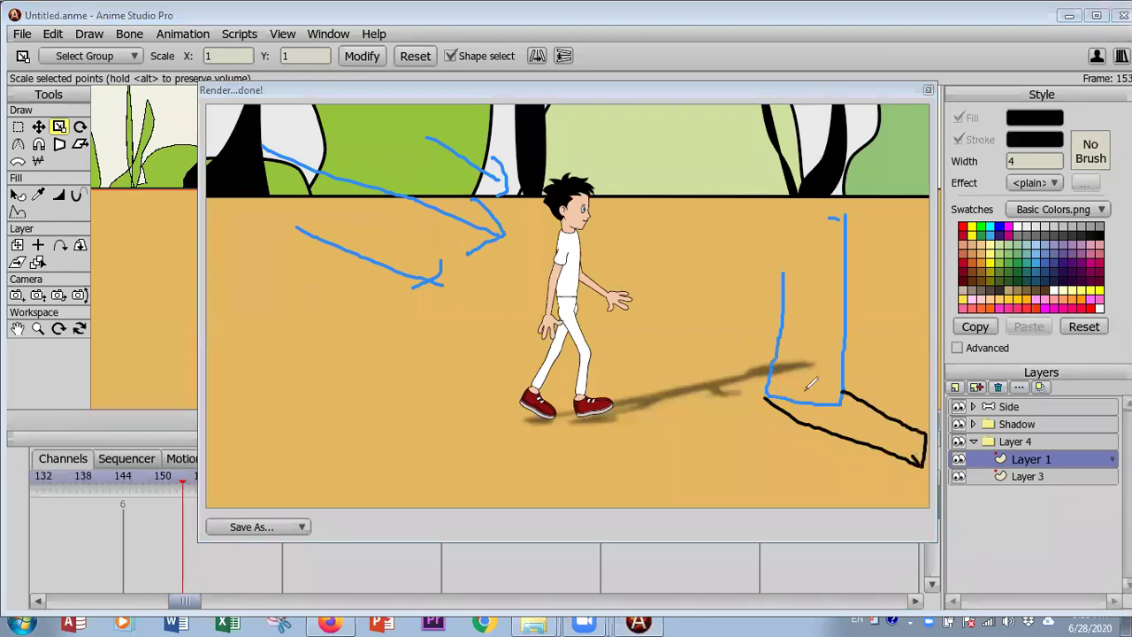
mouse_move(745, 364)
left_mouse_down()
mouse_move(772, 396)
mouse_move(789, 361)
left_mouse_up()
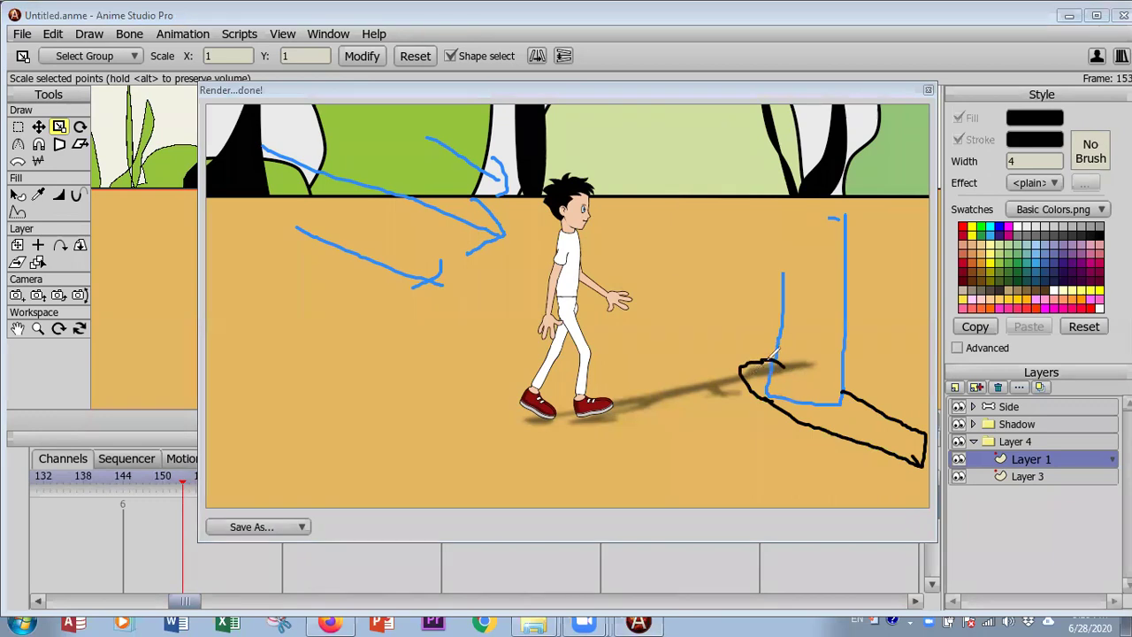
mouse_move(754, 405)
left_mouse_down()
mouse_move(833, 385)
mouse_move(866, 402)
mouse_move(820, 394)
mouse_move(868, 423)
mouse_move(794, 392)
mouse_move(877, 431)
mouse_move(778, 409)
mouse_move(882, 443)
left_mouse_up()
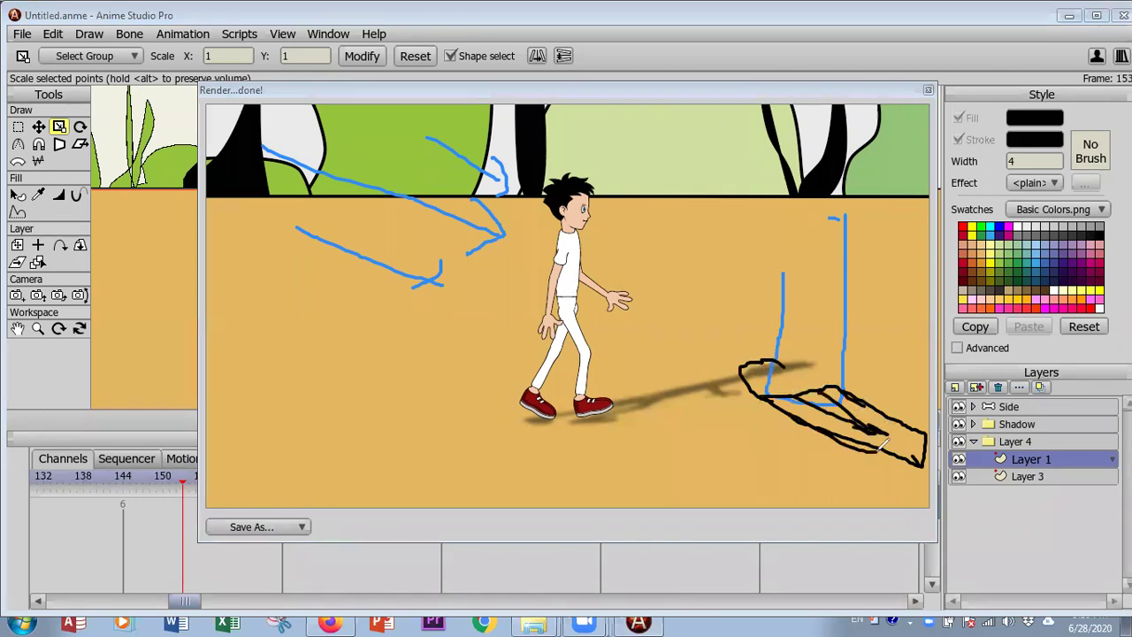
left_click_drag(684, 234, 767, 311)
mouse_move(744, 266)
left_mouse_down()
mouse_move(770, 312)
mouse_move(721, 320)
left_mouse_up()
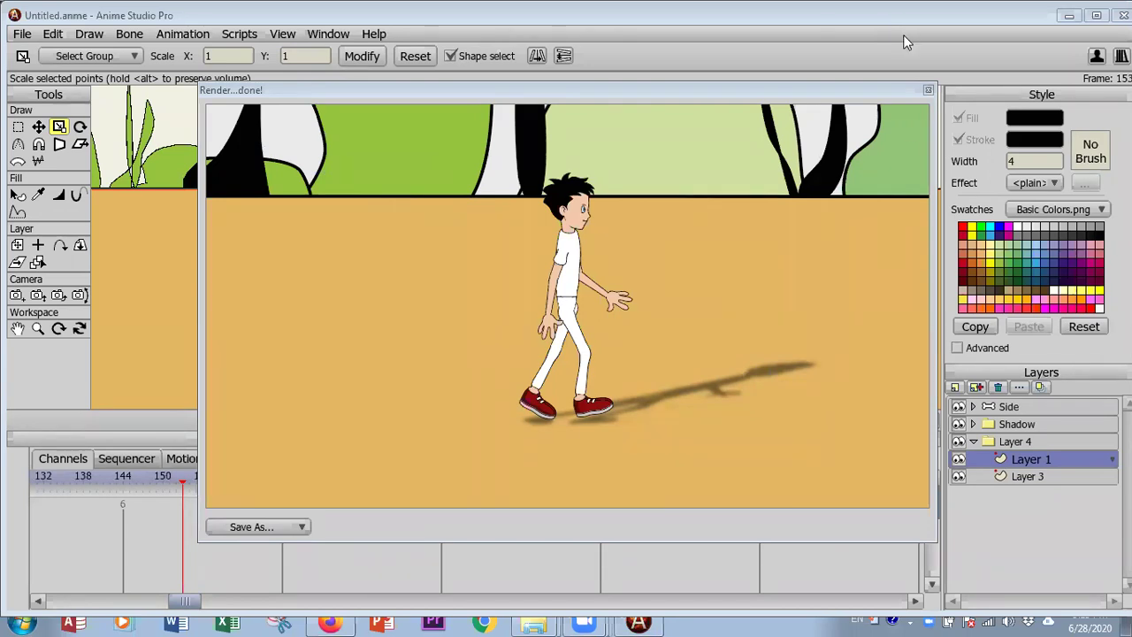
Close the render preview and show the Side layer's walk pose at frame 1.
left_click(927, 91)
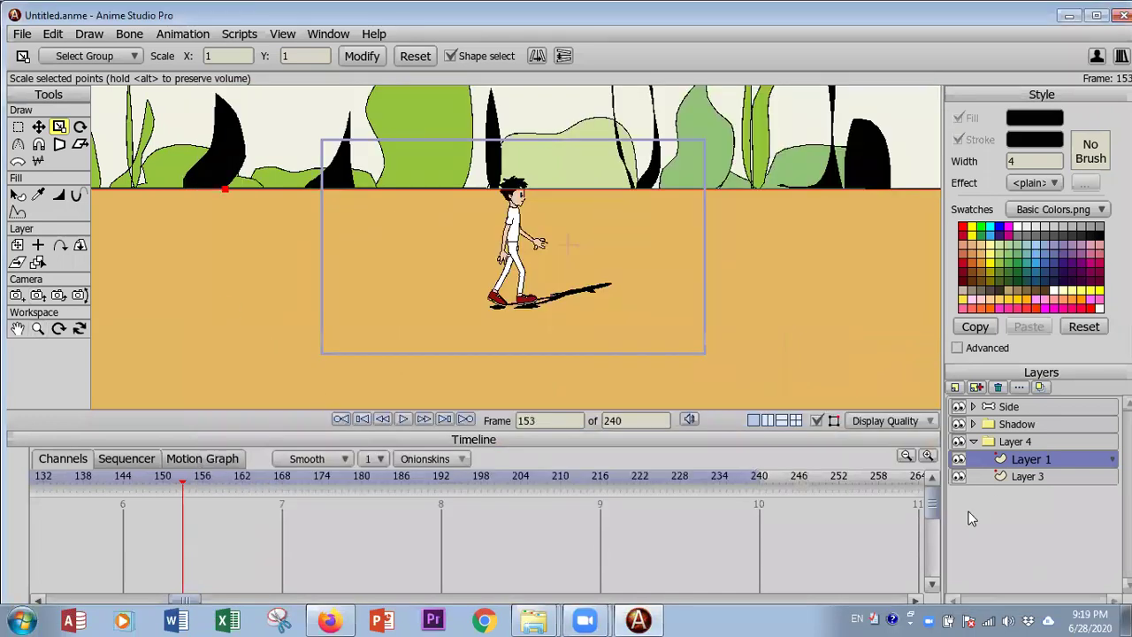
left_click(1000, 408)
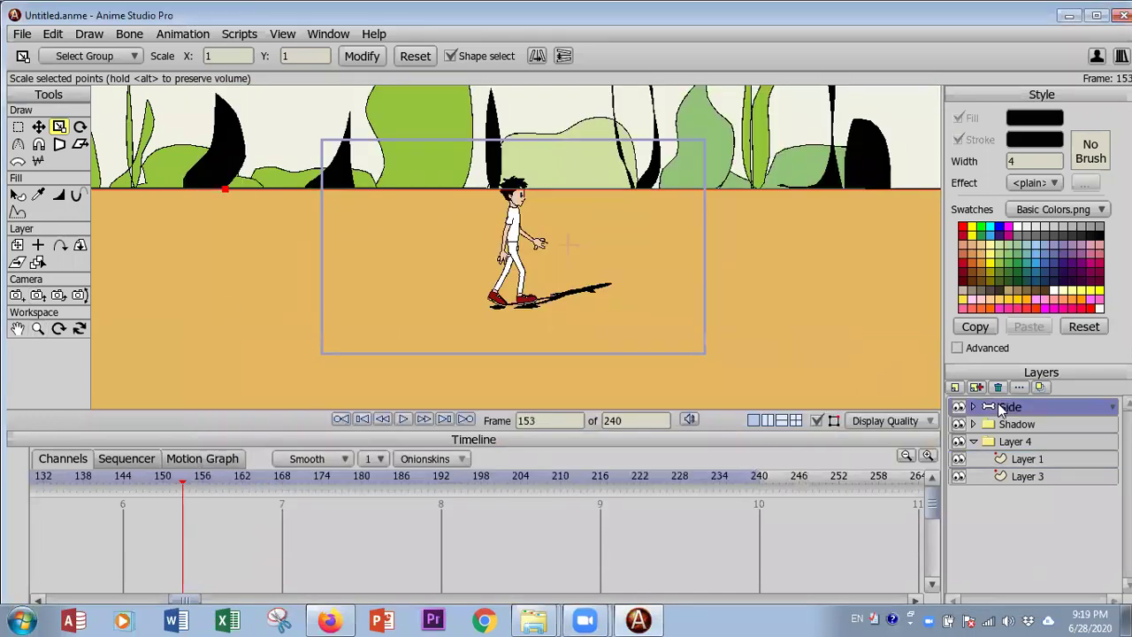
left_click(369, 417)
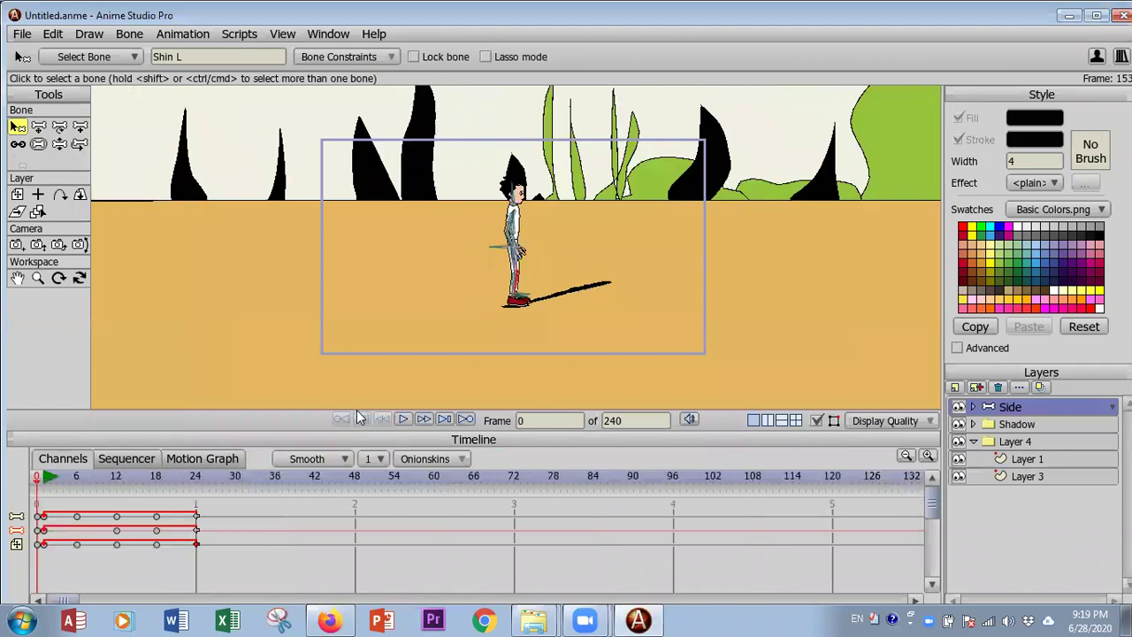
left_click(46, 478)
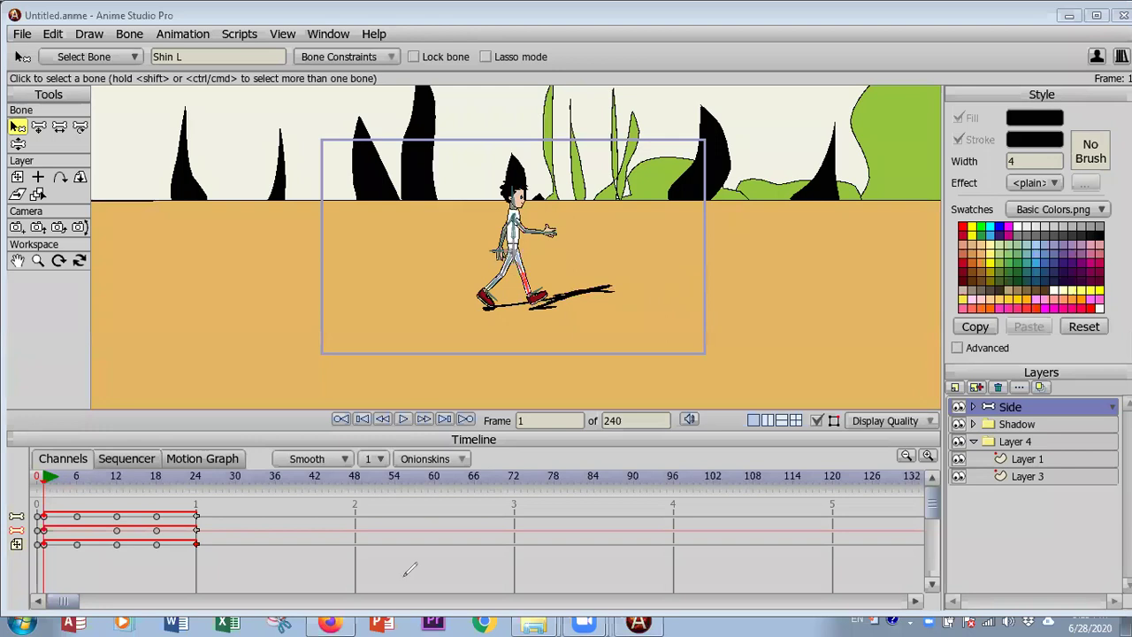
mouse_move(168, 209)
left_mouse_down()
mouse_move(187, 254)
mouse_move(161, 236)
mouse_move(170, 209)
left_mouse_up()
mouse_move(178, 254)
left_mouse_down()
mouse_move(166, 323)
mouse_move(143, 358)
mouse_move(205, 366)
left_mouse_up()
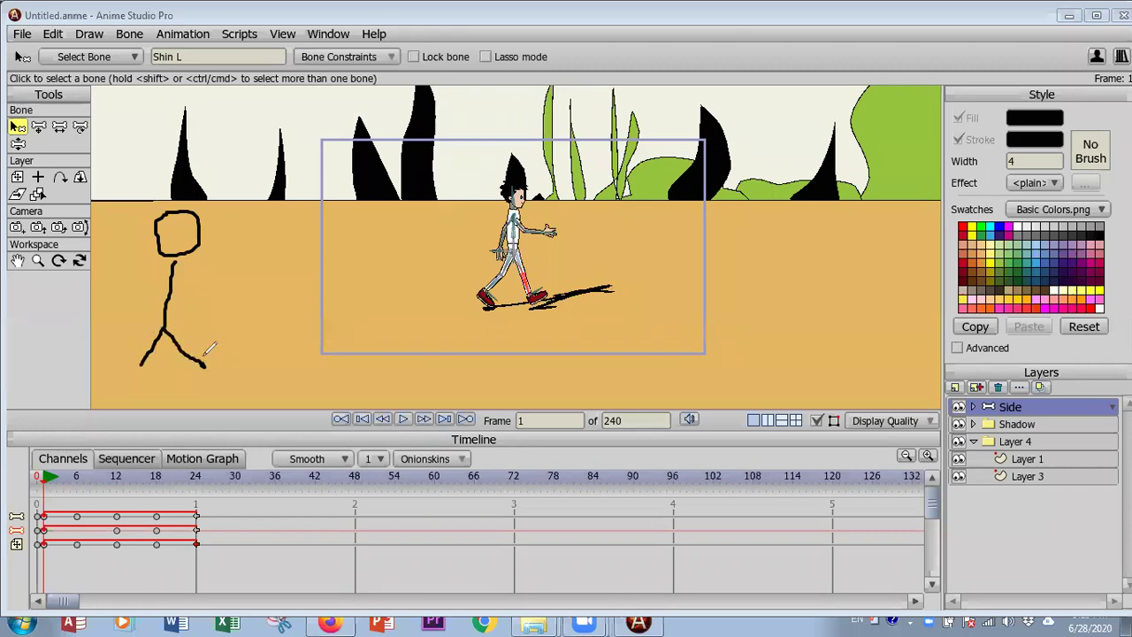
left_click_drag(174, 277, 202, 312)
left_click_drag(172, 273, 141, 302)
key("ctrl+z")
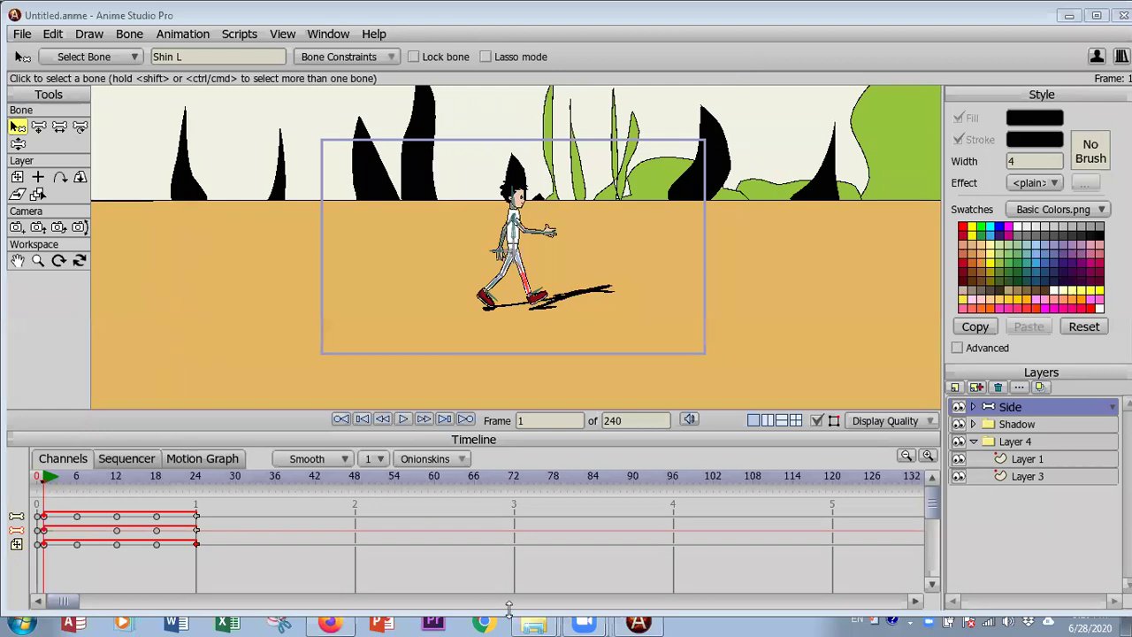
Switch to Windows Explorer and open the RUN_WALK folder inside the multimedia folder on New Volume (F:).
mouse_move(535, 621)
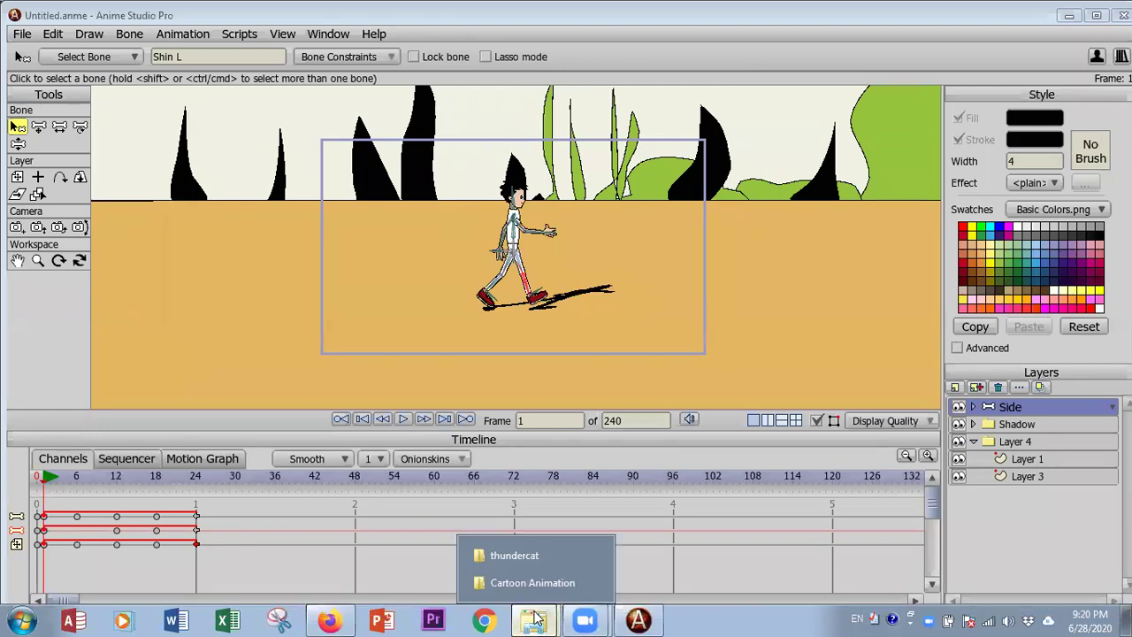
left_click(536, 557)
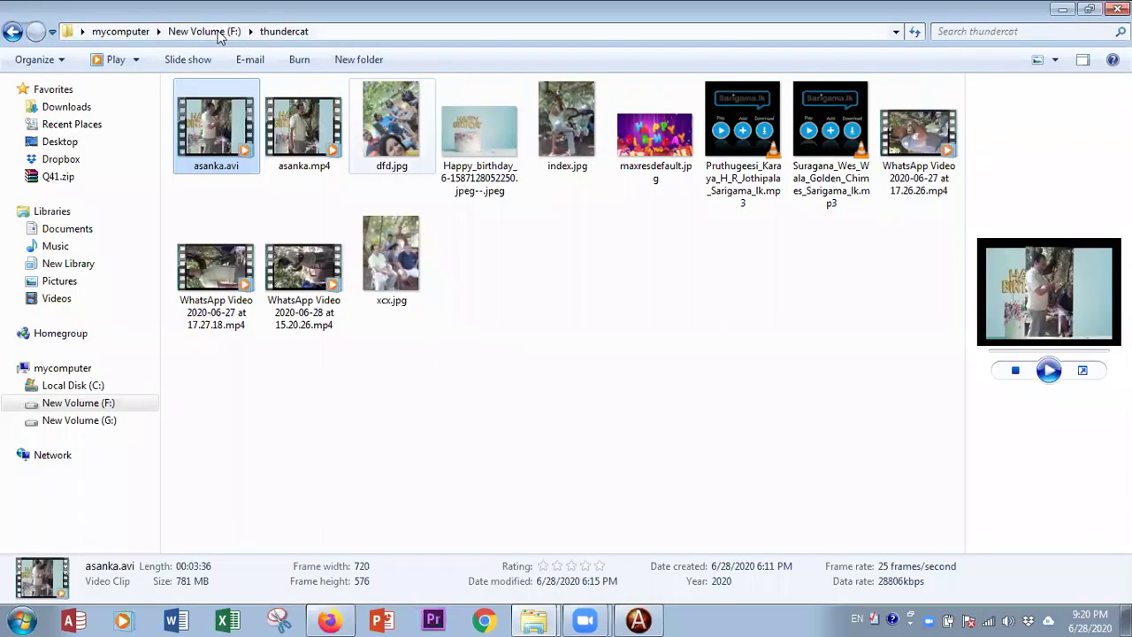
left_click(188, 33)
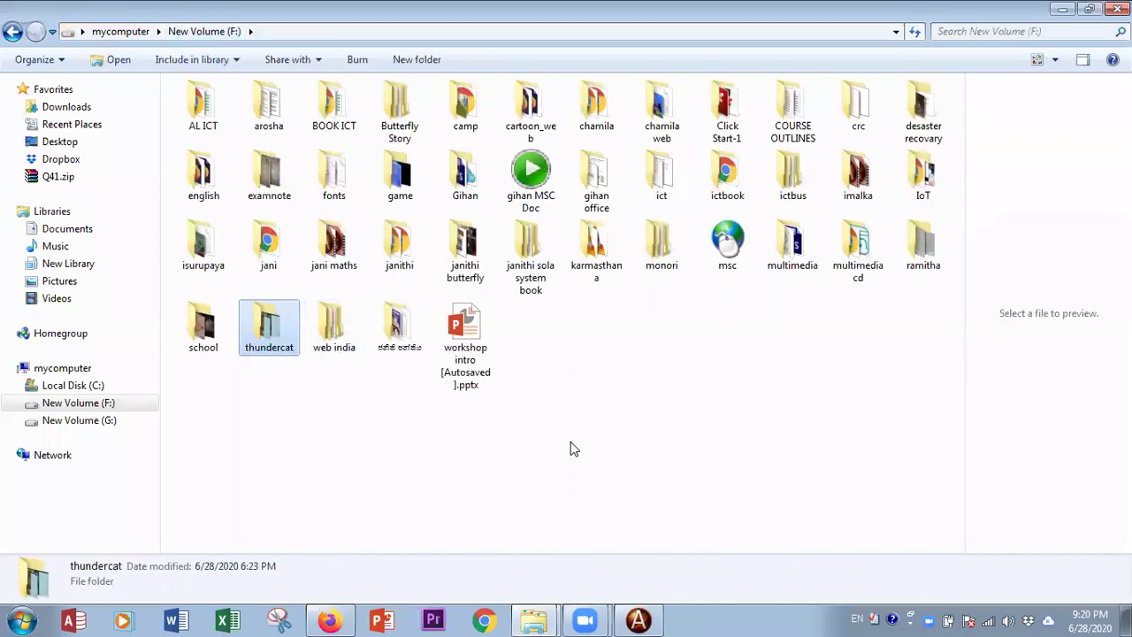
left_click(526, 619)
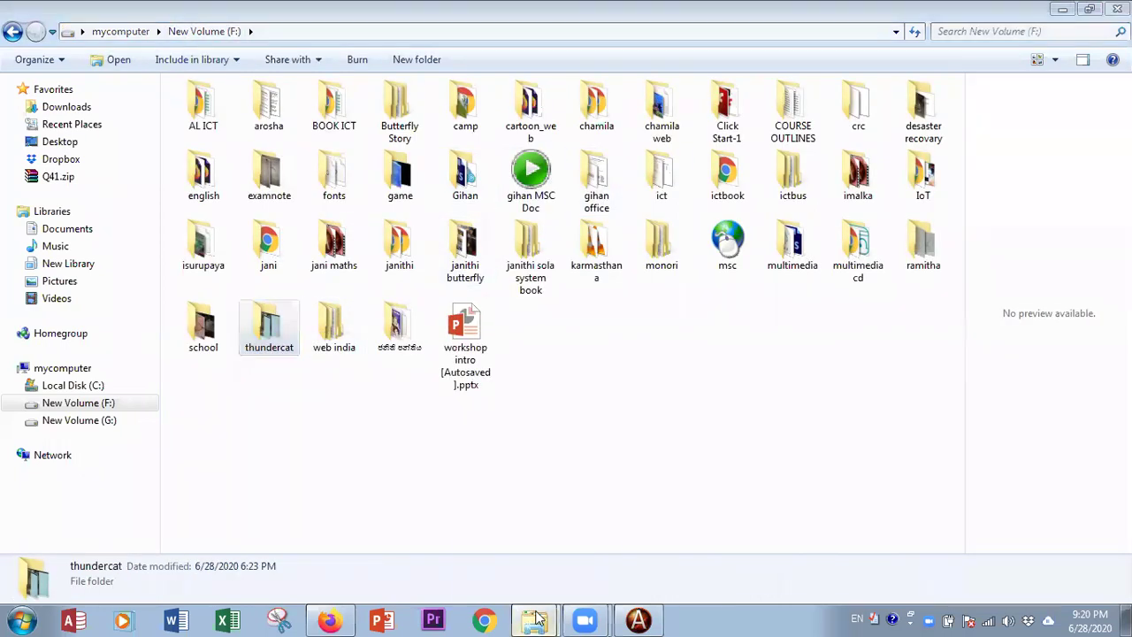
left_click(526, 583)
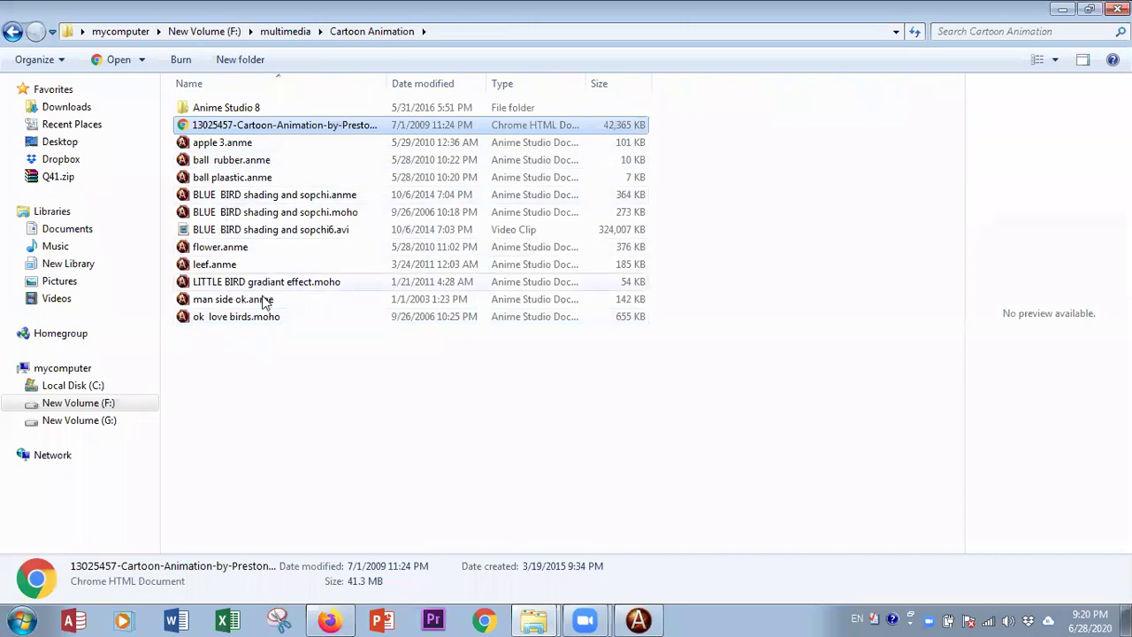
left_click(290, 33)
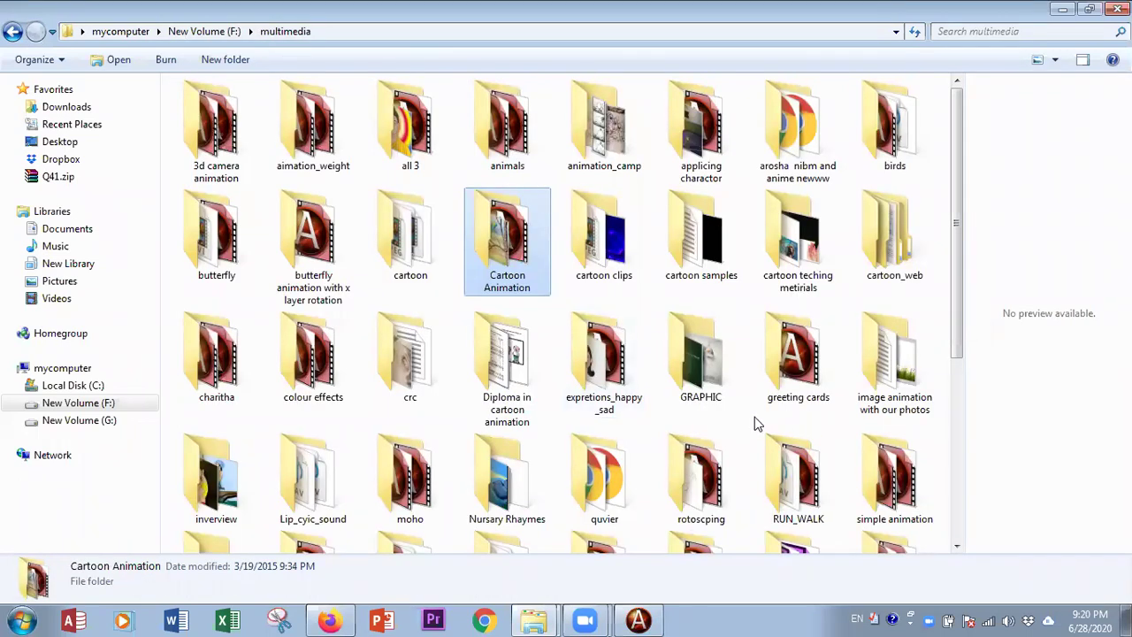
scroll(698, 427, "down", 4)
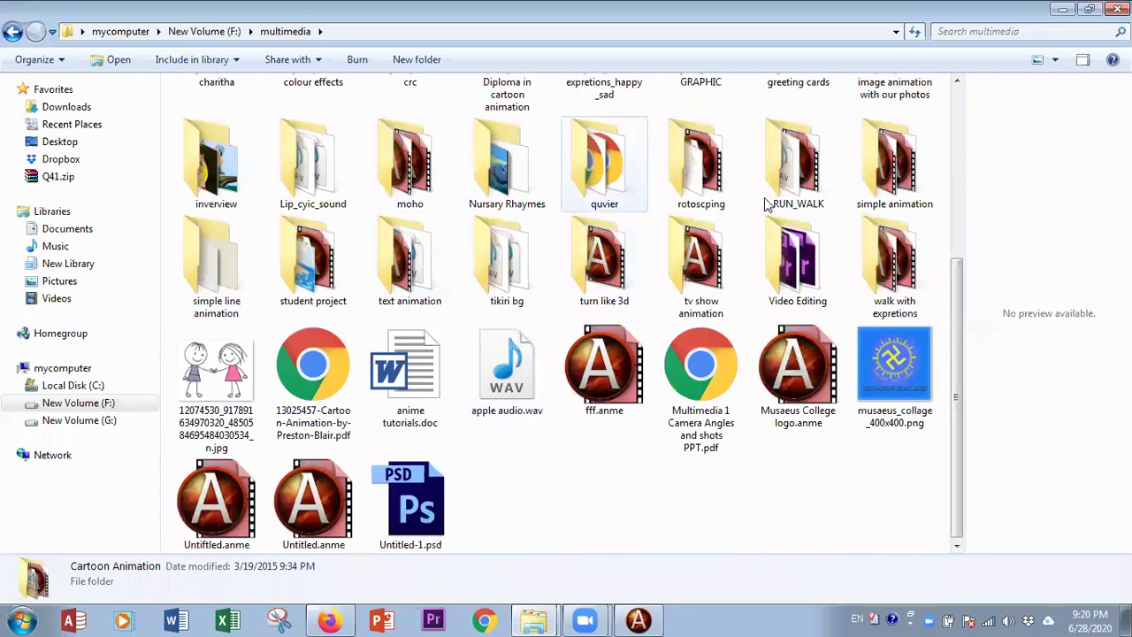
double_click(800, 173)
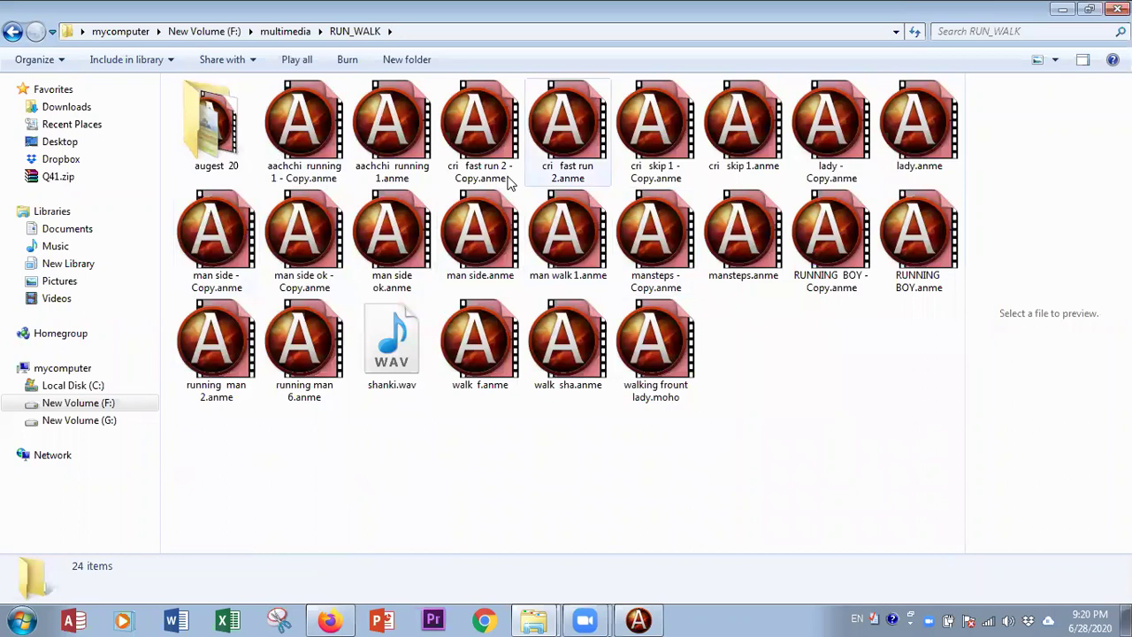
Look inside the walk with expretions folder within multimedia, and return to browse the multimedia folder.
left_click(290, 30)
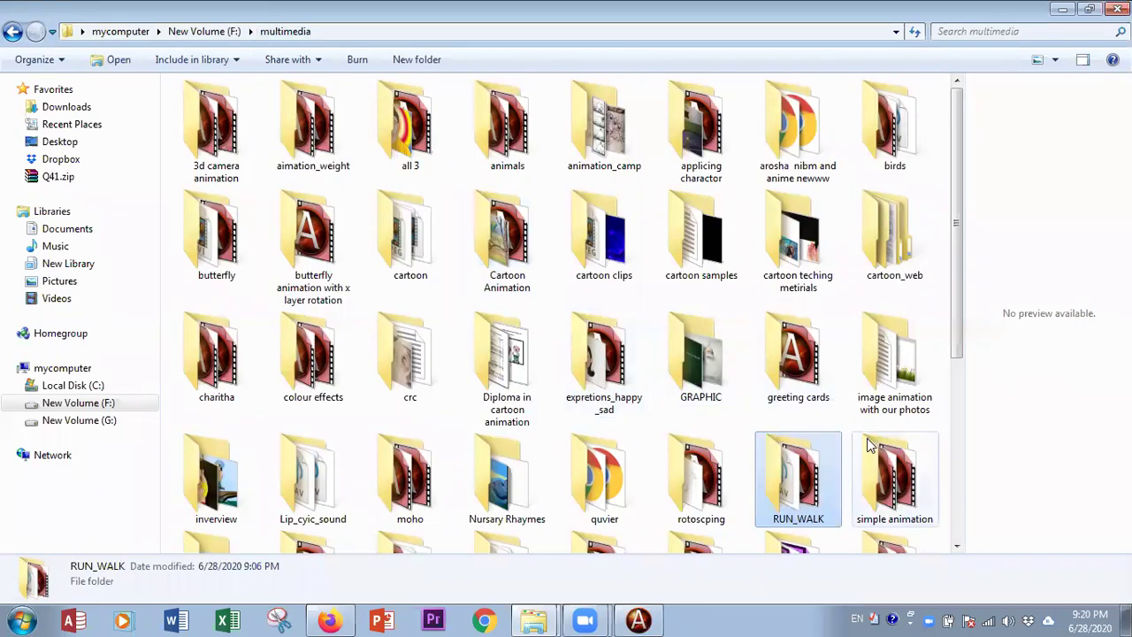
scroll(871, 447, "down", 3)
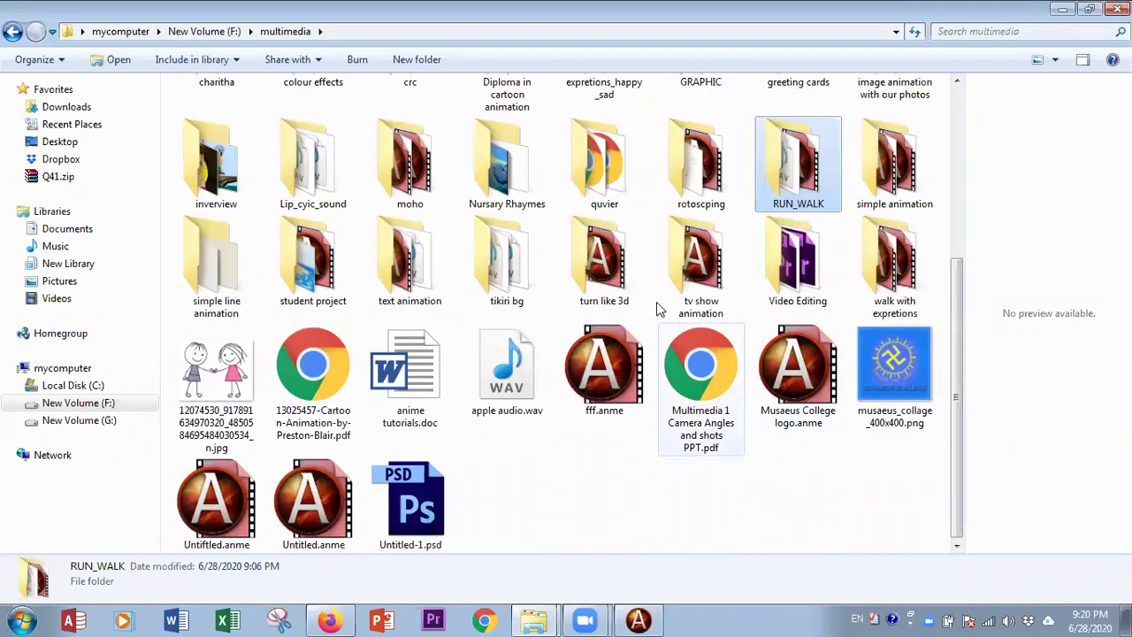
double_click(904, 272)
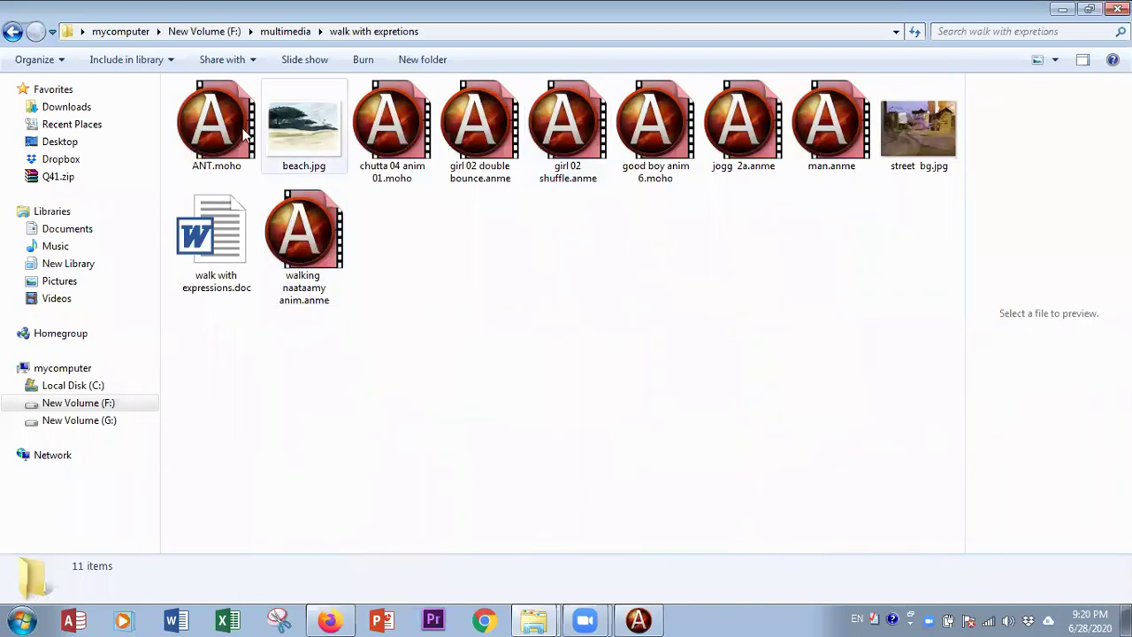
left_click(284, 31)
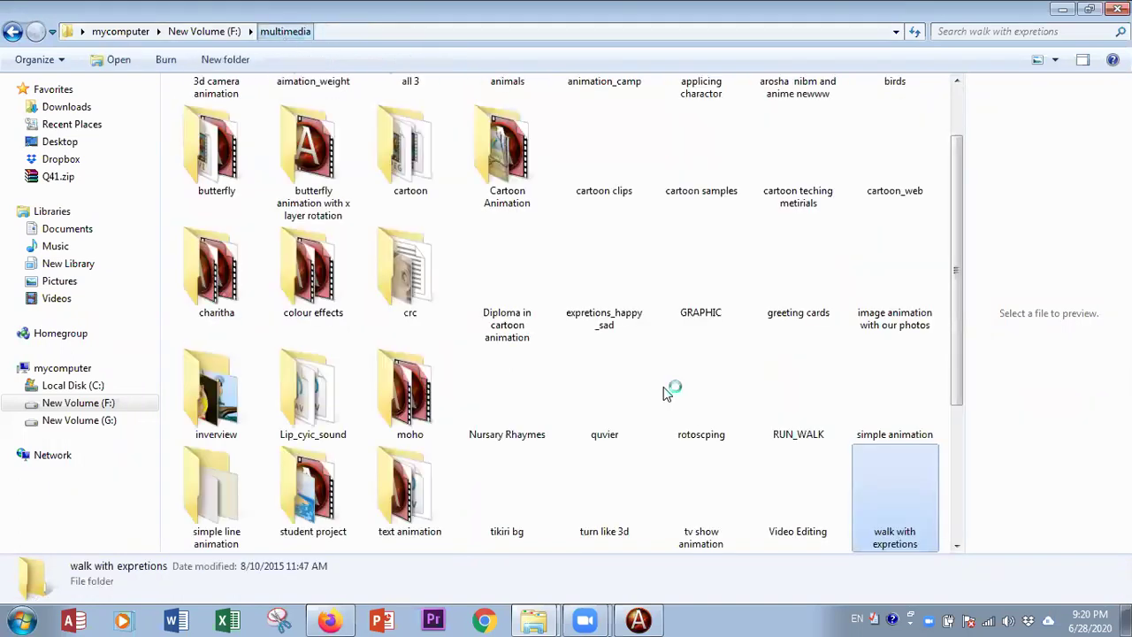
scroll(610, 424, "down", 3)
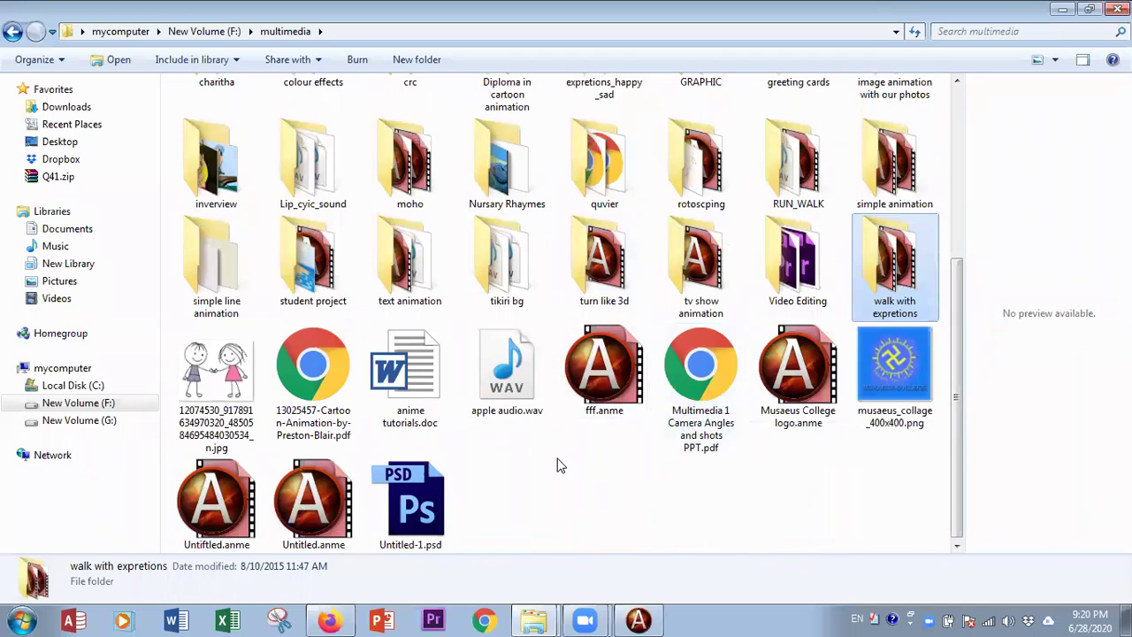
scroll(513, 451, "up", 3)
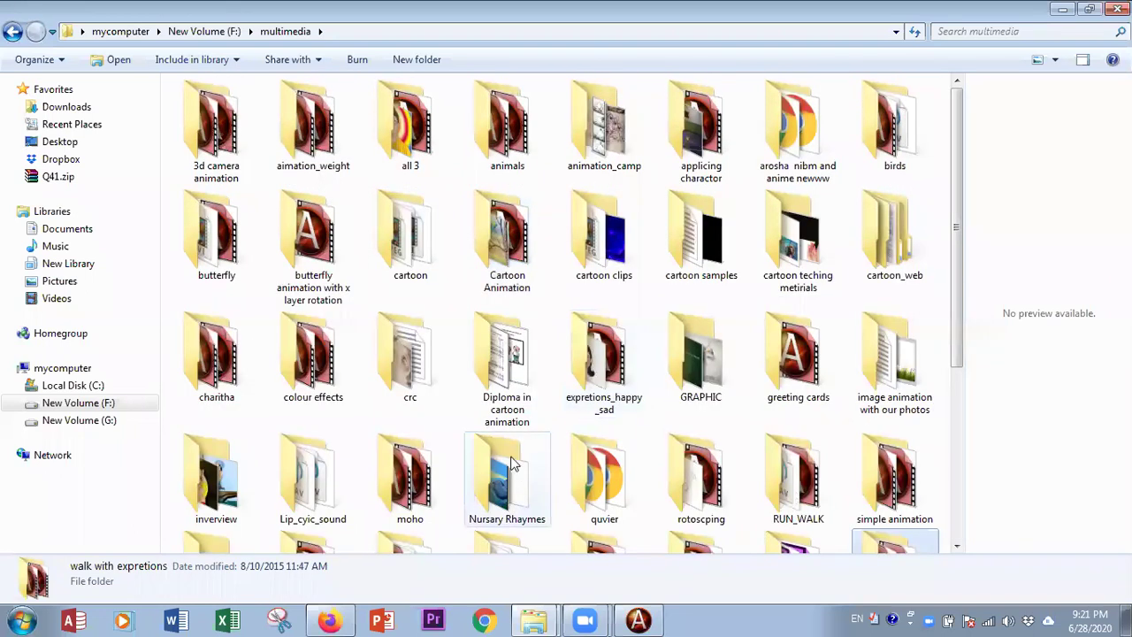
Check the Cartoon Animation folder and its Anime Studio 8 subfolder, and return to the multimedia folder.
double_click(507, 239)
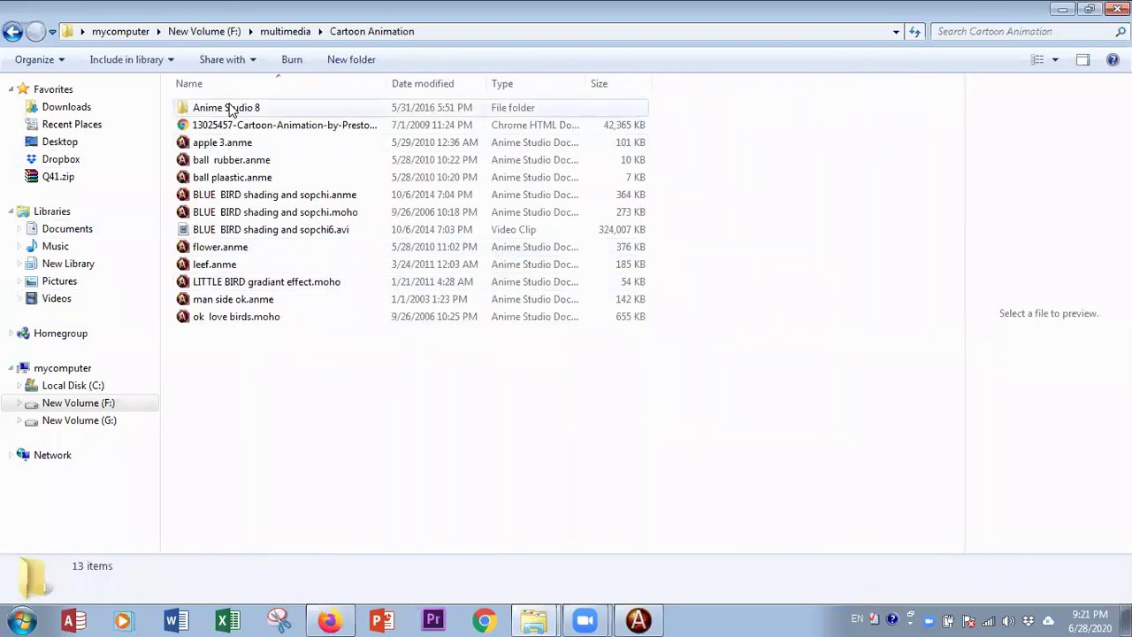
double_click(228, 108)
left_click(366, 33)
left_click(289, 35)
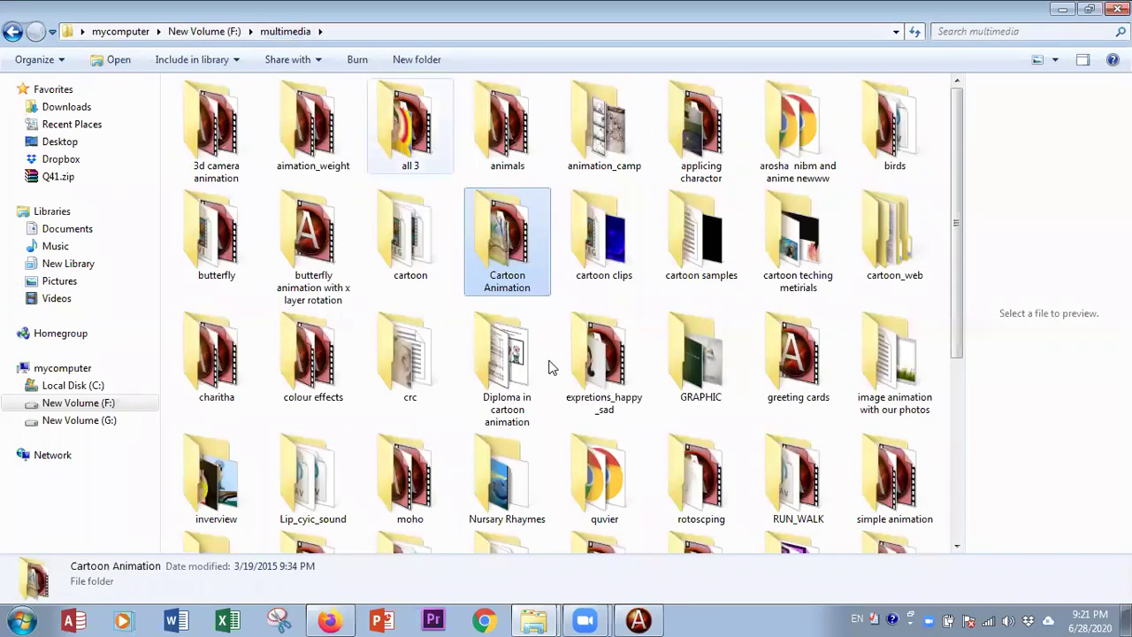
double_click(495, 243)
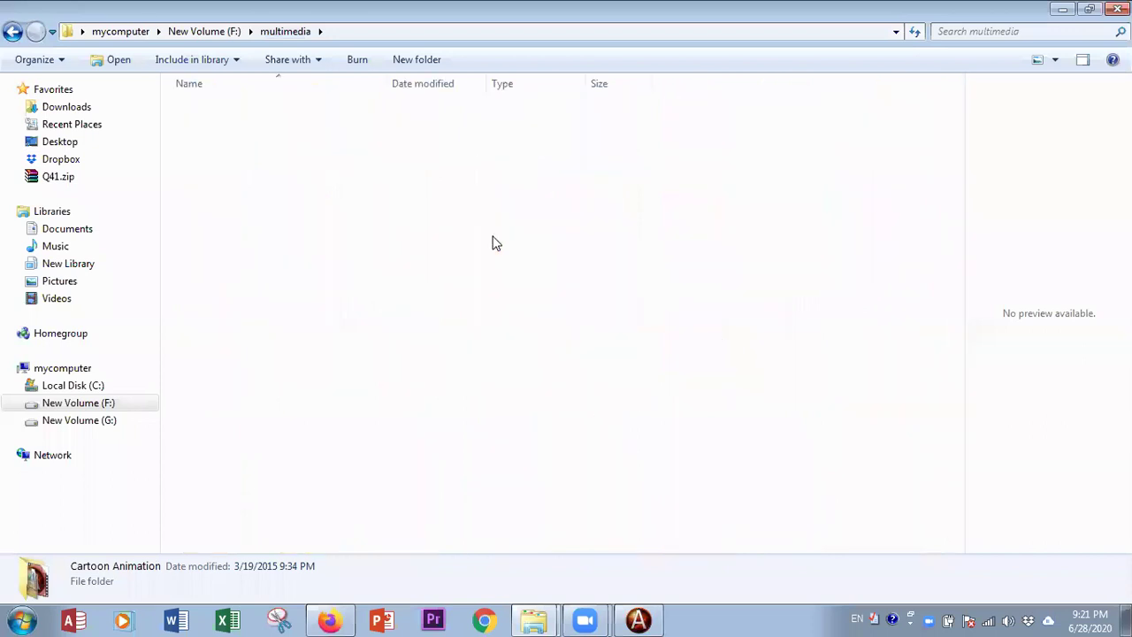
left_click(291, 32)
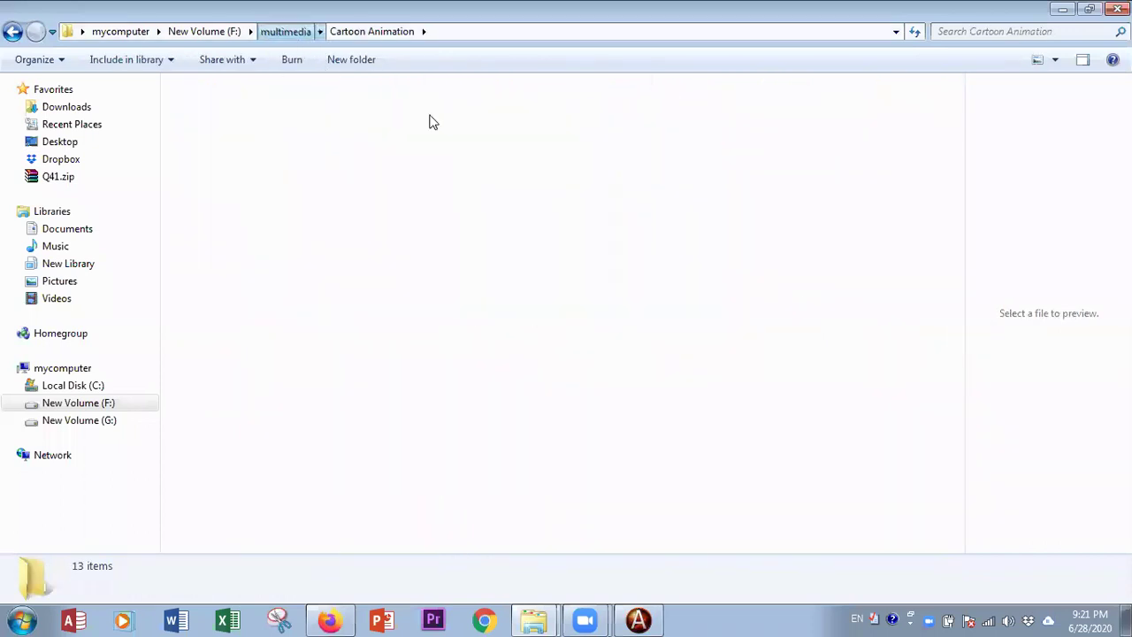
Open the cartoon teching metirials folder and select the man side.avi walk clip to preview it.
double_click(795, 243)
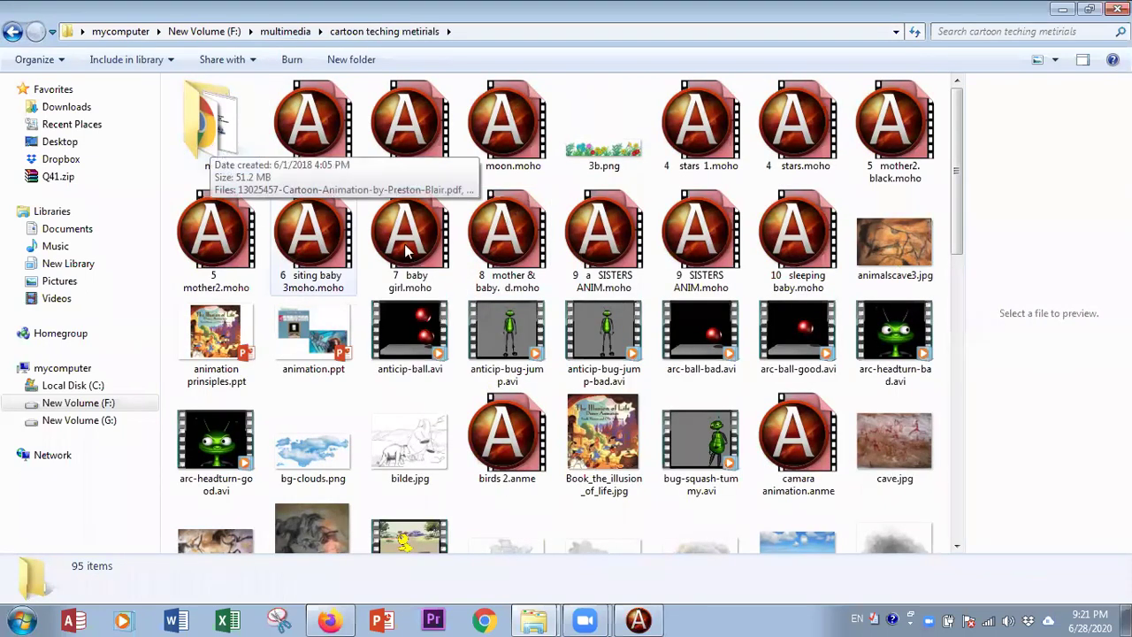
scroll(406, 252, "down", 5)
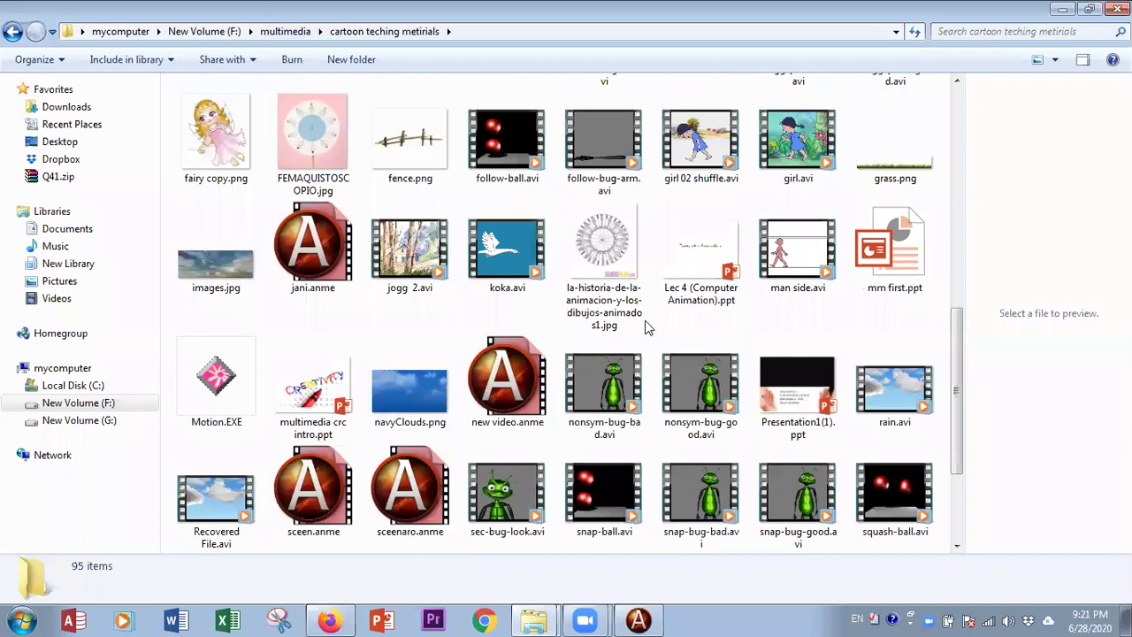
left_click(783, 268)
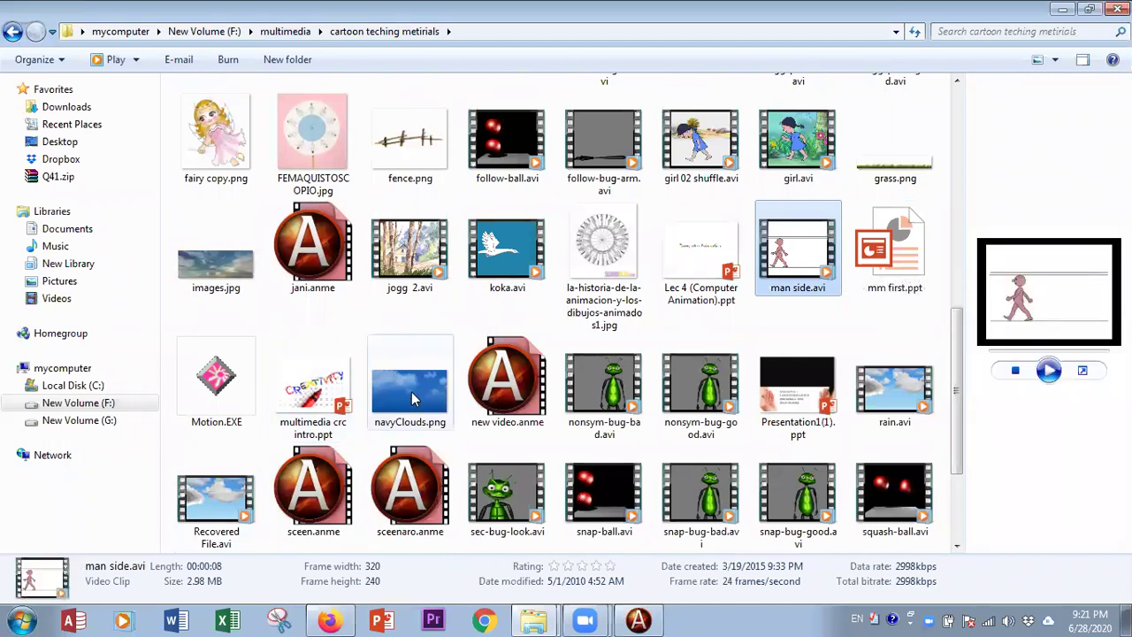
scroll(412, 398, "down", 3)
scroll(412, 399, "up", 4)
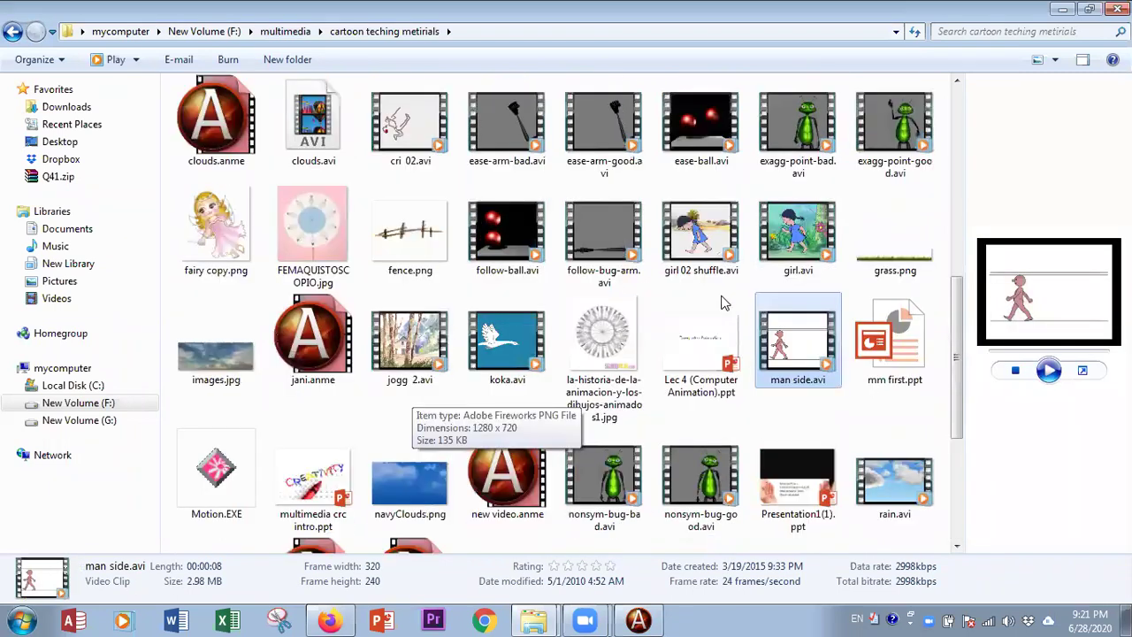
Play the girl 02 shuffle.avi clip in the media player and enlarge its window.
left_click(699, 248)
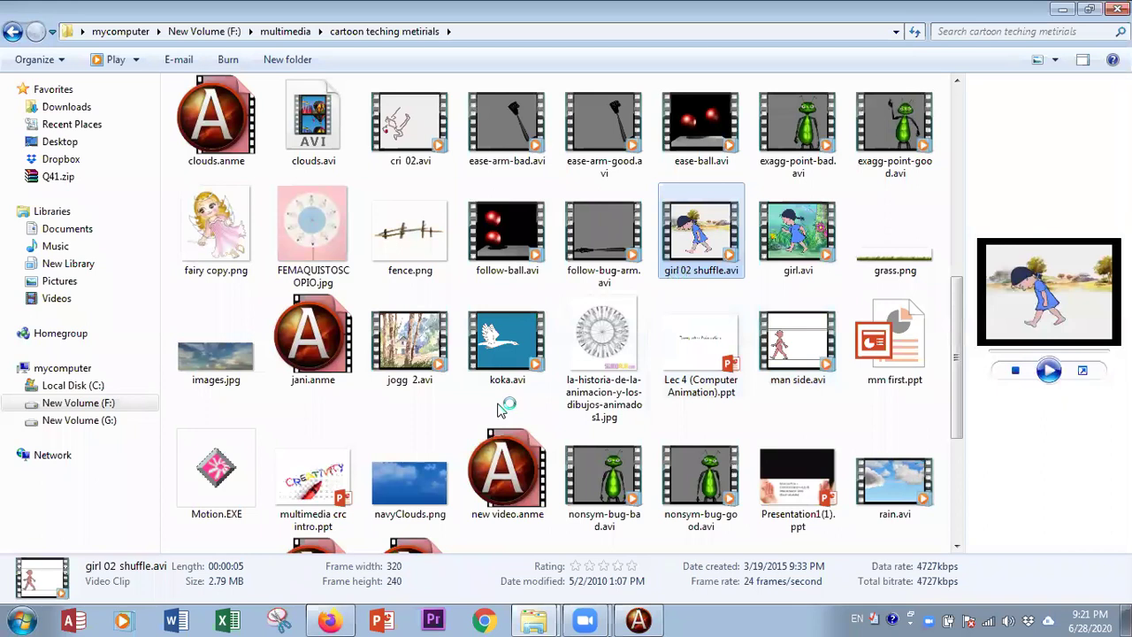
double_click(698, 255)
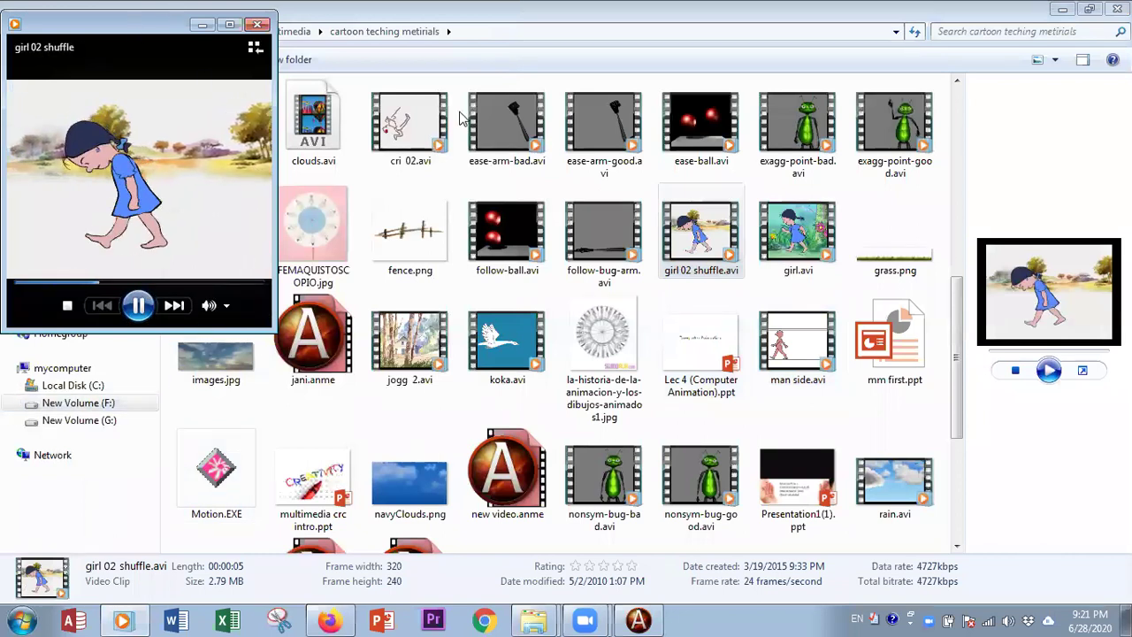
left_click_drag(128, 38, 459, 119)
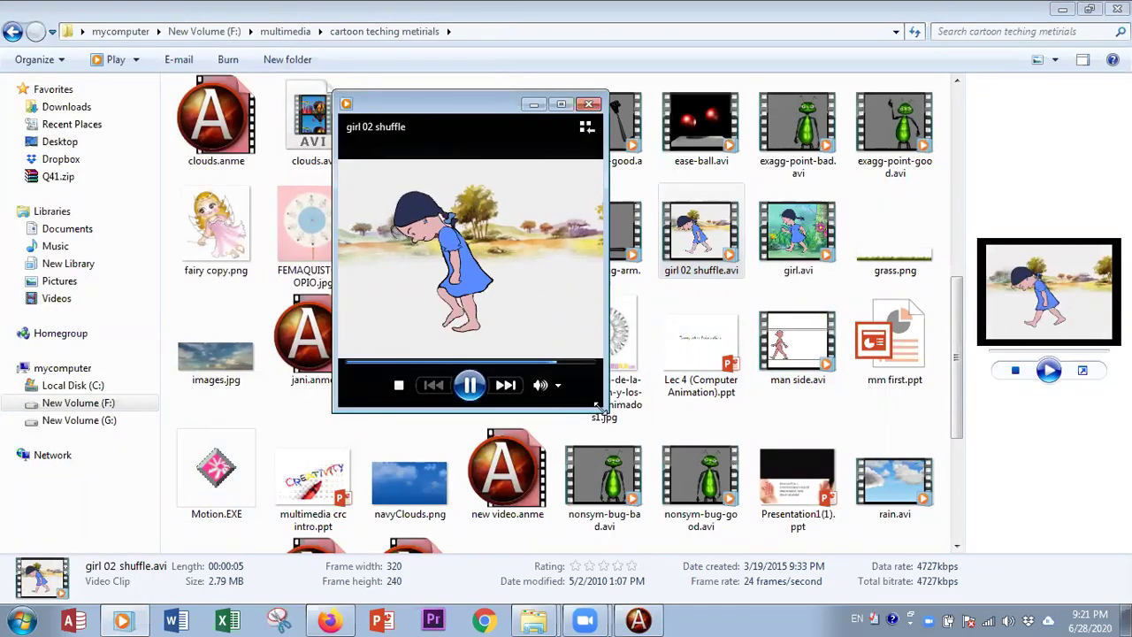
left_click_drag(597, 409, 909, 604)
left_click(624, 574)
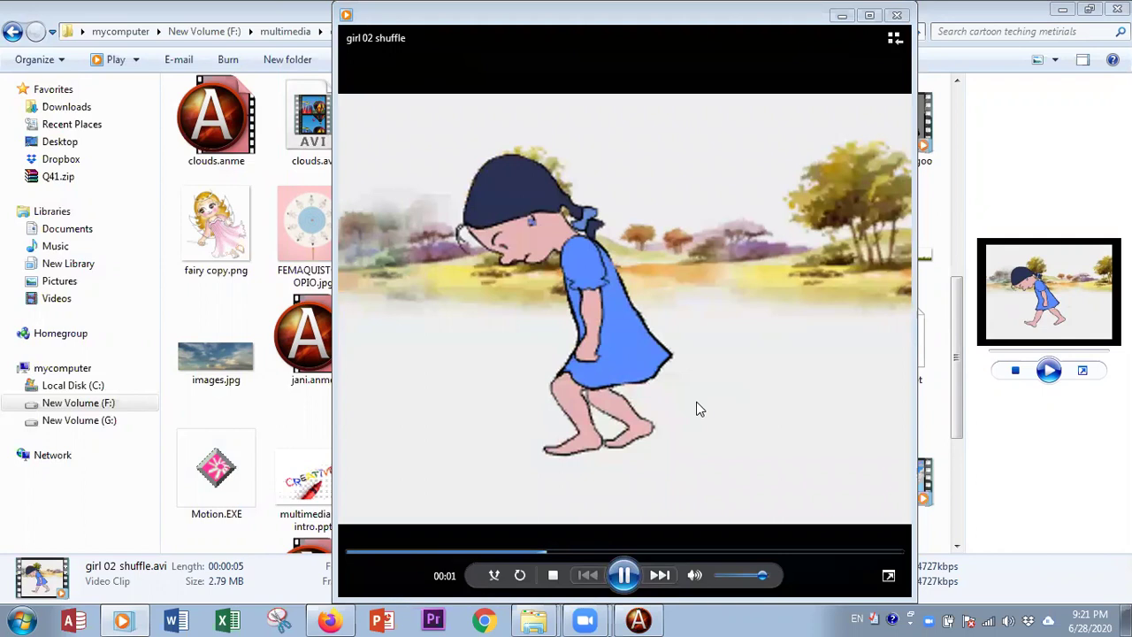
Return the player window to a smaller size, play girl.avi, and close the player and its dialog.
key("alt+2")
left_click(570, 61)
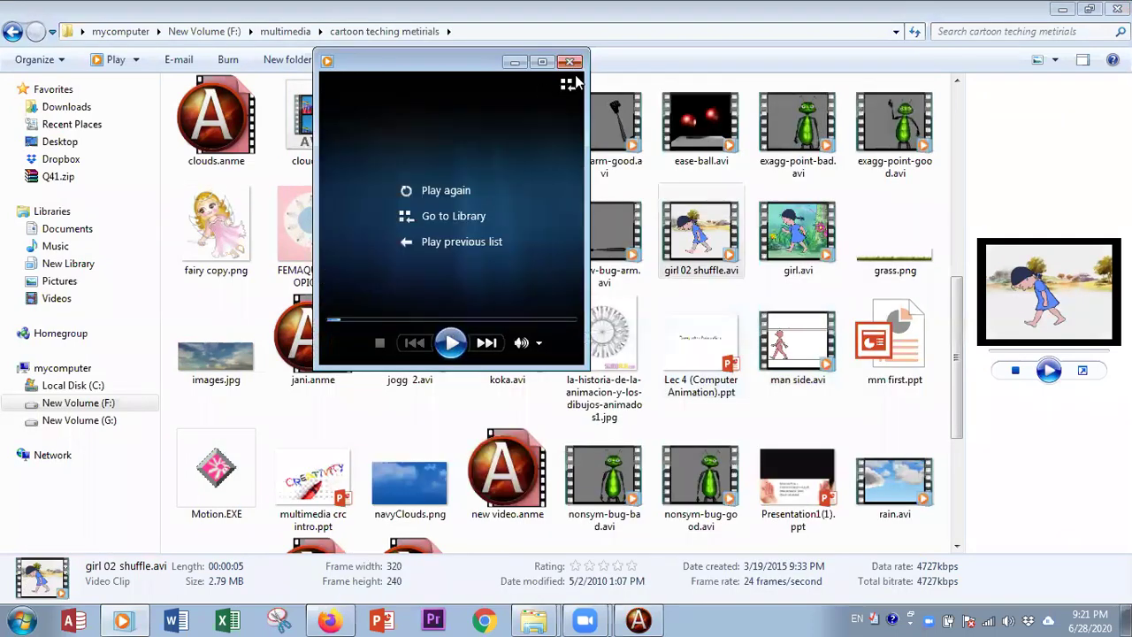
left_click(791, 232)
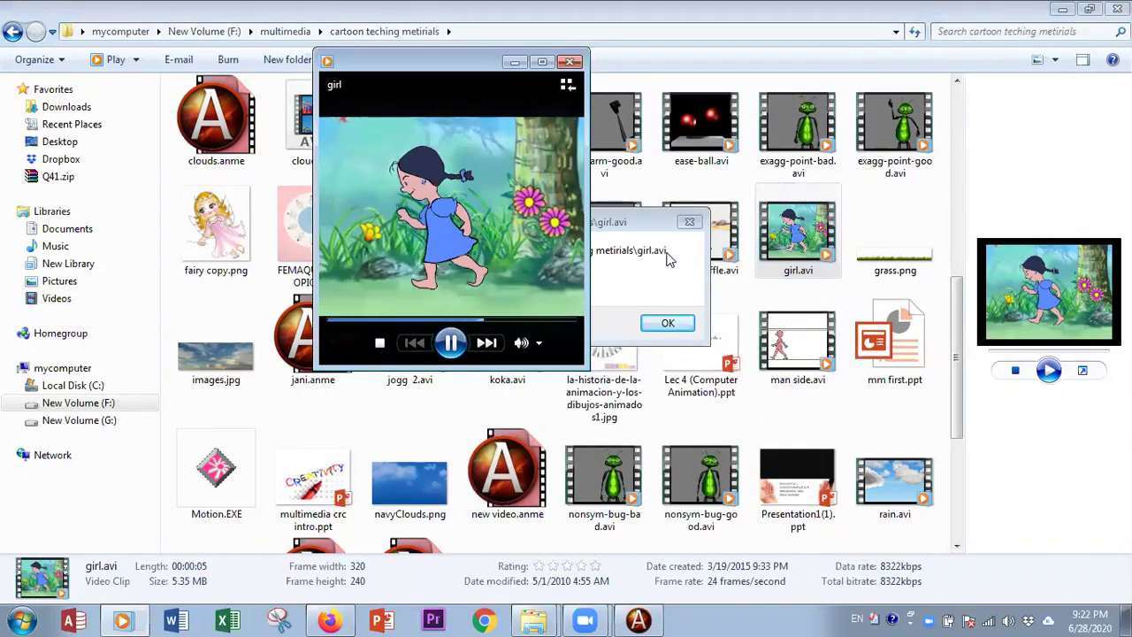
left_click(689, 222)
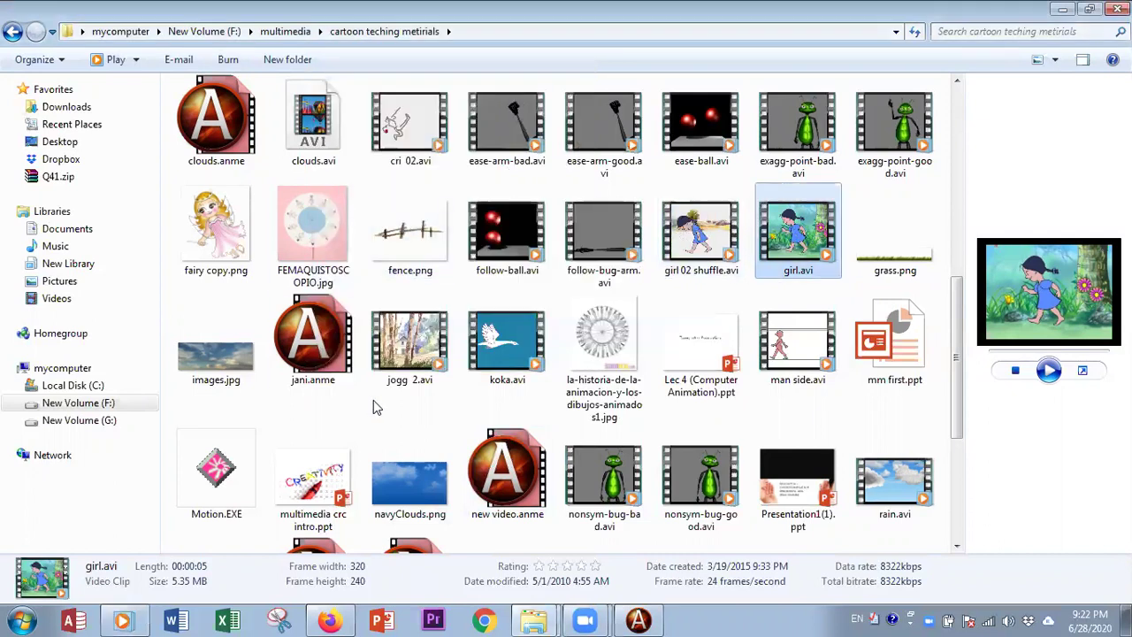
Look through the cartoon teching metirials files and the notes subfolder, and return to the parent folder.
scroll(373, 399, "up", 5)
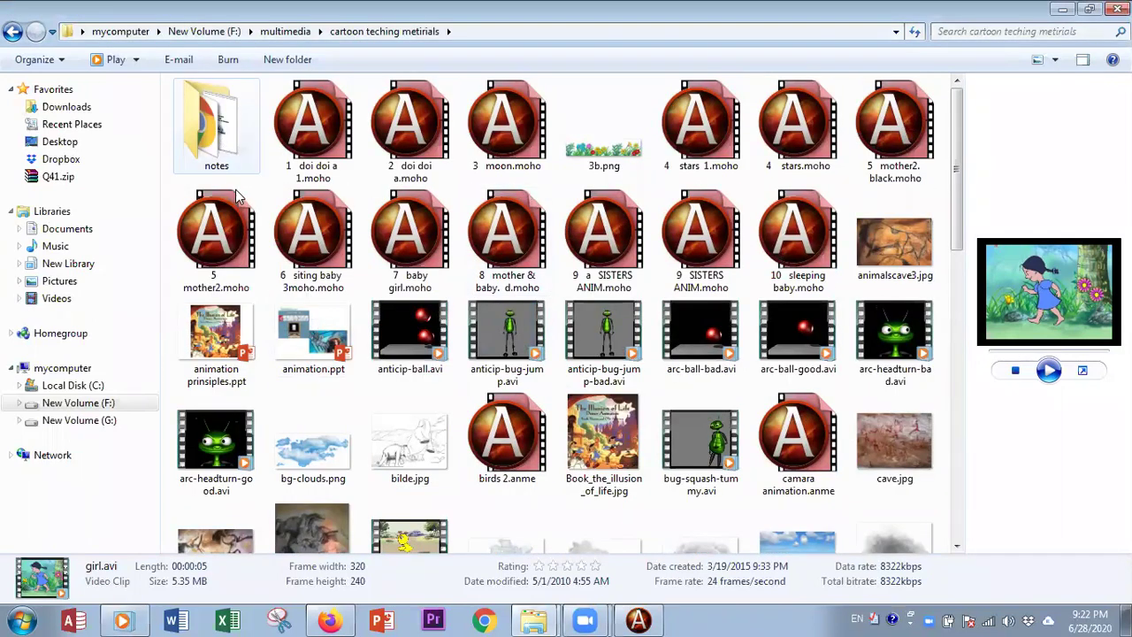
scroll(361, 336, "down", 5)
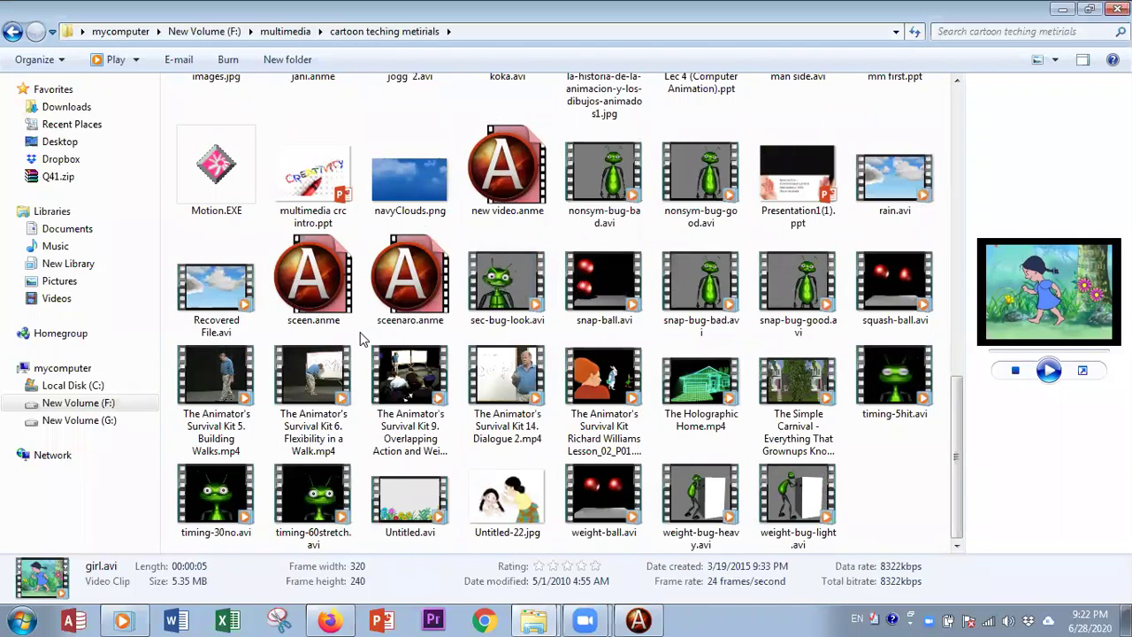
scroll(765, 261, "up", 3)
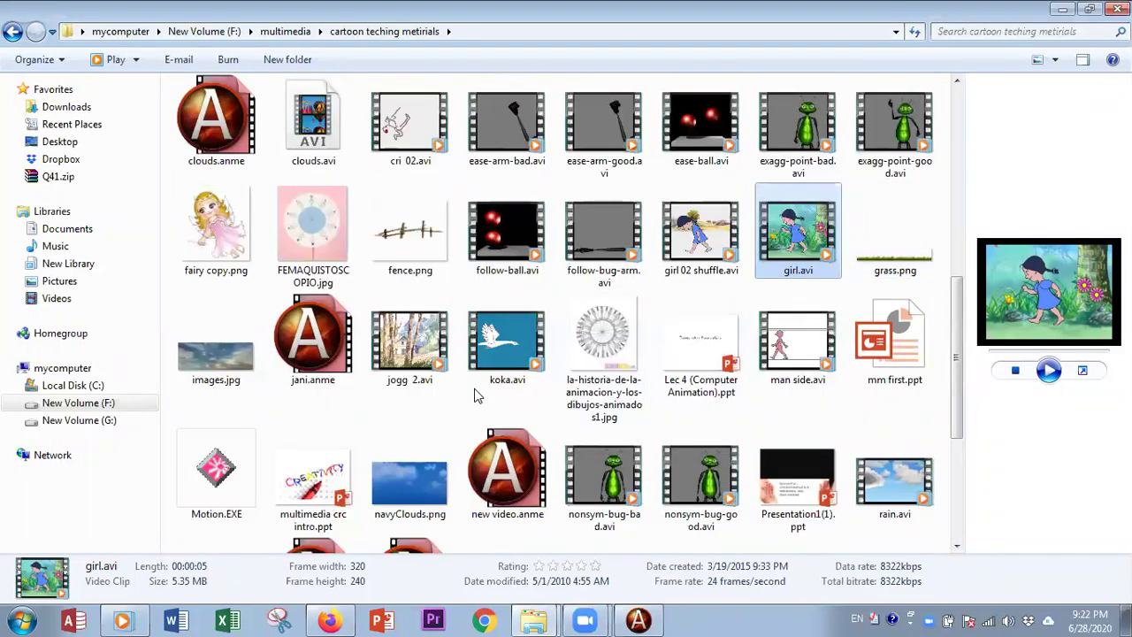
scroll(475, 396, "up", 10)
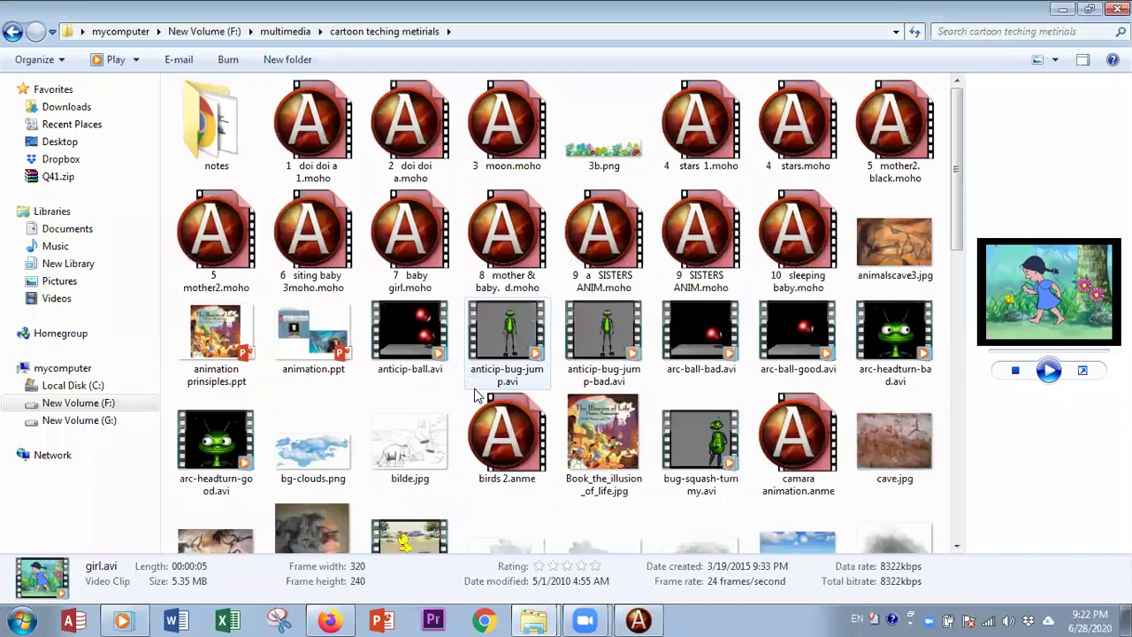
left_click(212, 124)
double_click(213, 124)
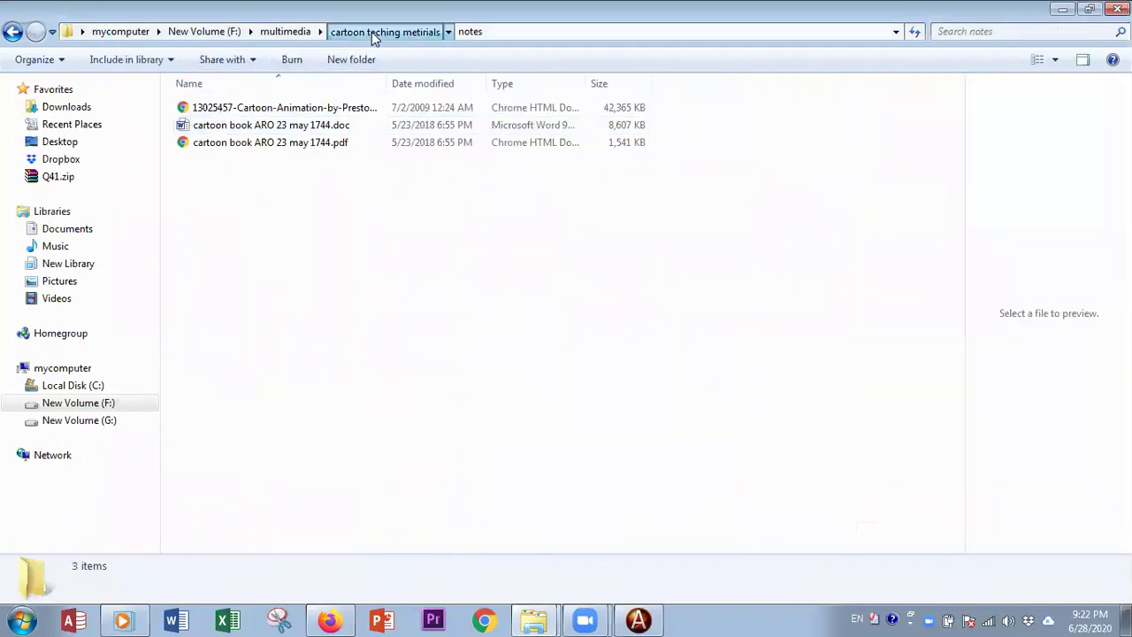
key("BackSpace")
Find the animation.ppt presentation among the cartoon teching metirials files and open it in PowerPoint.
scroll(691, 339, "down", 10)
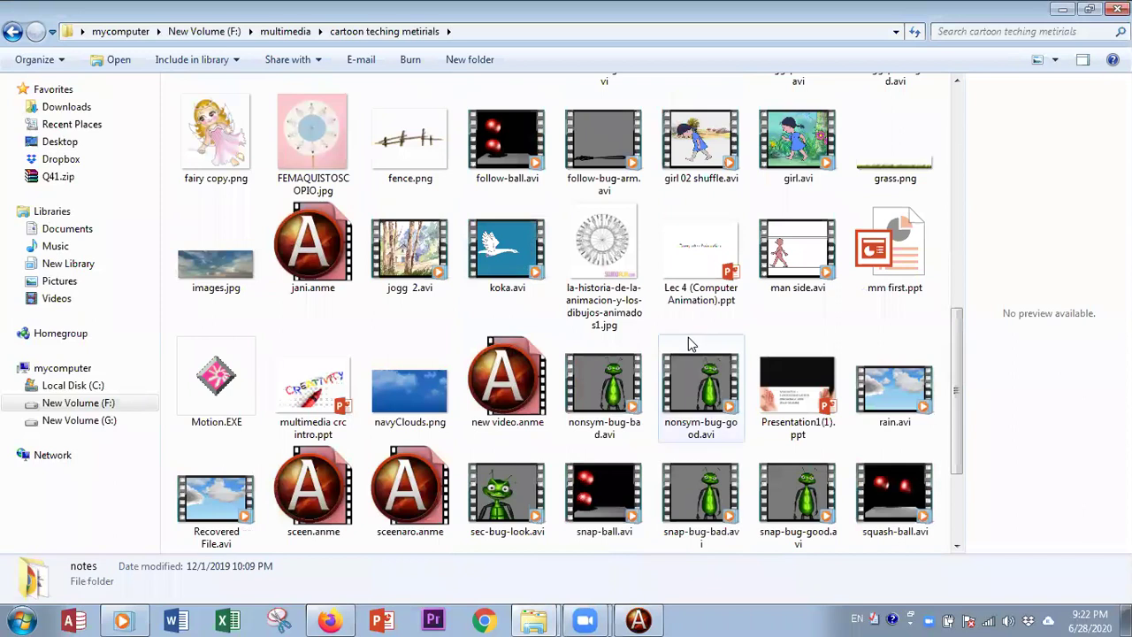
scroll(690, 343, "down", 3)
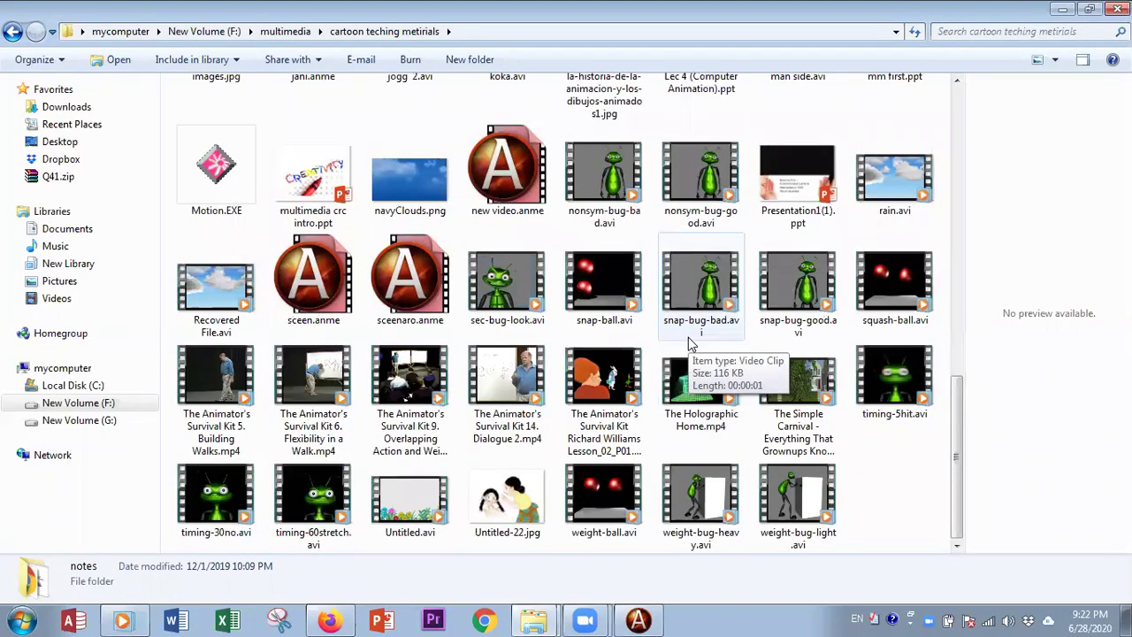
mouse_move(792, 325)
scroll(792, 325, "up", 3)
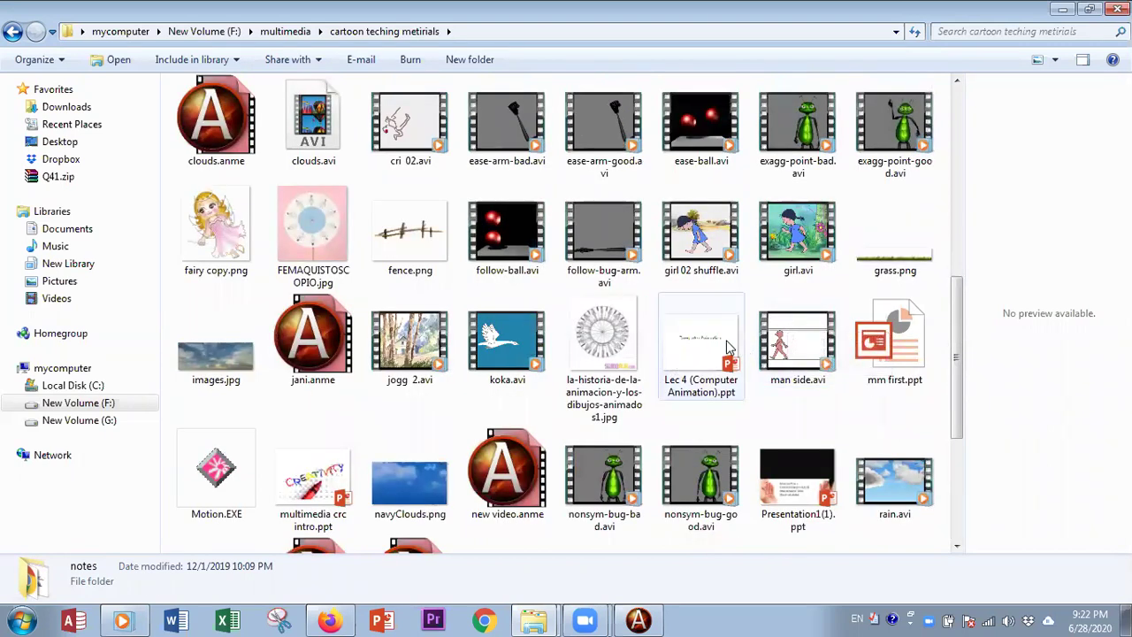
scroll(727, 346, "up", 3)
left_click(323, 122)
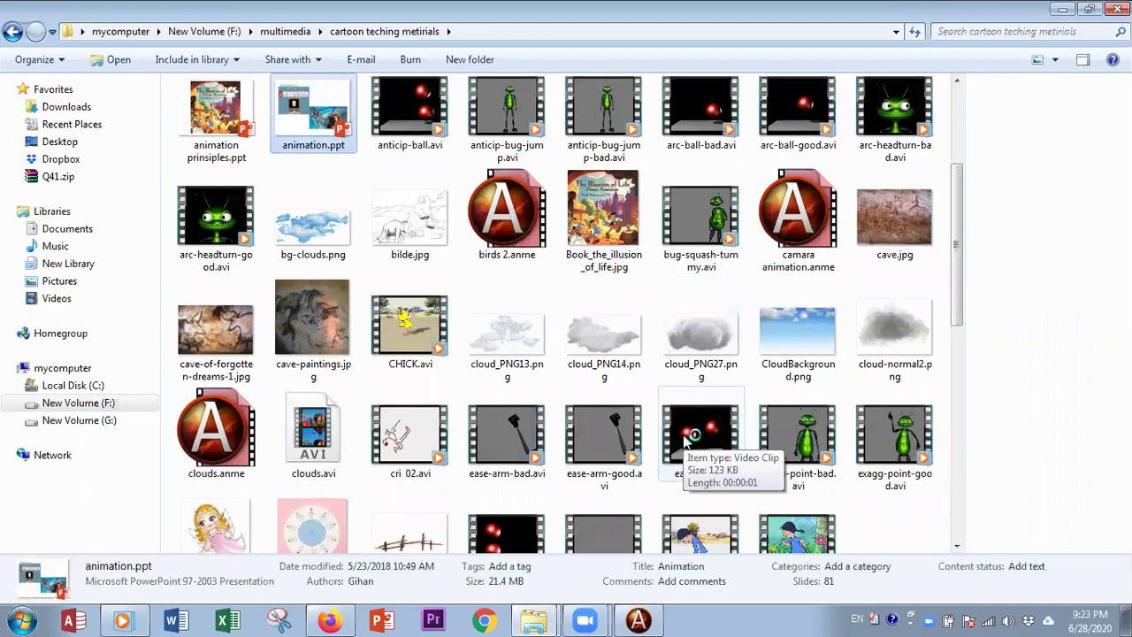
left_click(311, 117)
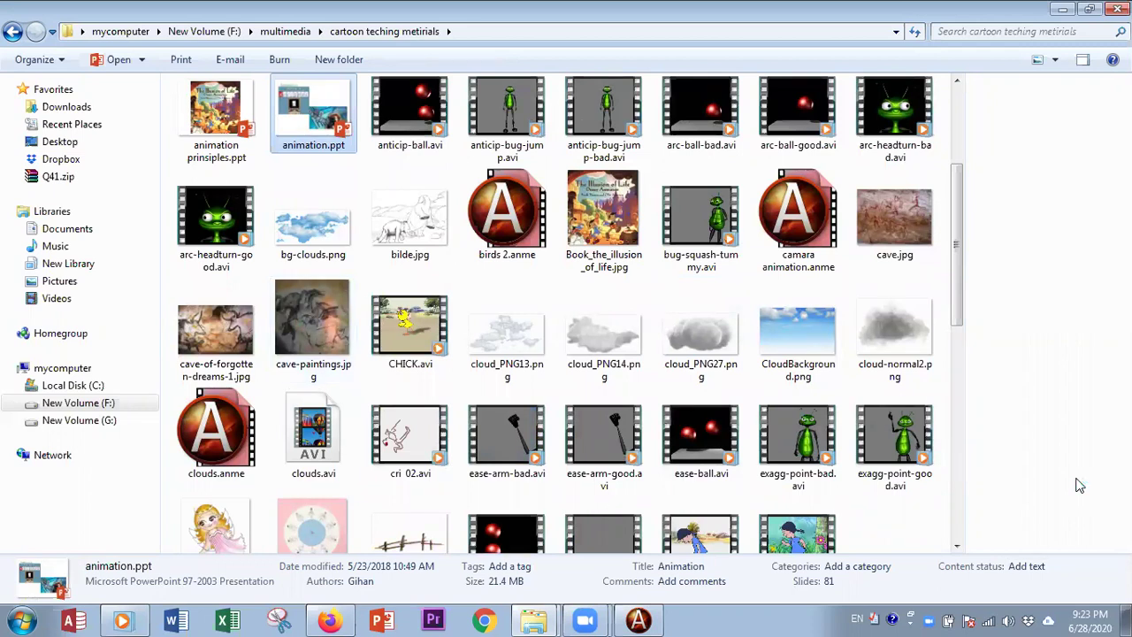
double_click(314, 120)
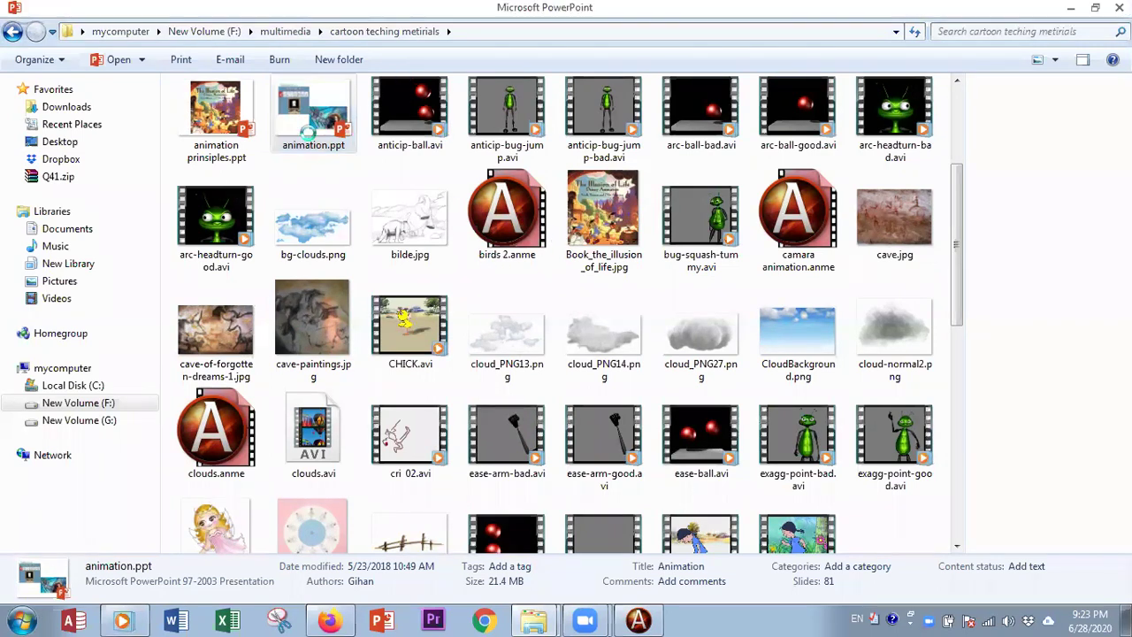